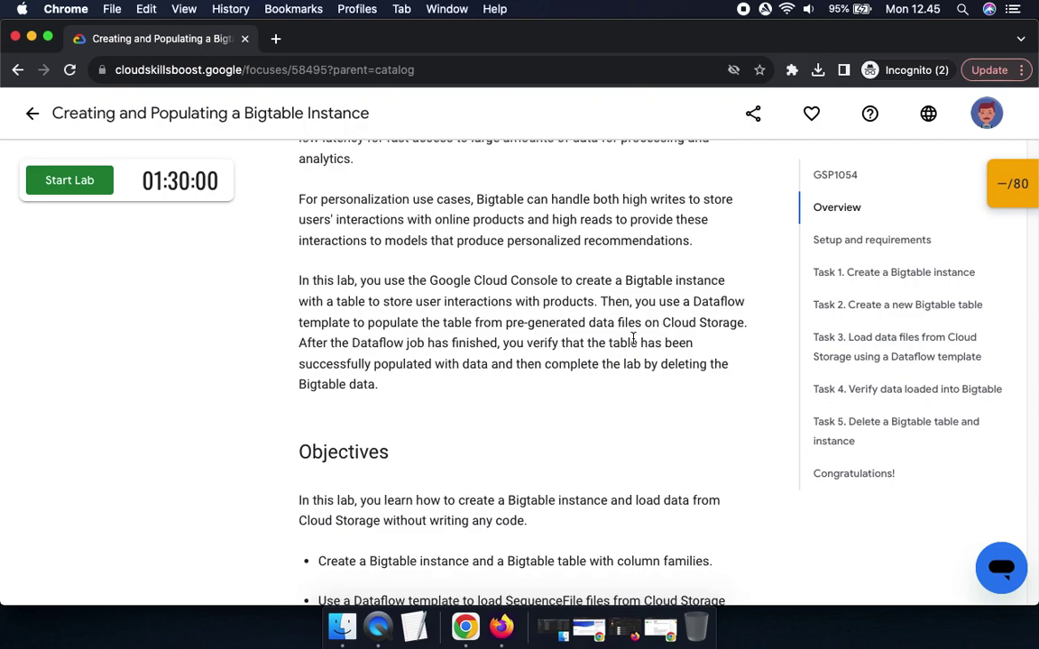
- Review the lab's objectives, prerequisites and list of scored checkpoints
scroll(441, 352, down, 1)
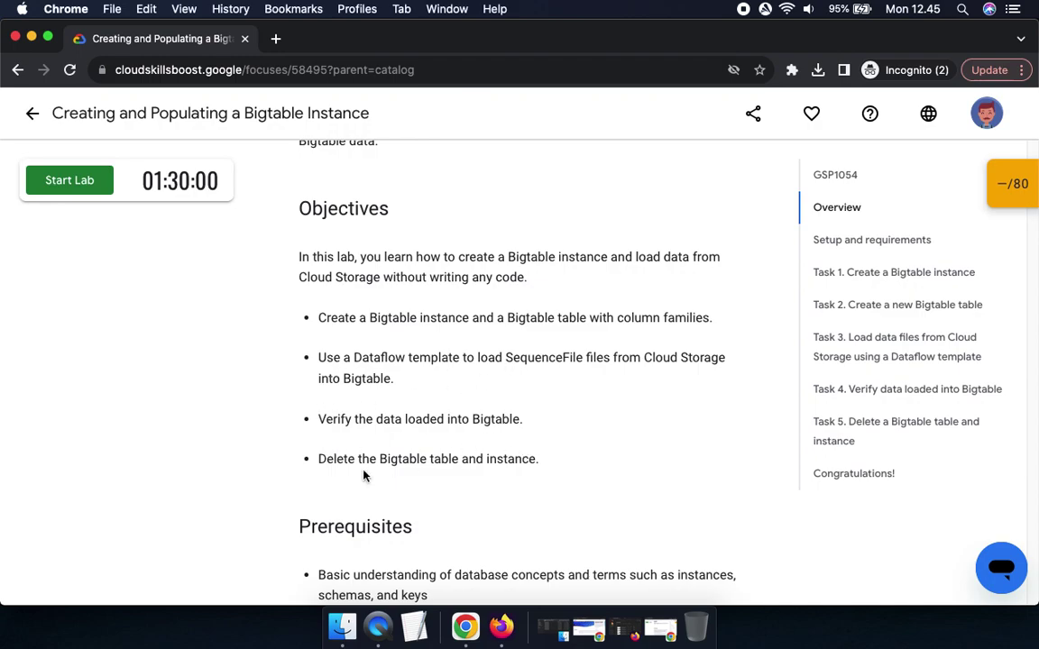
scroll(538, 478, down, 3)
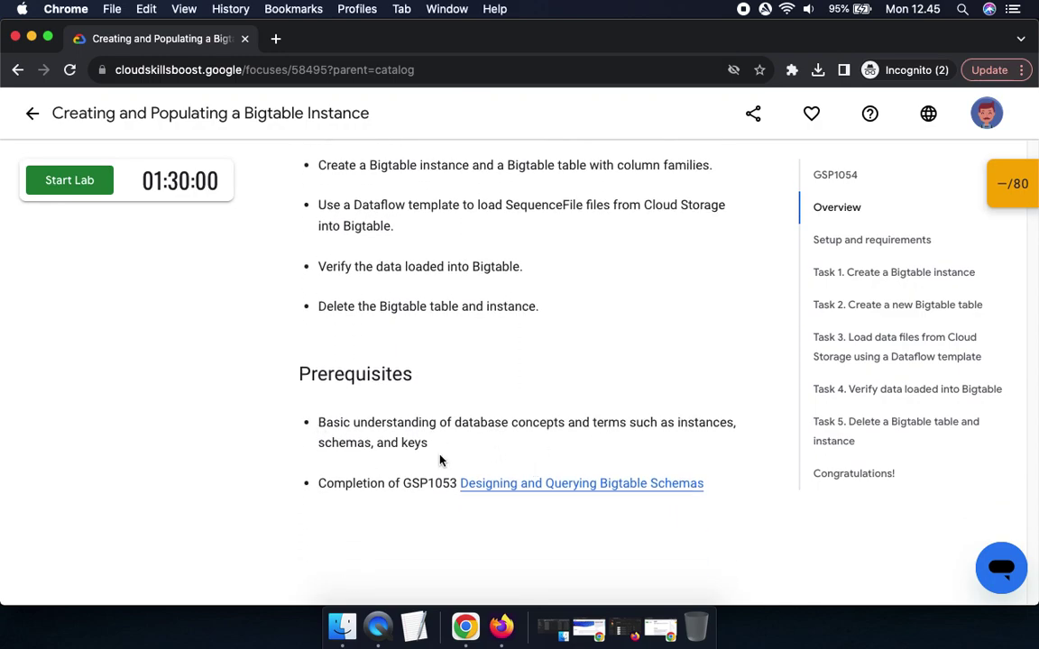
click(1006, 198)
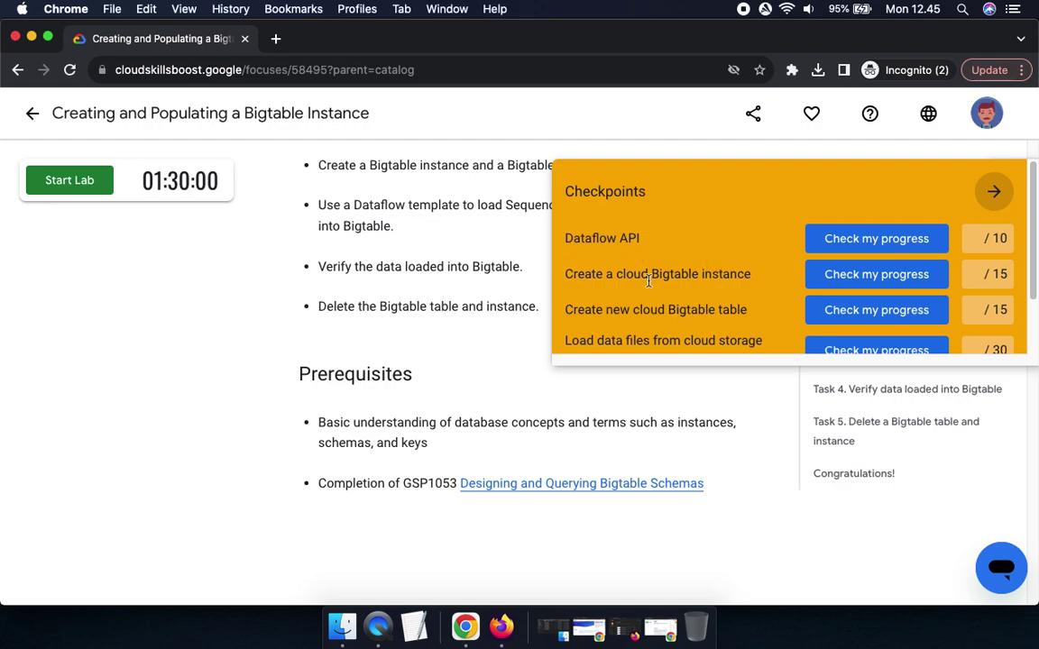
scroll(685, 324, down, 2)
scroll(700, 318, up, 2)
click(989, 202)
- Read the lab's setup and requirements, covering the Google Cloud Console login and Cloud Shell activation instructions
scroll(667, 335, down, 4)
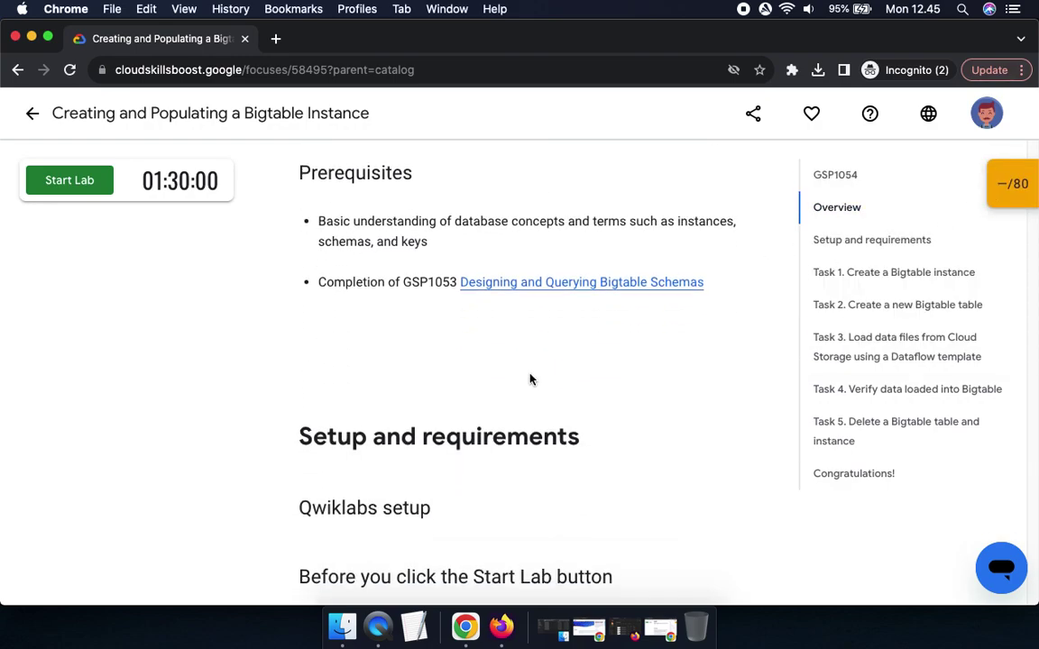
scroll(531, 379, down, 5)
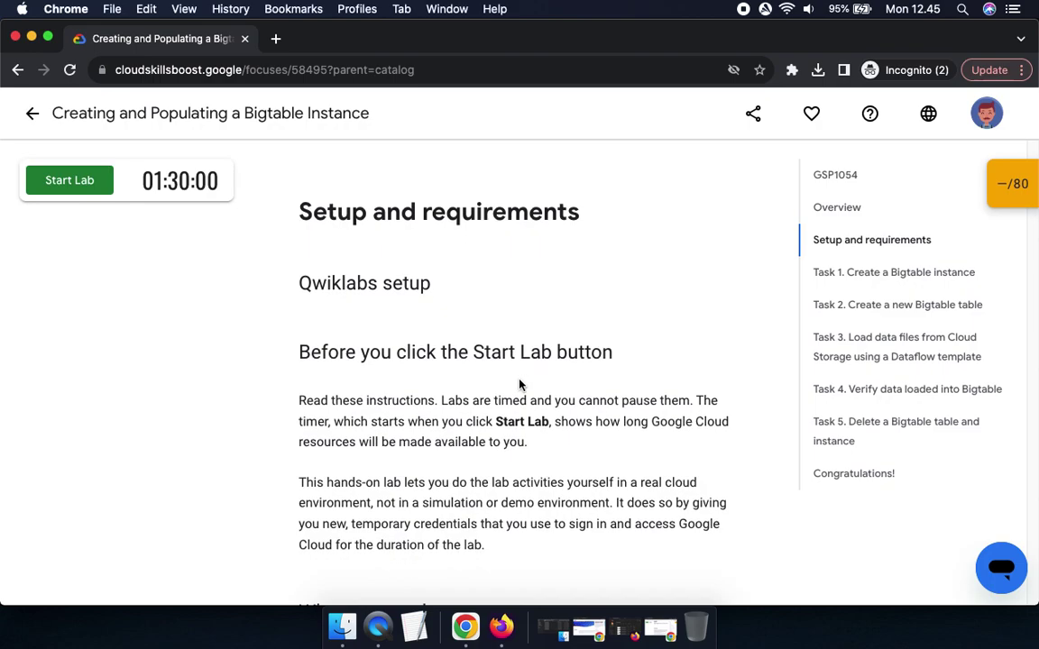
scroll(519, 385, down, 9)
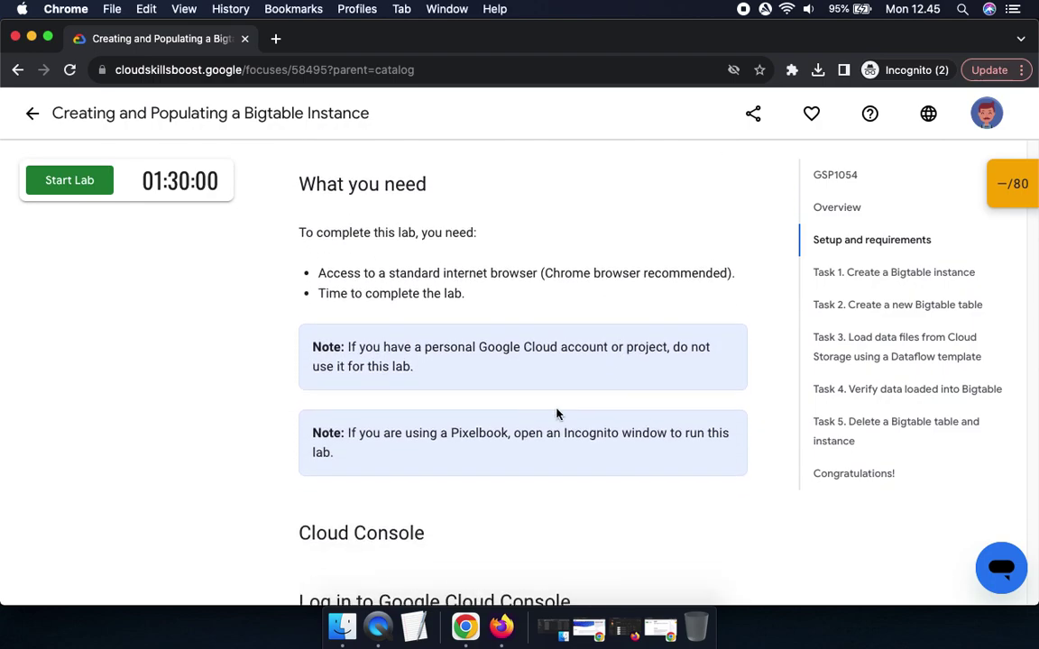
scroll(577, 411, down, 1)
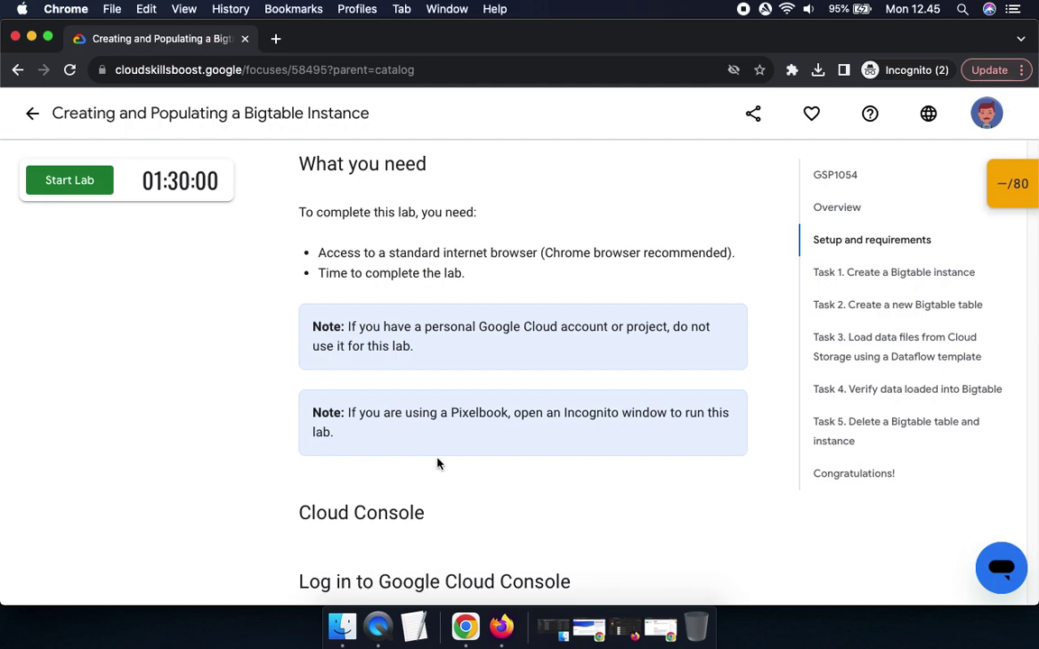
scroll(511, 464, down, 6)
scroll(511, 465, down, 1)
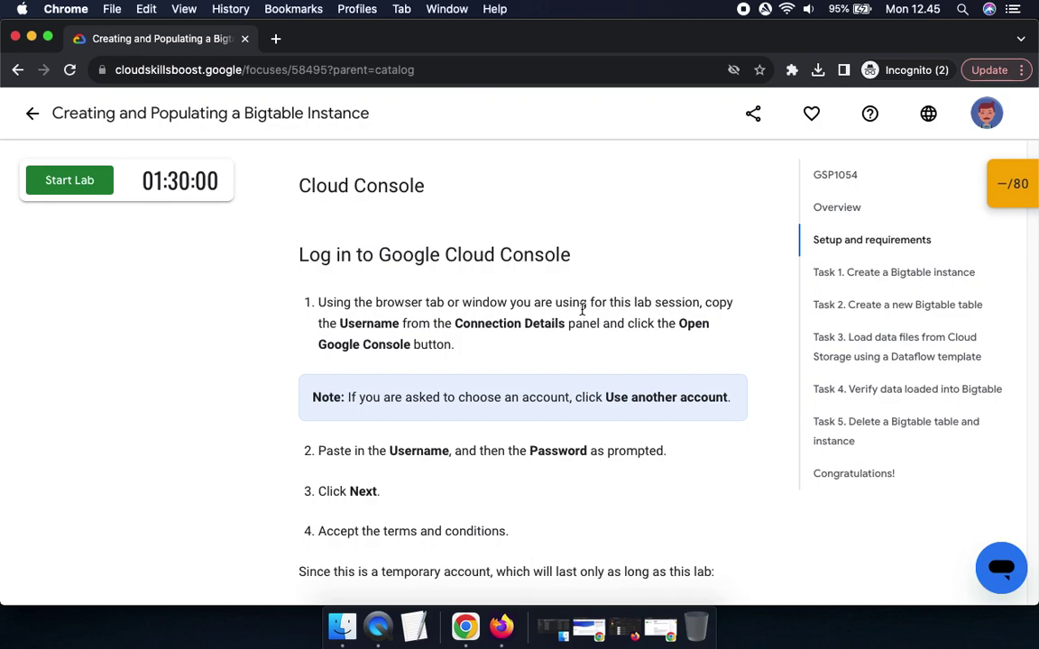
scroll(631, 311, down, 4)
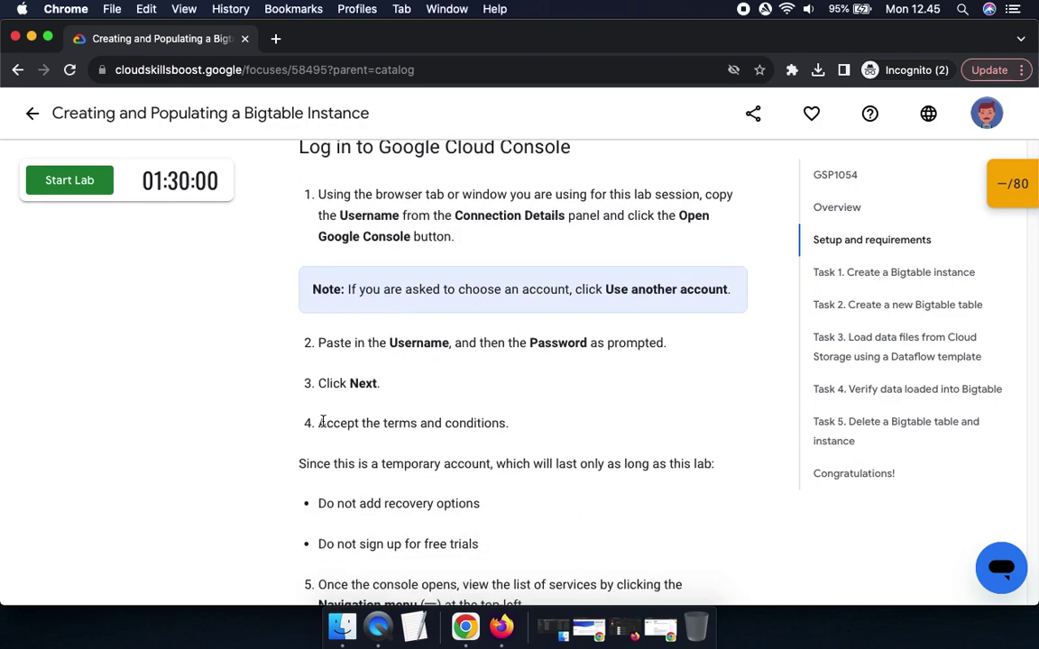
scroll(360, 414, down, 6)
scroll(482, 484, down, 4)
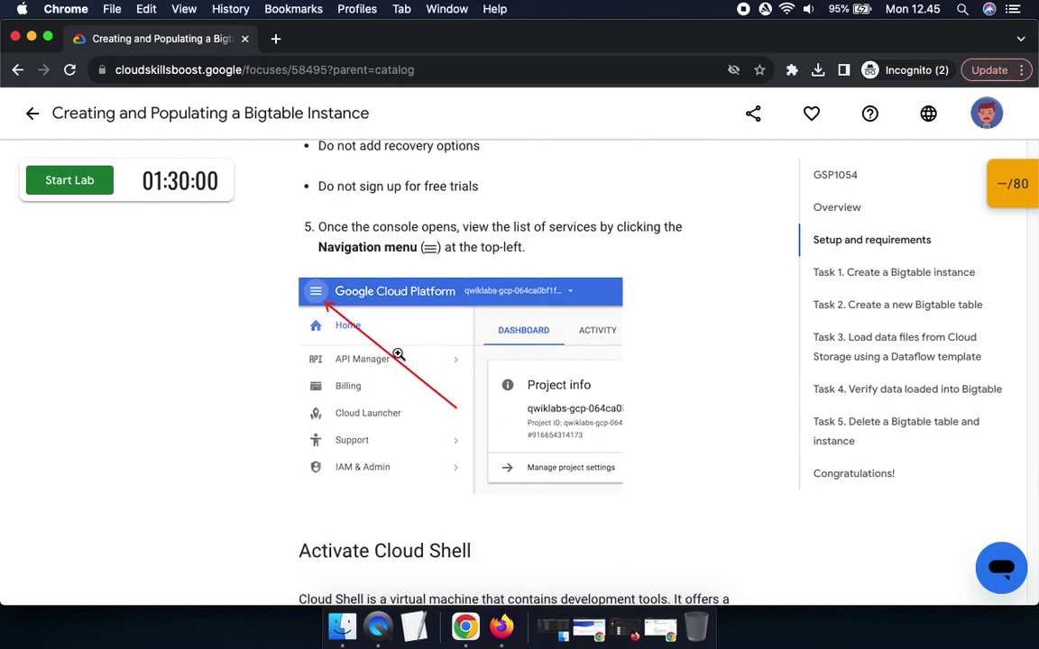
scroll(485, 438, down, 11)
scroll(484, 436, down, 4)
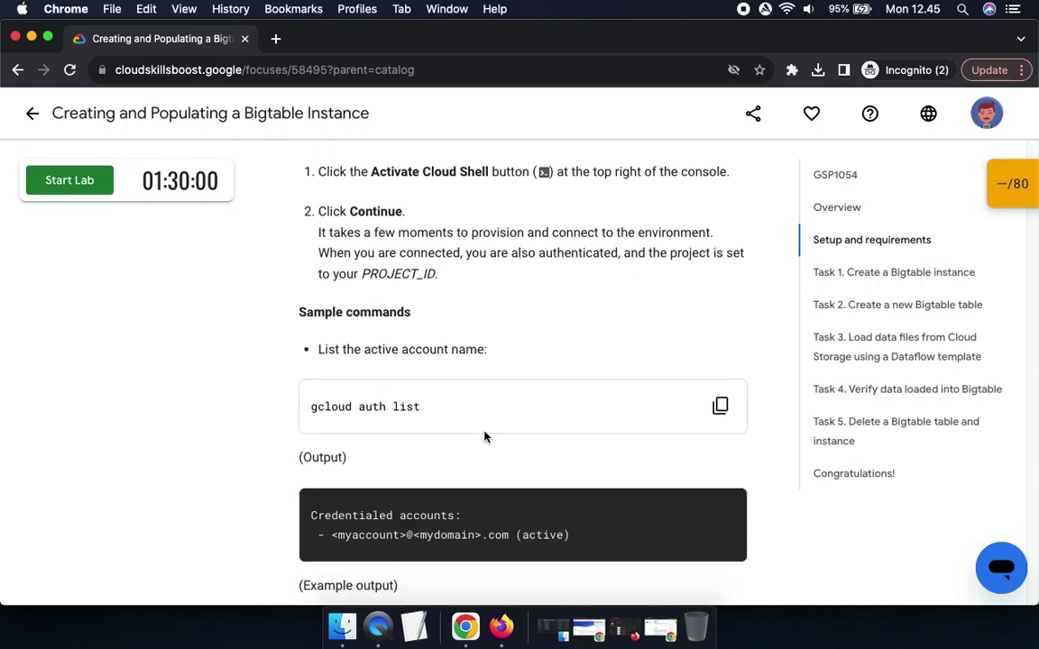
- Start the lab and pass the reCAPTCHA check by selecting all squares containing bicycles
click(83, 183)
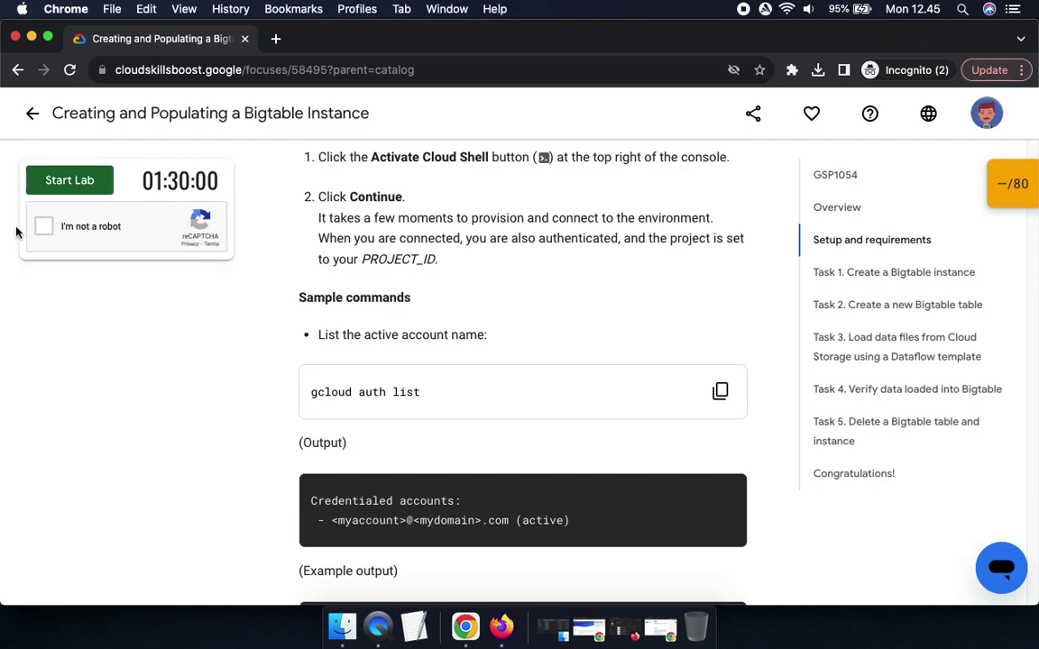
click(44, 226)
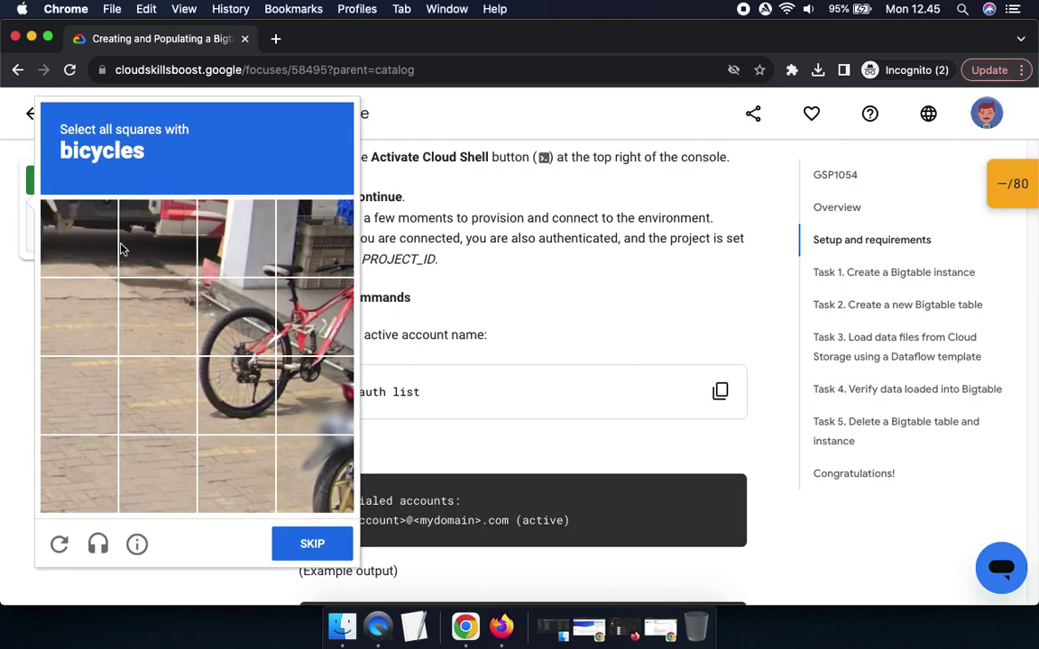
click(236, 317)
click(236, 395)
click(315, 395)
click(315, 316)
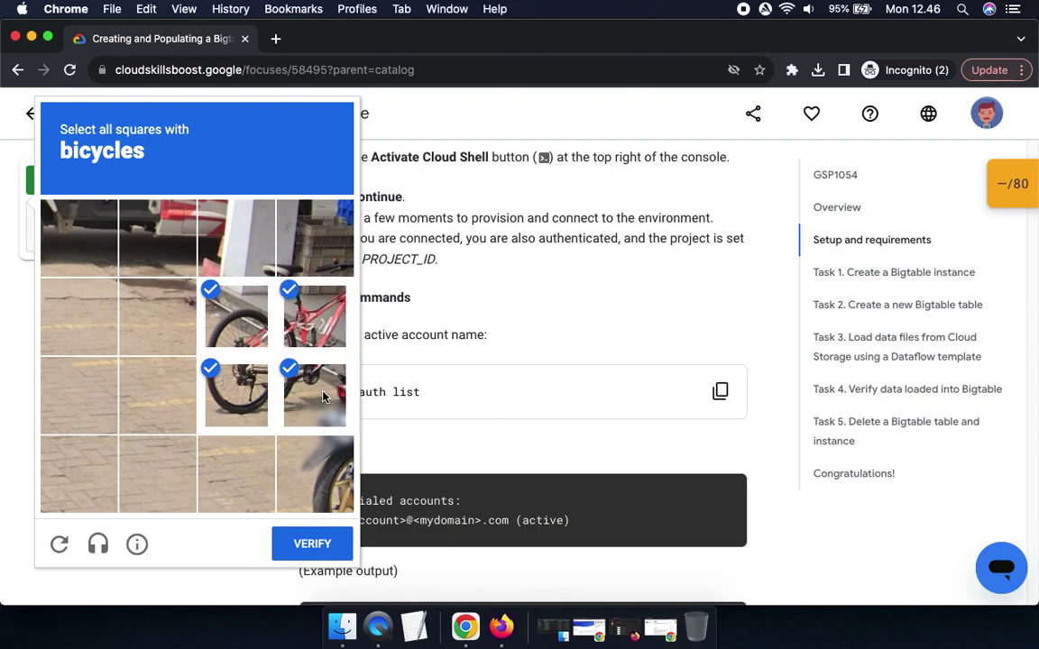
click(312, 543)
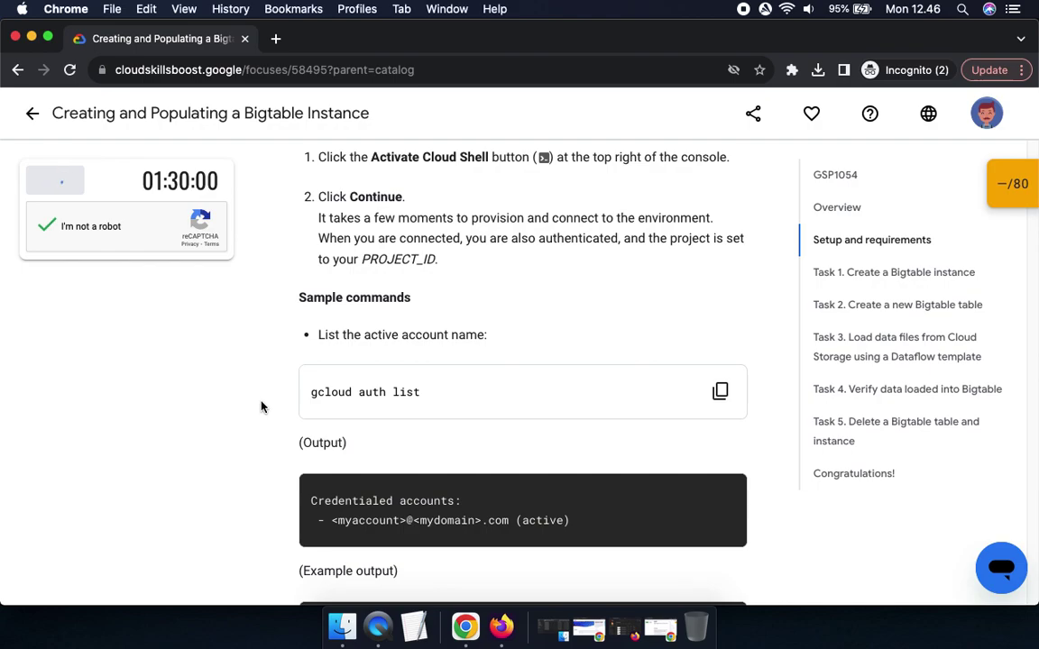
- Open the Google Console and sign in with the lab's temporary username and password
click(203, 422)
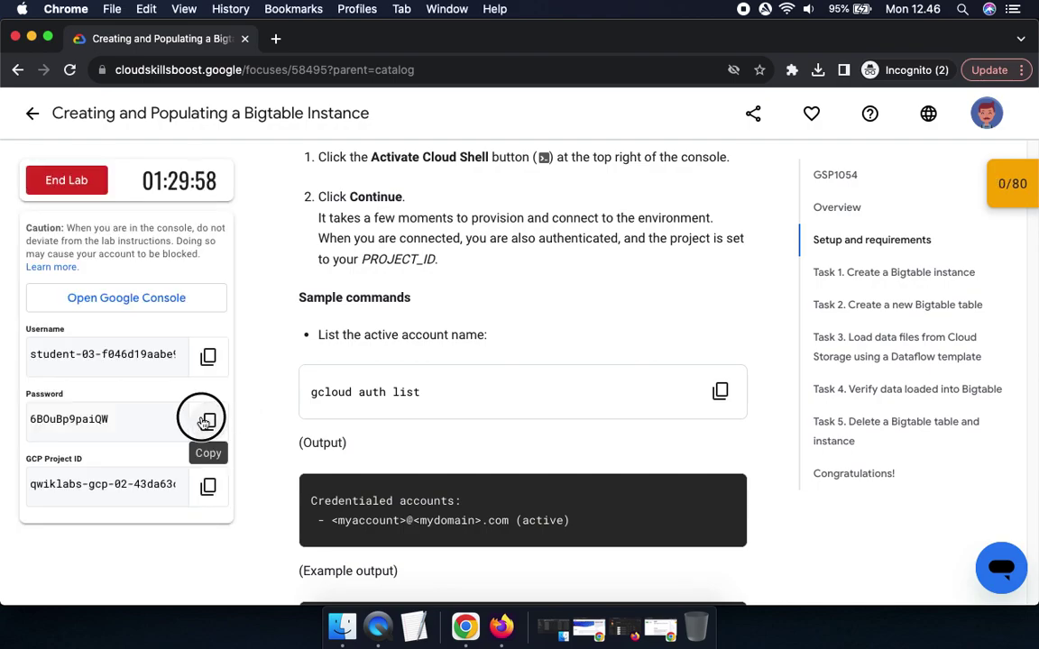
click(130, 307)
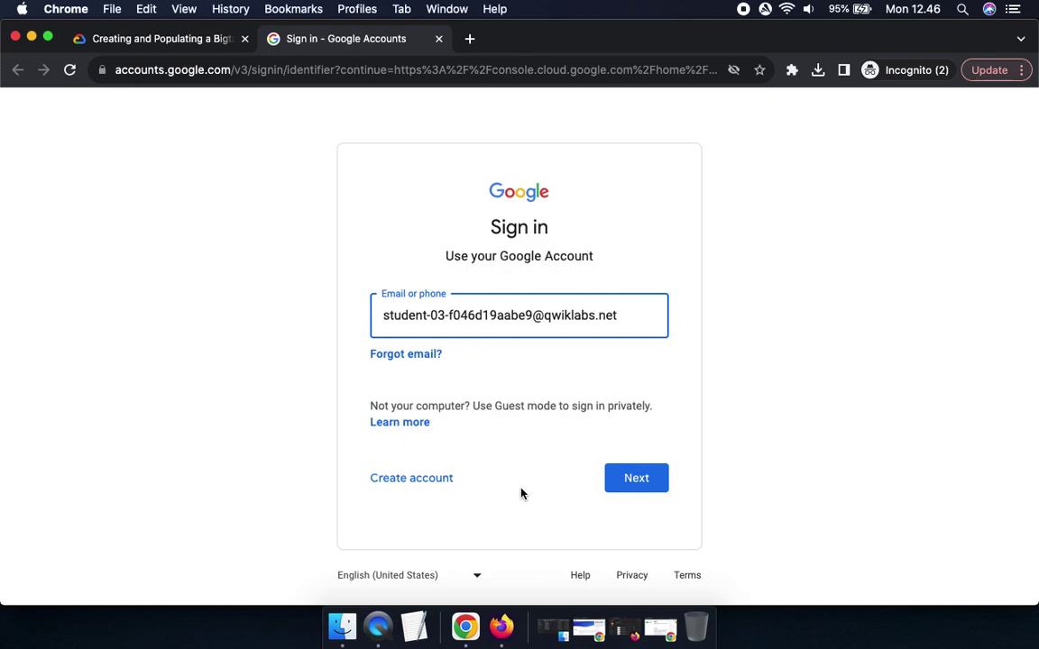
click(634, 478)
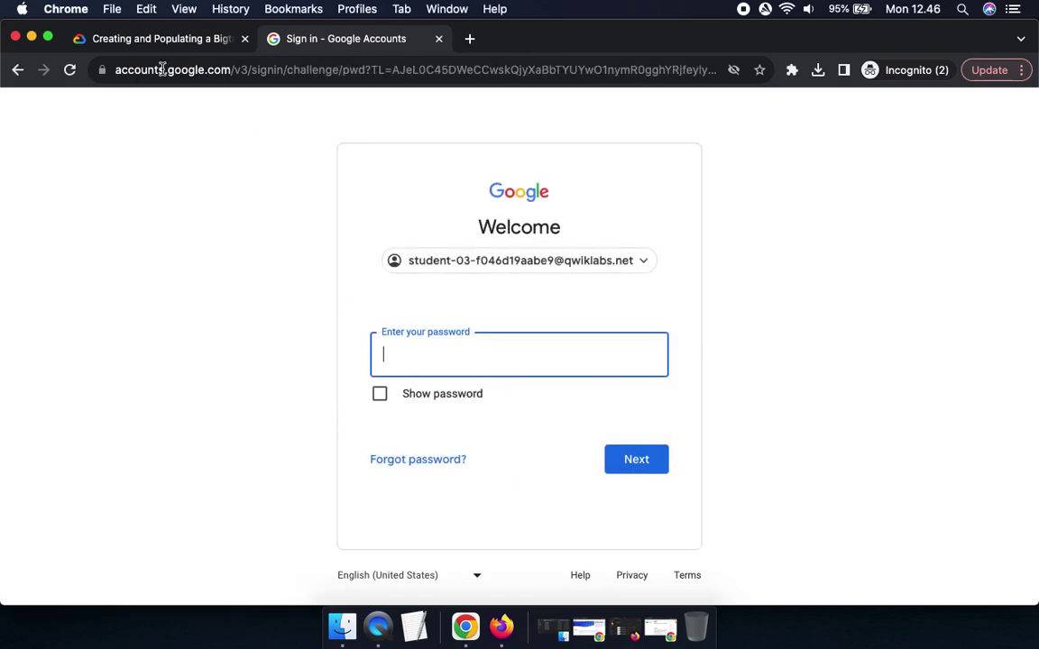
click(144, 39)
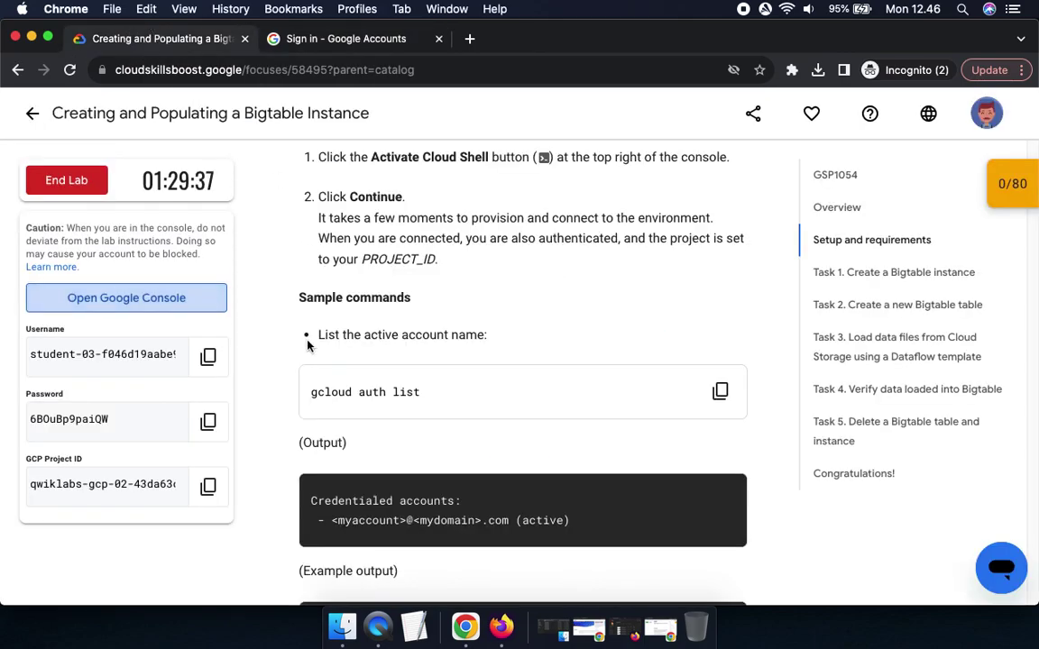
click(208, 421)
click(336, 45)
key(super+v)
click(634, 460)
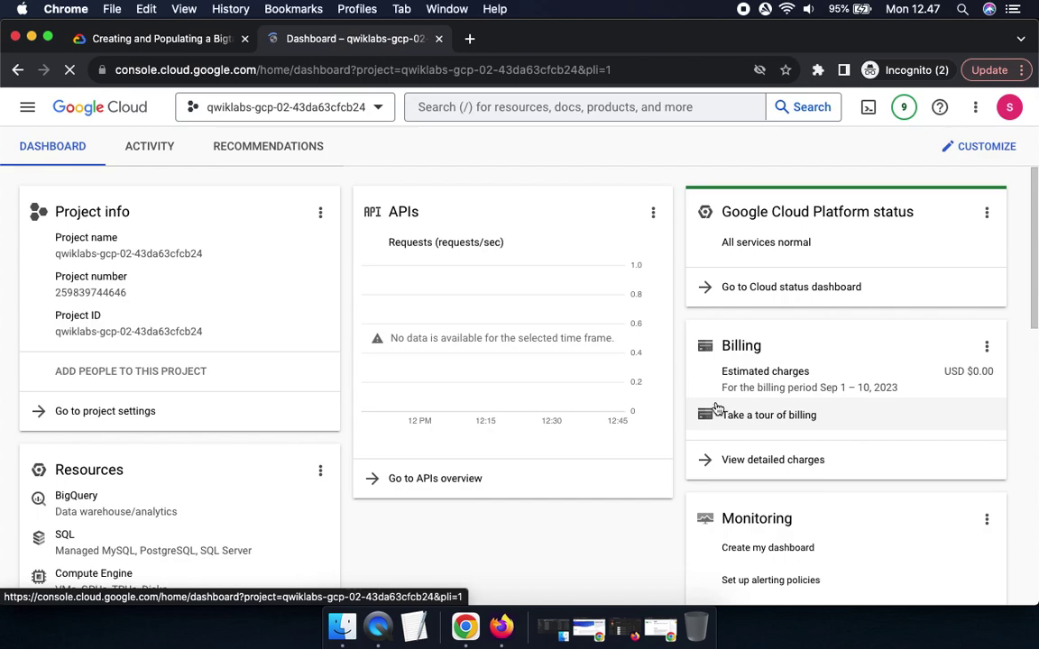
- Activate Cloud Shell in the Google Cloud console for the lab project
click(190, 42)
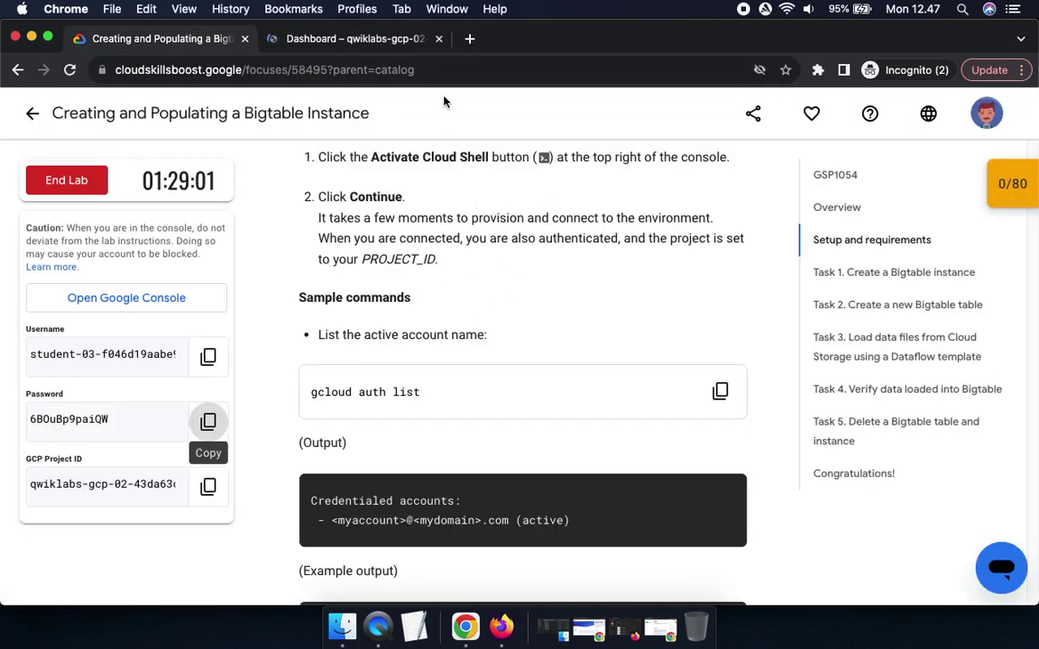
click(329, 39)
click(869, 107)
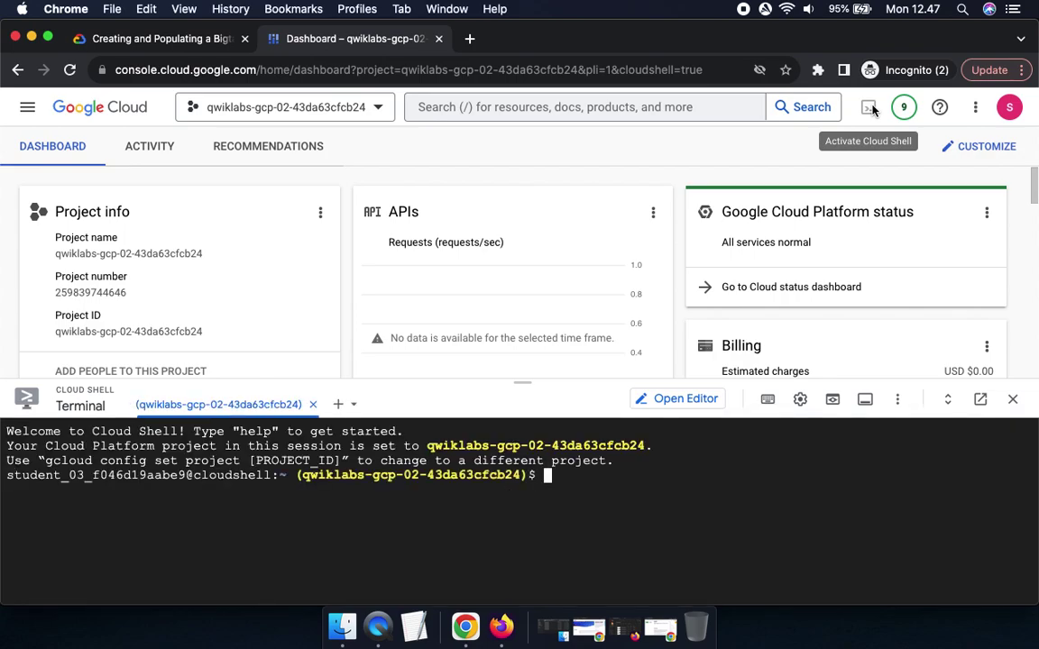
- Copy the lab's gcloud auth list command, run it in Cloud Shell and authorize the use of credentials
click(171, 38)
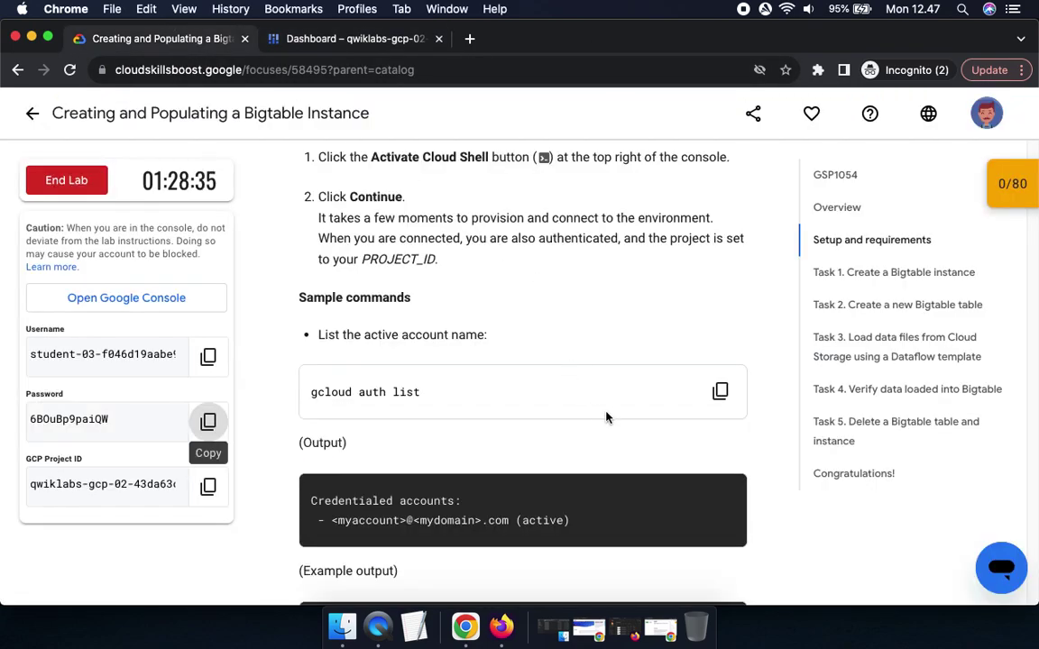
click(720, 394)
click(334, 40)
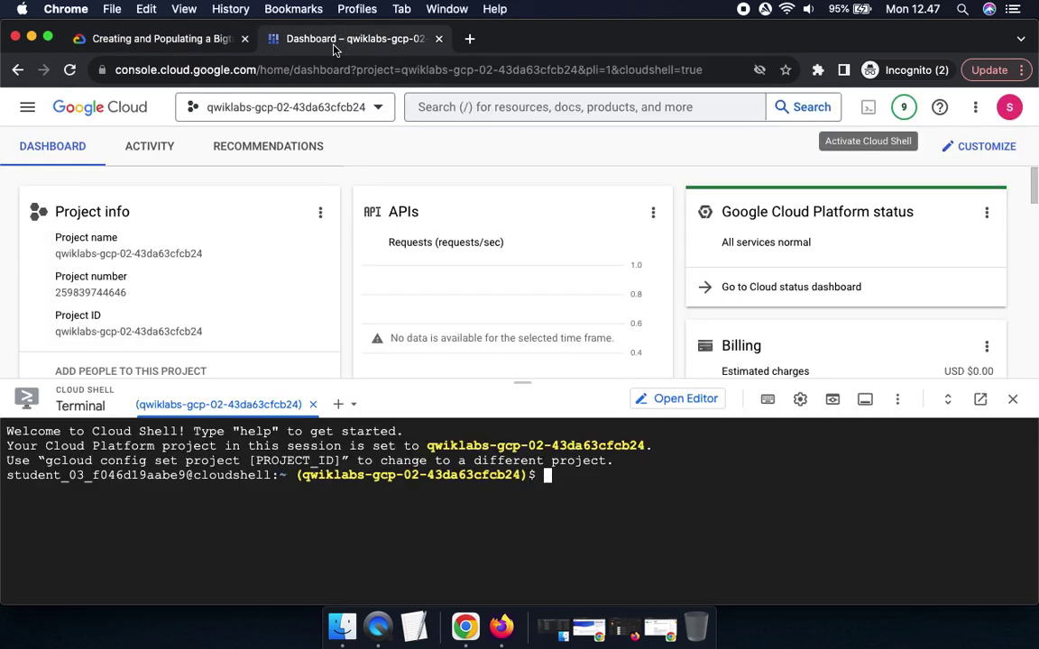
key(super+v)
key(Return)
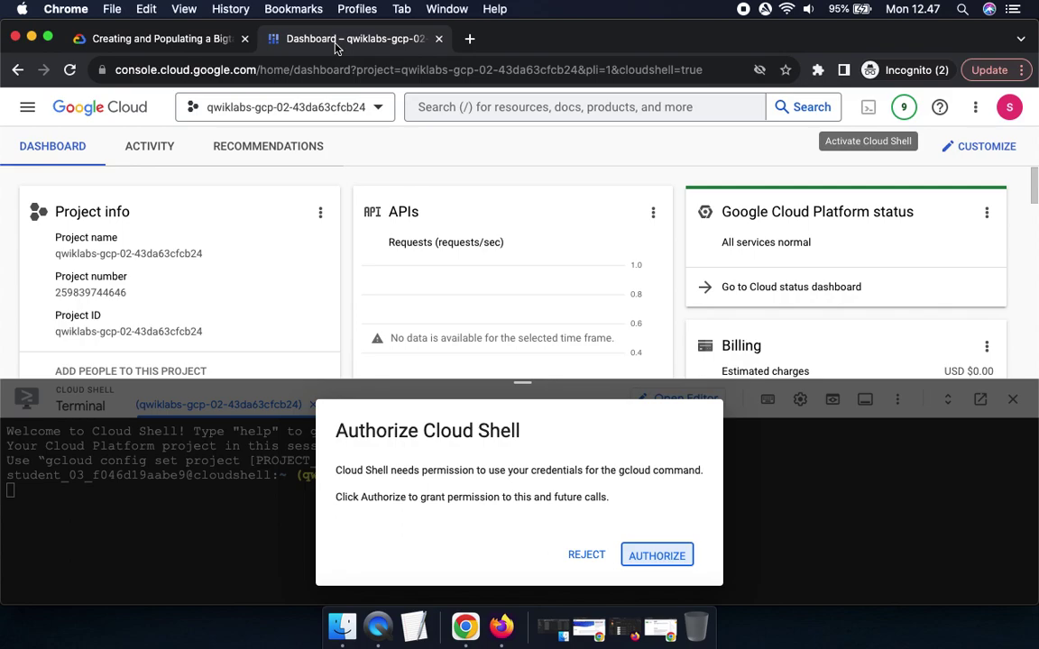
click(648, 555)
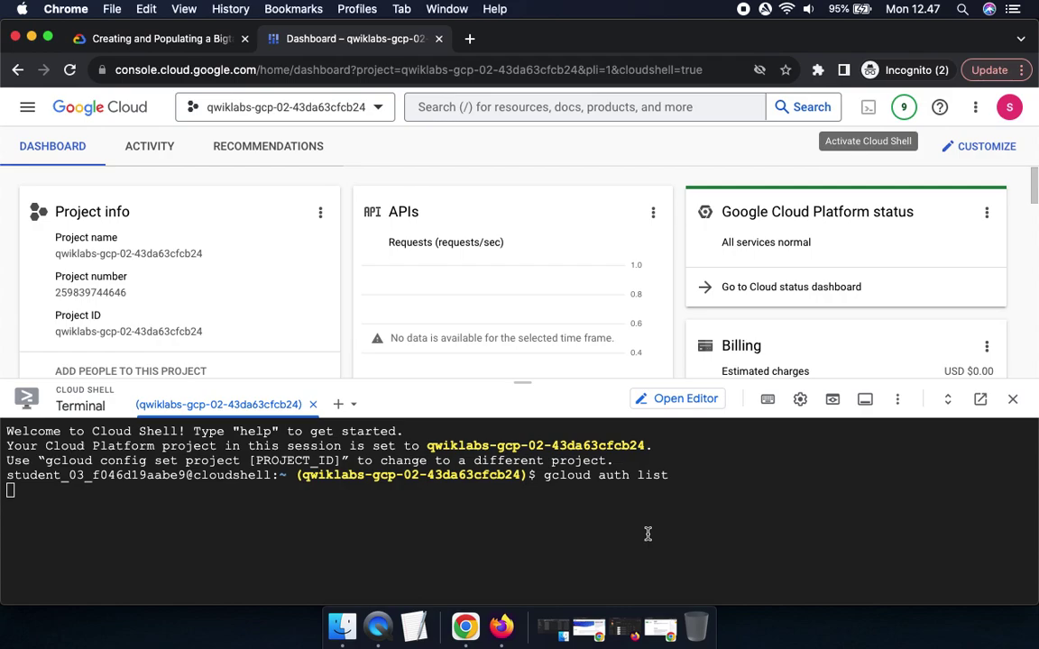
- Copy the gcloud config list project command from the lab instructions and run it in Cloud Shell
click(162, 38)
scroll(741, 510, down, 5)
click(722, 413)
click(352, 39)
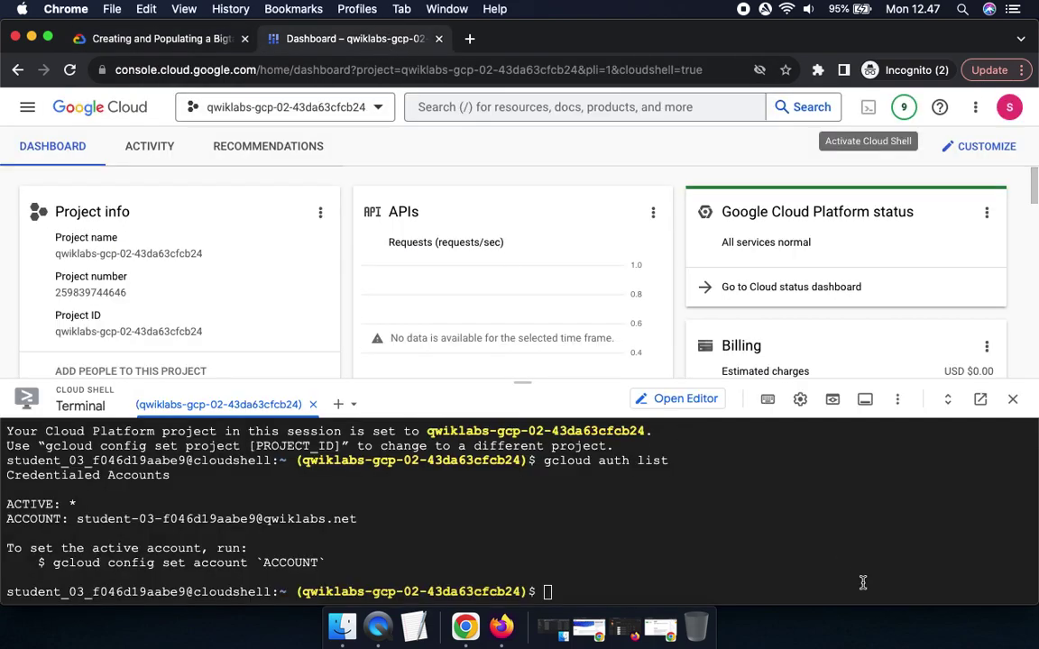
key(super+v)
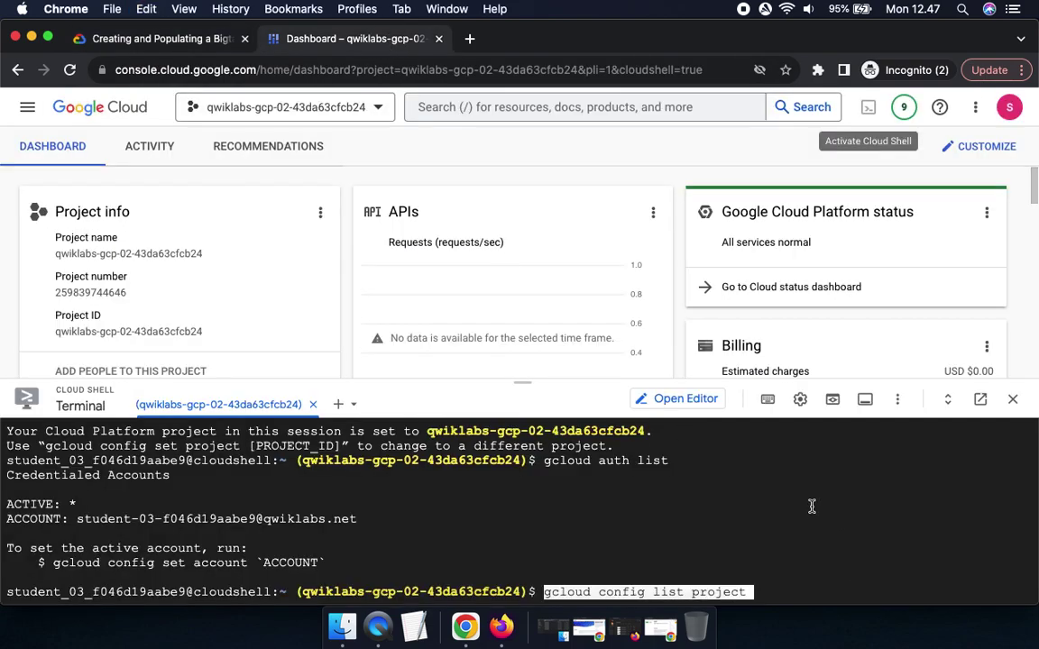
key(Return)
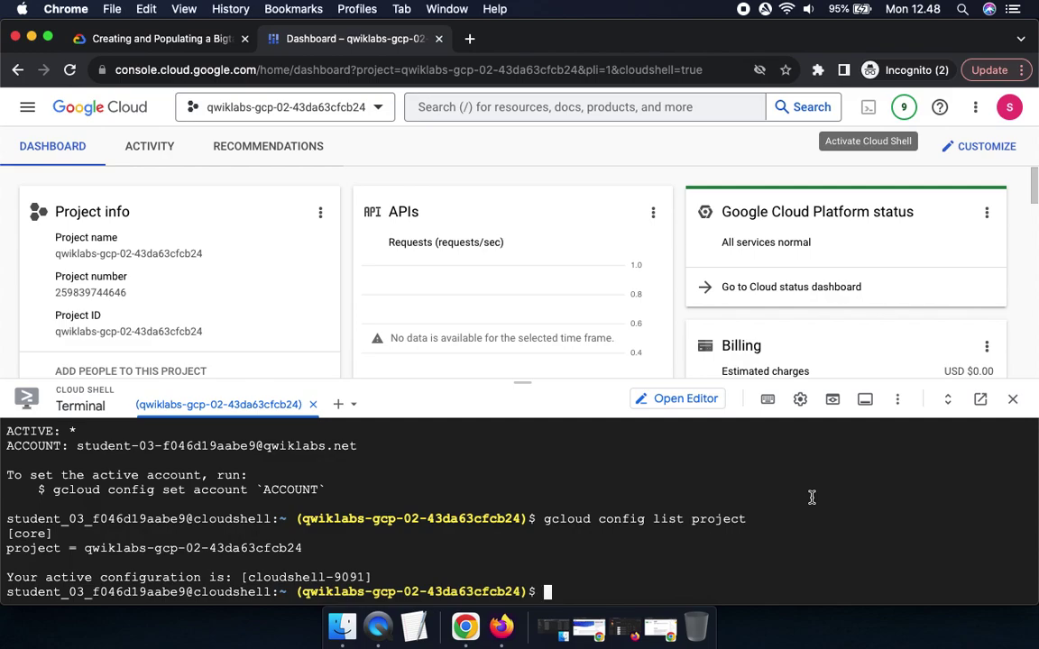
- Following the lab's permission-check instructions, open the project's IAM page in the Google Cloud console and shrink the Cloud Shell terminal
click(167, 39)
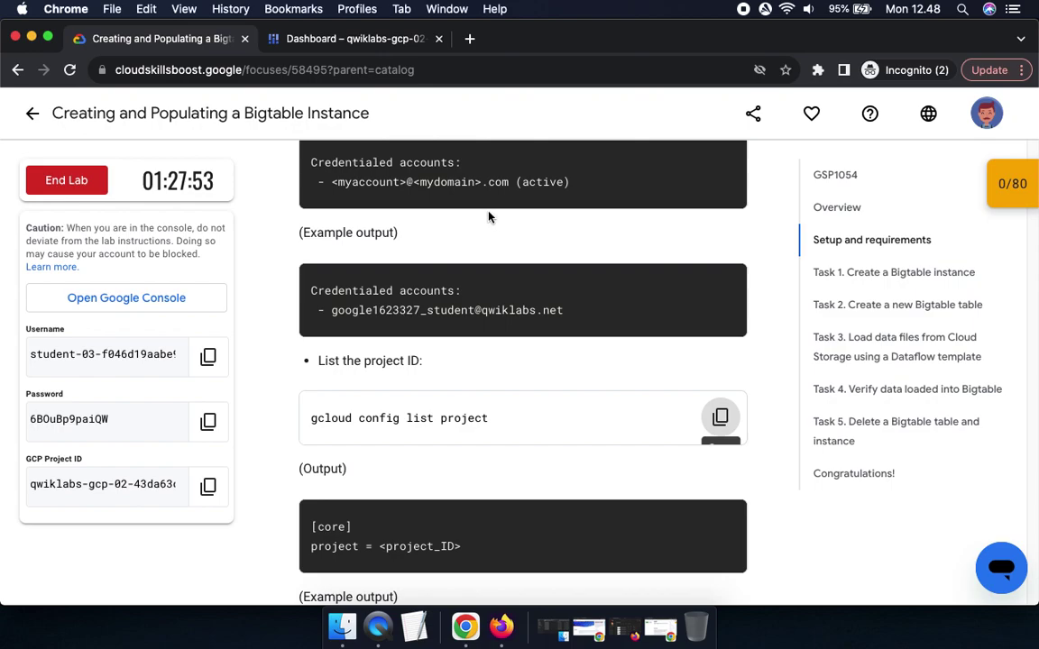
scroll(541, 397, down, 5)
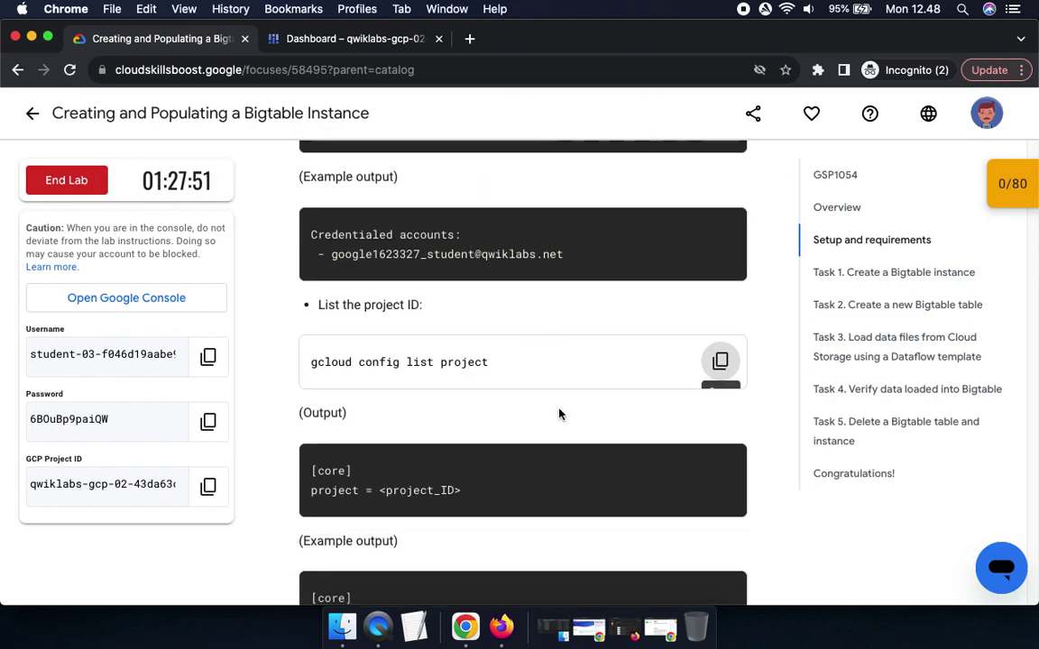
scroll(556, 406, down, 6)
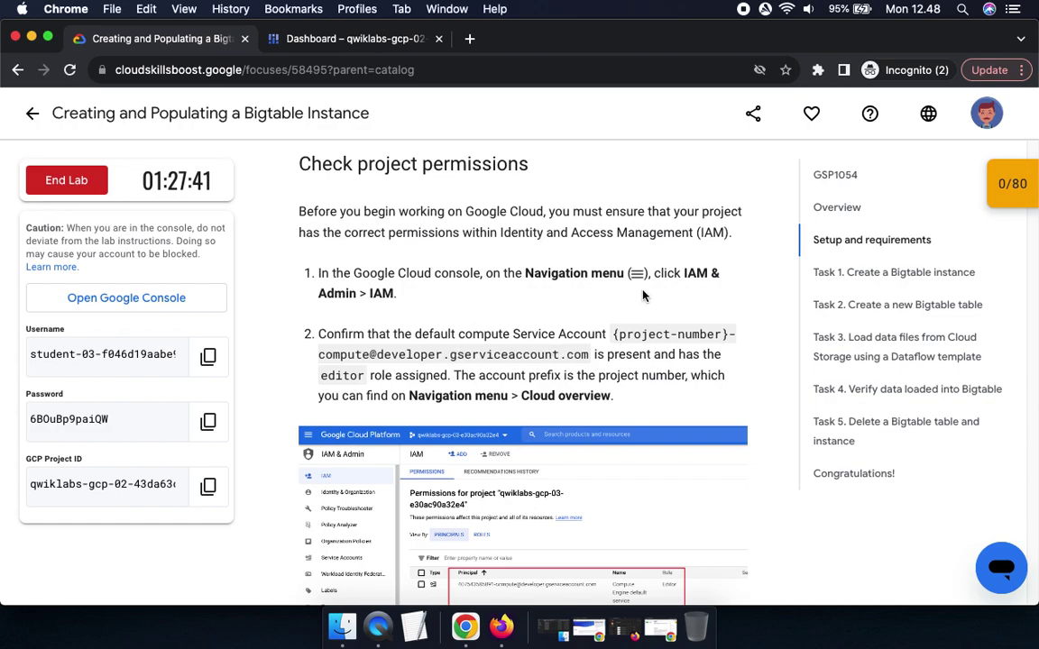
drag(687, 273, 395, 293)
click(351, 38)
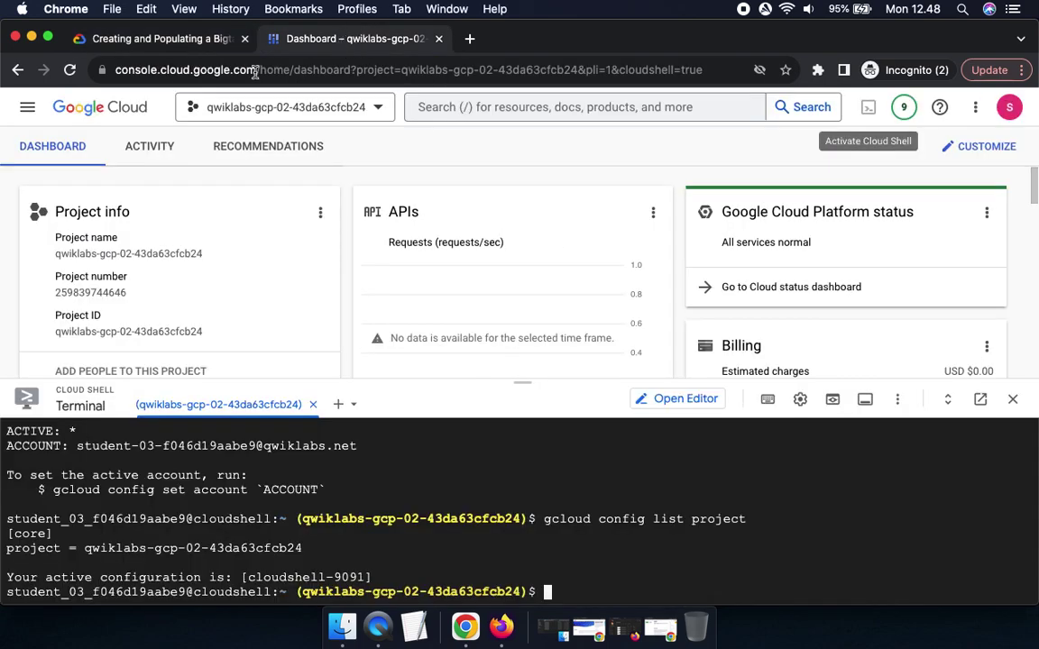
click(28, 106)
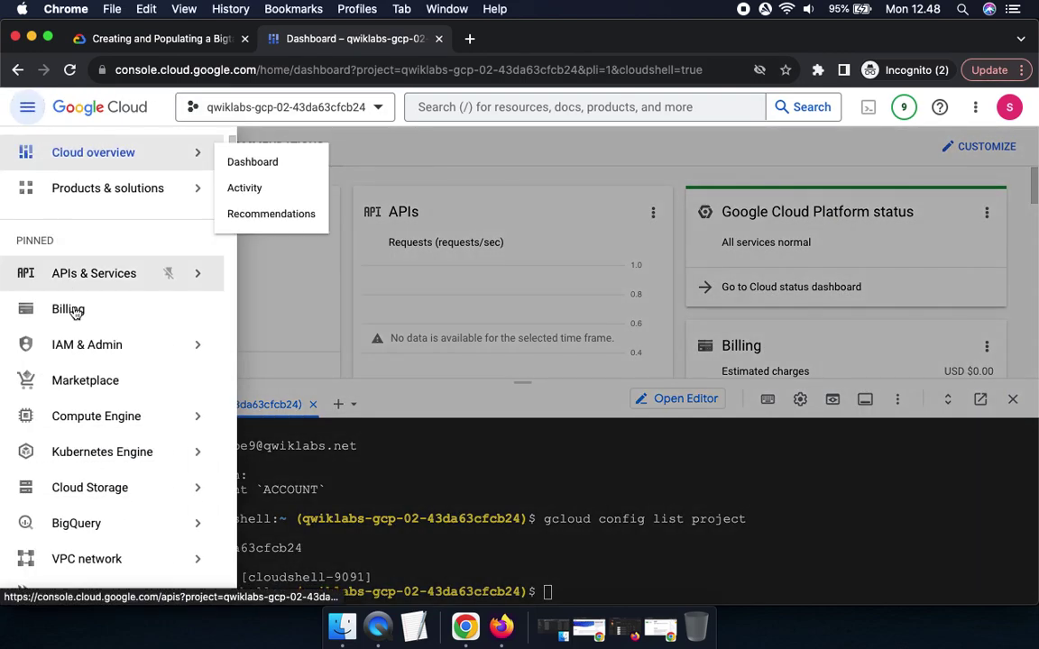
mouse_move(82, 285)
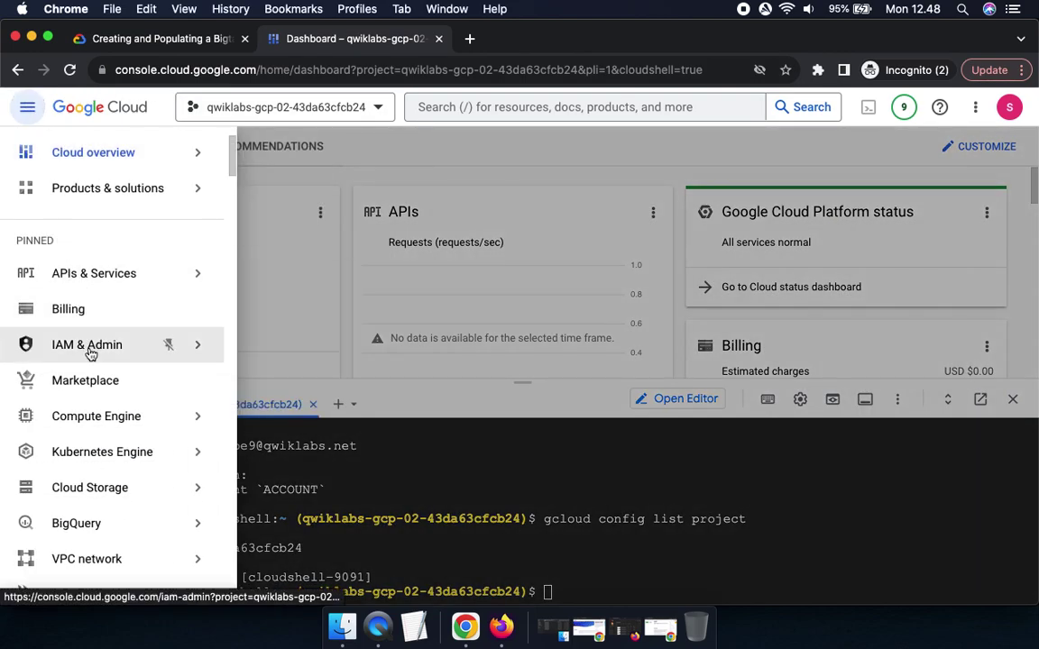
mouse_move(216, 343)
click(237, 115)
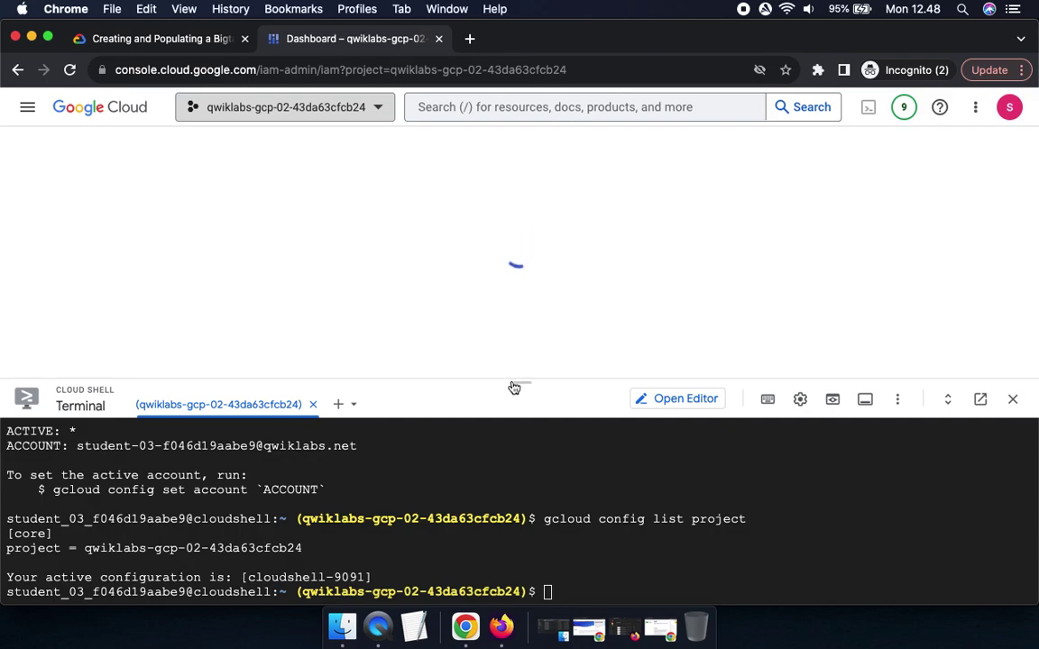
drag(522, 383, 521, 564)
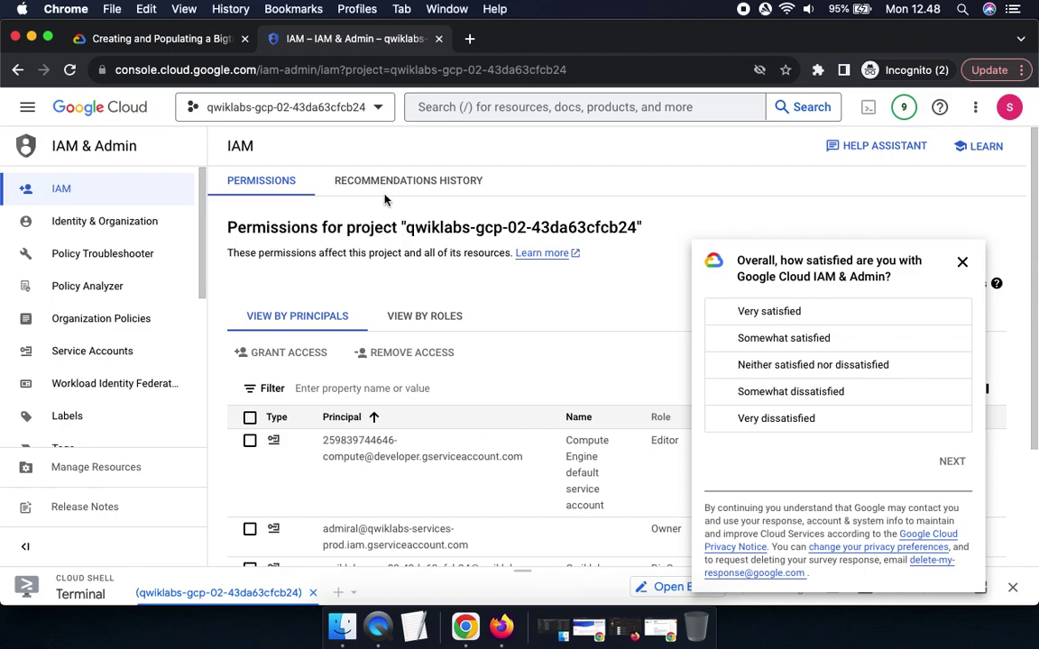
- Dismiss the satisfaction survey and check the default compute service account and its role against the lab's editor role requirement
click(158, 40)
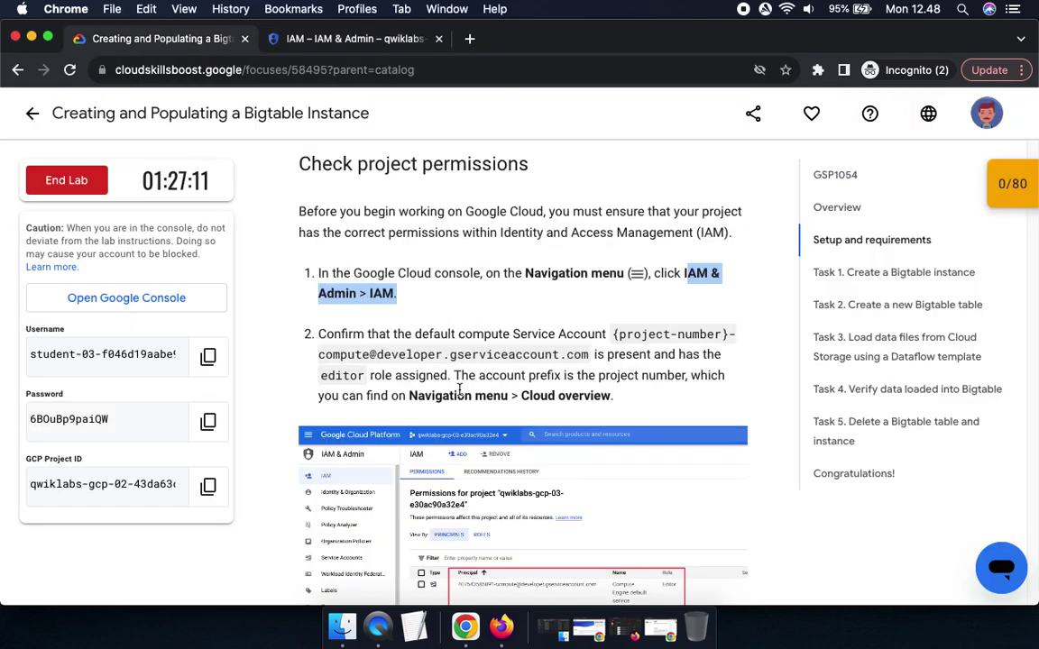
scroll(420, 396, down, 3)
scroll(505, 451, down, 4)
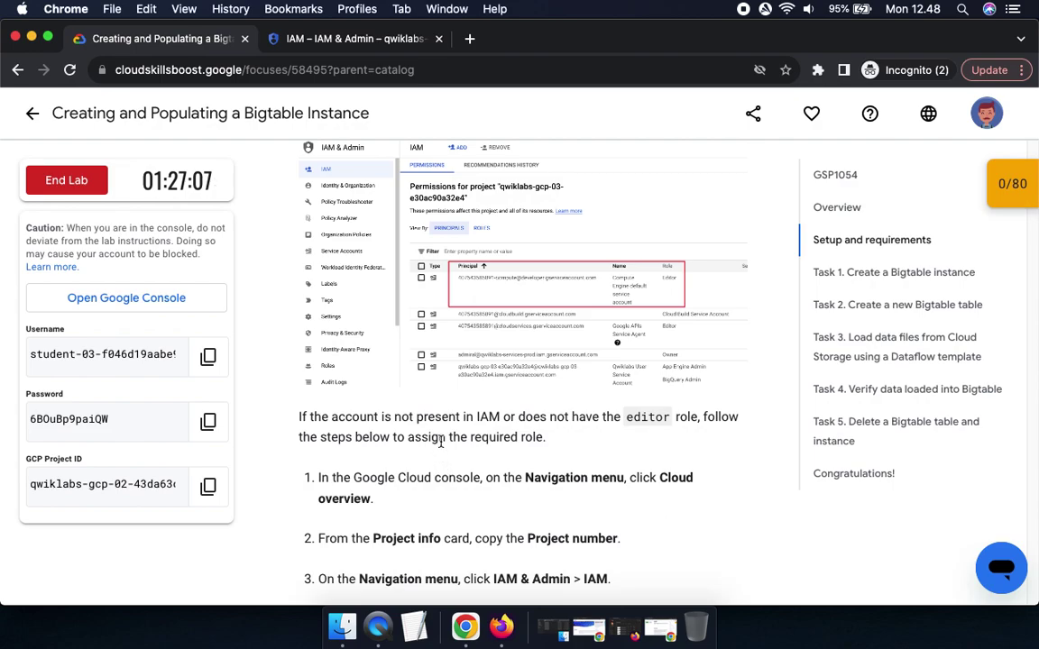
click(331, 40)
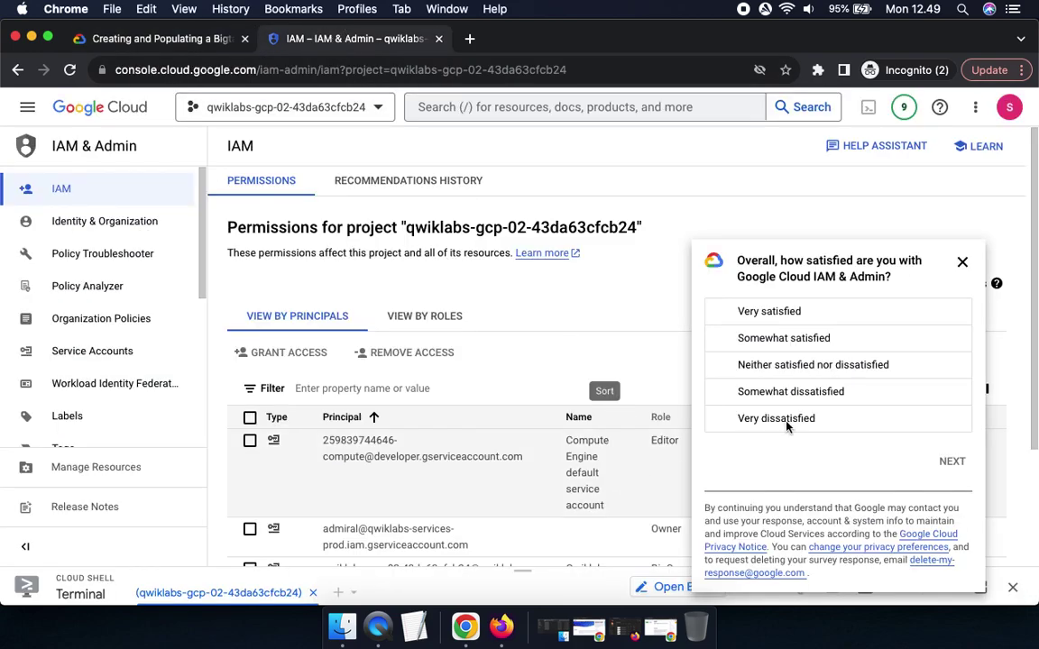
click(962, 262)
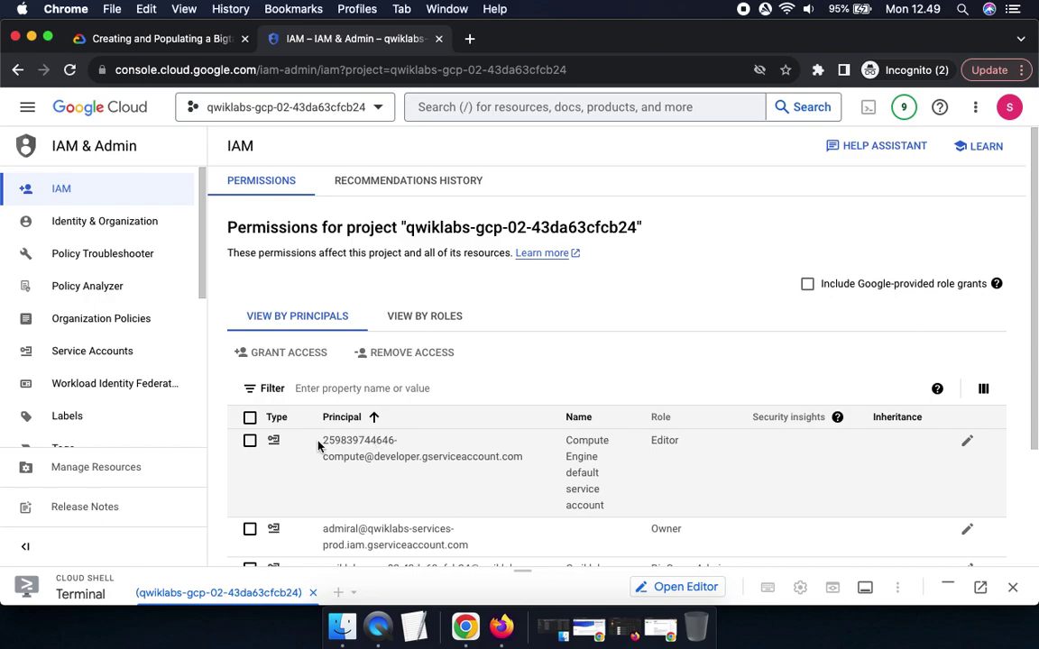
drag(321, 441, 540, 478)
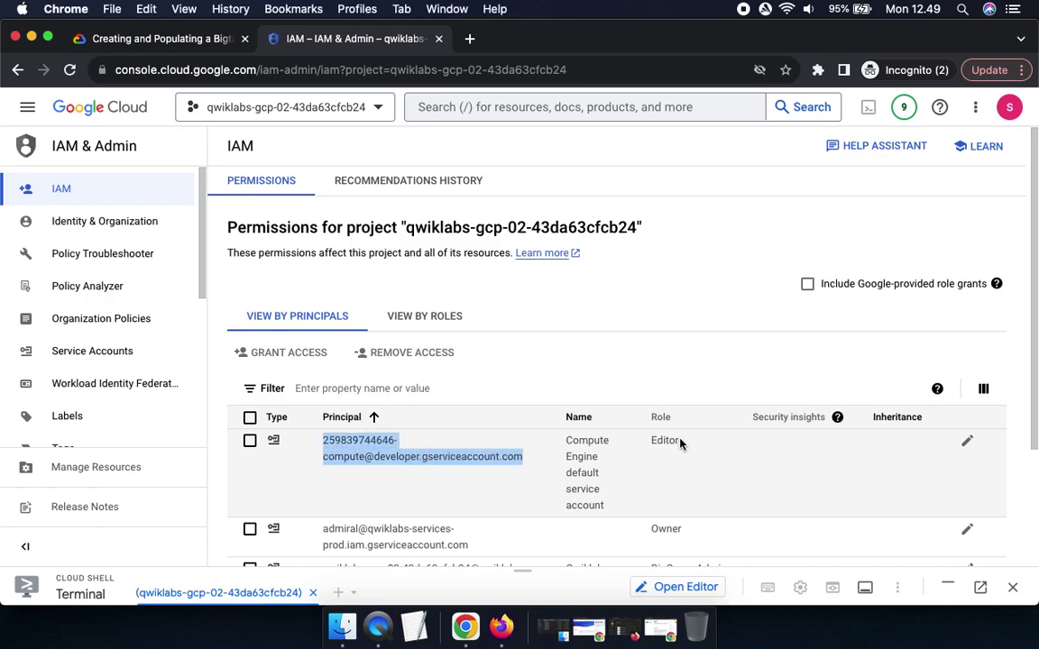
drag(680, 444, 564, 440)
click(155, 39)
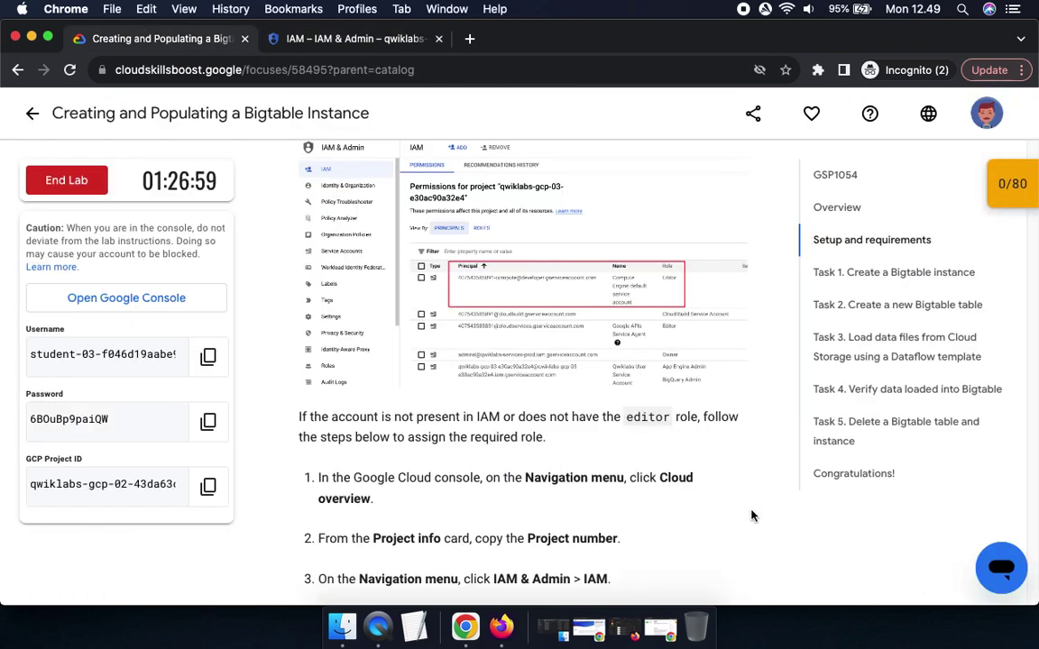
scroll(516, 289, up, 3)
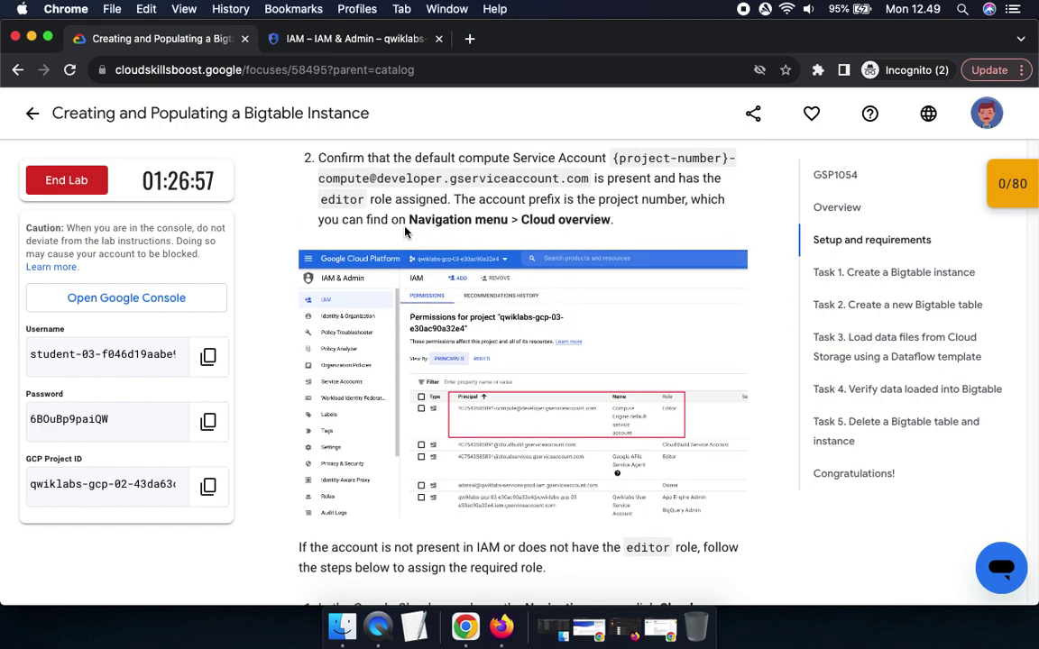
drag(314, 206, 370, 209)
- Copy "Dataflow API" from the lab instructions, search the Google Cloud console for it and open its Marketplace result
scroll(464, 468, down, 10)
scroll(464, 468, down, 2)
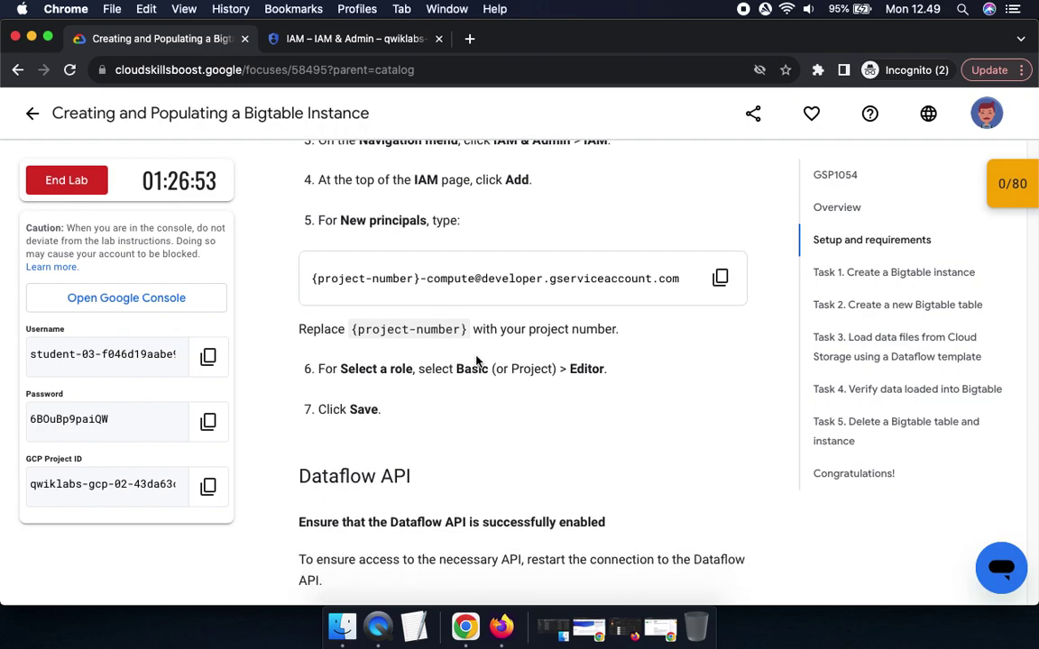
scroll(394, 419, down, 6)
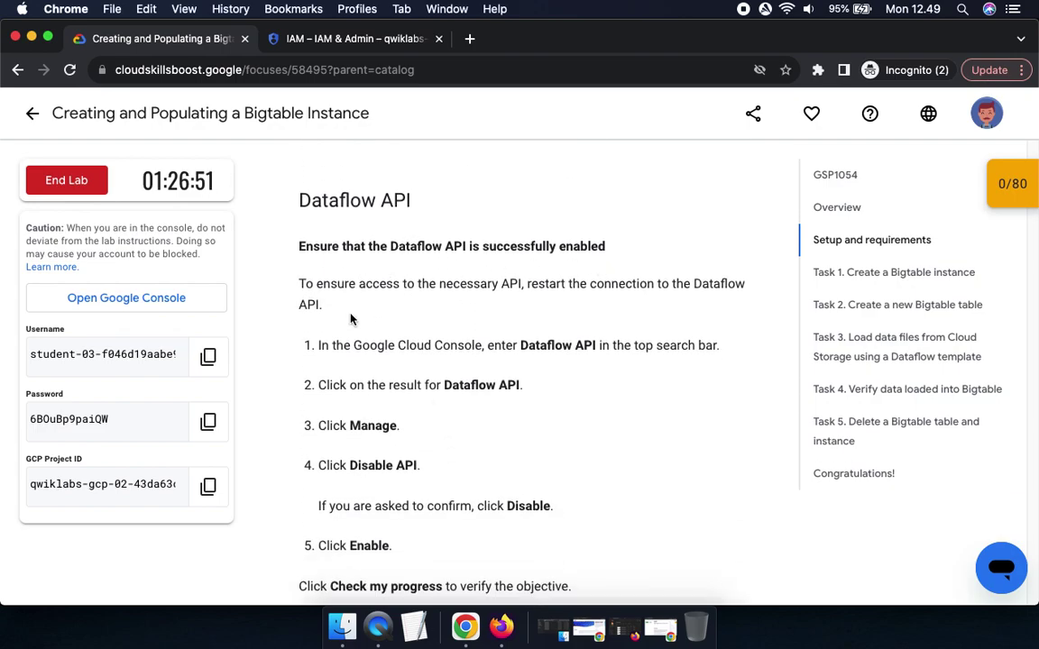
drag(520, 343, 597, 350)
key(super+c)
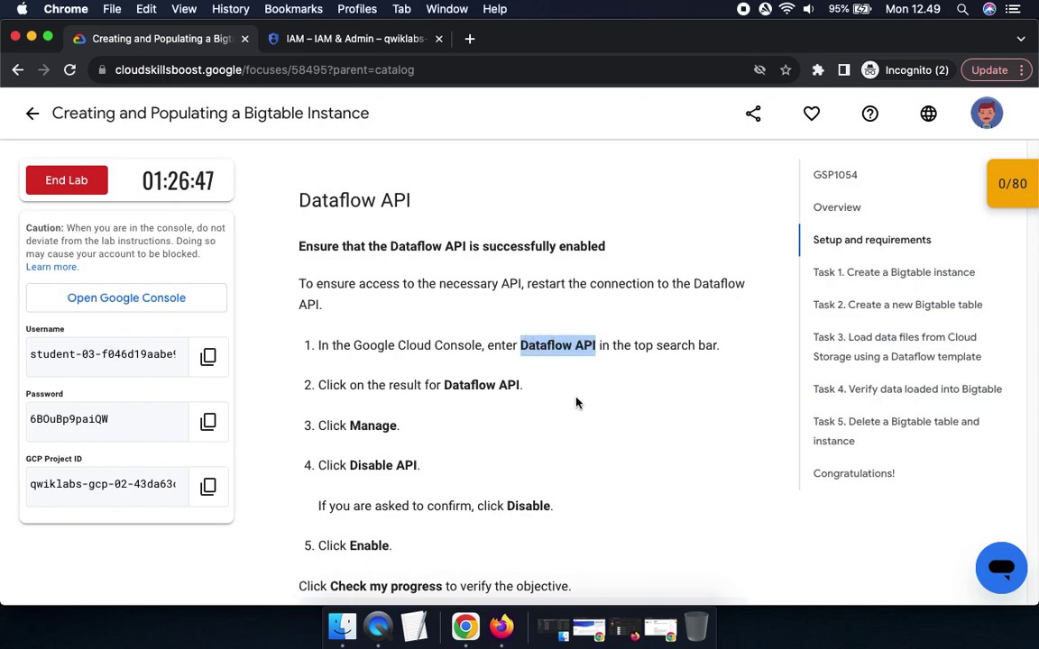
scroll(574, 409, down, 2)
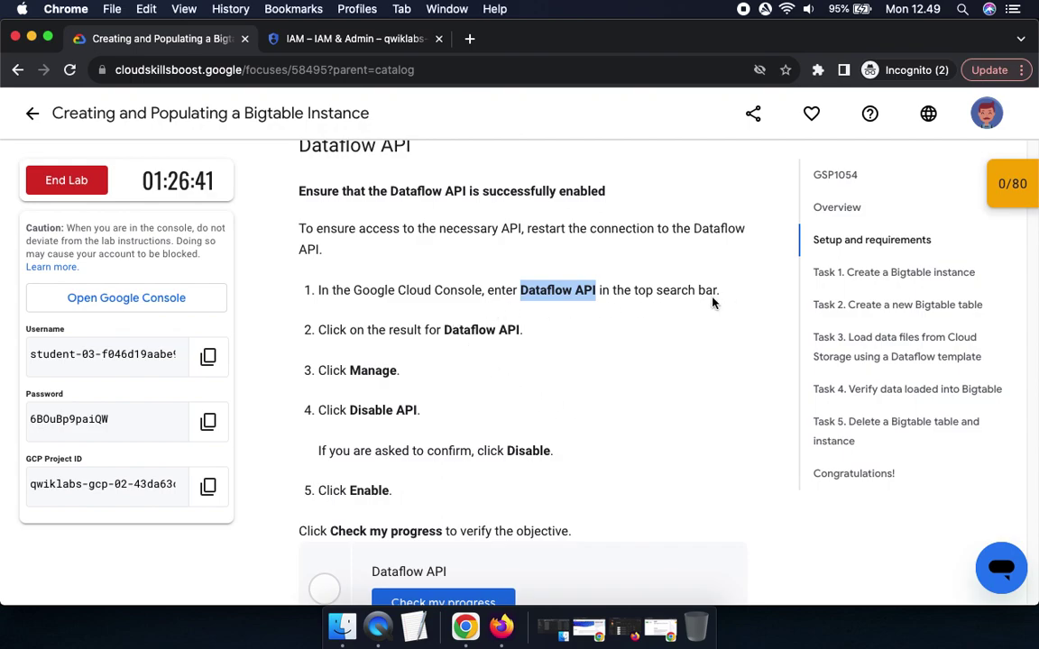
click(356, 39)
click(535, 109)
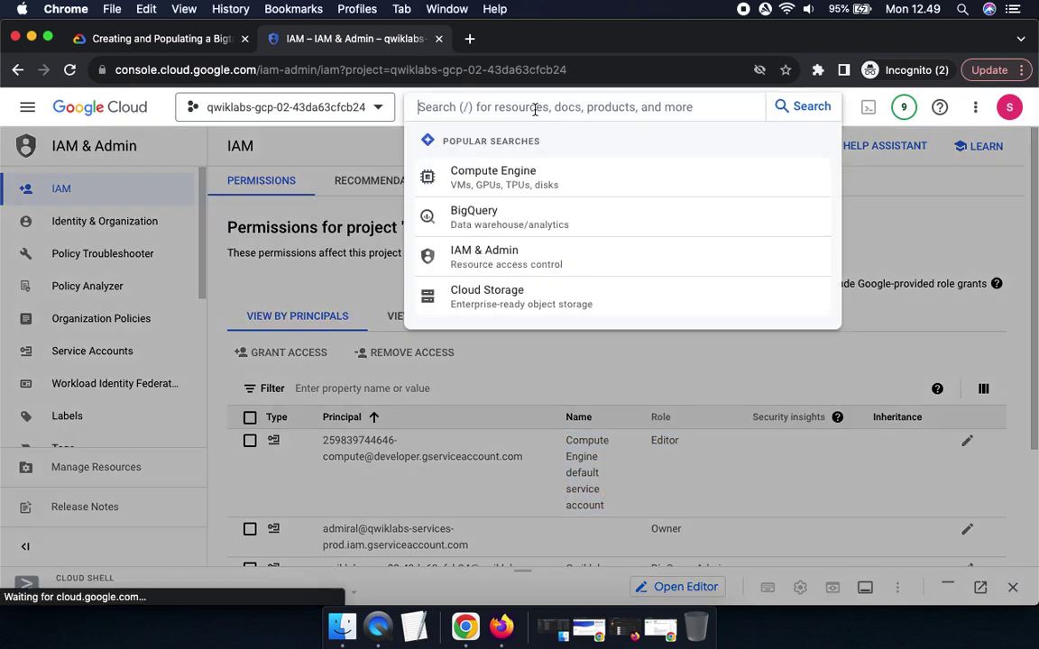
key(super+v)
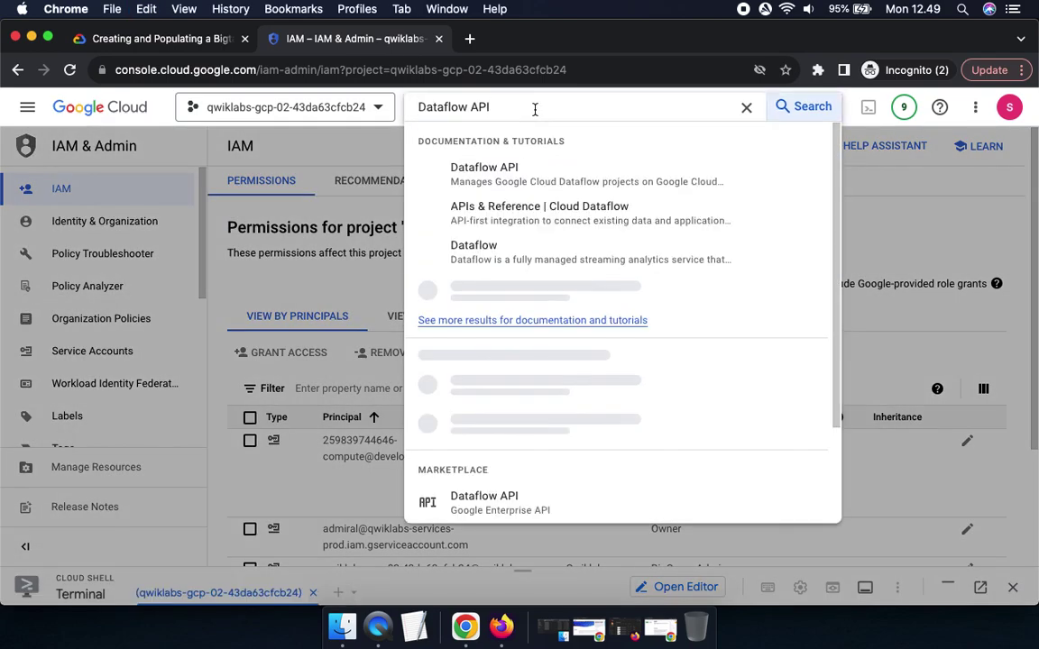
double_click(561, 476)
click(496, 503)
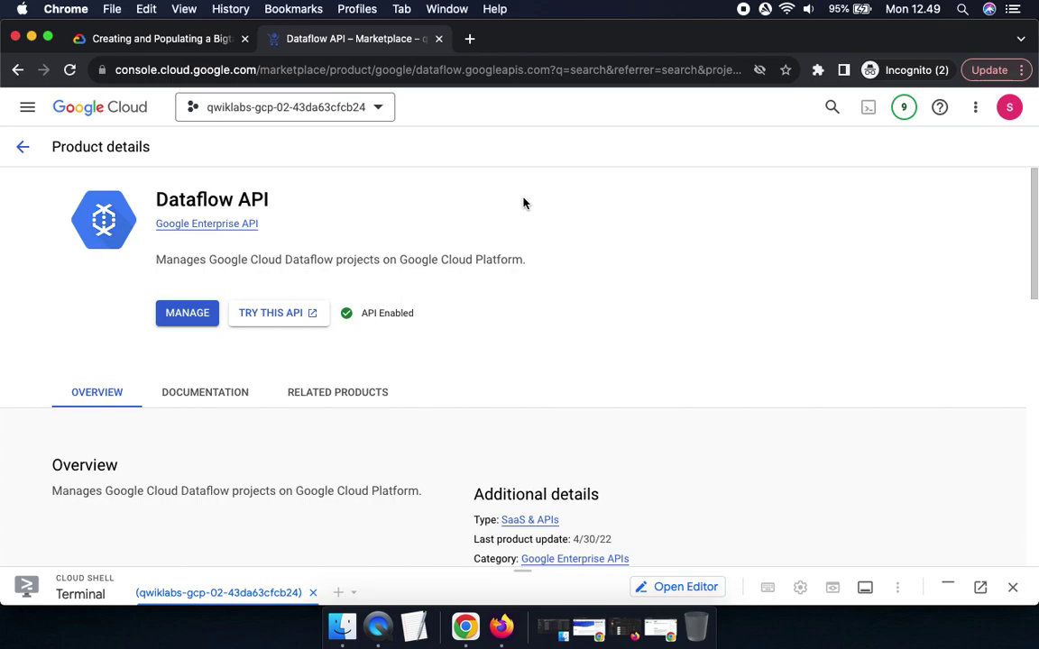
- Open the management page of the Dataflow API and disable the API, confirming the action as the lab instructs
drag(360, 309, 443, 323)
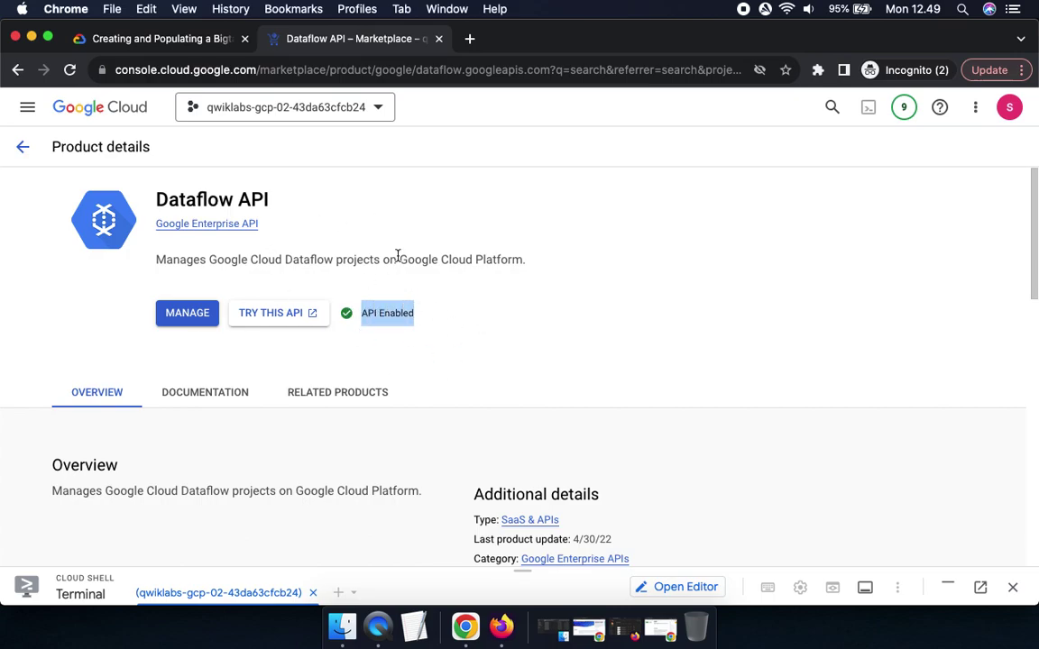
click(156, 40)
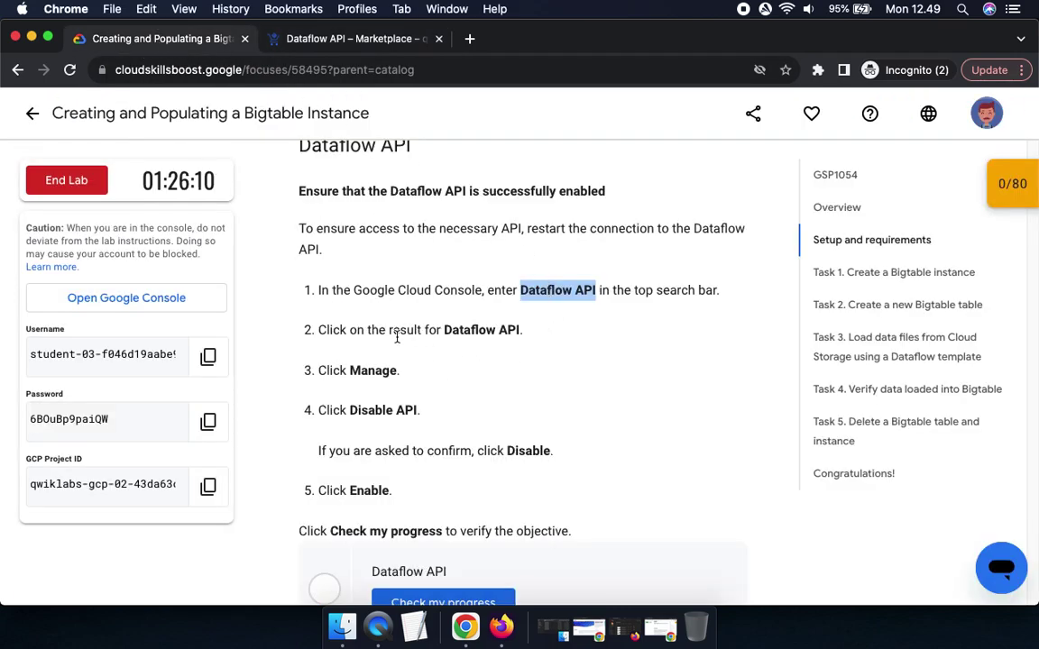
click(442, 383)
drag(351, 411, 455, 414)
scroll(455, 413, down, 3)
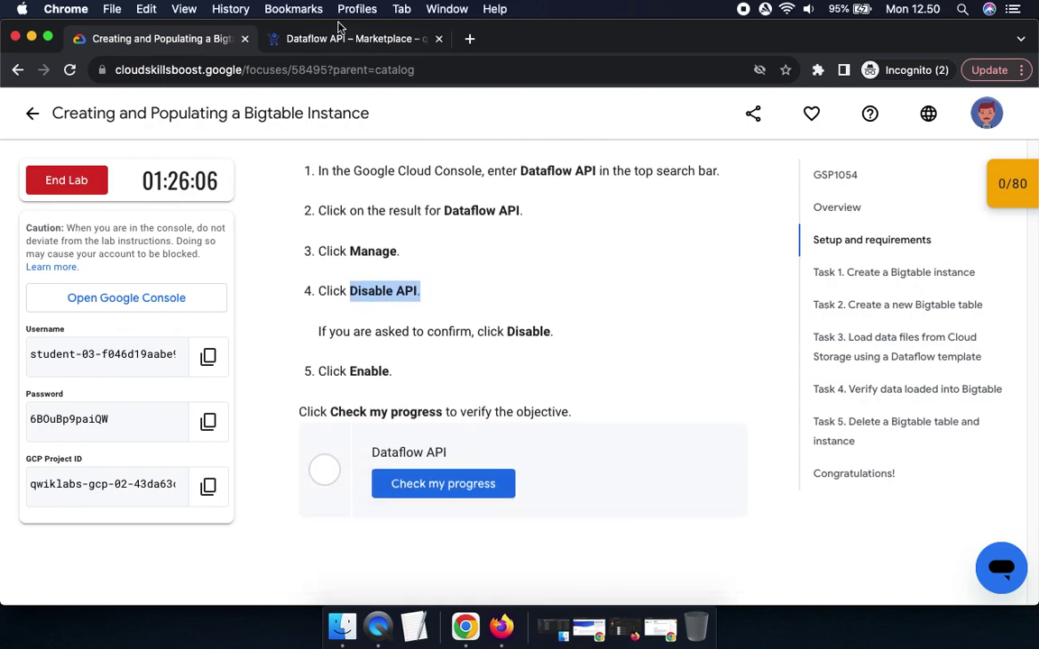
click(298, 38)
click(188, 314)
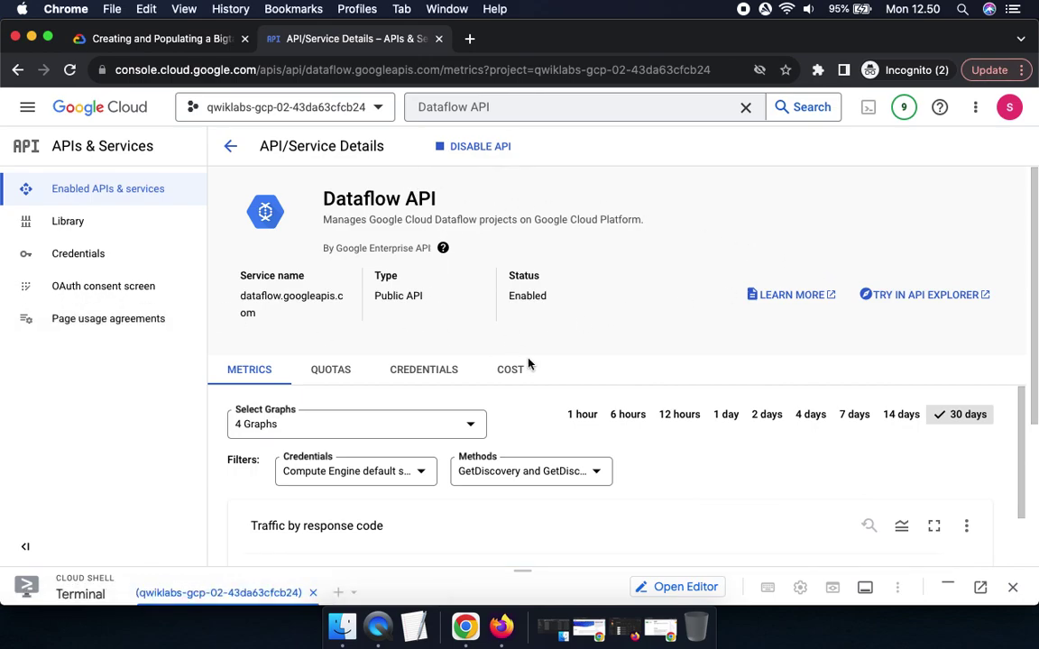
click(471, 149)
click(736, 406)
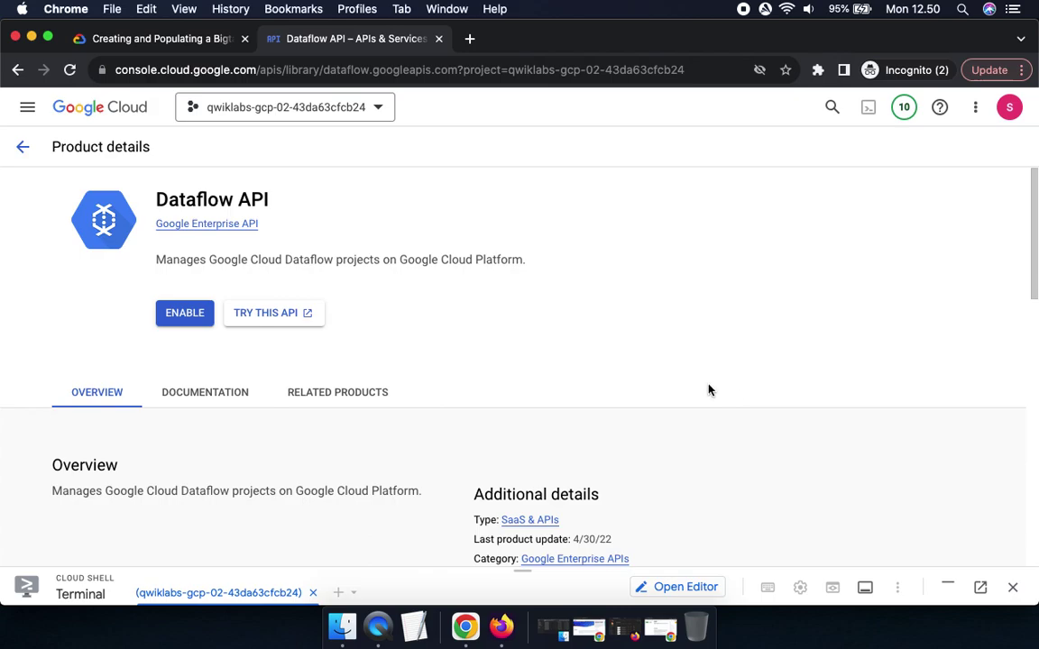
- Re-enable the Dataflow API as the lab's fifth instruction requires and check its status
click(155, 39)
click(482, 223)
drag(349, 372, 427, 372)
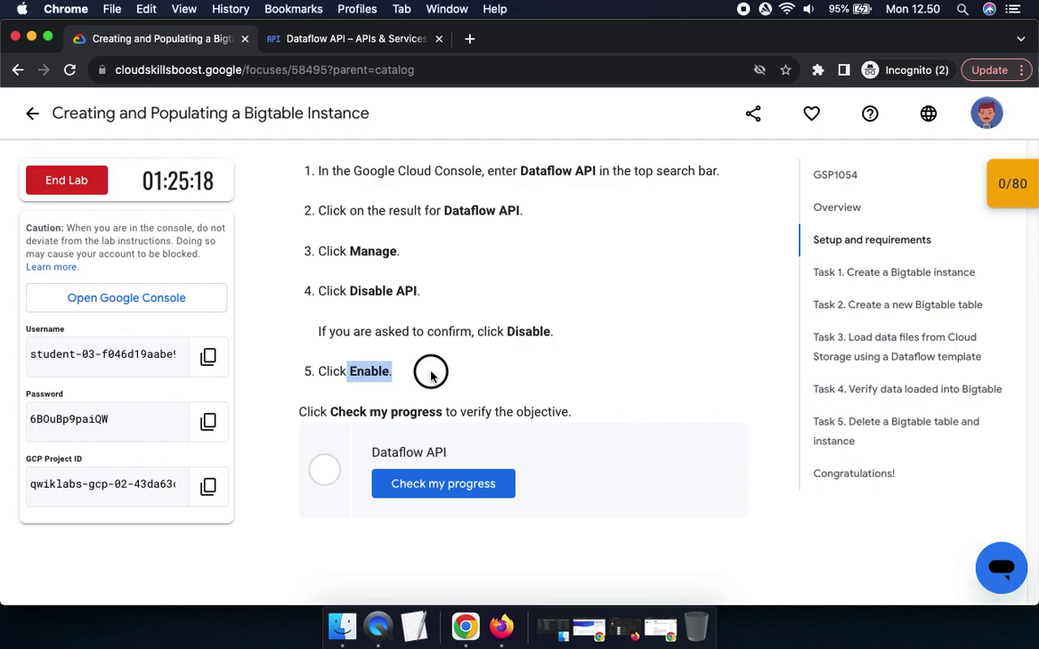
click(320, 38)
click(181, 313)
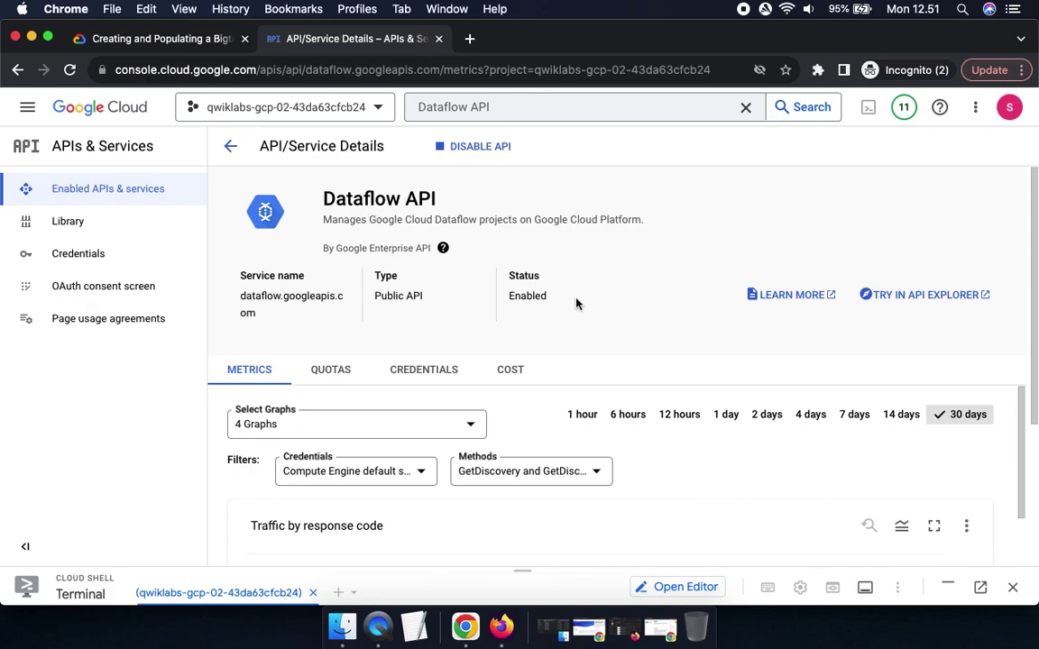
double_click(540, 296)
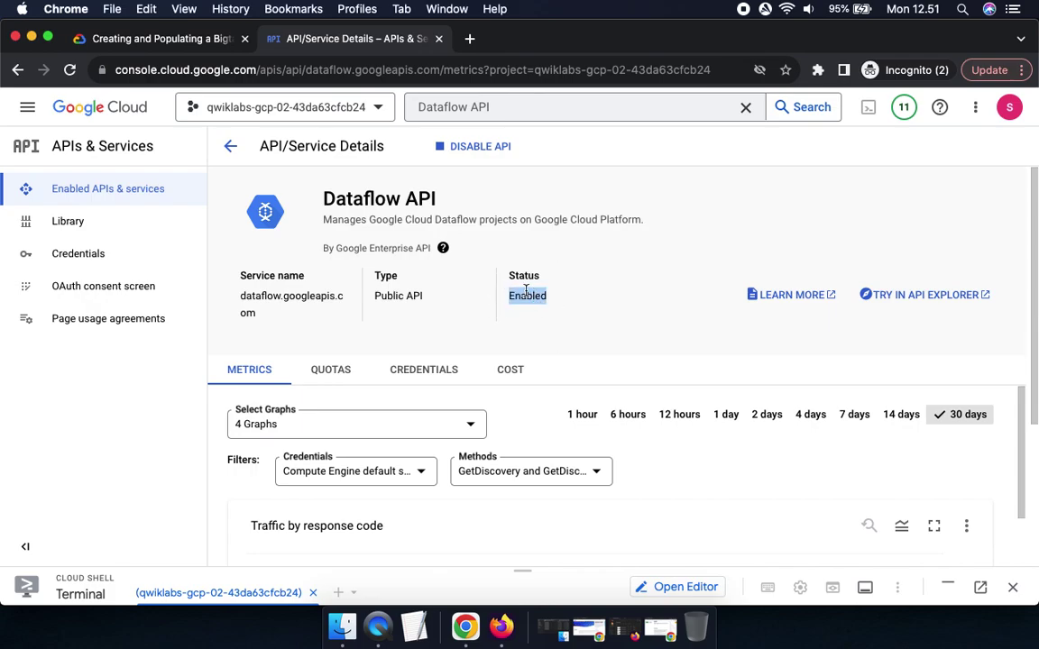
- Run the lab's progress check for the Dataflow API objective and view the score in the checkpoints list
click(173, 40)
click(433, 483)
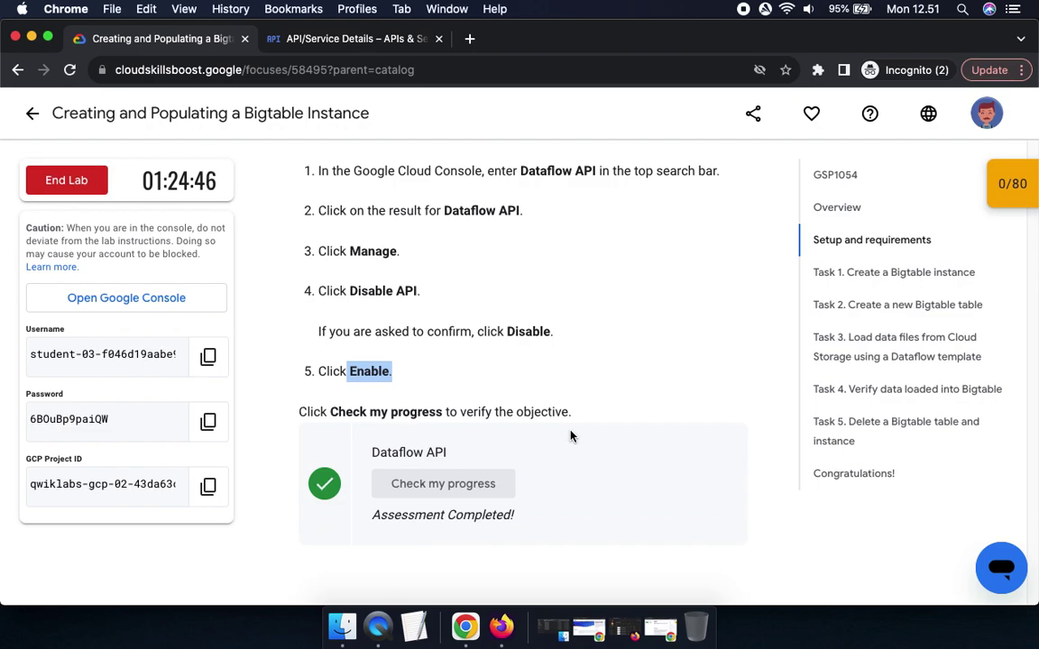
click(997, 202)
click(911, 232)
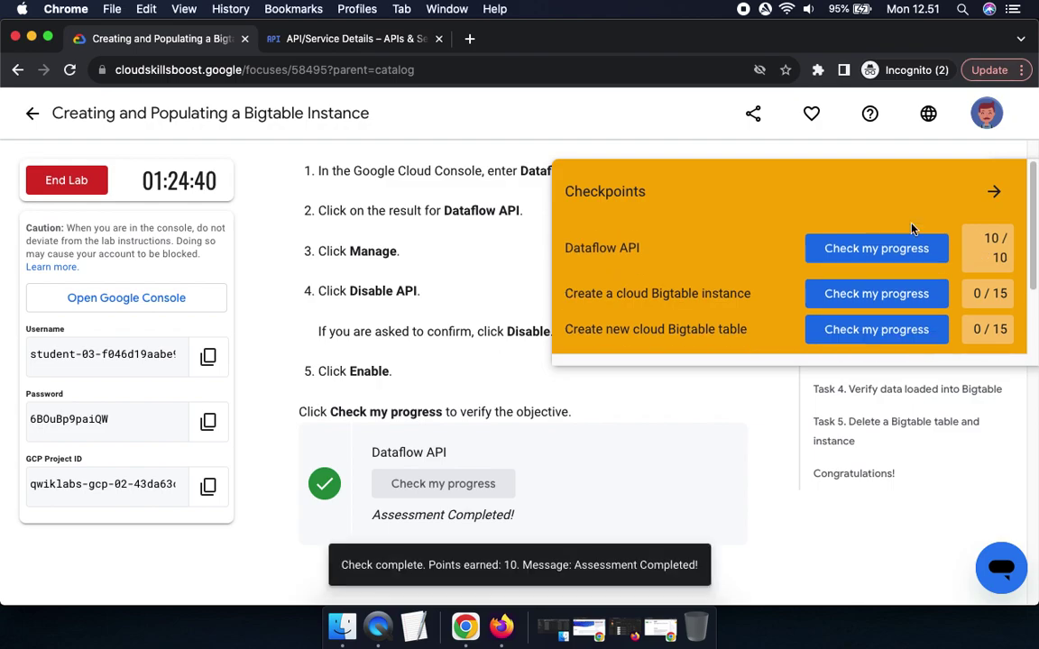
click(989, 198)
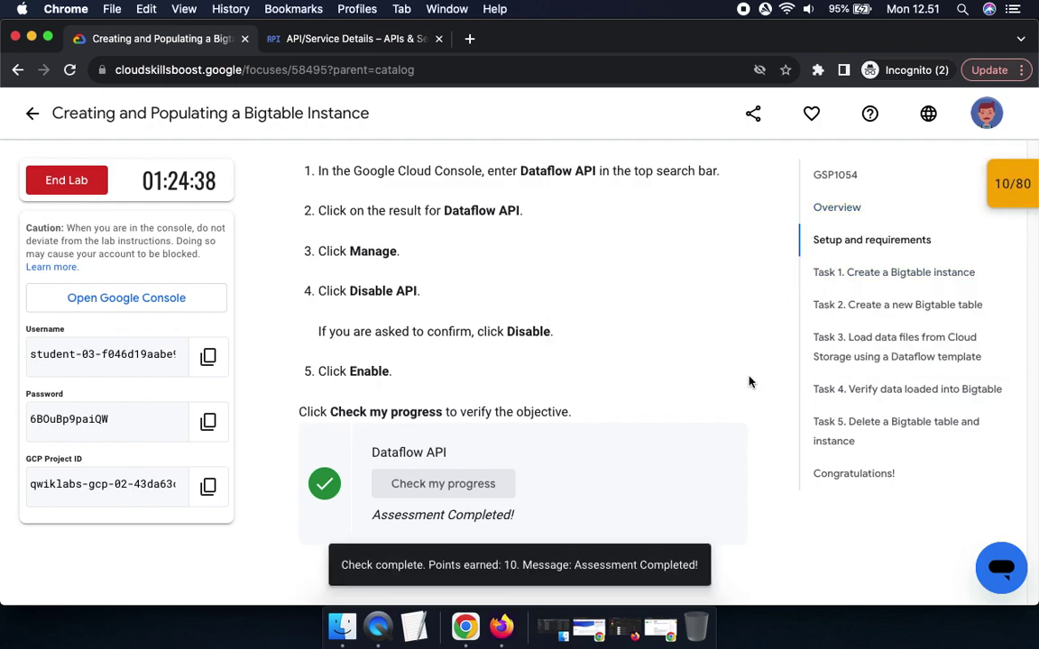
- Read the first instruction of Task 1 in the lab and open the Bigtable instances page in the Google Cloud console
scroll(683, 387, down, 5)
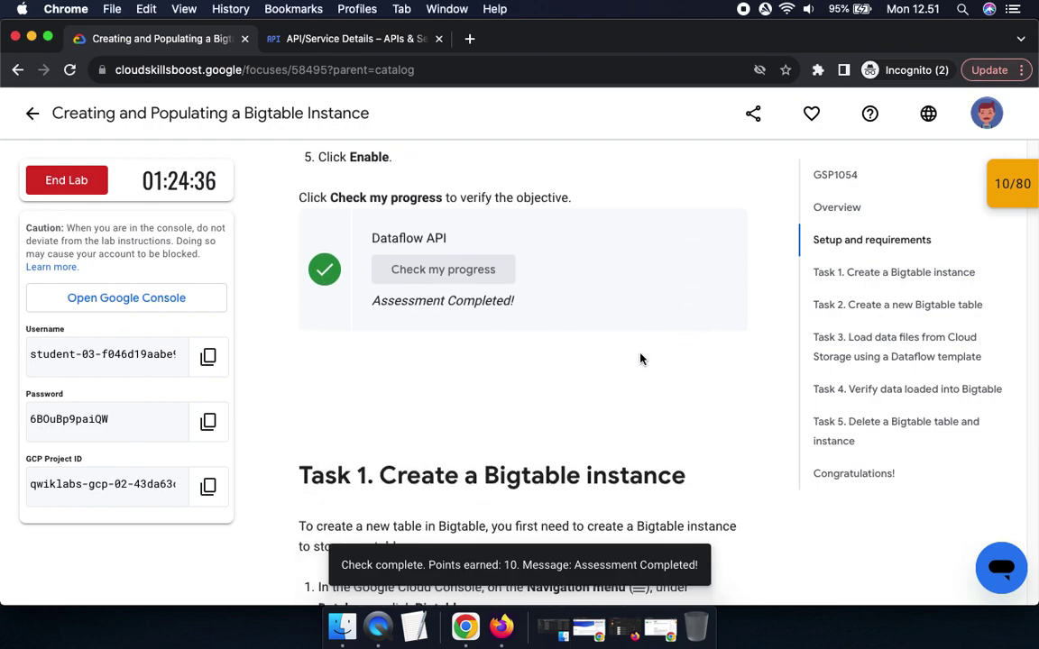
scroll(641, 358, down, 7)
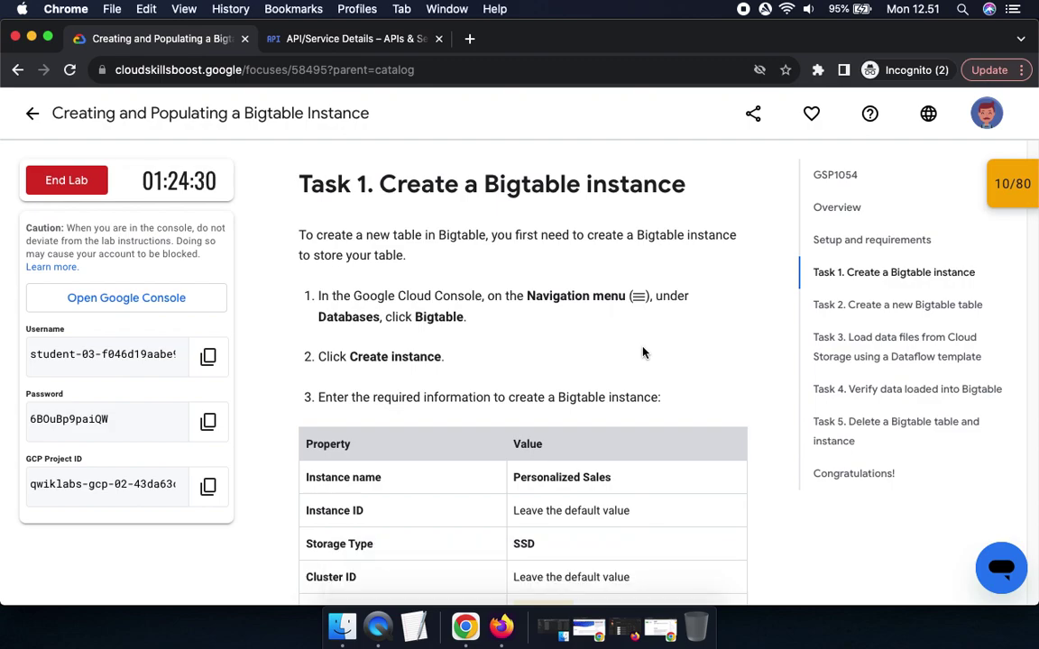
drag(527, 297, 609, 332)
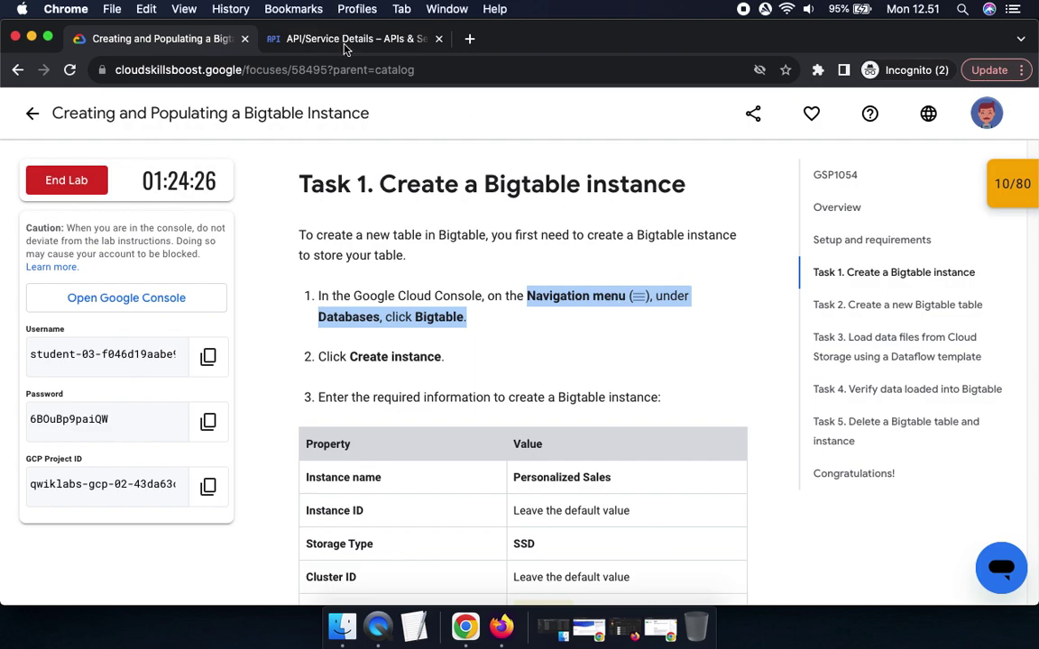
click(307, 40)
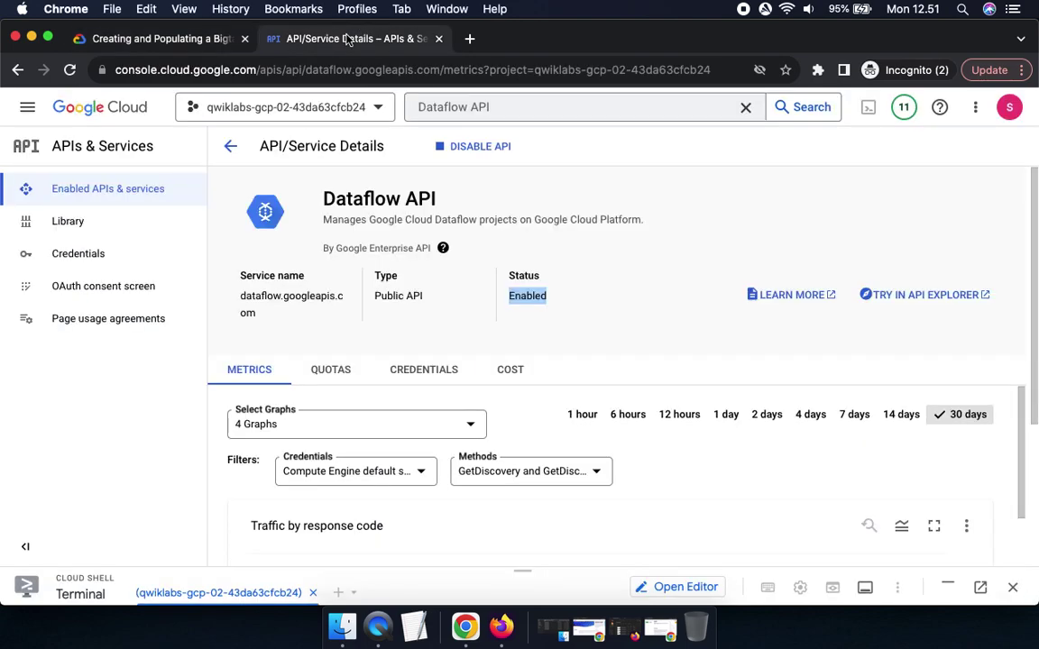
click(27, 108)
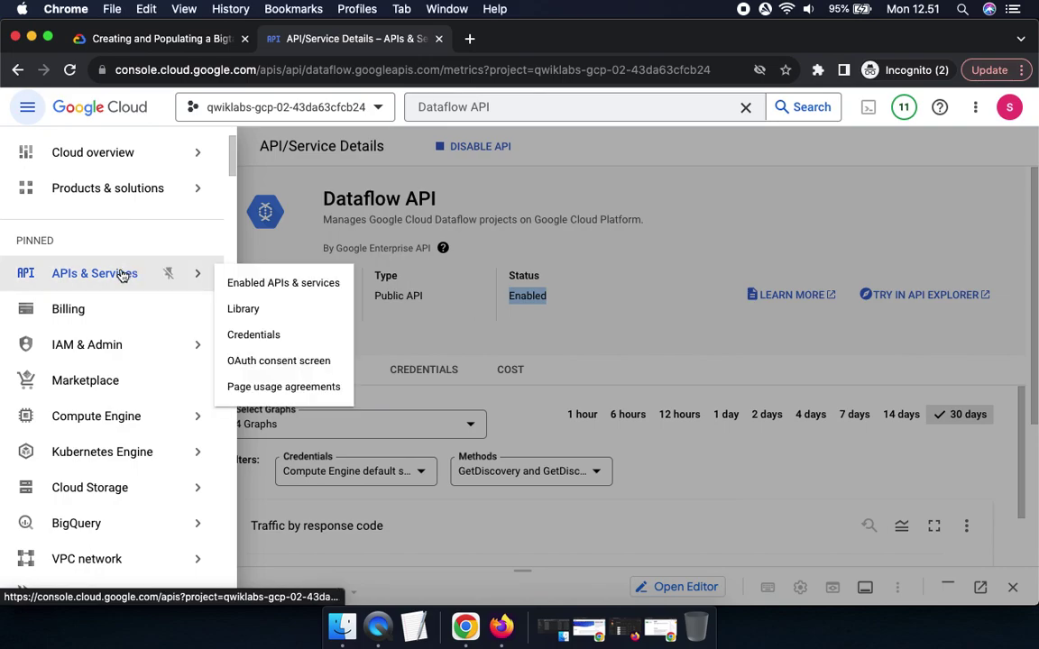
scroll(102, 397, down, 5)
scroll(104, 402, down, 10)
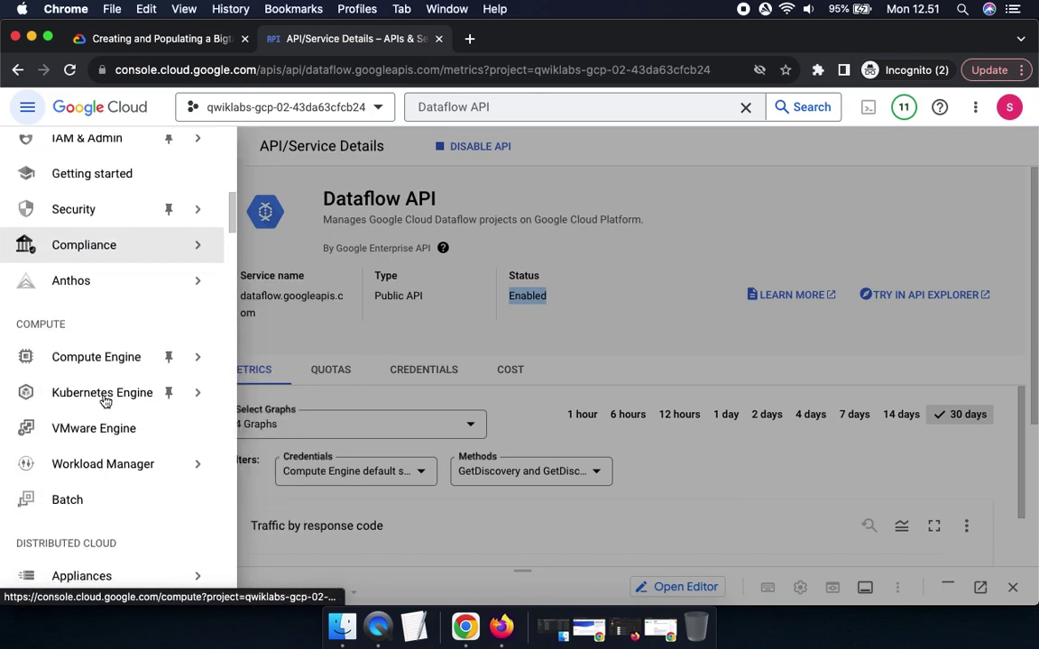
mouse_move(104, 402)
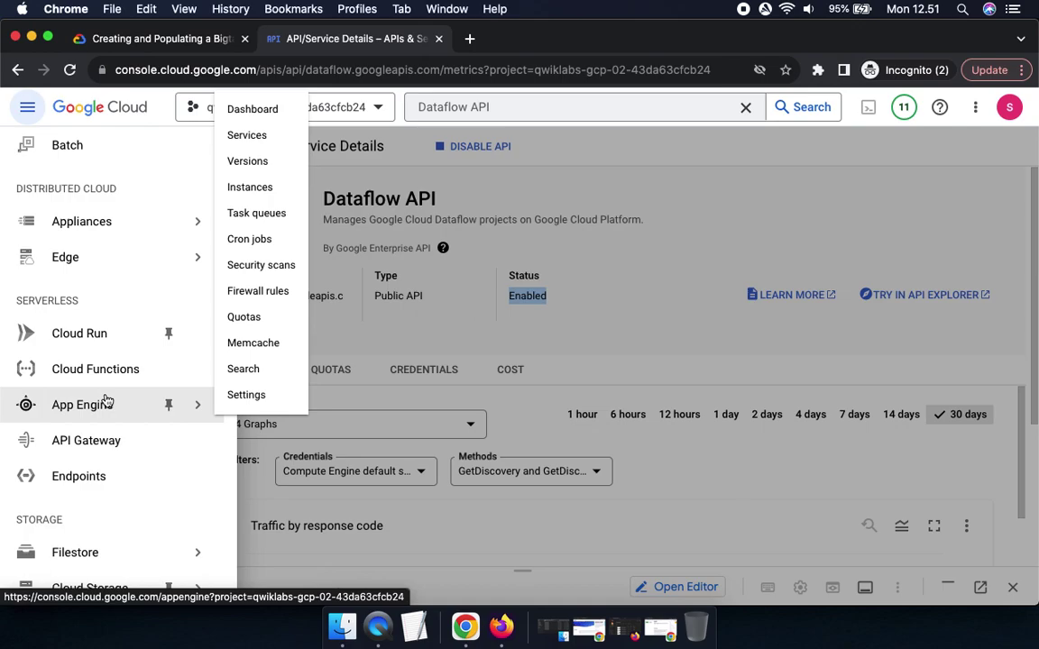
scroll(74, 395, down, 10)
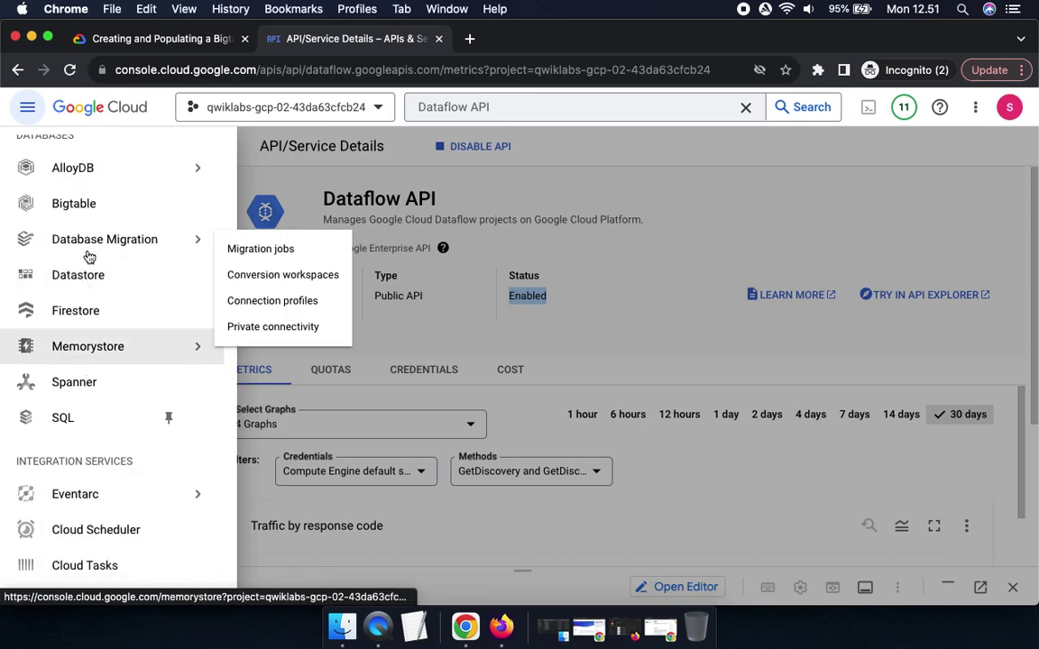
click(56, 206)
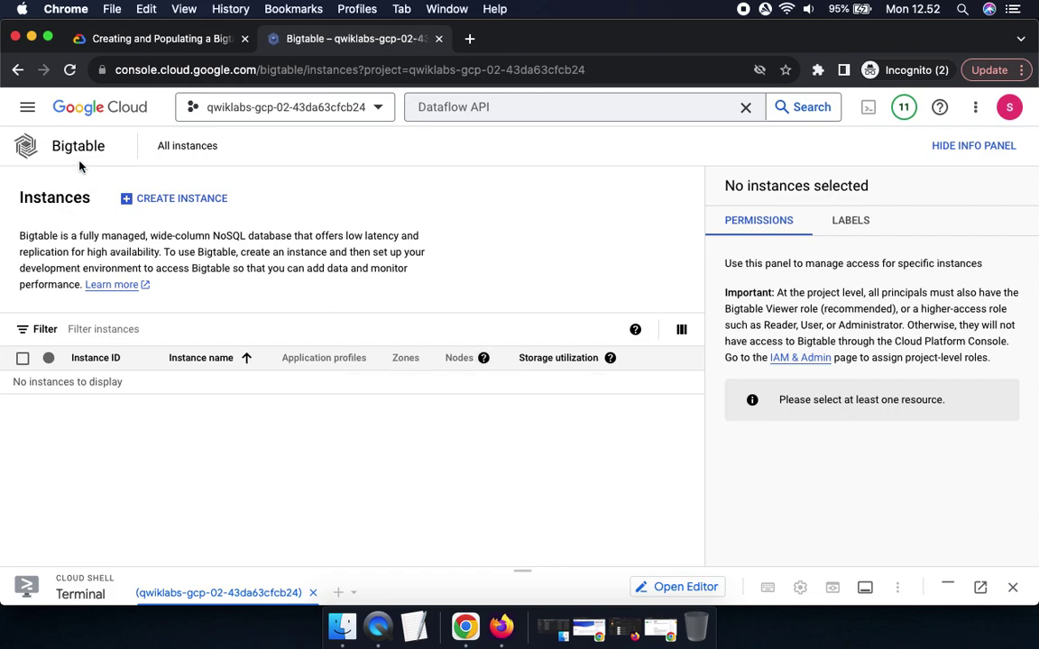
- Review the lab's table of required instance properties and start creating a new Bigtable instance
click(177, 42)
drag(341, 354, 499, 362)
scroll(516, 368, down, 1)
scroll(516, 366, down, 3)
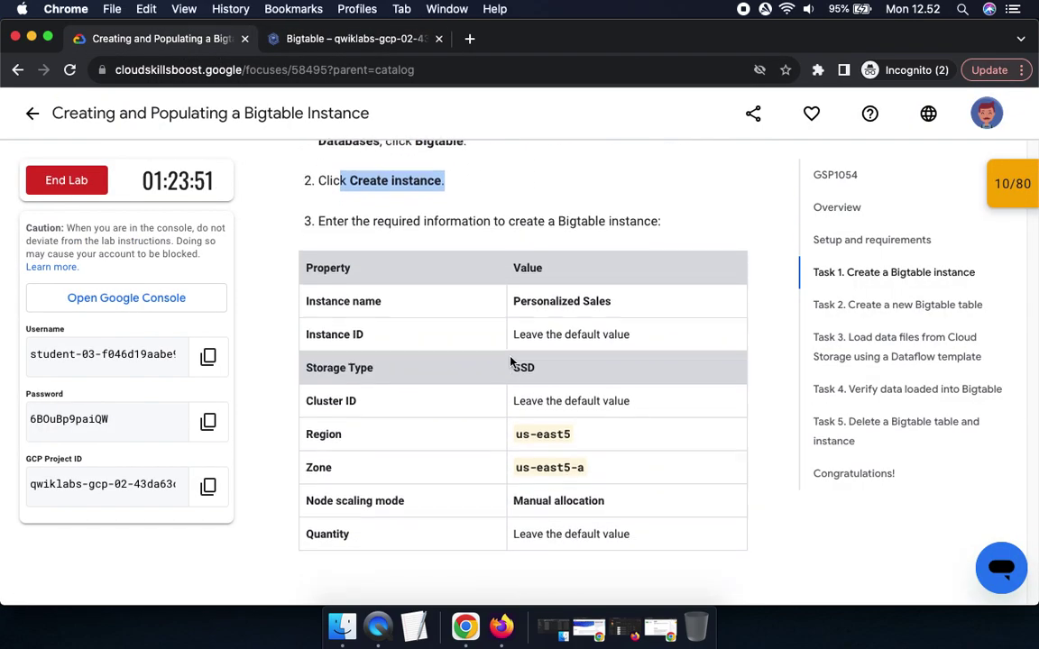
click(355, 43)
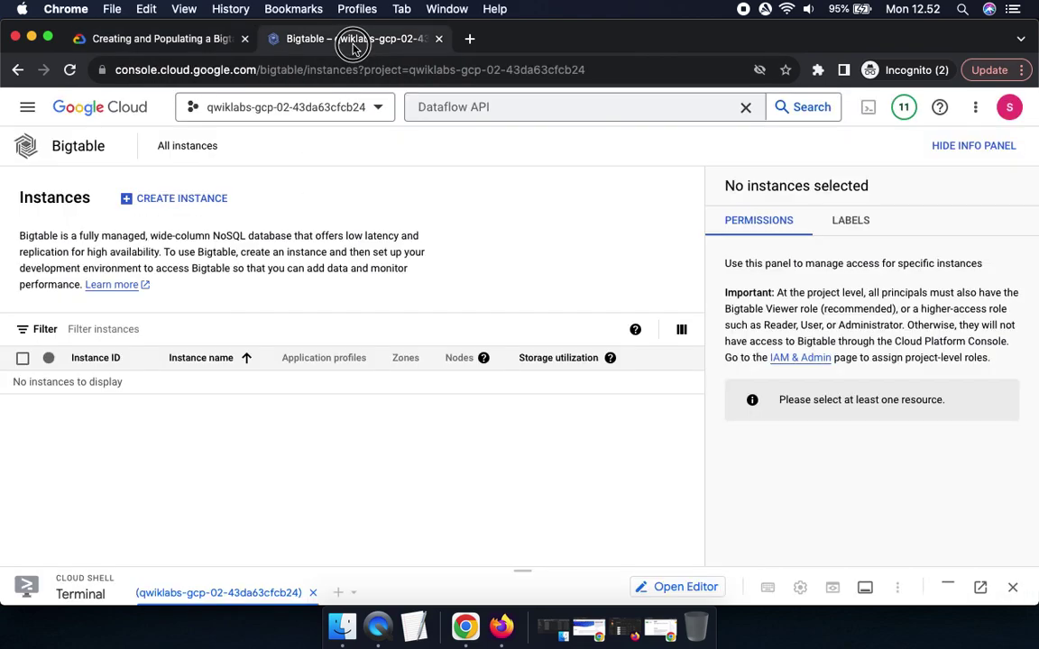
click(156, 207)
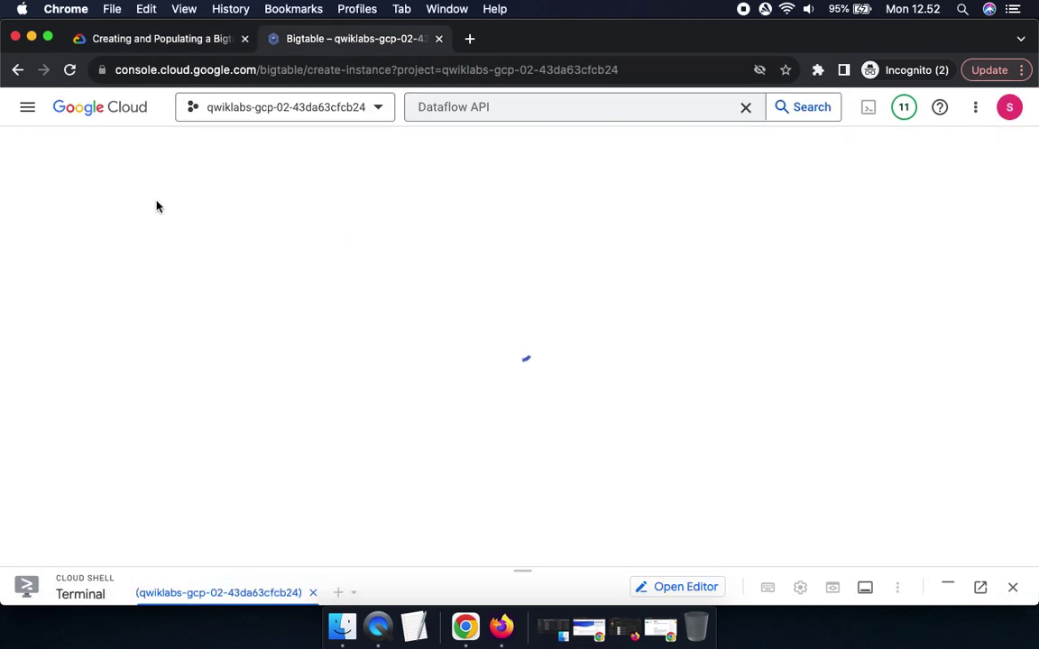
- Copy the instance name "Personalized Sales" from the lab into the form, keep the default instance ID and proceed to the storage type
click(144, 38)
drag(512, 279, 655, 281)
key(super+c)
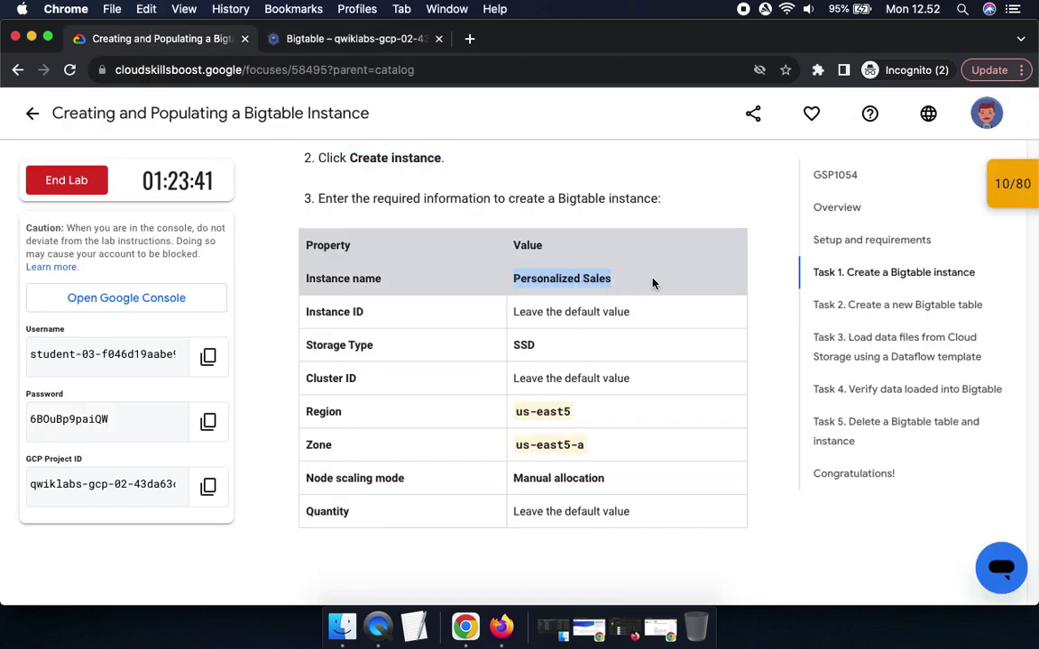
click(347, 38)
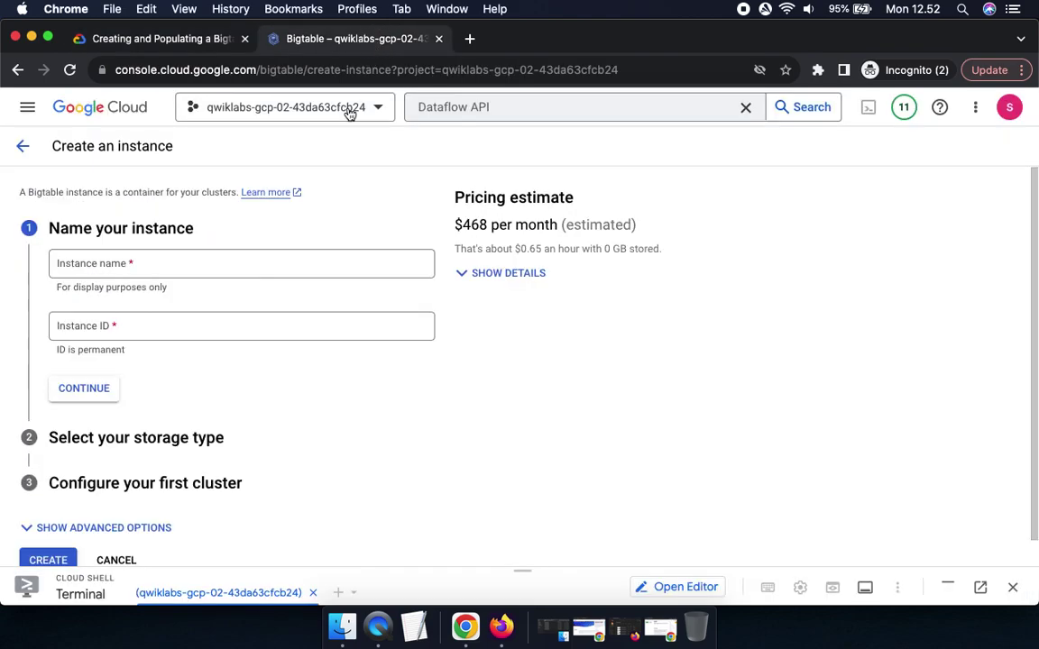
click(204, 266)
key(super+v)
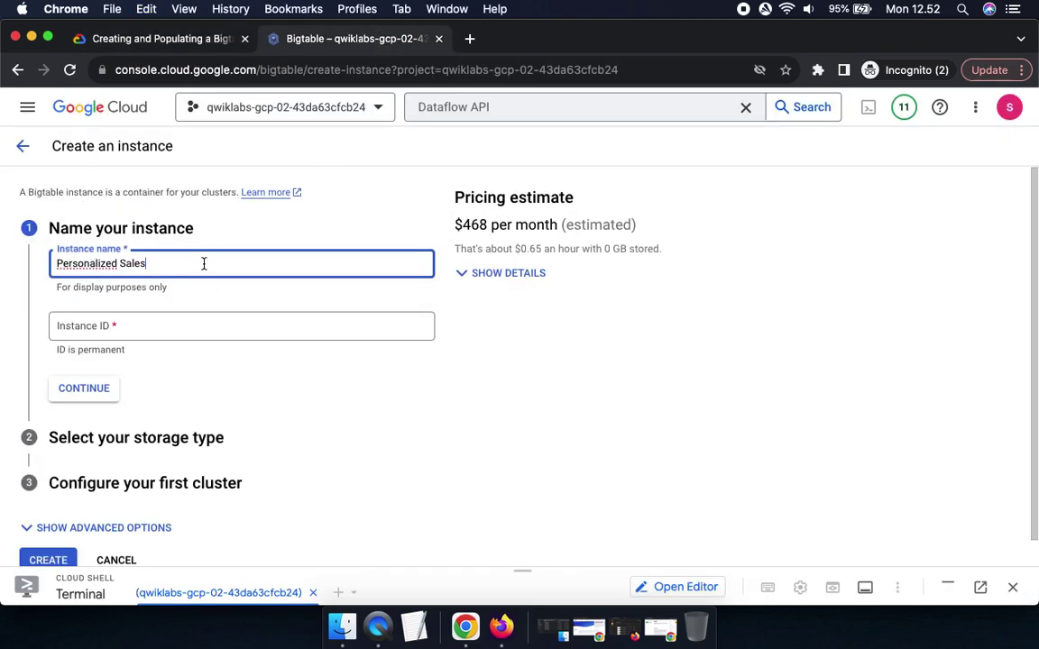
click(151, 38)
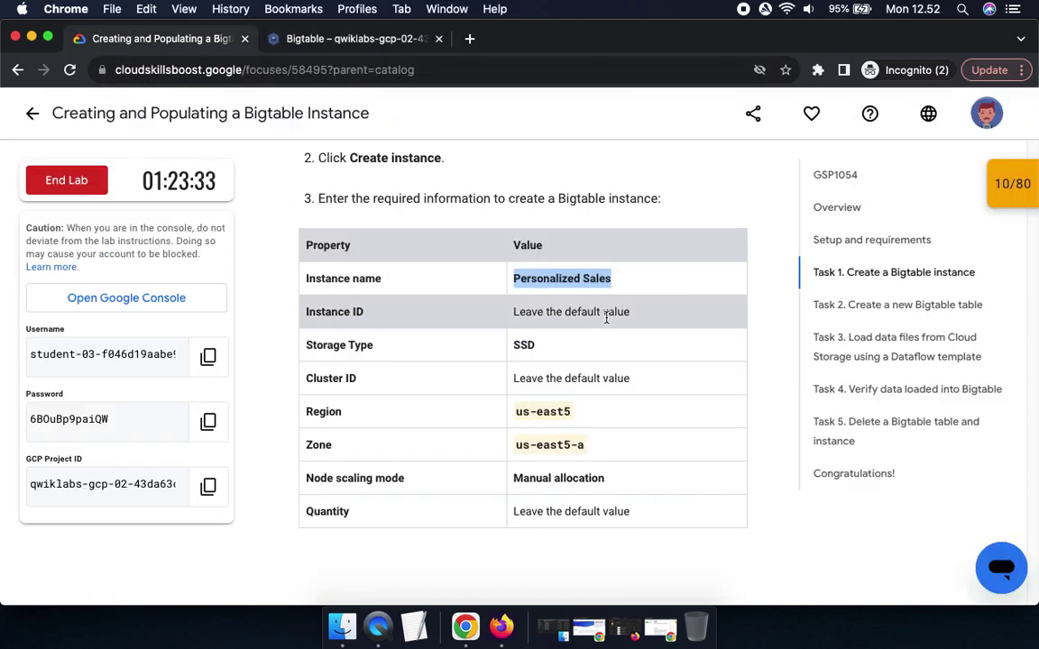
click(363, 40)
click(90, 390)
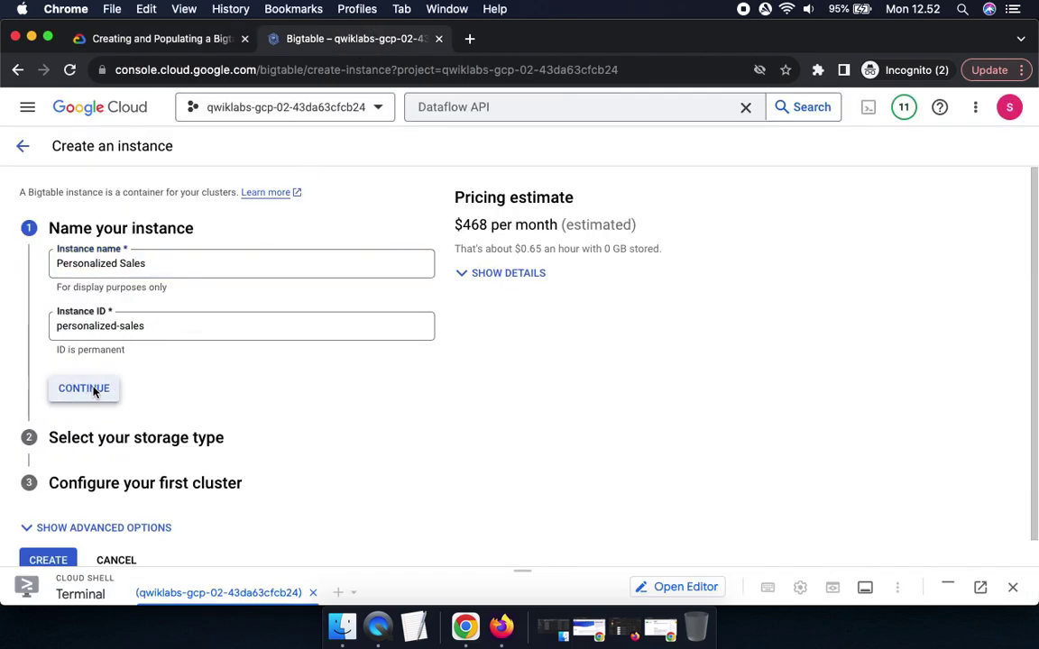
- Check the storage type required by the lab, keep SSD and proceed to the cluster configuration
click(121, 38)
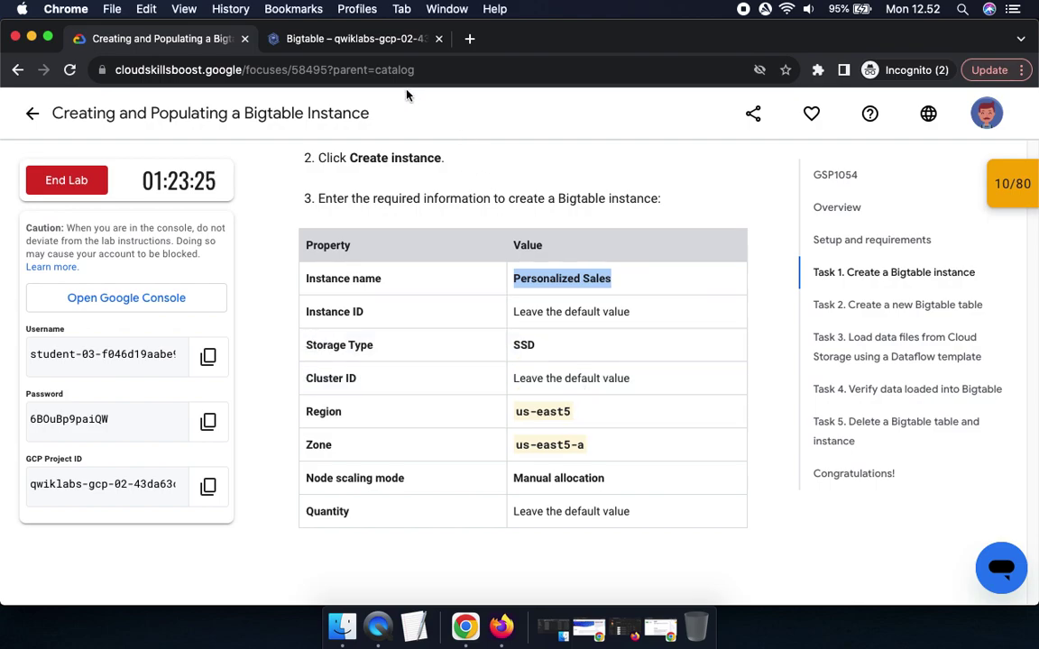
click(352, 38)
click(85, 465)
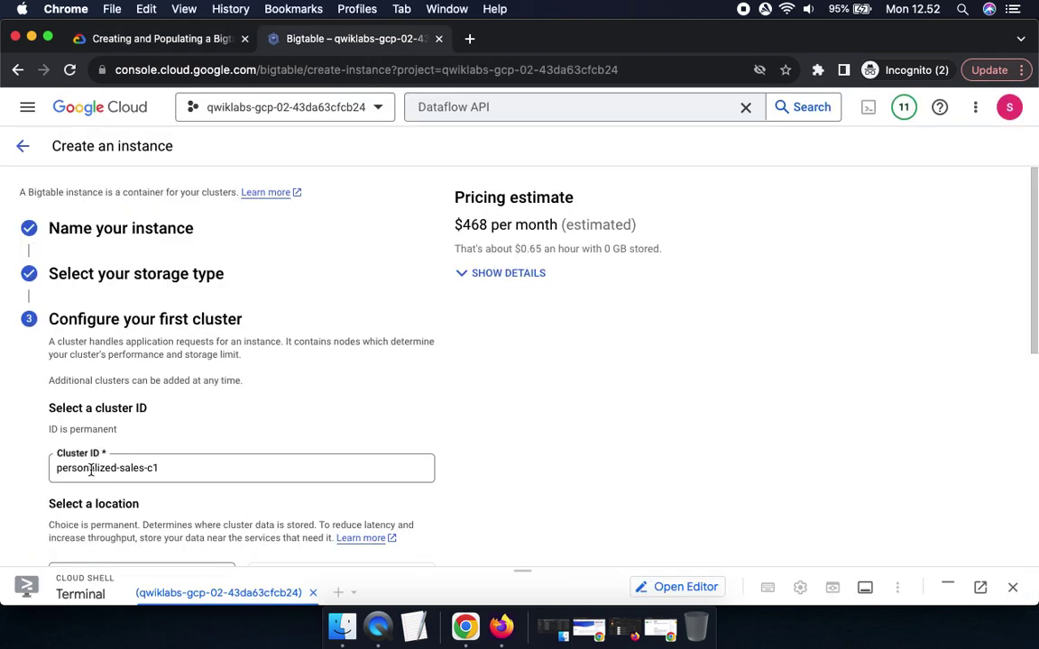
- Look up the required region in the lab's table and set the cluster's region to us-east5 (Columbus), keeping the default cluster ID
click(122, 39)
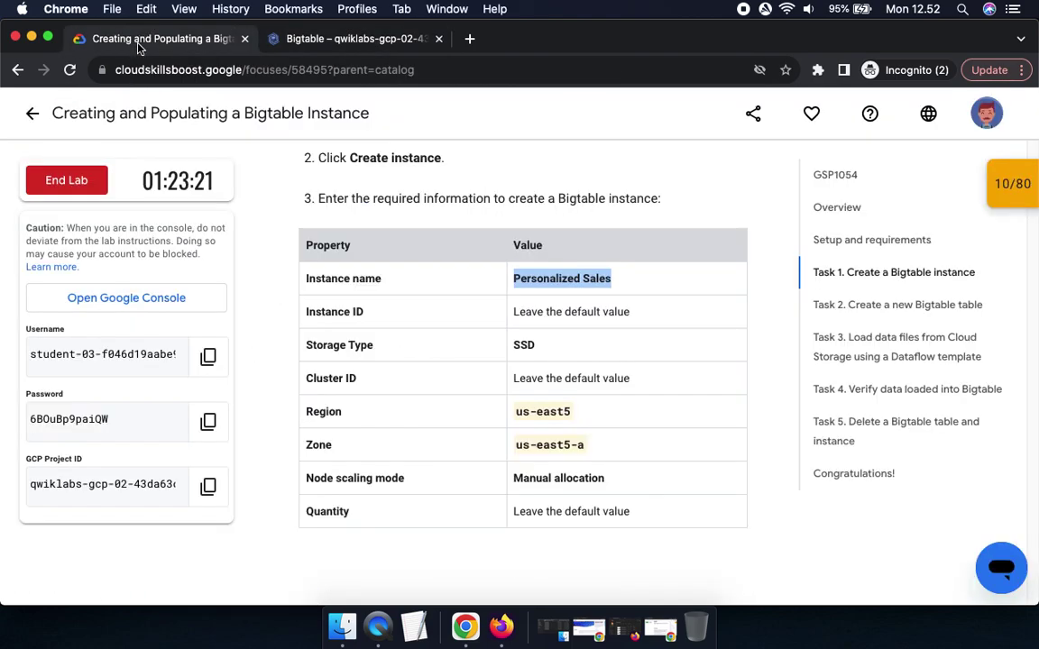
drag(515, 413, 577, 414)
scroll(586, 427, down, 5)
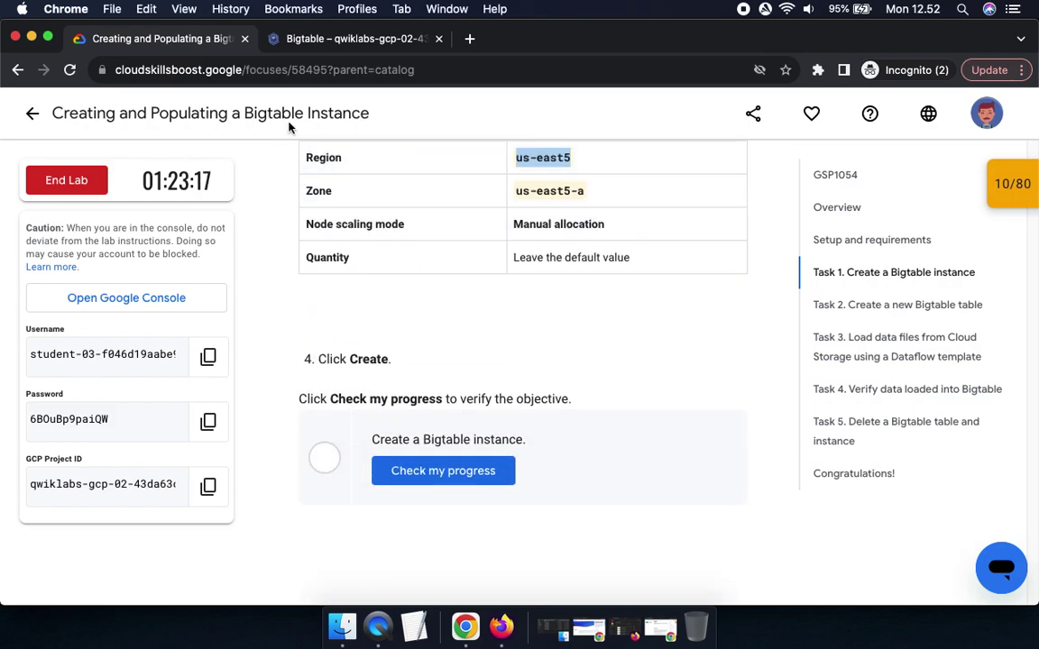
click(295, 40)
scroll(519, 424, down, 3)
scroll(519, 428, down, 2)
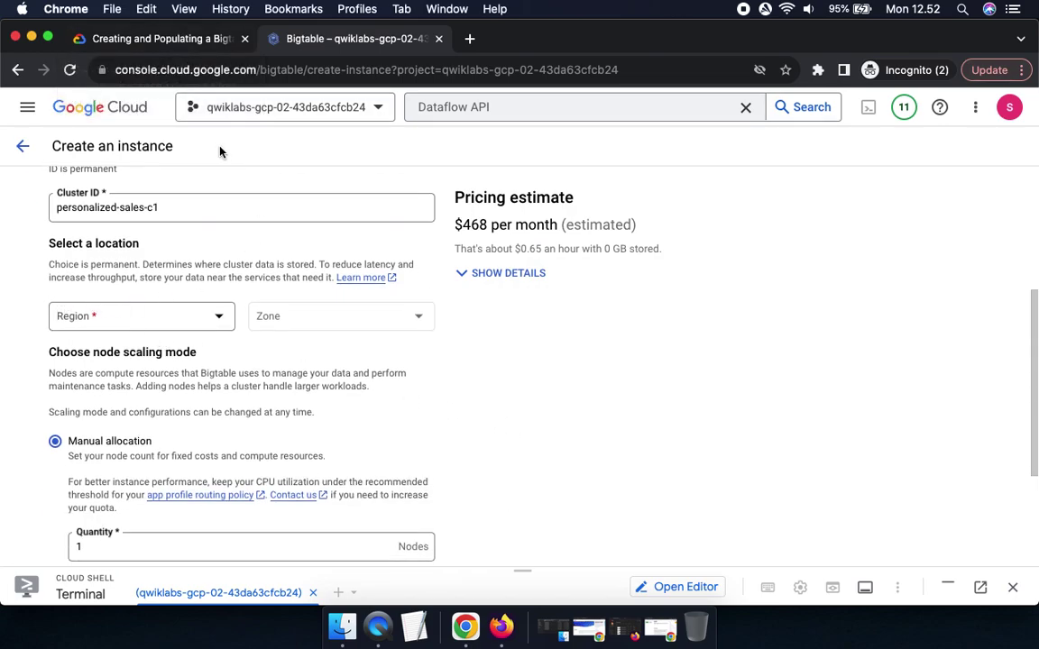
click(125, 39)
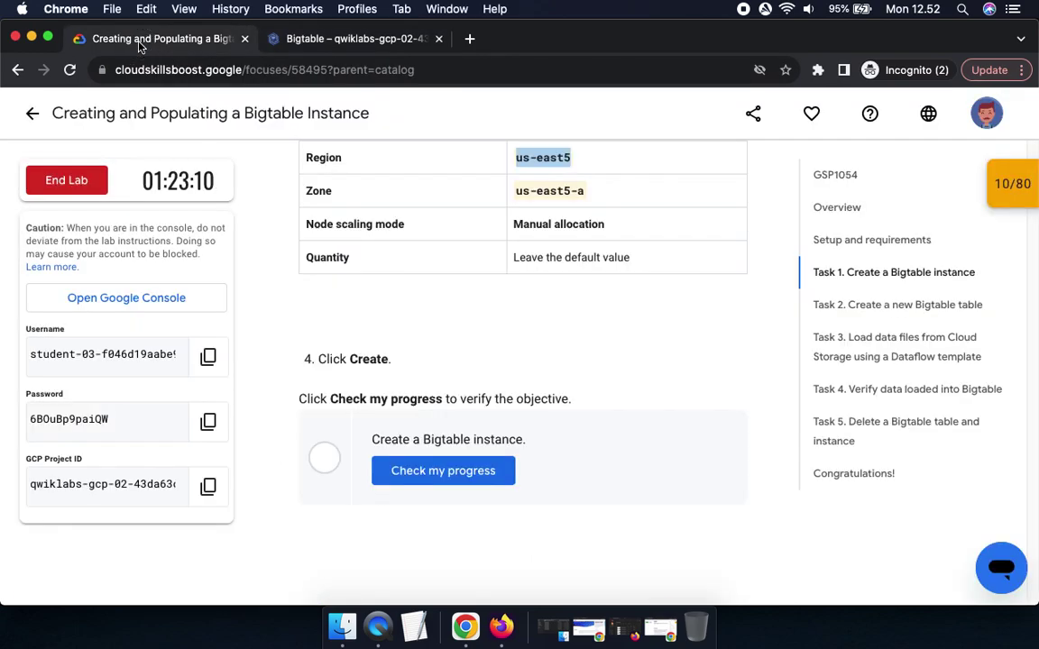
click(307, 39)
click(133, 326)
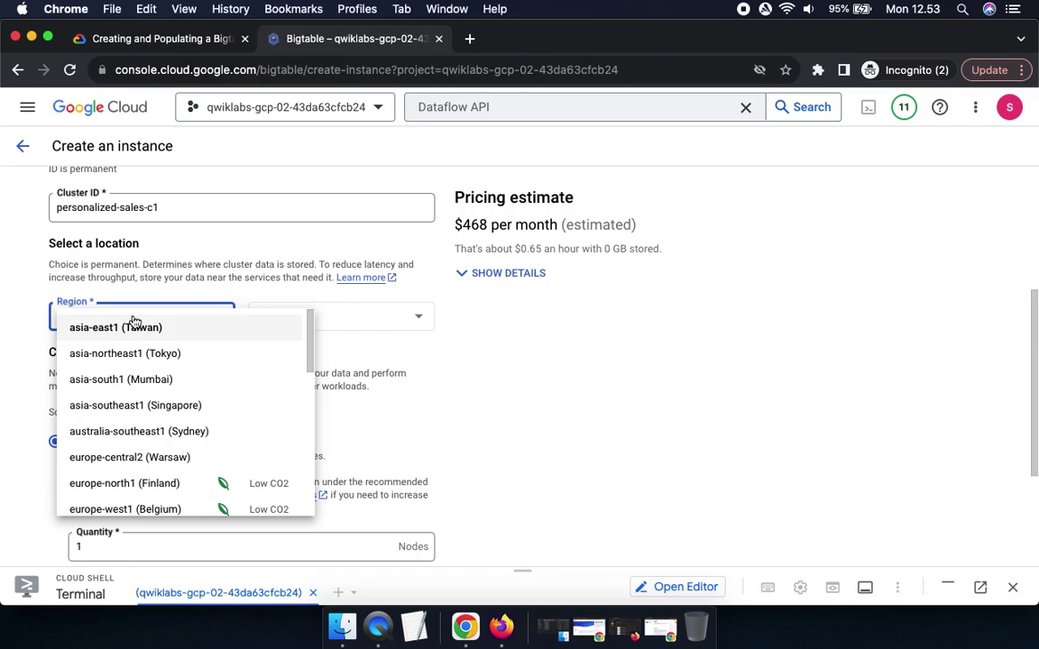
drag(306, 364, 299, 498)
click(90, 385)
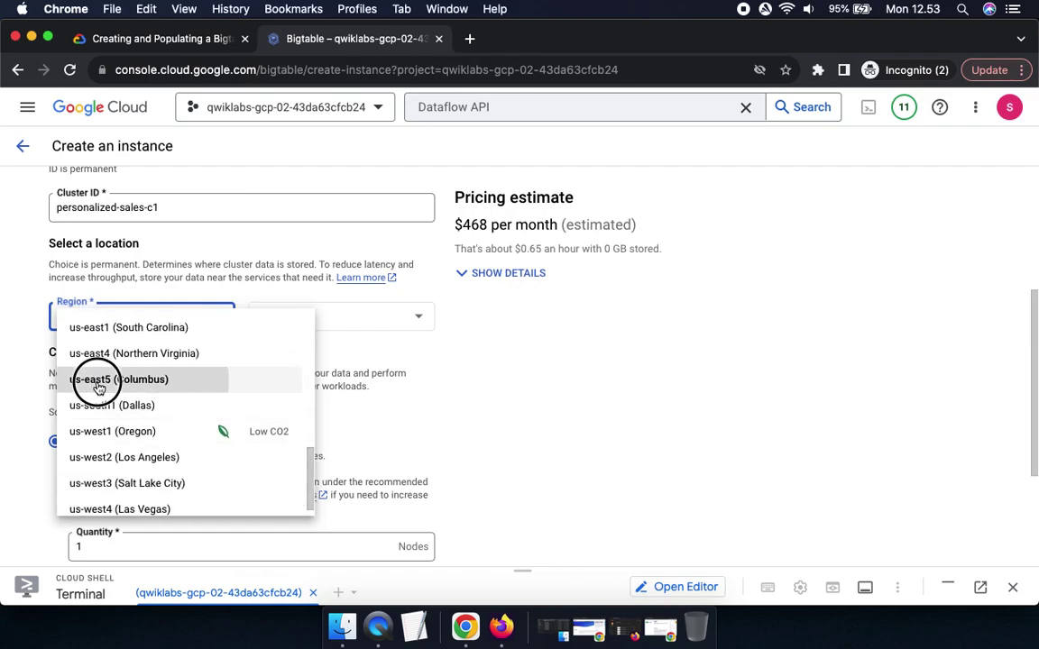
- Look up the required zone in the lab's table and set the cluster's zone to us-east5-a
click(158, 40)
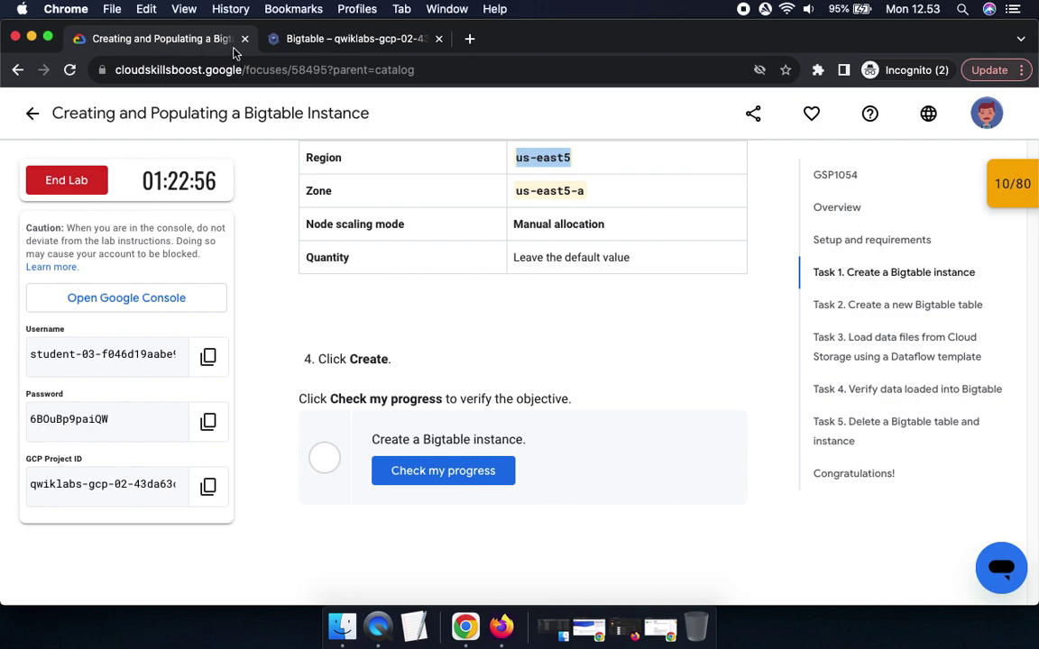
drag(516, 191, 584, 193)
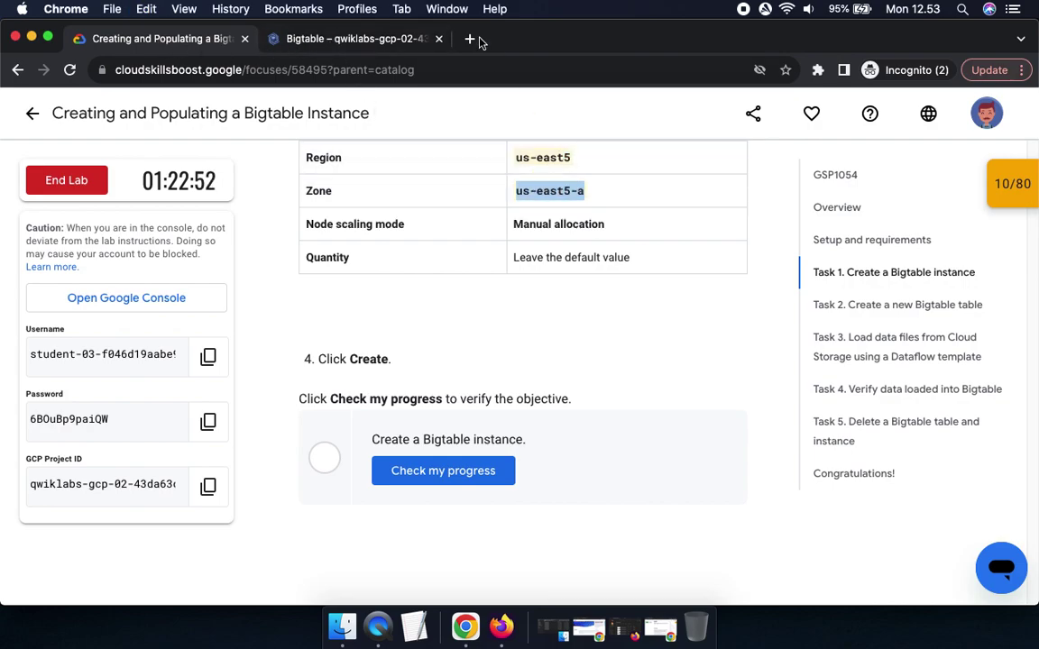
click(358, 36)
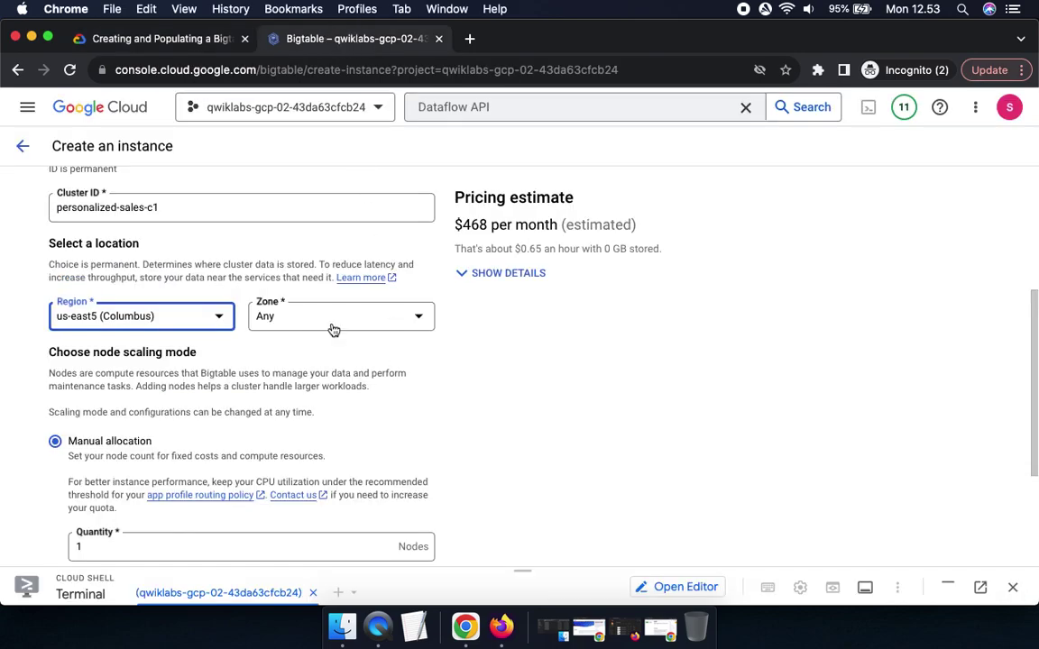
click(142, 40)
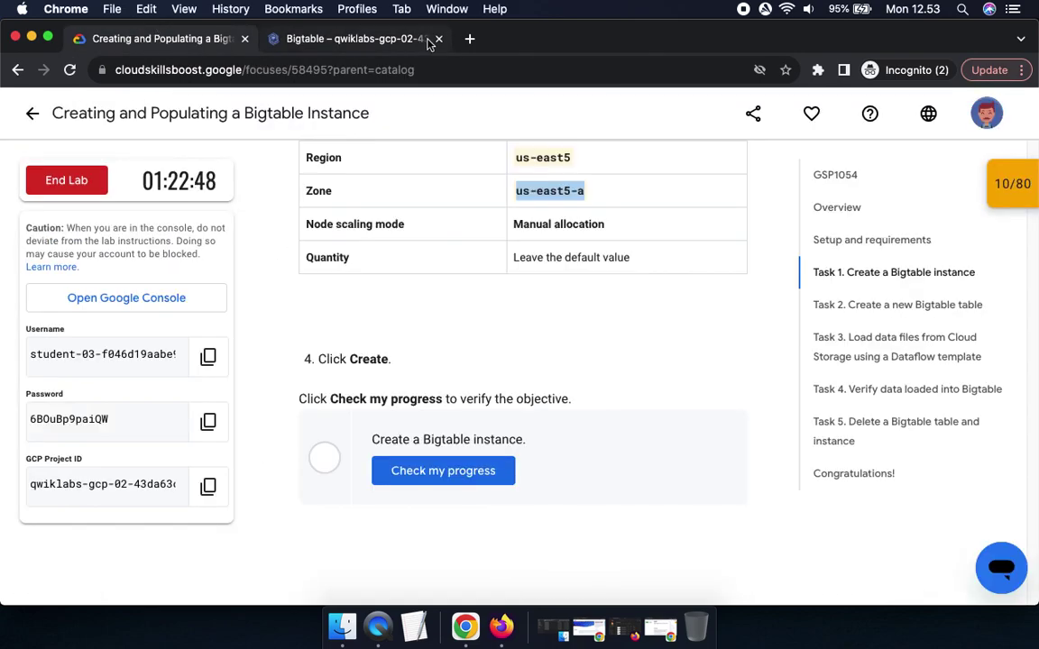
click(358, 40)
click(347, 322)
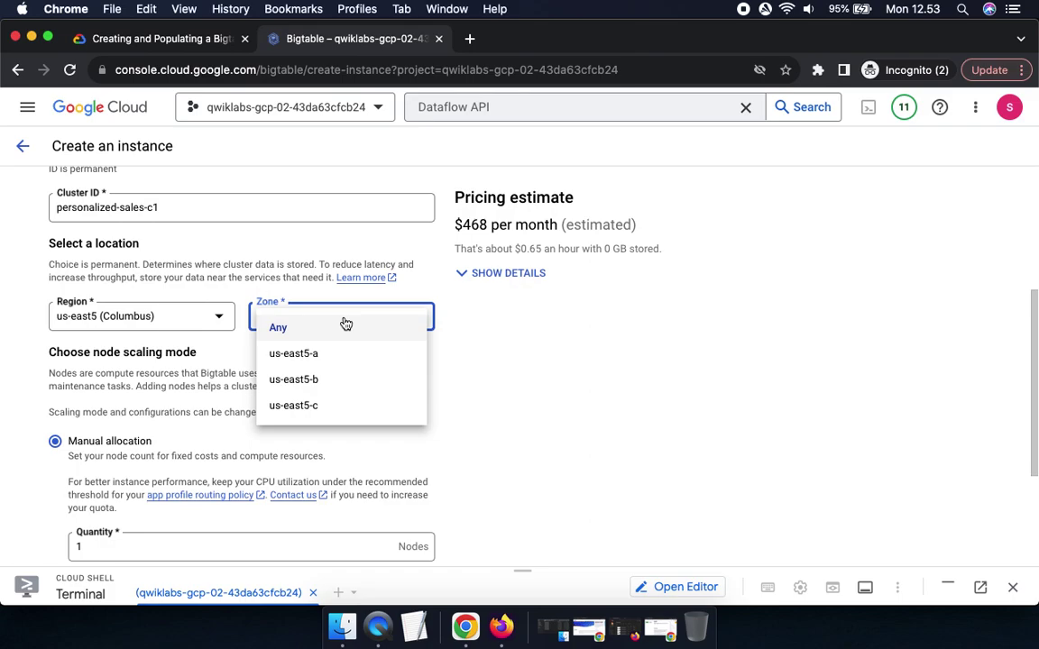
click(308, 357)
- Check the lab's node scaling and quantity requirements, keep manual allocation with 1 node and create the Personalized Sales instance
click(153, 44)
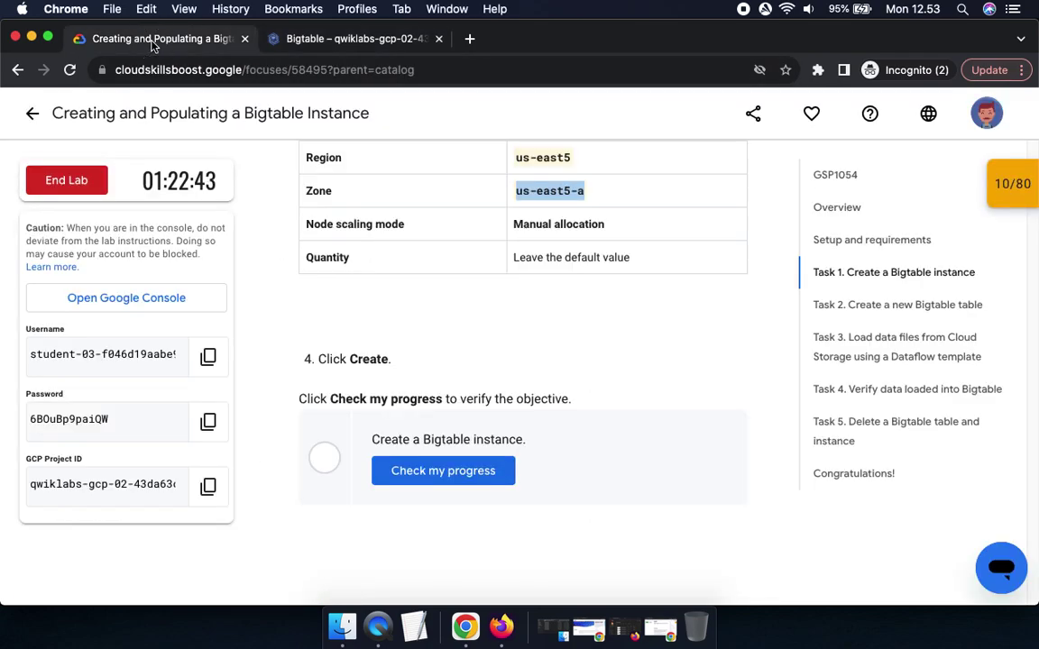
click(297, 39)
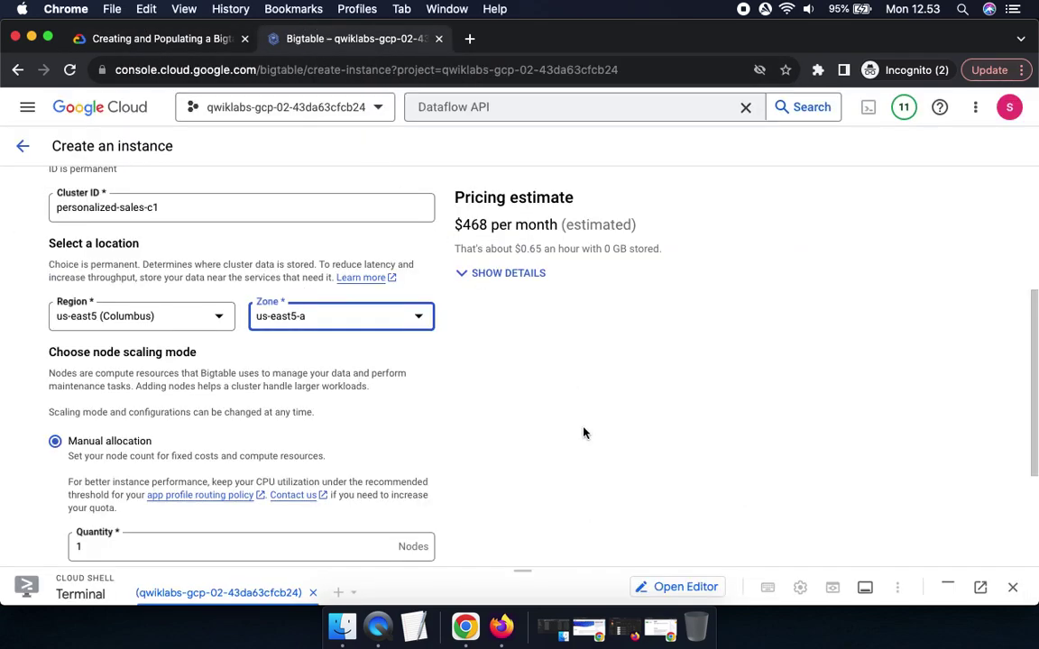
scroll(577, 431, down, 5)
click(112, 37)
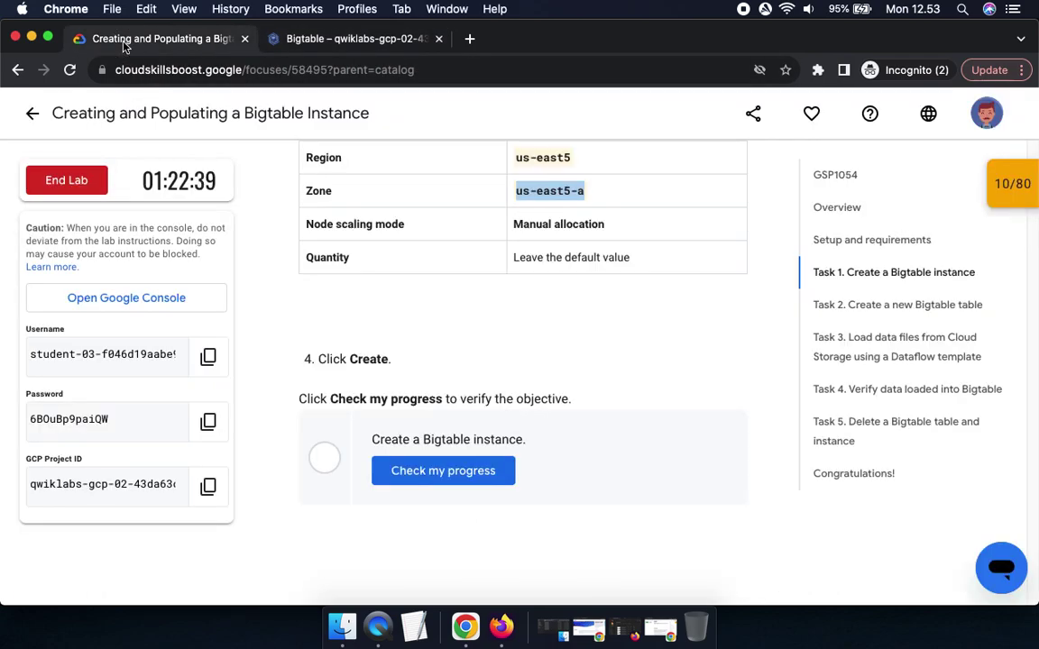
drag(514, 259, 679, 262)
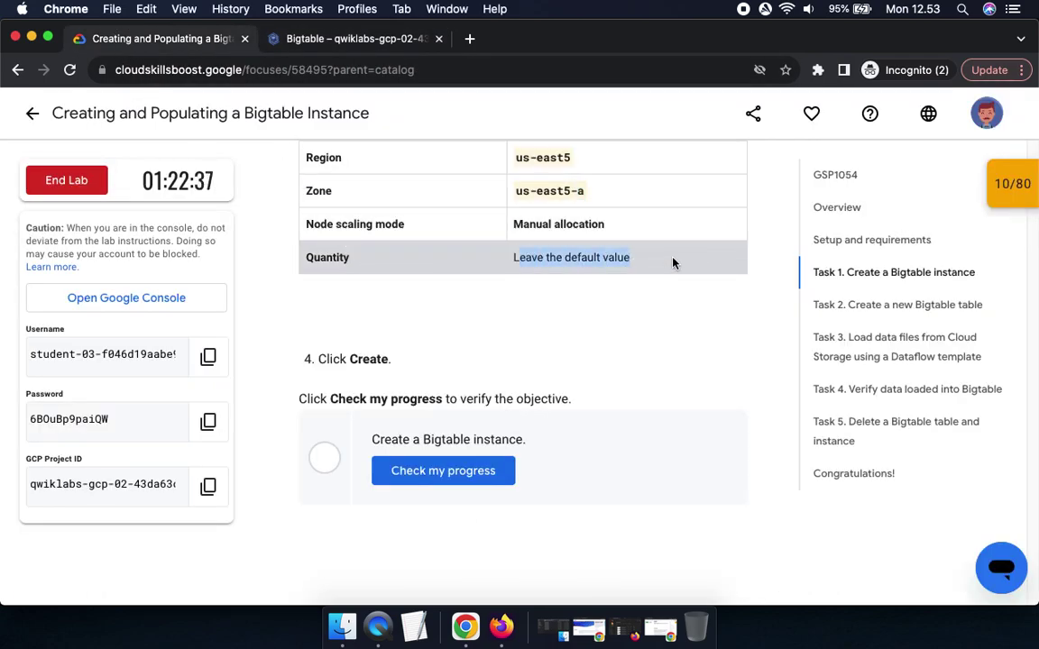
drag(393, 360, 356, 369)
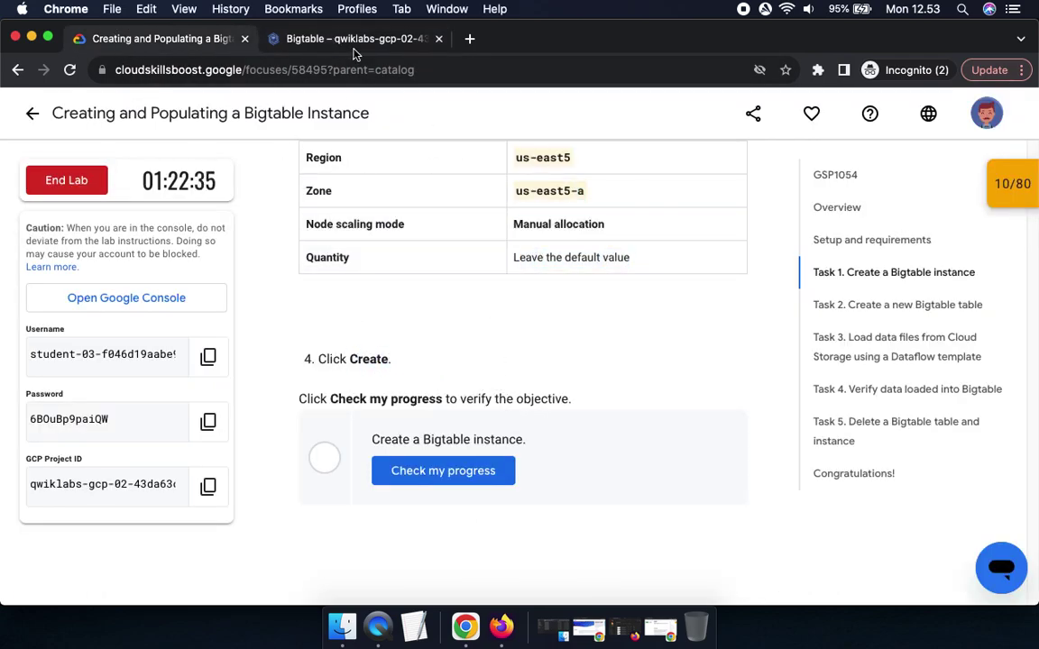
click(354, 40)
click(42, 534)
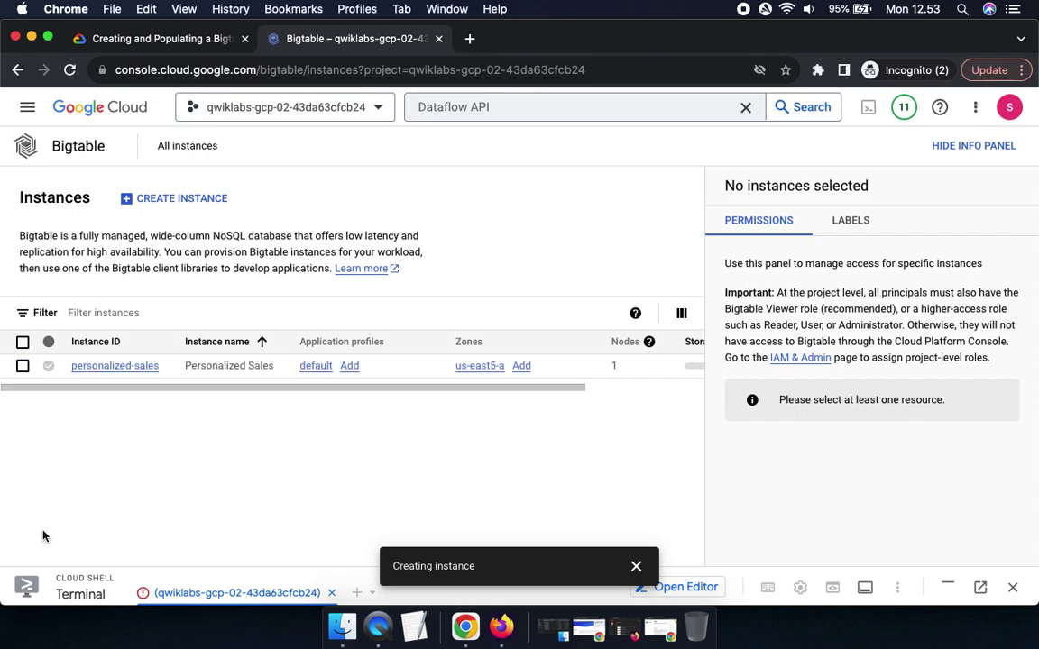
- Hide the info panel on the instances list and run the lab's progress check for creating the Bigtable instance, reviewing the checkpoints
click(963, 147)
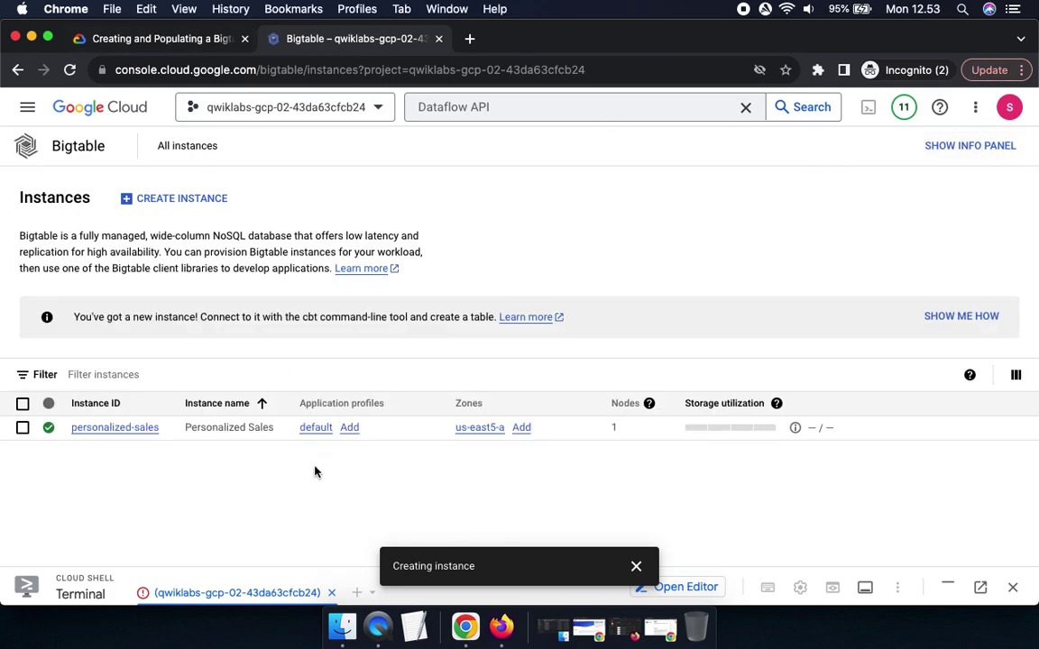
click(153, 35)
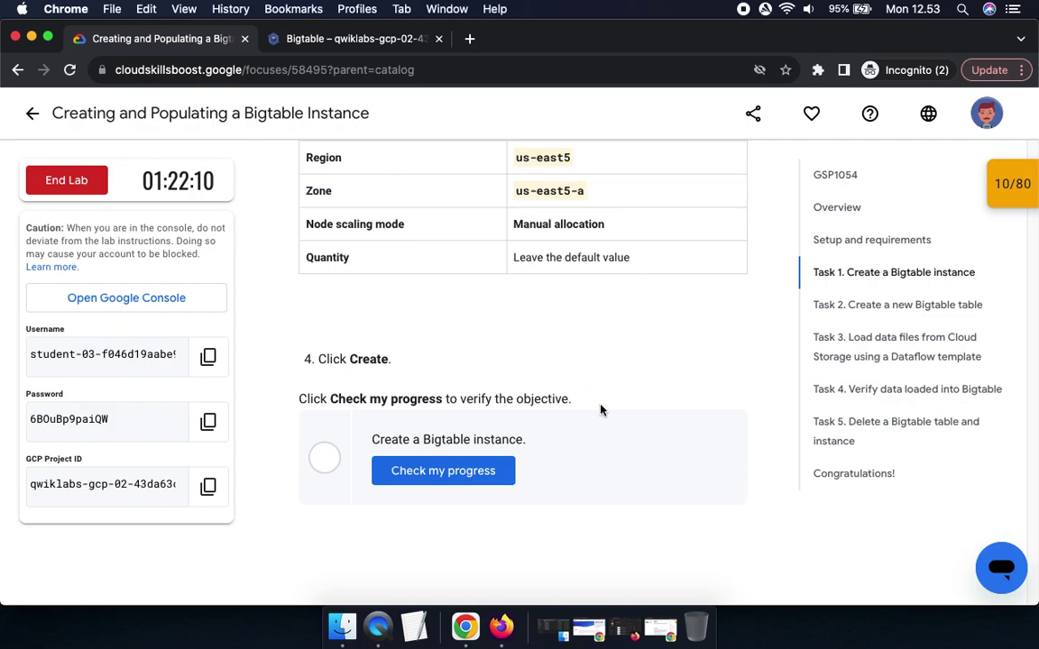
click(444, 473)
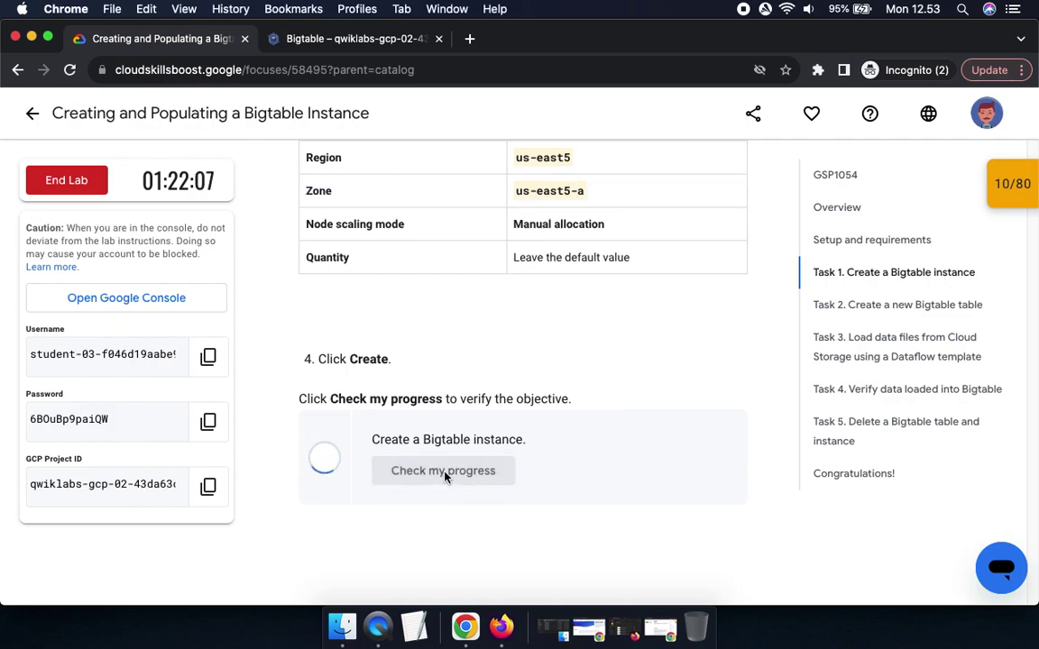
click(1009, 184)
click(891, 299)
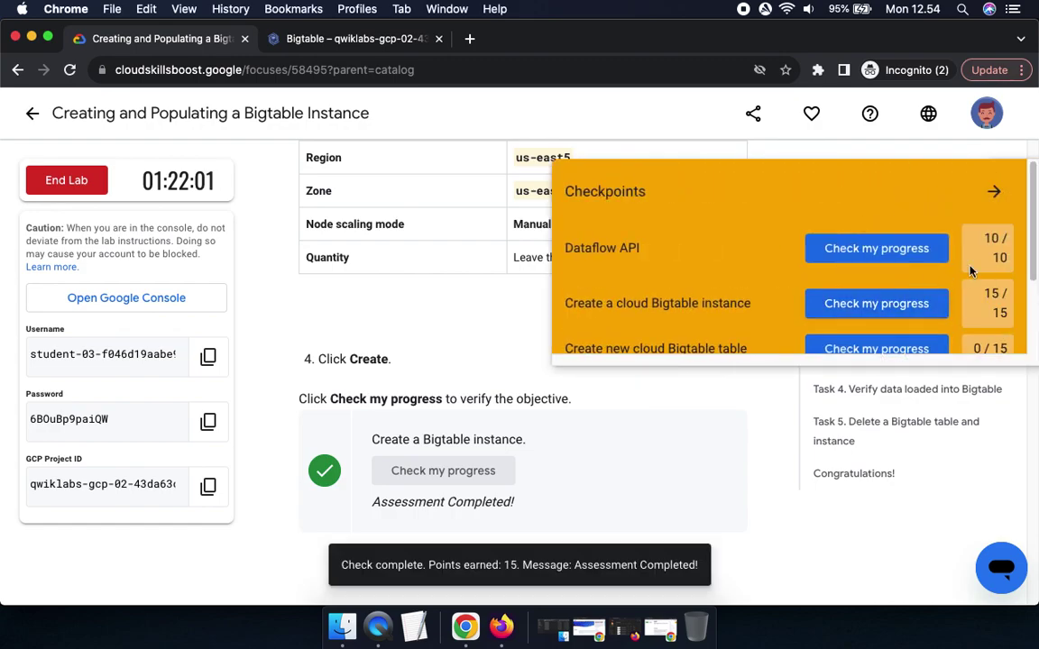
click(995, 192)
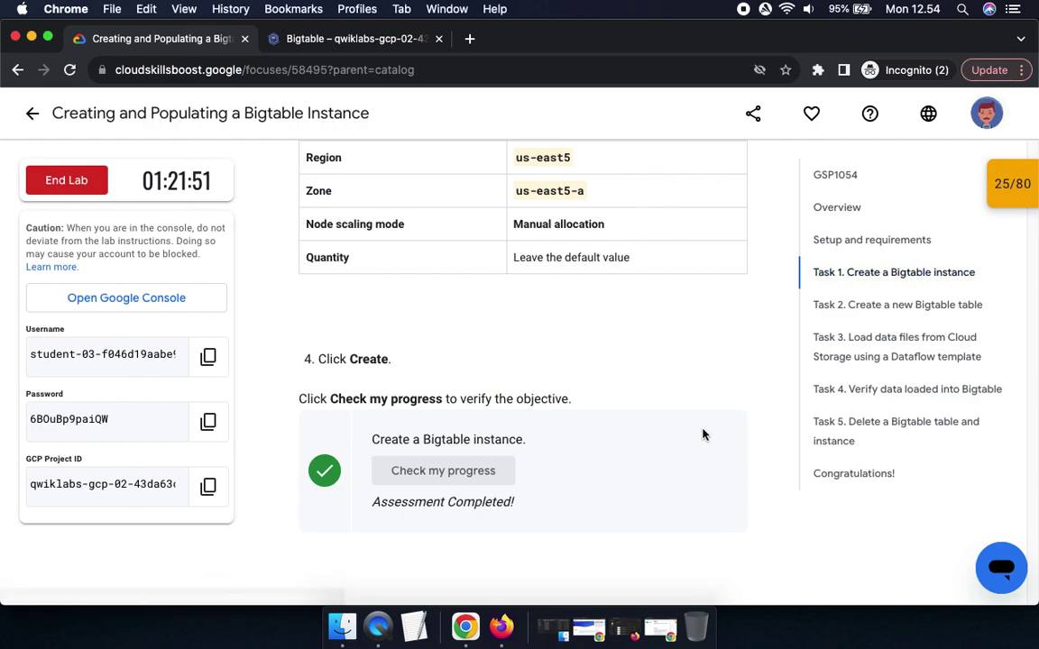
- Read the lab's Task 2 instructions and open the personalized-sales instance from the Bigtable instances list
scroll(703, 435, down, 10)
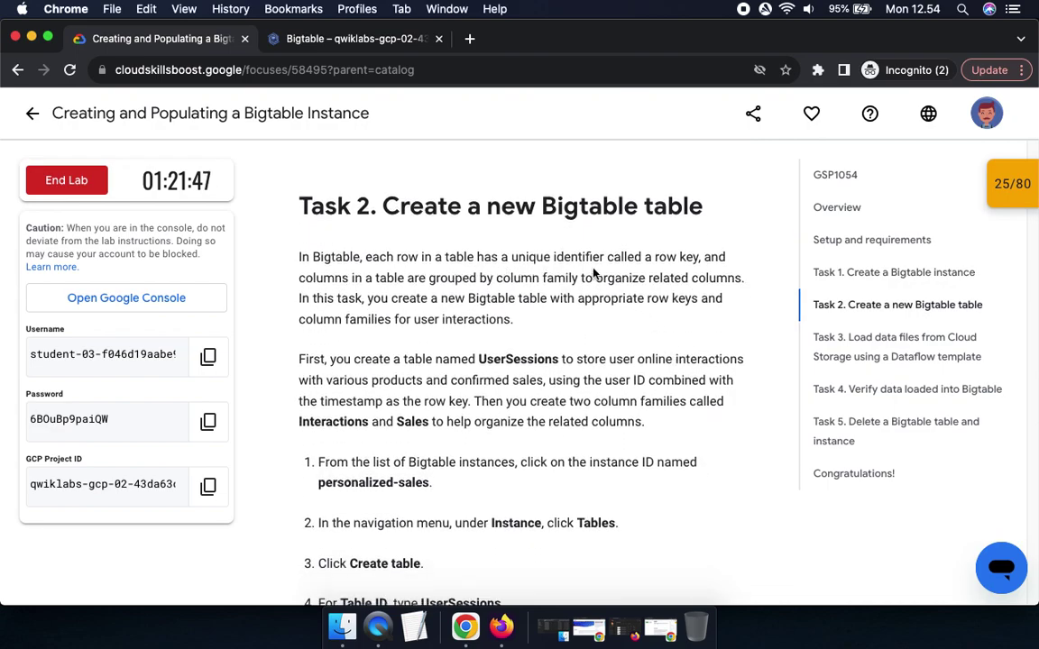
scroll(505, 339, down, 6)
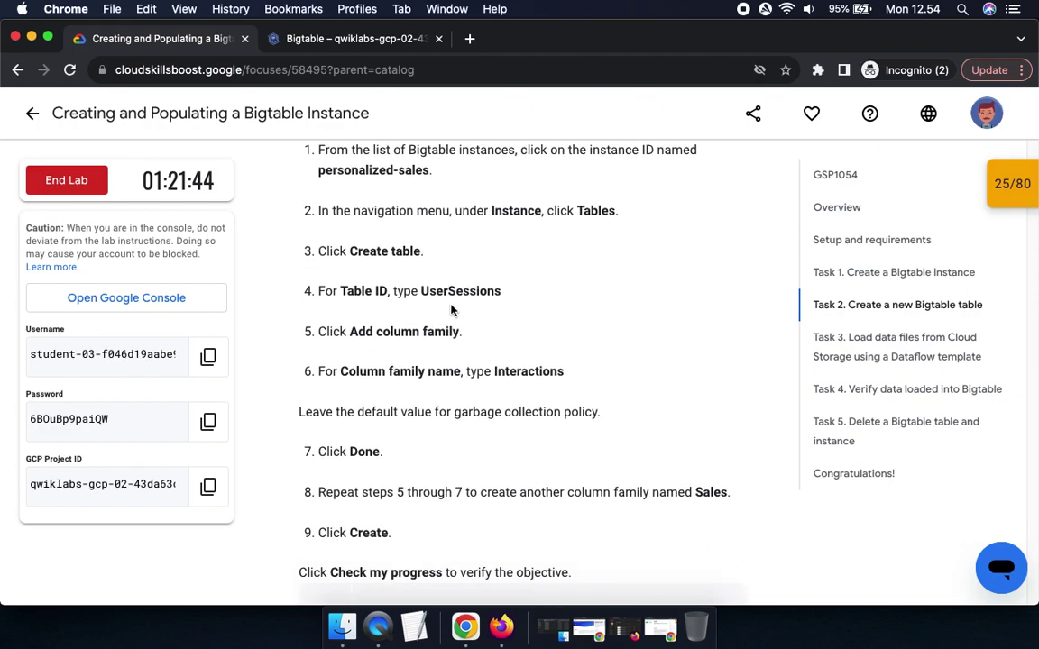
drag(550, 164, 653, 157)
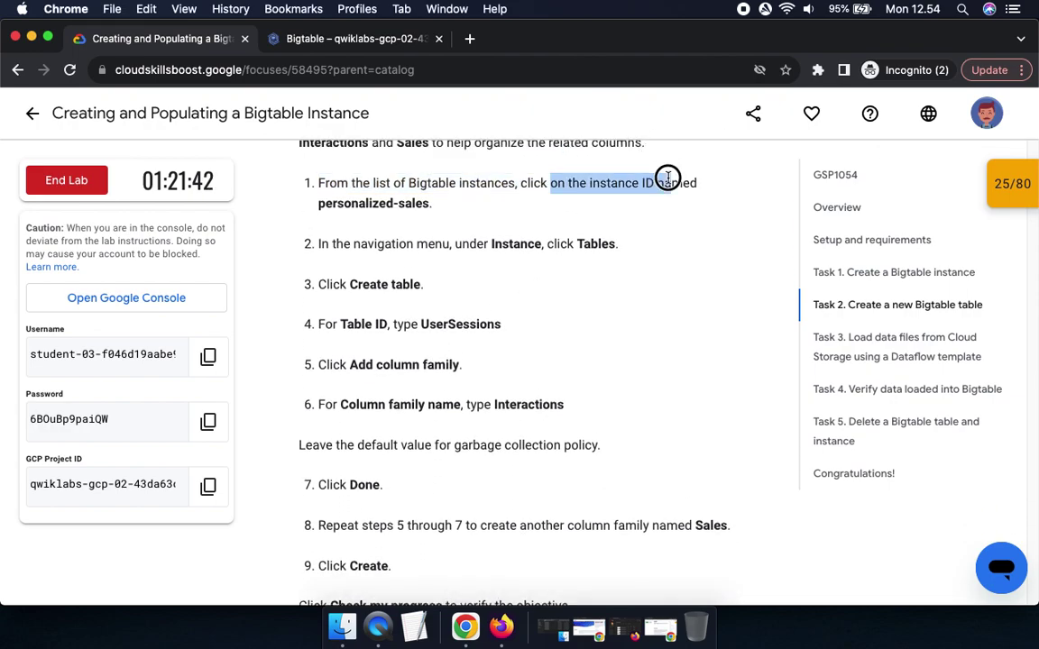
click(343, 39)
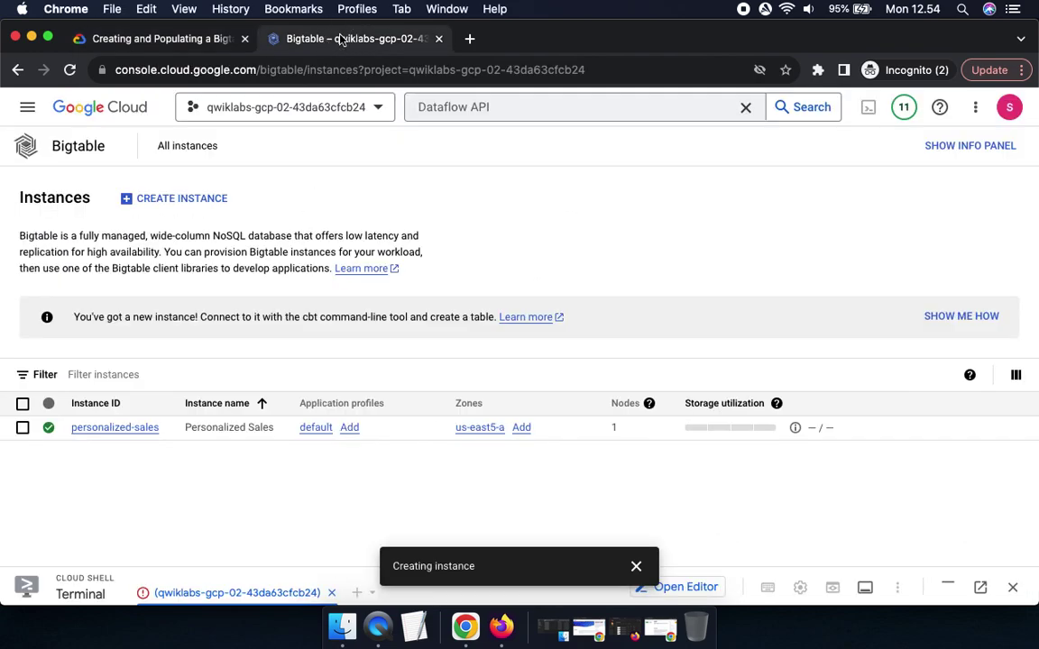
click(135, 433)
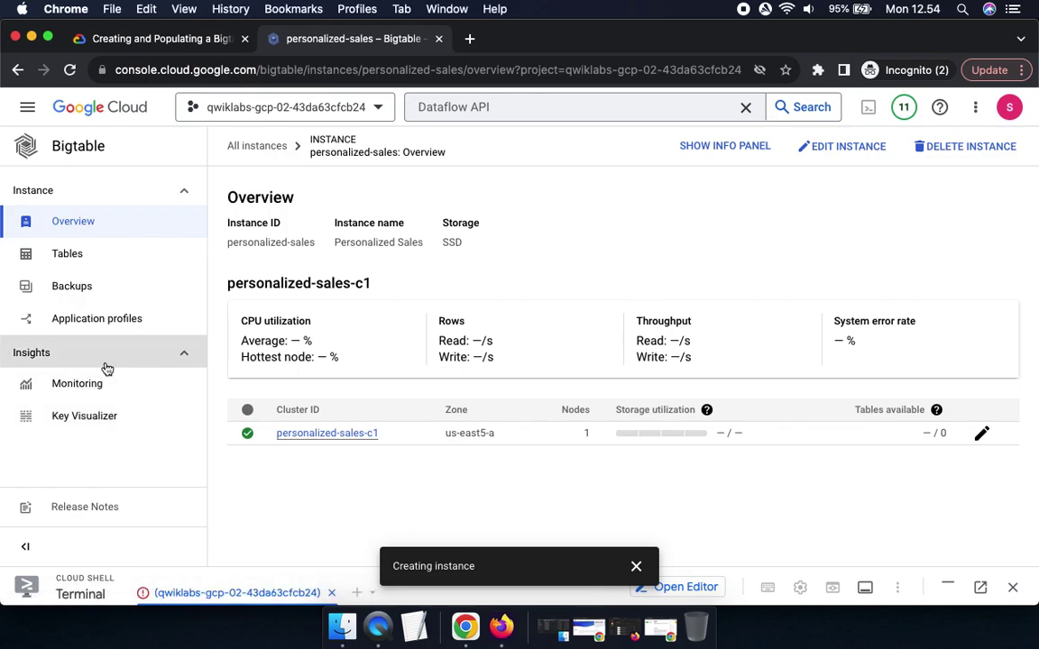
- Look up the next lab instruction, go to the personalized-sales instance's tables and dismiss the backup retention announcement
click(156, 40)
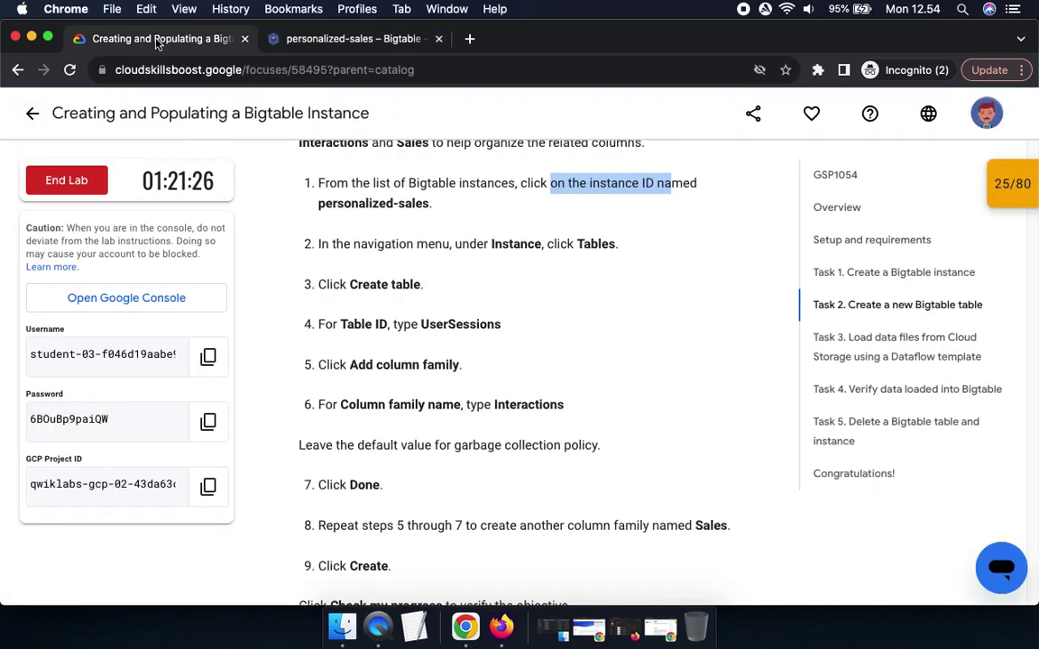
scroll(437, 275, down, 2)
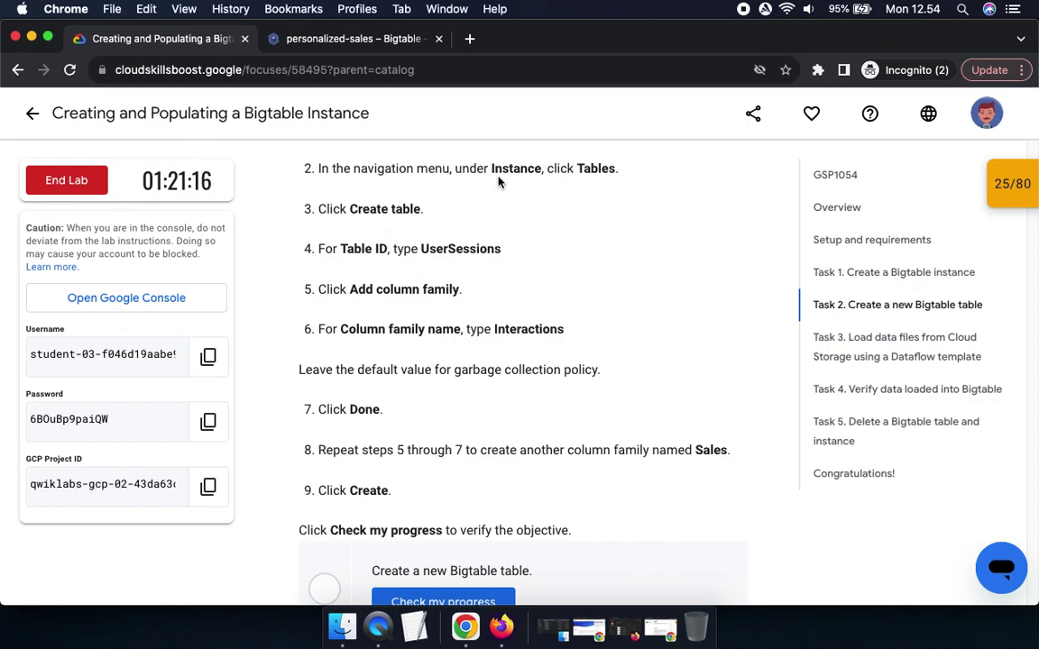
click(373, 39)
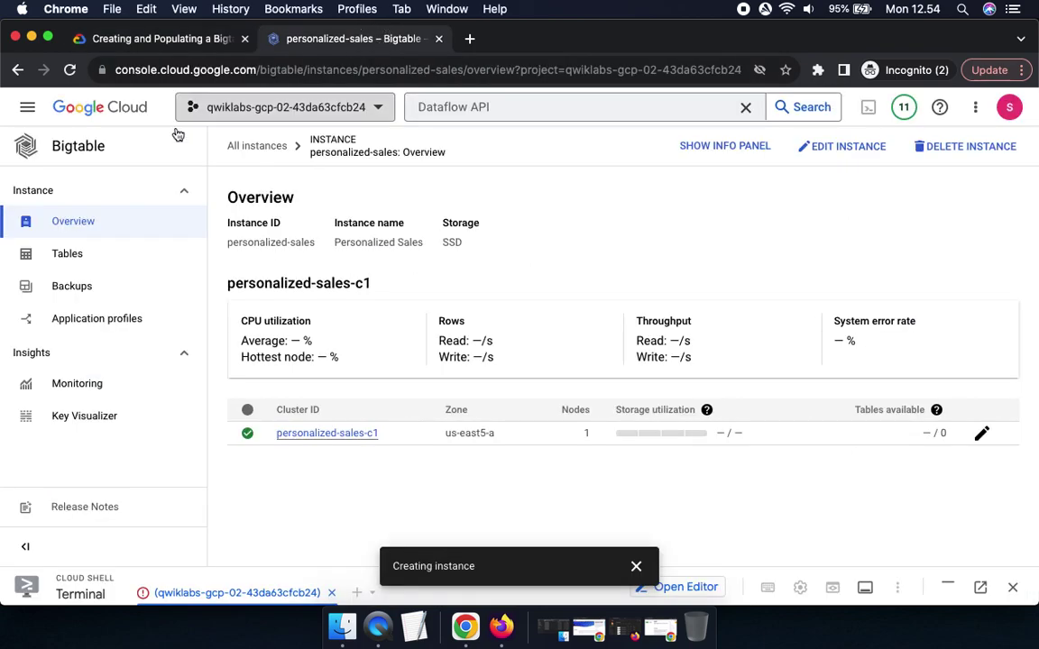
click(69, 260)
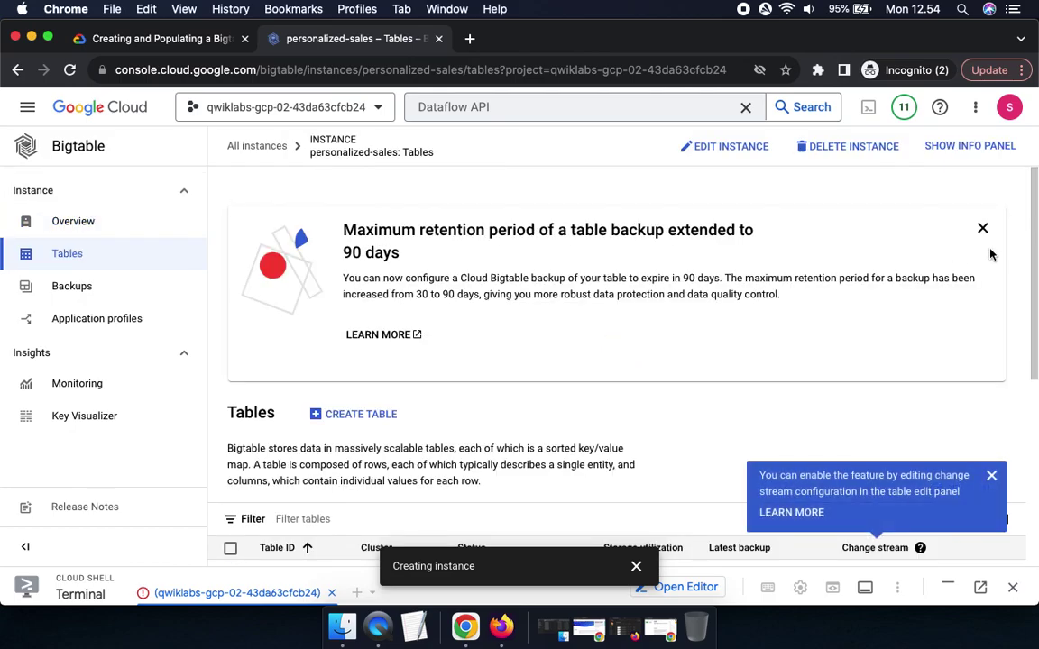
click(982, 229)
click(991, 261)
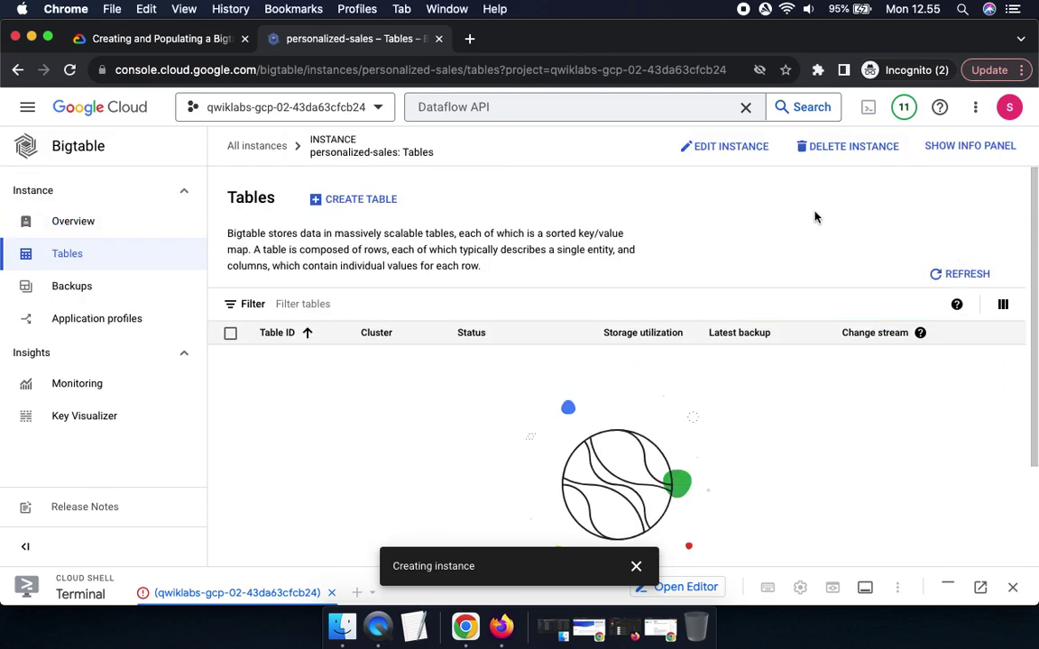
- Start a new table in the personalized-sales instance and set its table ID to UserSessions, copied from the lab
click(162, 38)
drag(334, 208, 451, 210)
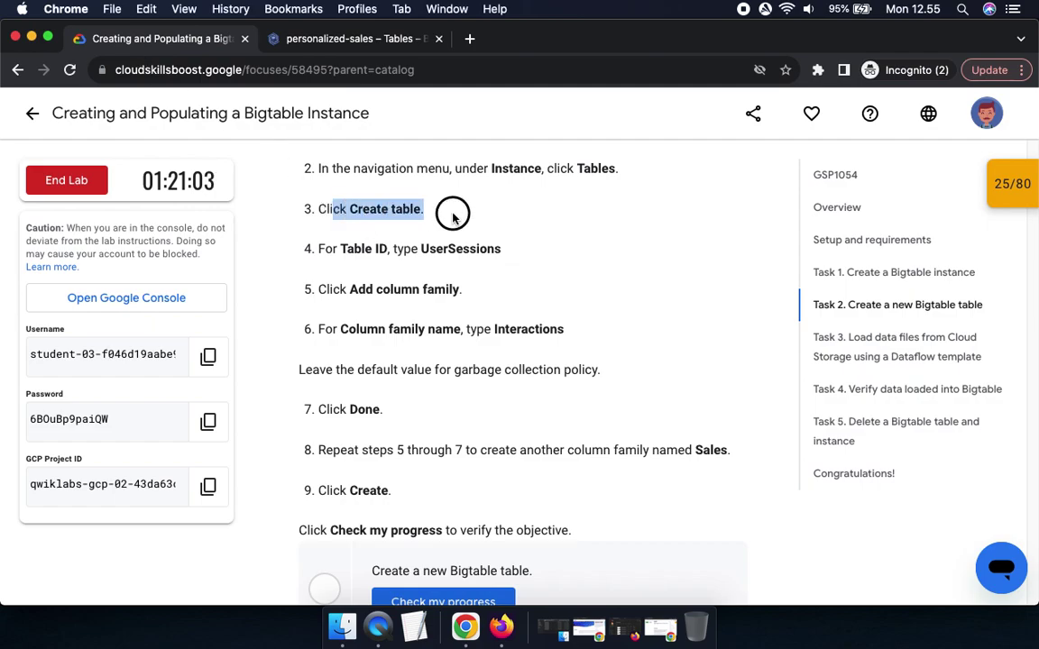
click(311, 41)
click(359, 204)
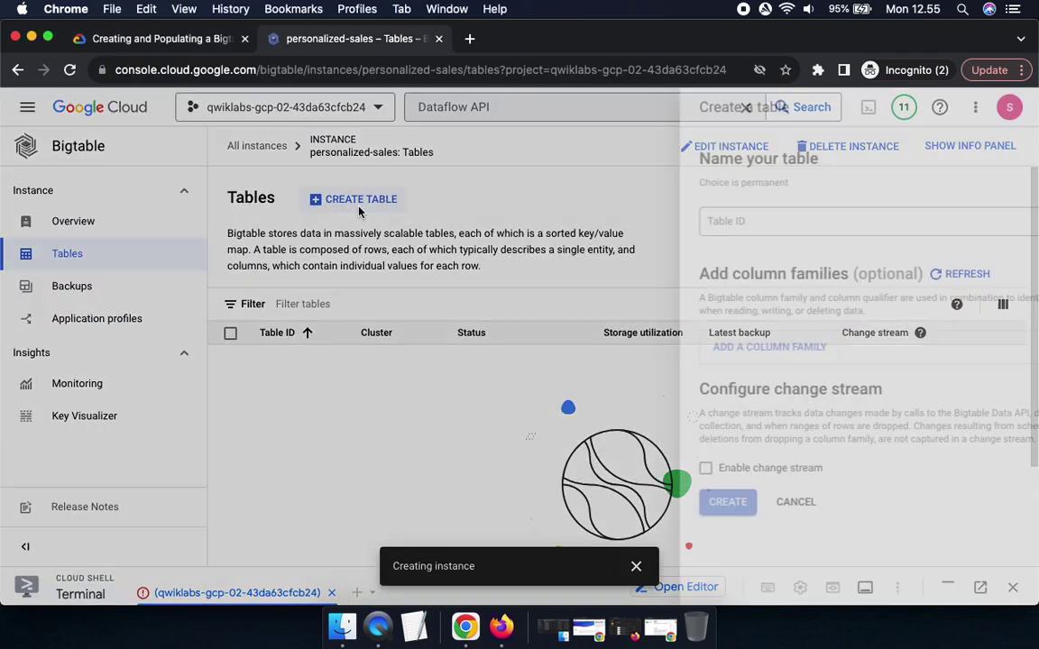
click(148, 39)
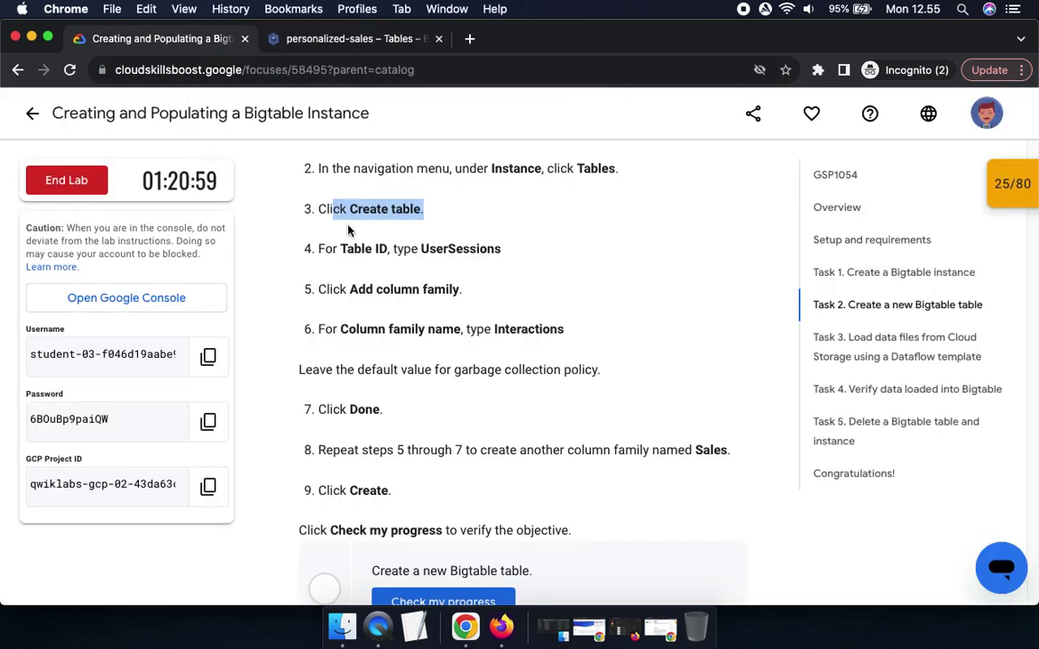
double_click(441, 248)
key(super+c)
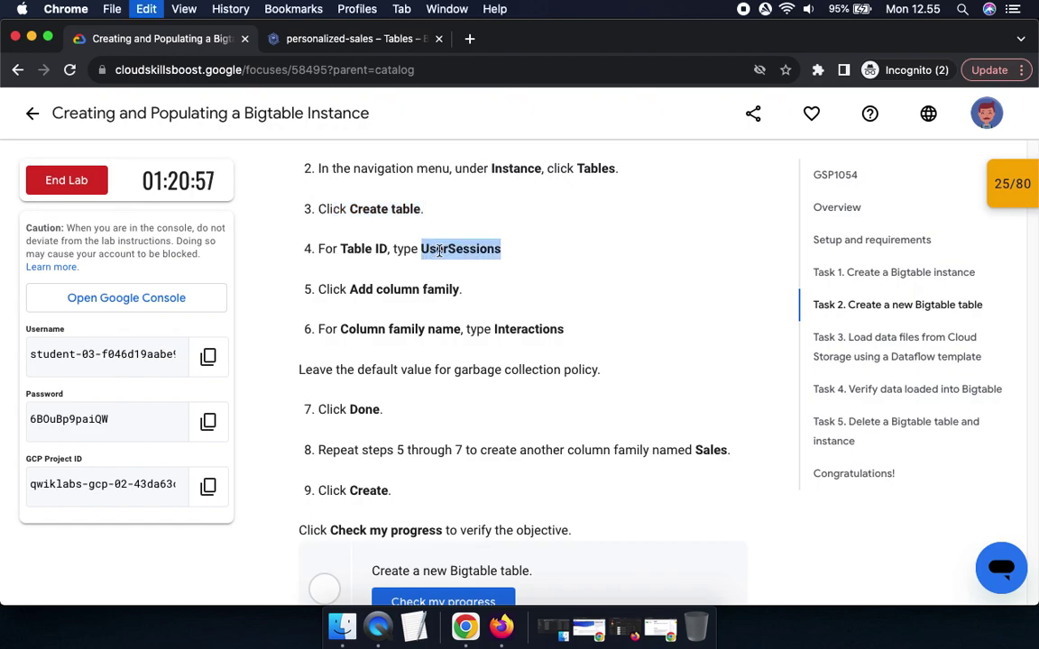
click(348, 39)
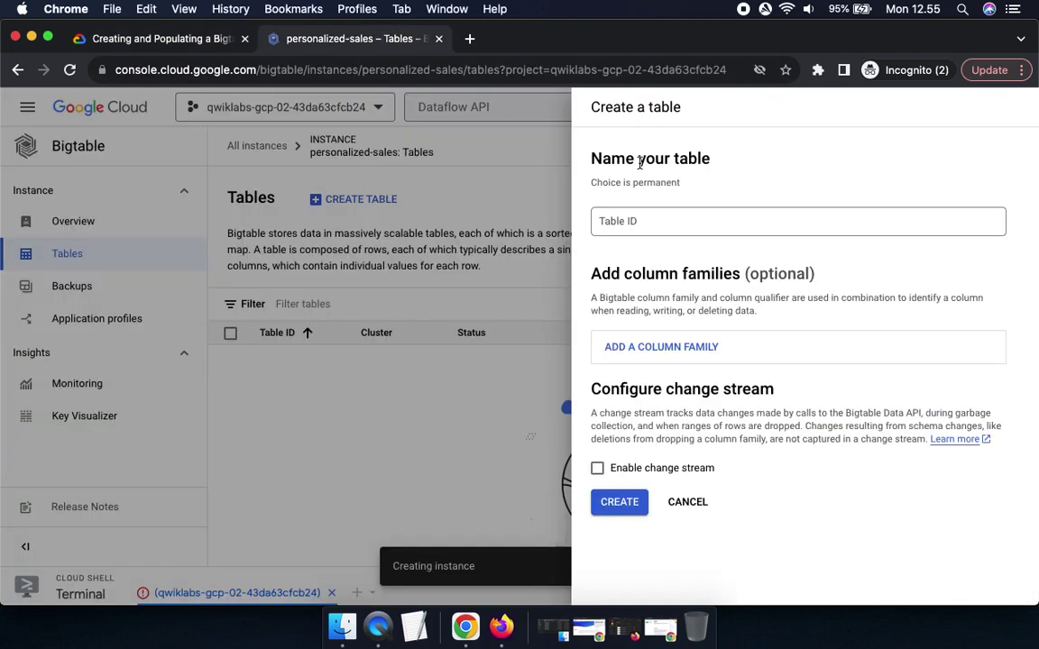
click(675, 222)
key(super+v)
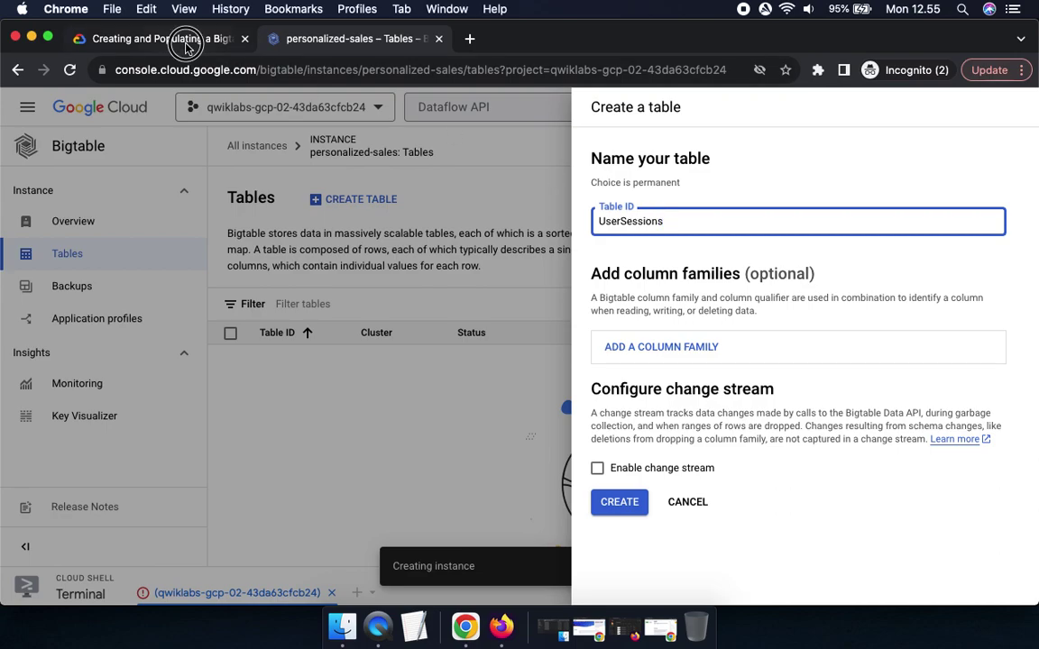
- Add a column family to the UserSessions table and name it Interactions, copied from the lab instructions
click(187, 41)
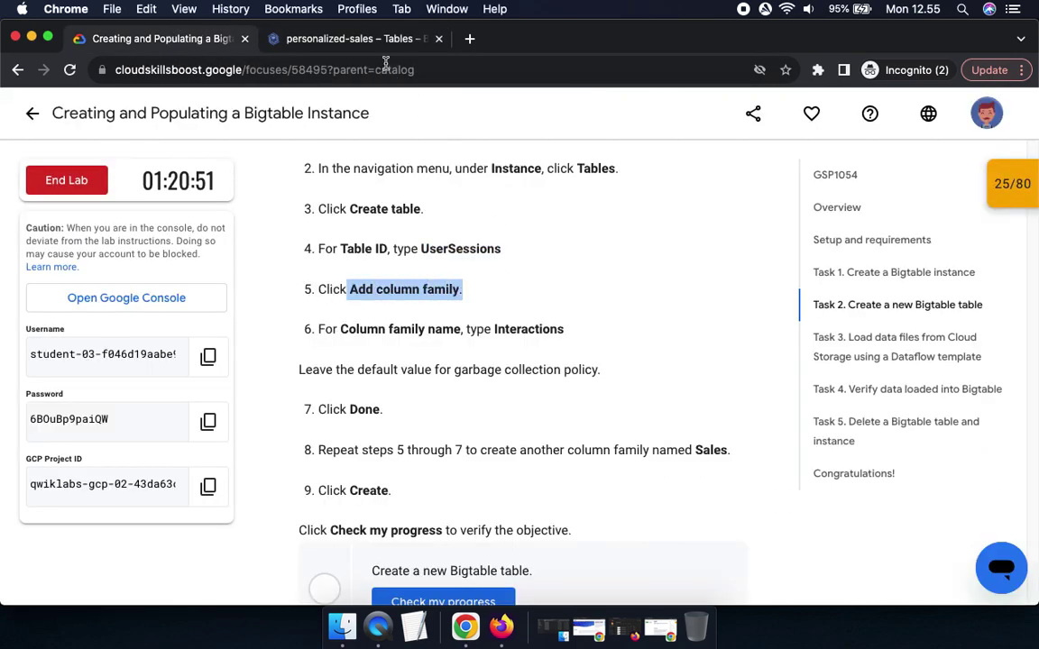
click(333, 42)
click(672, 348)
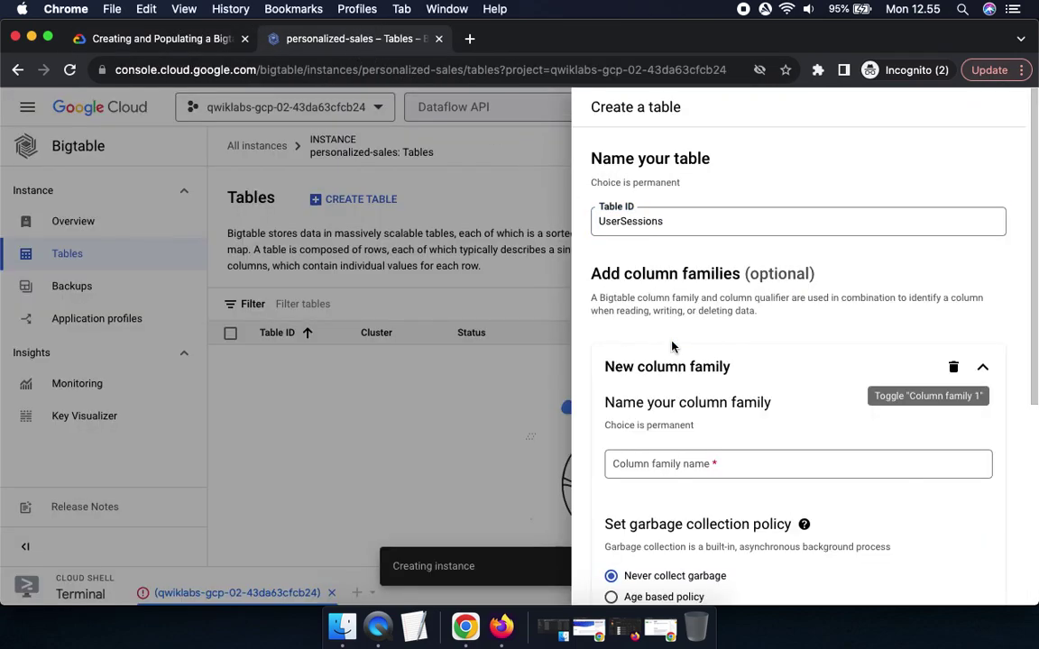
click(163, 38)
scroll(431, 225, down, 3)
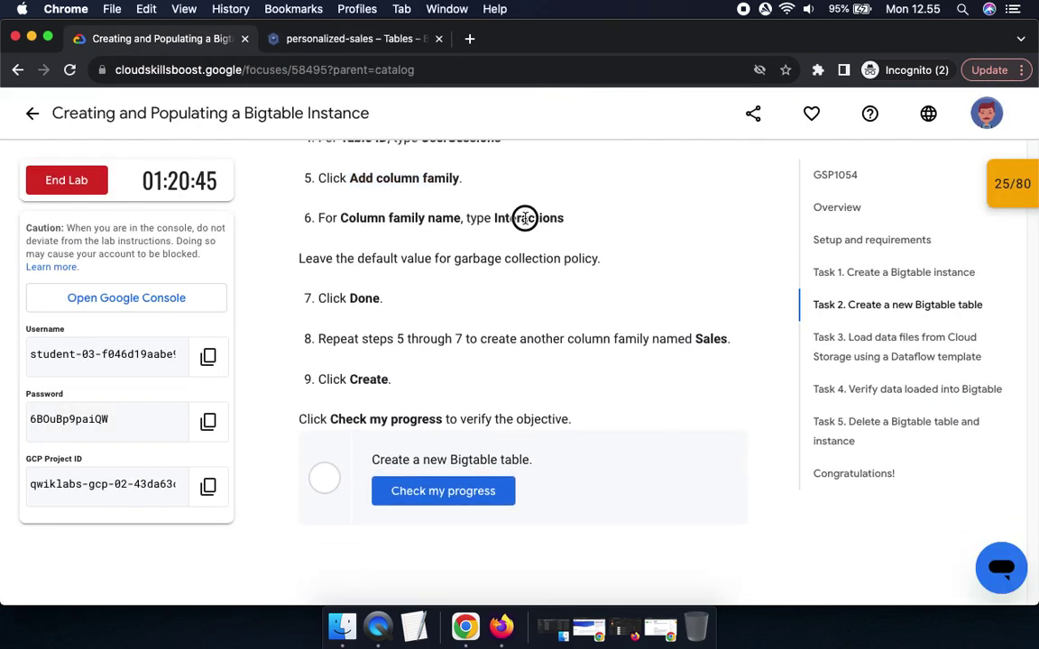
double_click(524, 218)
key(super+c)
click(365, 40)
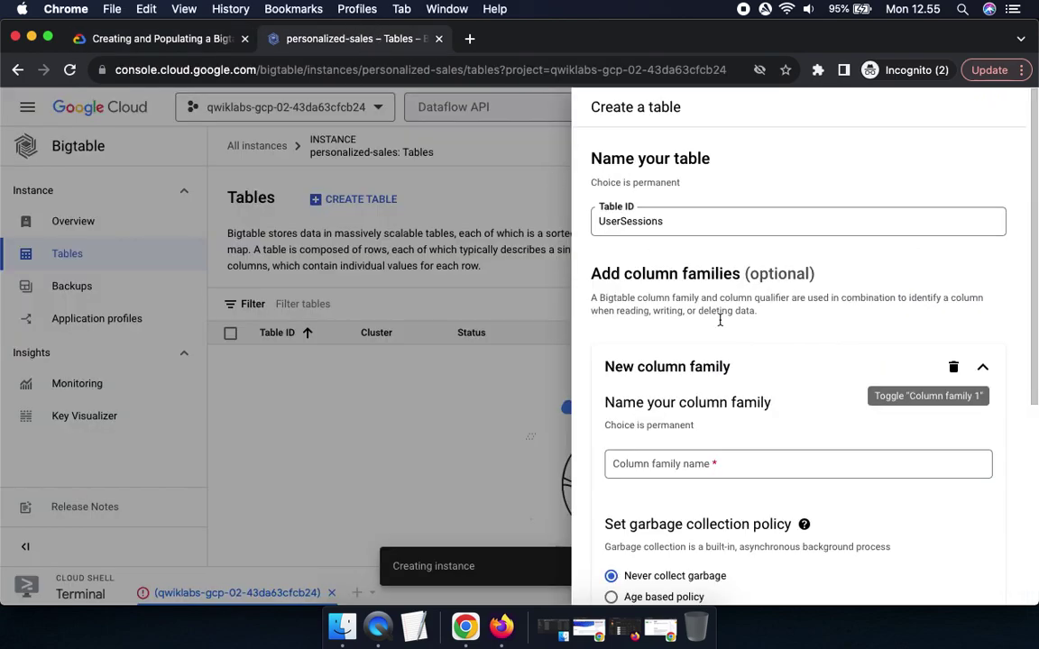
click(699, 463)
key(super+v)
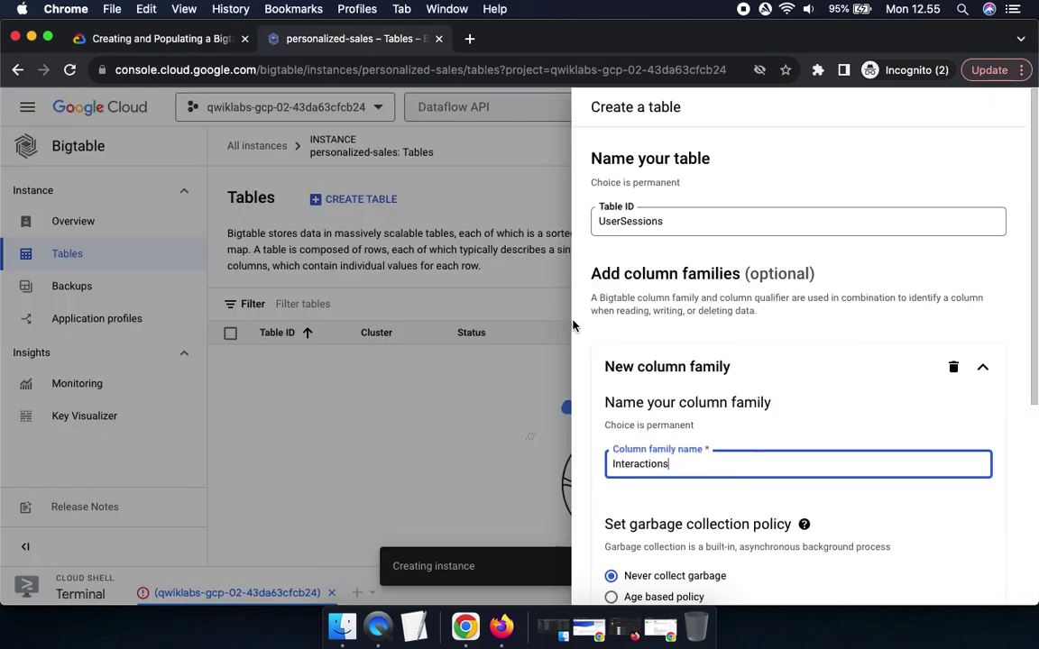
- Keep the default garbage collection policy, finish the Interactions column family and return to the lab instructions
click(167, 39)
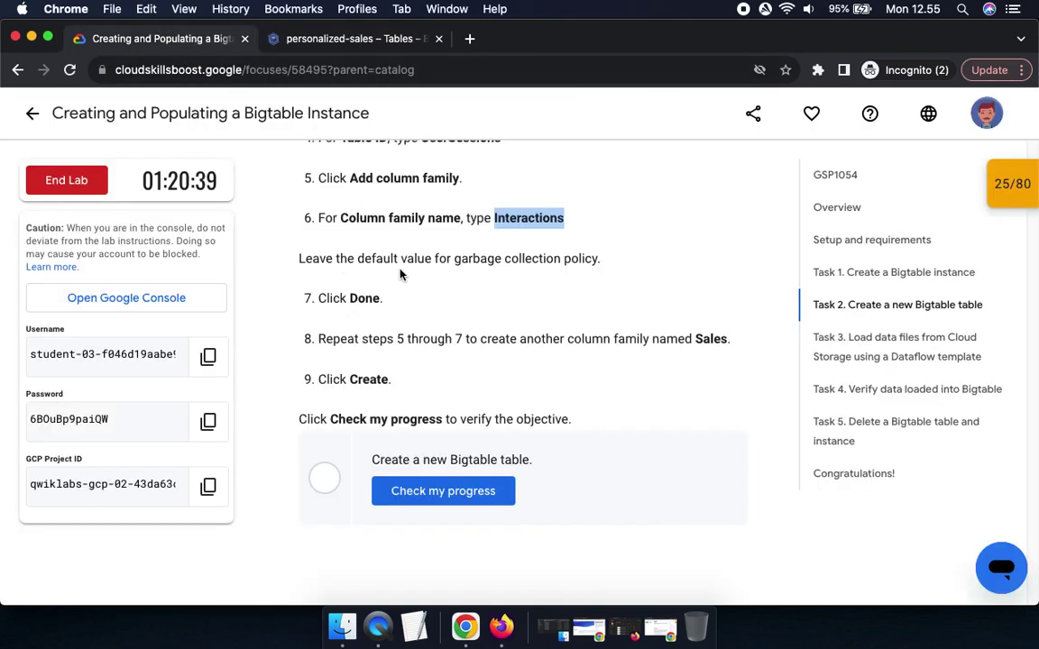
double_click(364, 297)
click(298, 39)
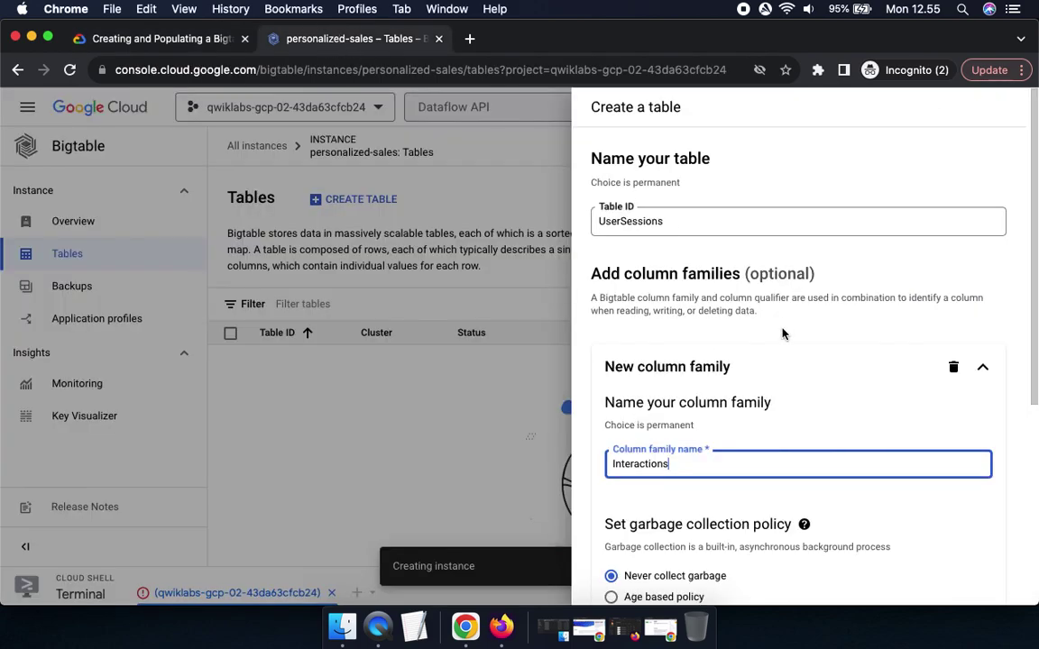
scroll(830, 413, down, 3)
click(970, 362)
click(148, 37)
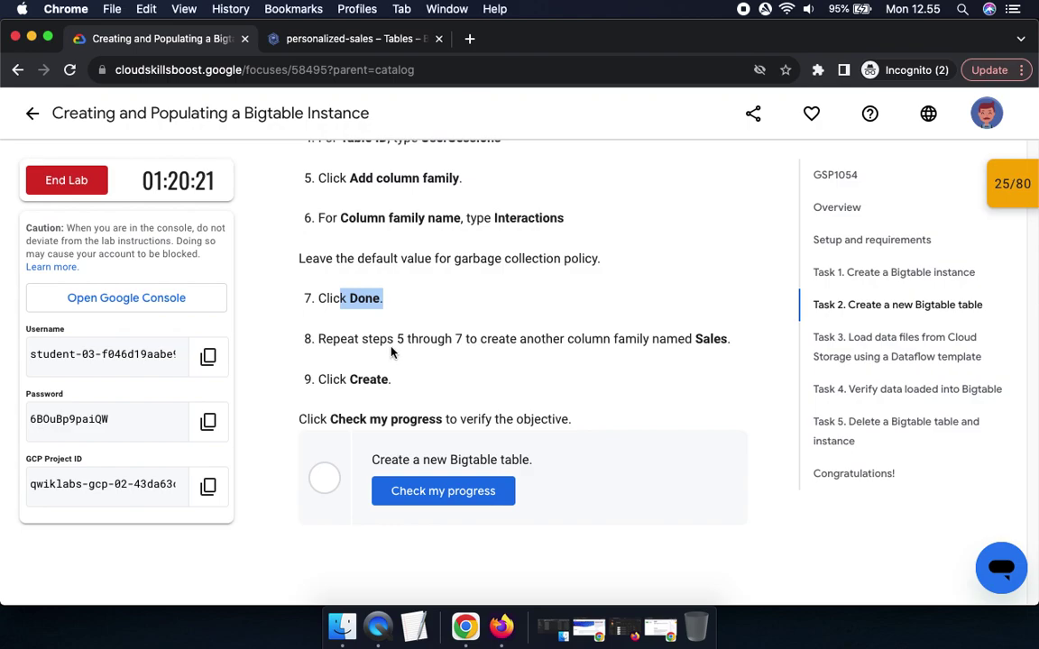
- Add a second column family to the UserSessions table and name it Sales, copied from the lab instructions
double_click(710, 339)
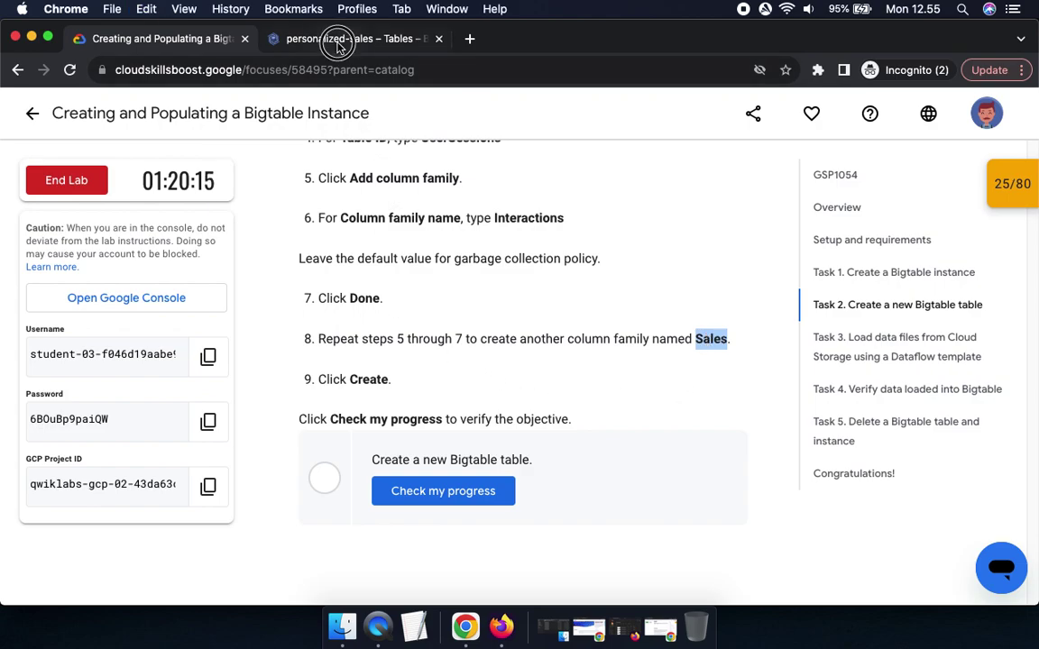
click(302, 40)
click(657, 385)
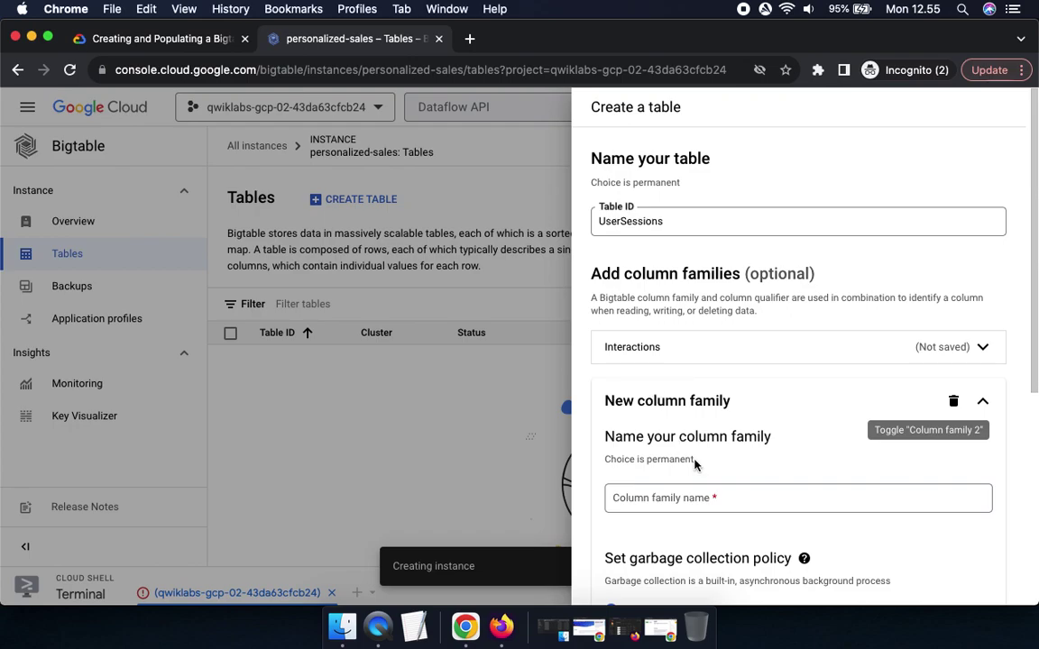
click(661, 500)
key(super+v)
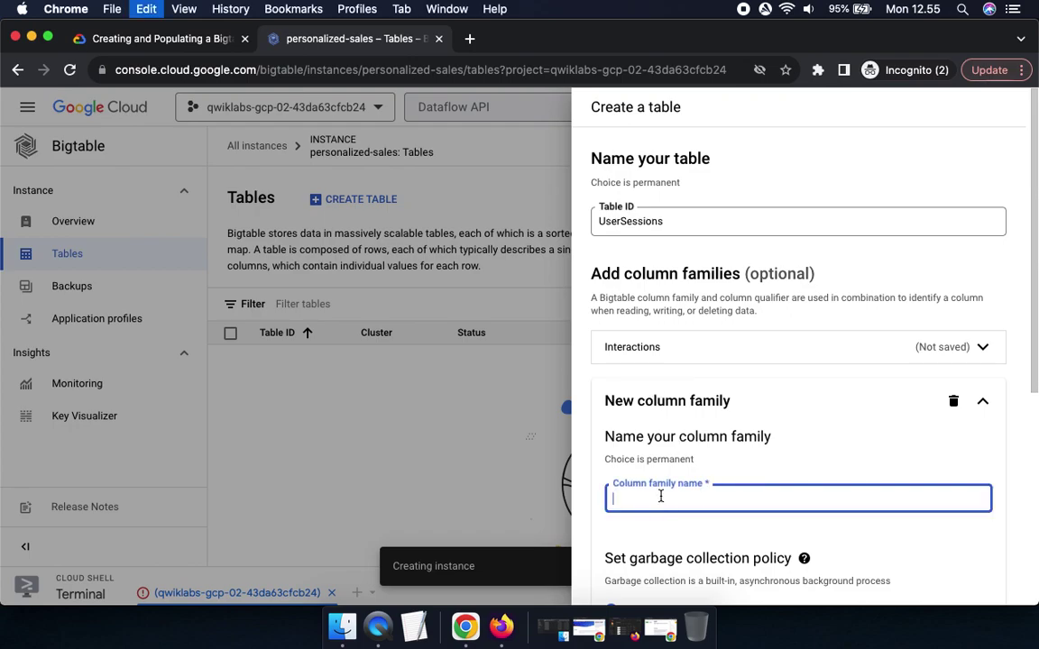
- Recheck the lab instructions, keep the Never collect garbage policy and finish the Sales column family
click(175, 40)
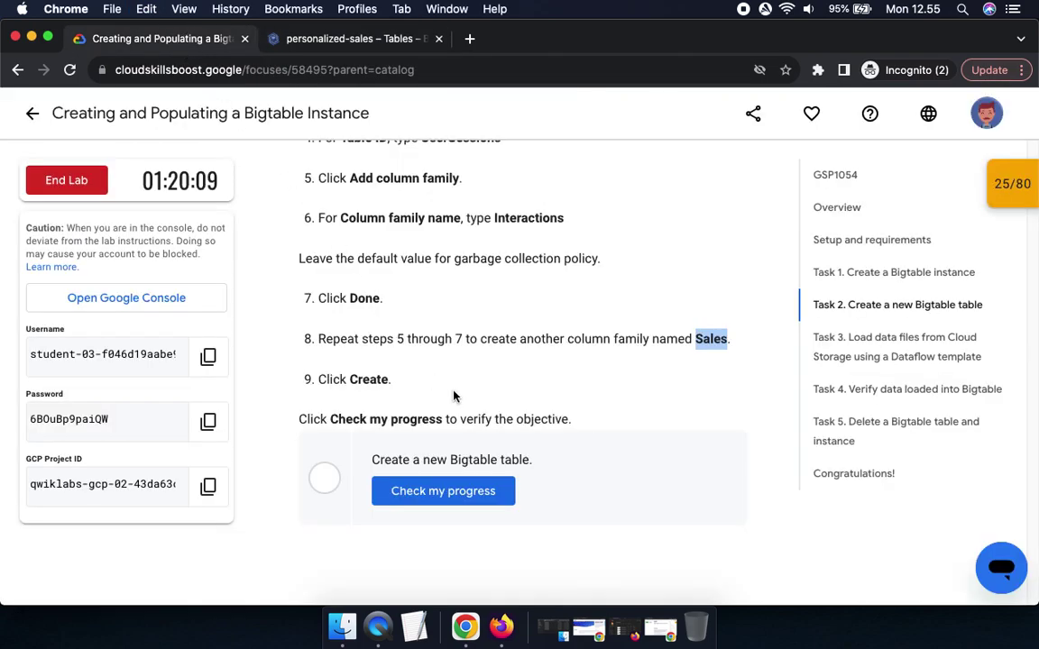
click(354, 41)
scroll(870, 474, down, 5)
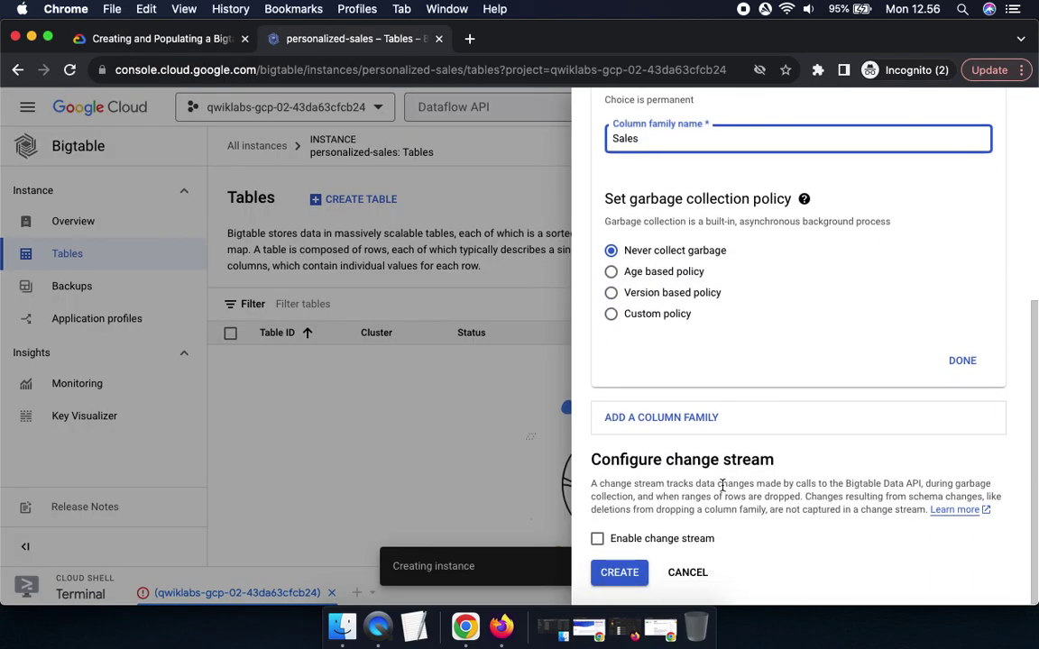
scroll(831, 350, up, 2)
click(964, 497)
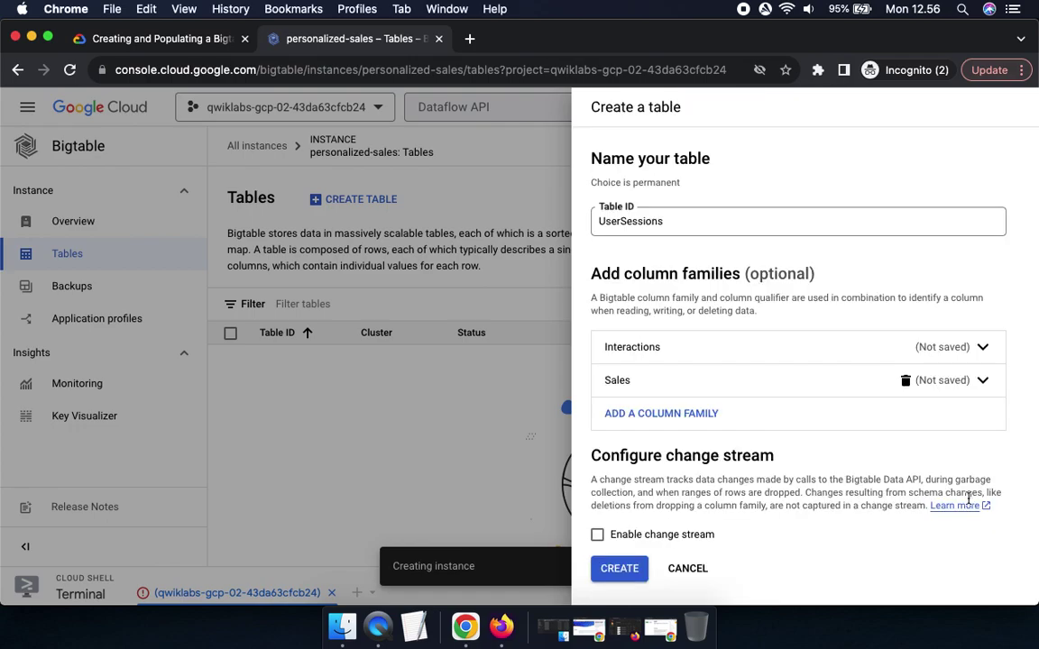
- Create the UserSessions table as the lab instructs and dismiss the creation notice and the table overview tip
click(166, 39)
double_click(368, 380)
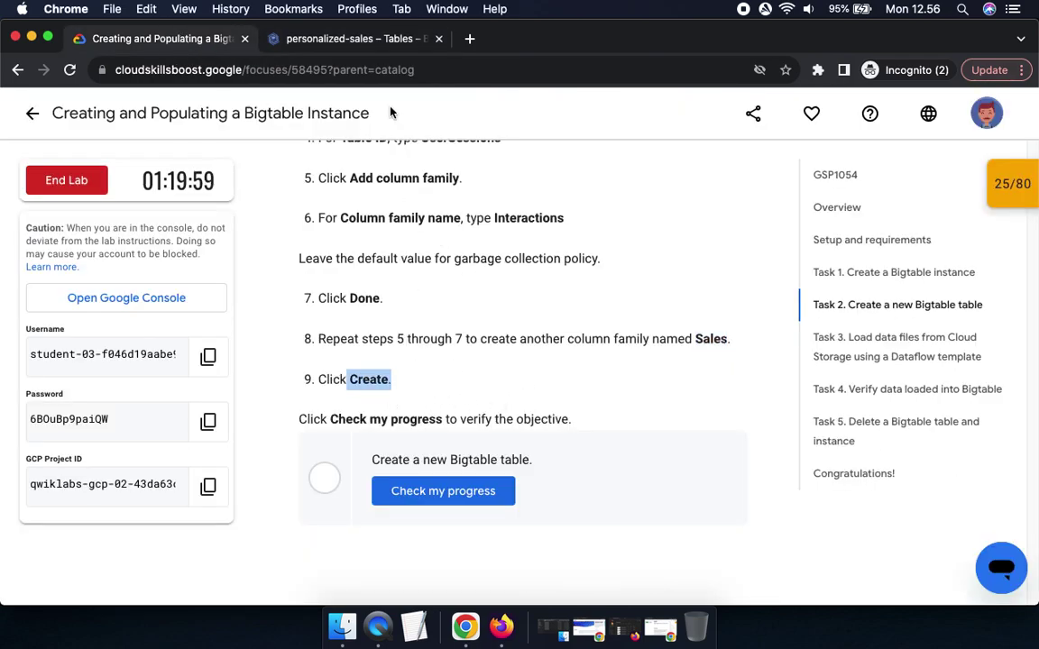
click(317, 39)
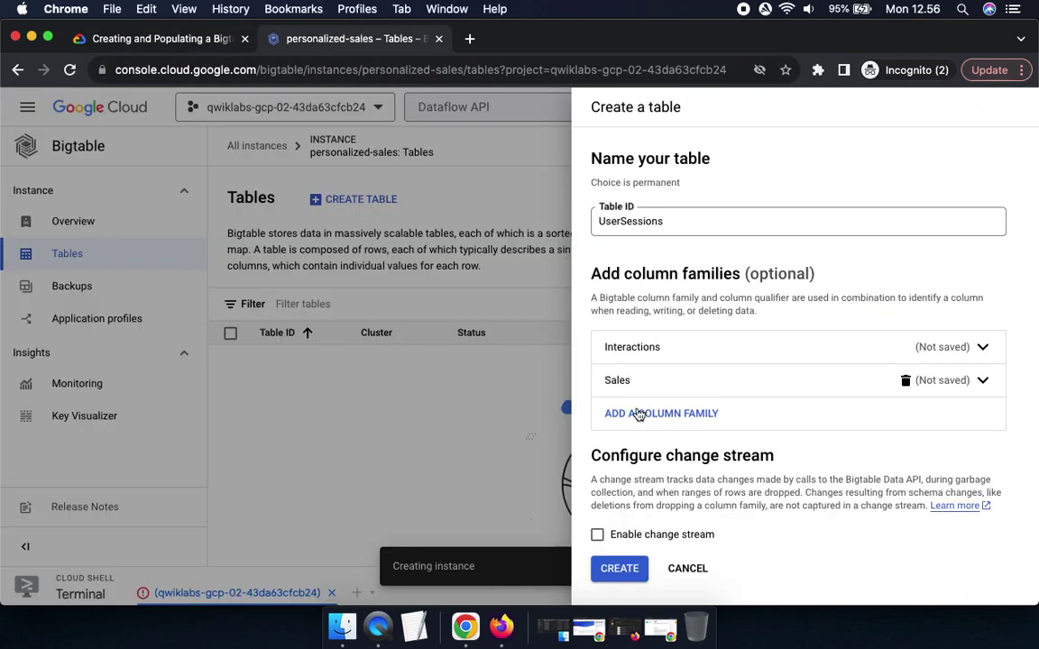
click(620, 566)
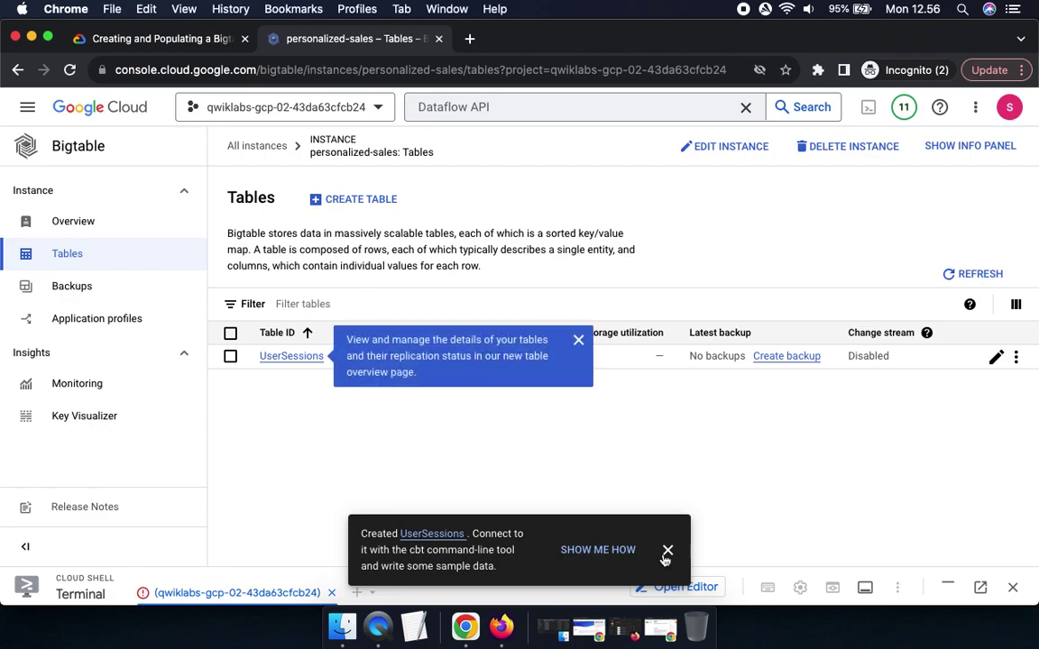
click(668, 551)
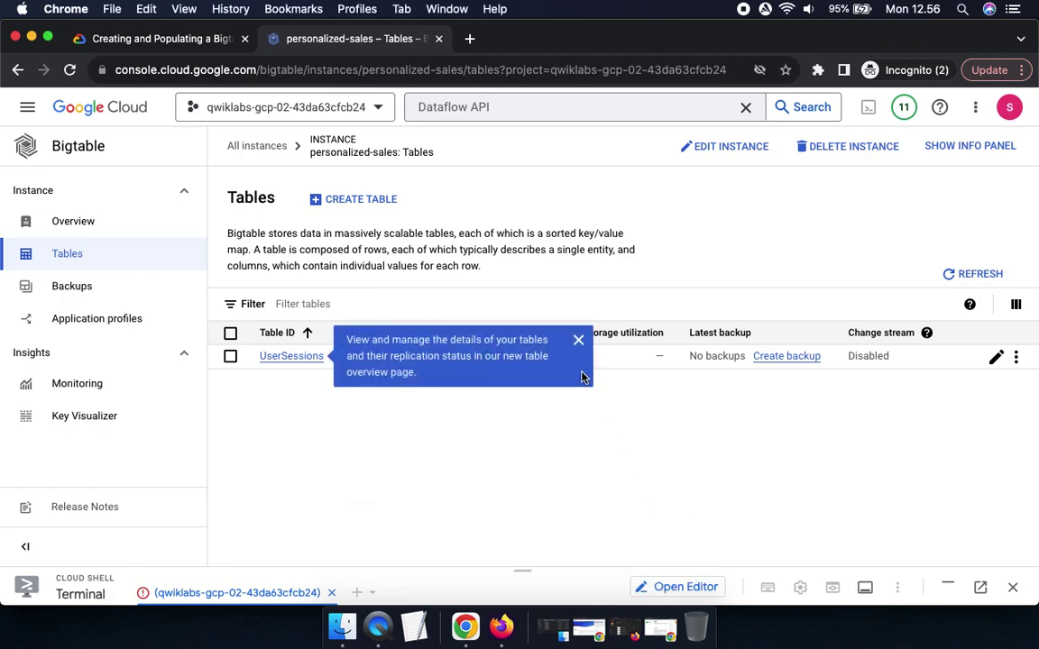
click(578, 339)
- Check the lab progress for creating a new Bigtable table and review the scores of all checkpoints
click(176, 39)
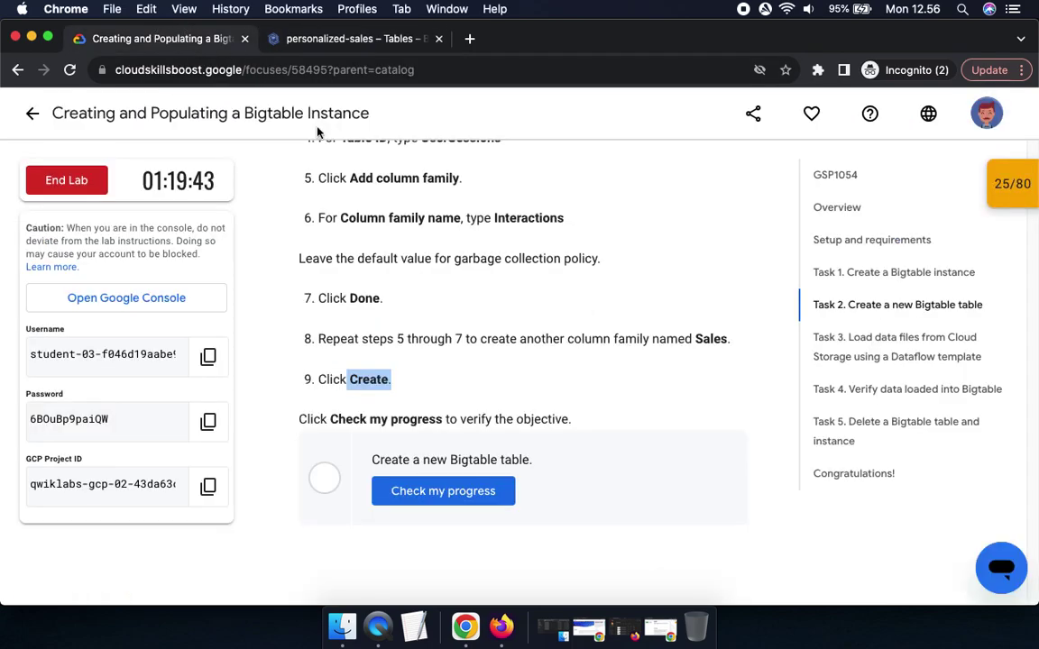
click(470, 492)
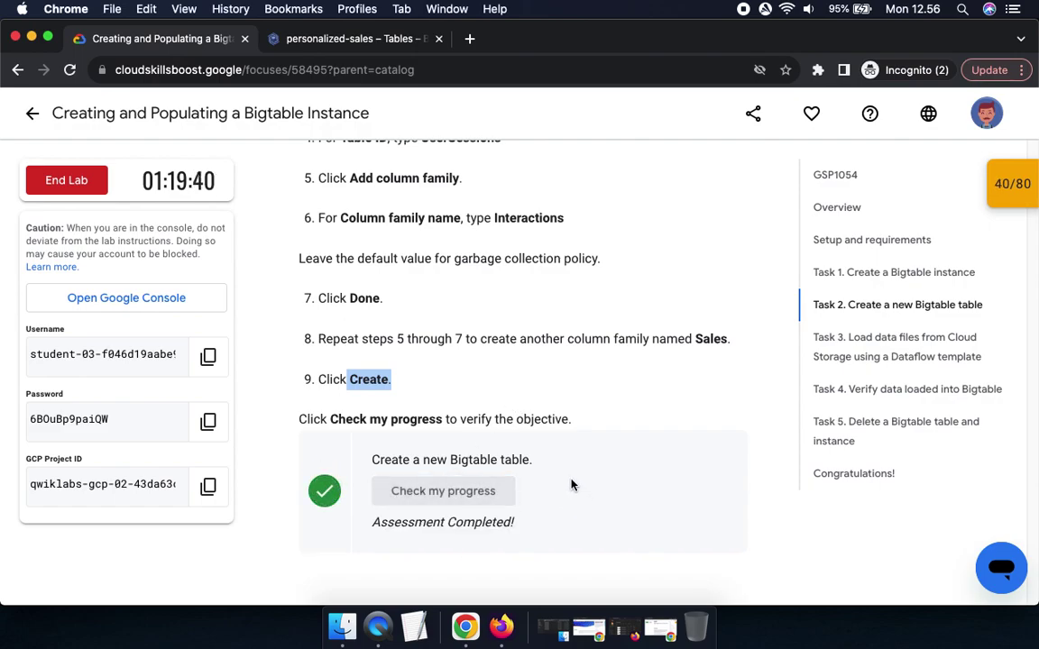
click(1011, 193)
scroll(769, 326, down, 2)
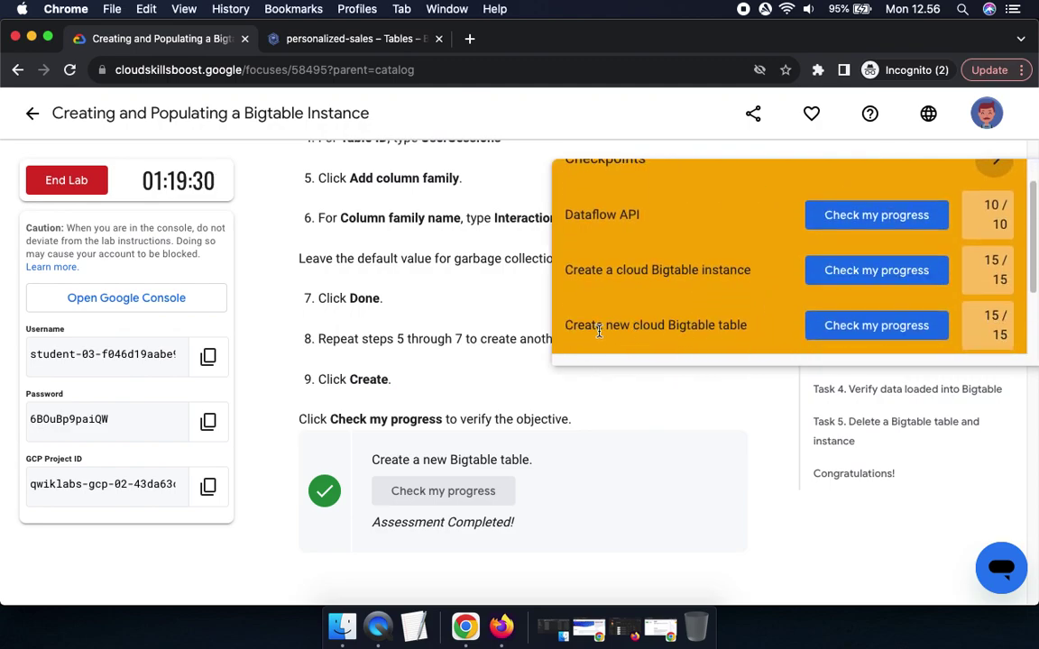
scroll(783, 334, down, 3)
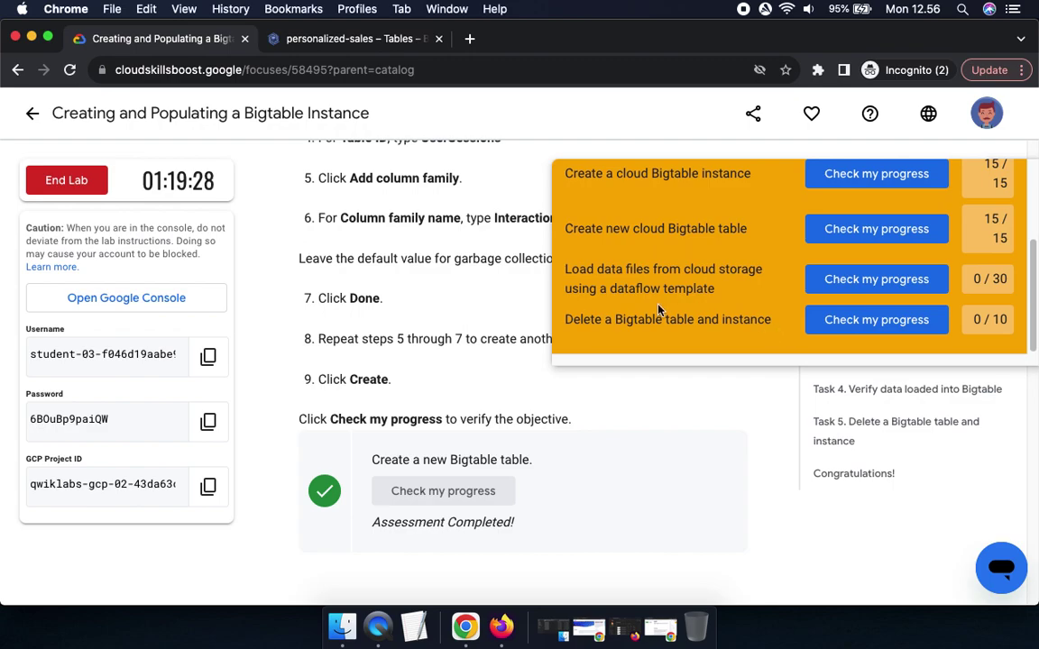
scroll(824, 295, up, 5)
click(992, 190)
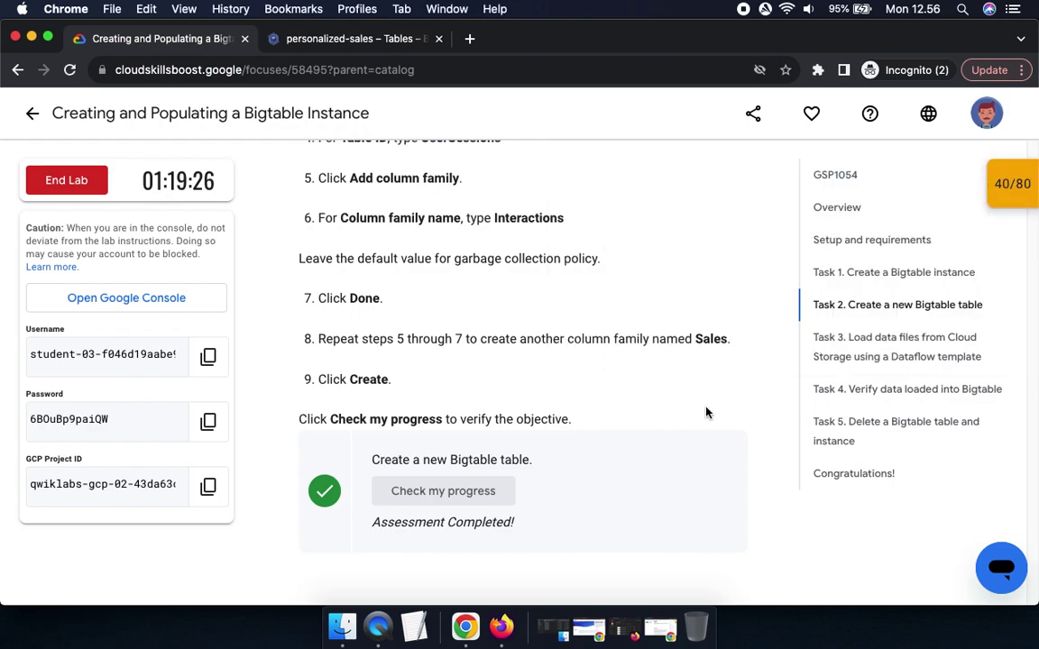
- Look up the first Task 3 instruction and open the Cloud overview Dashboard in a separate browser tab
scroll(705, 413, down, 10)
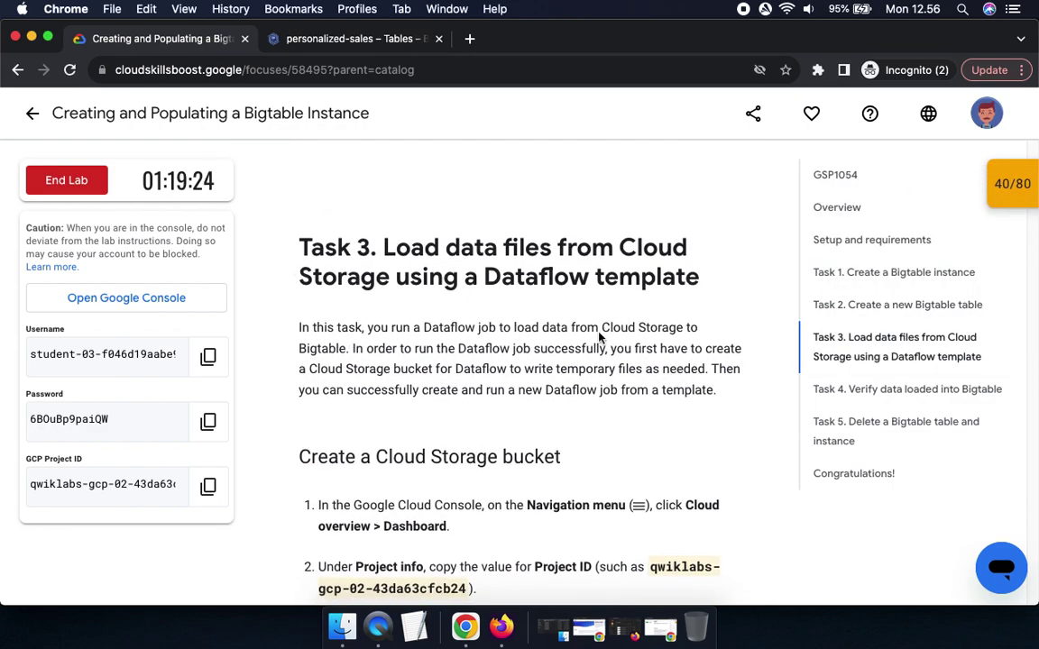
scroll(614, 434, down, 5)
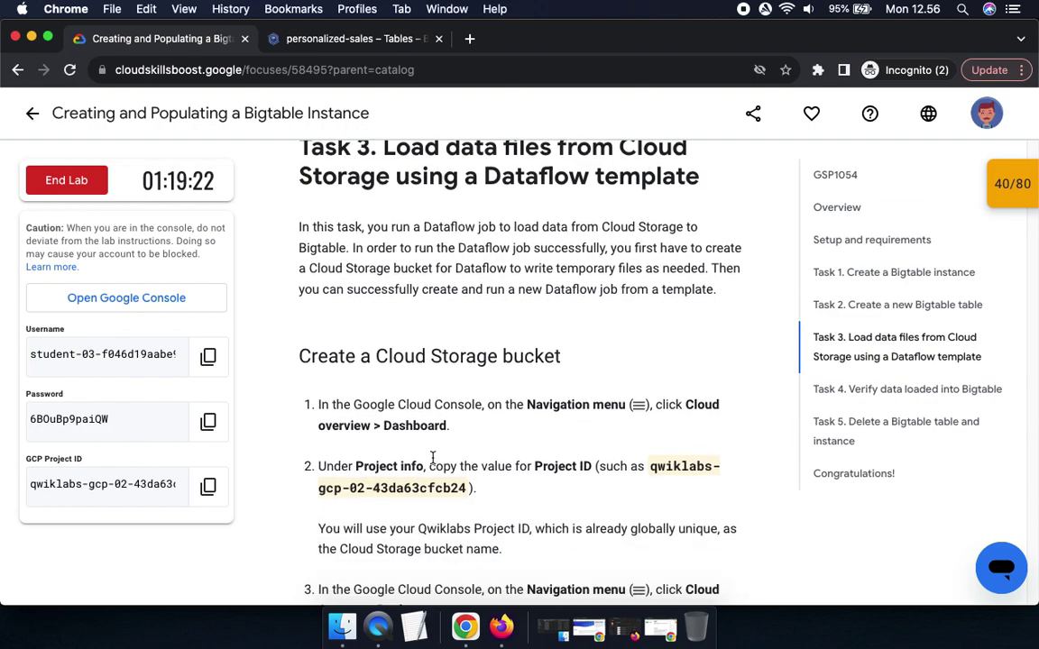
scroll(436, 455, down, 2)
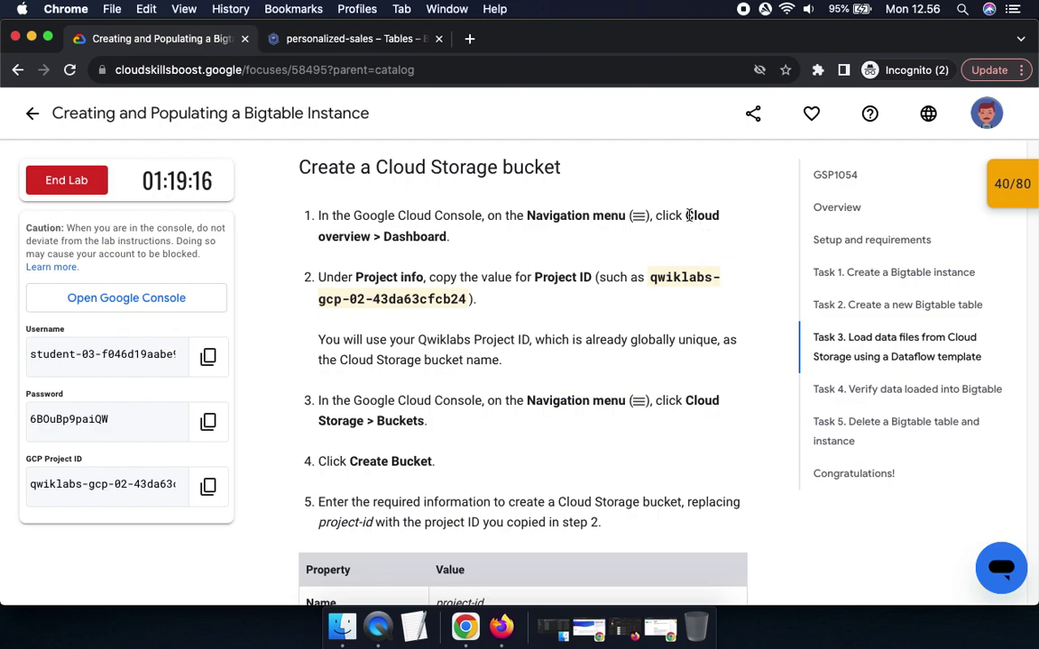
drag(686, 216, 693, 235)
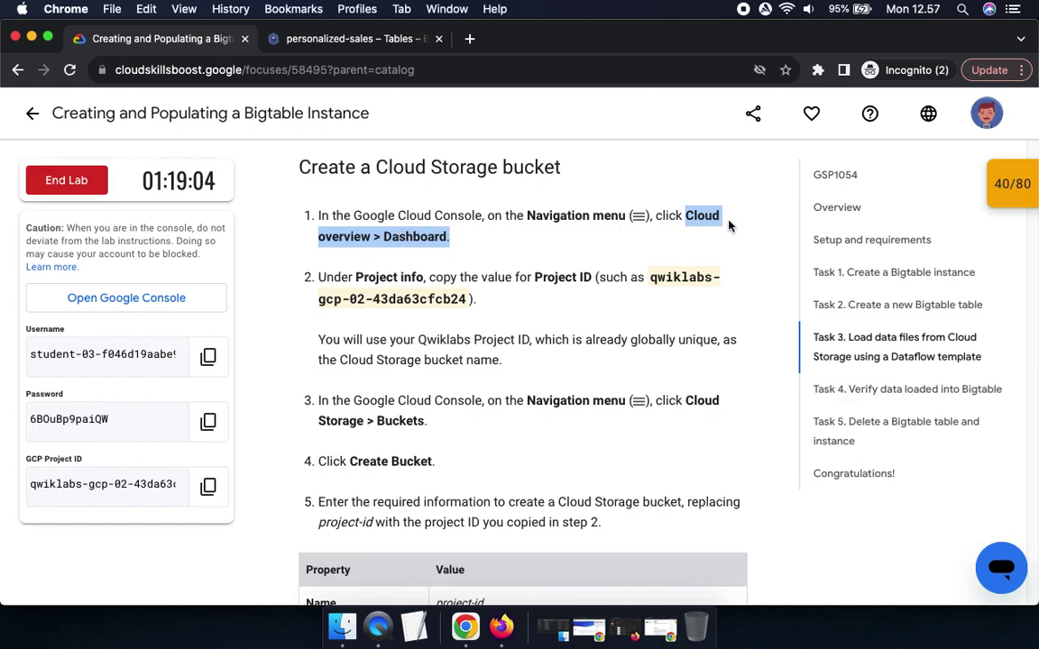
click(371, 40)
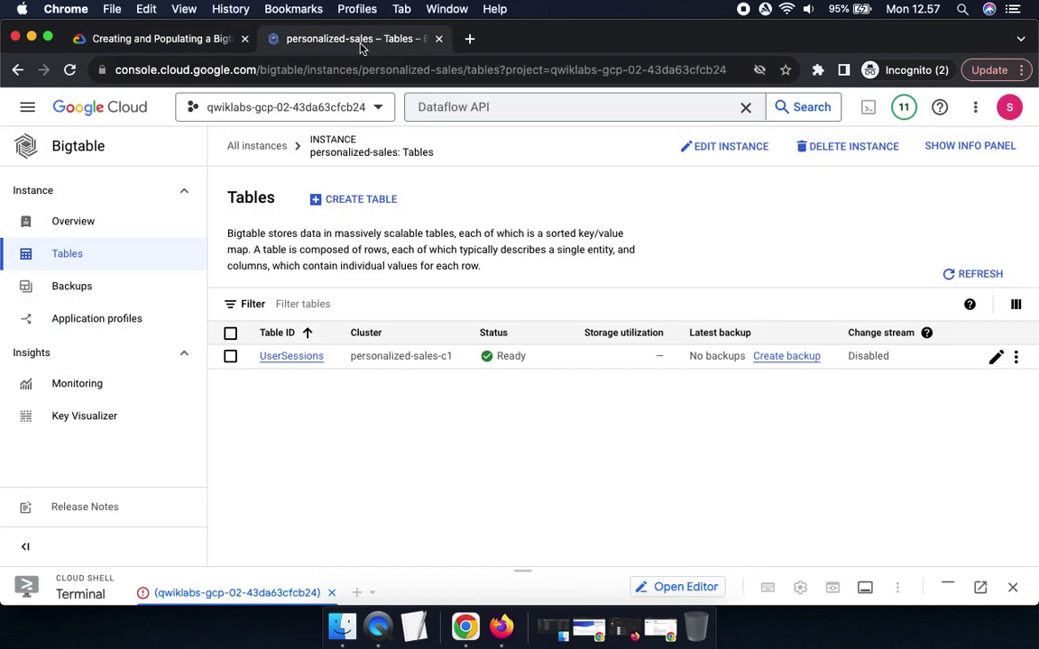
click(27, 108)
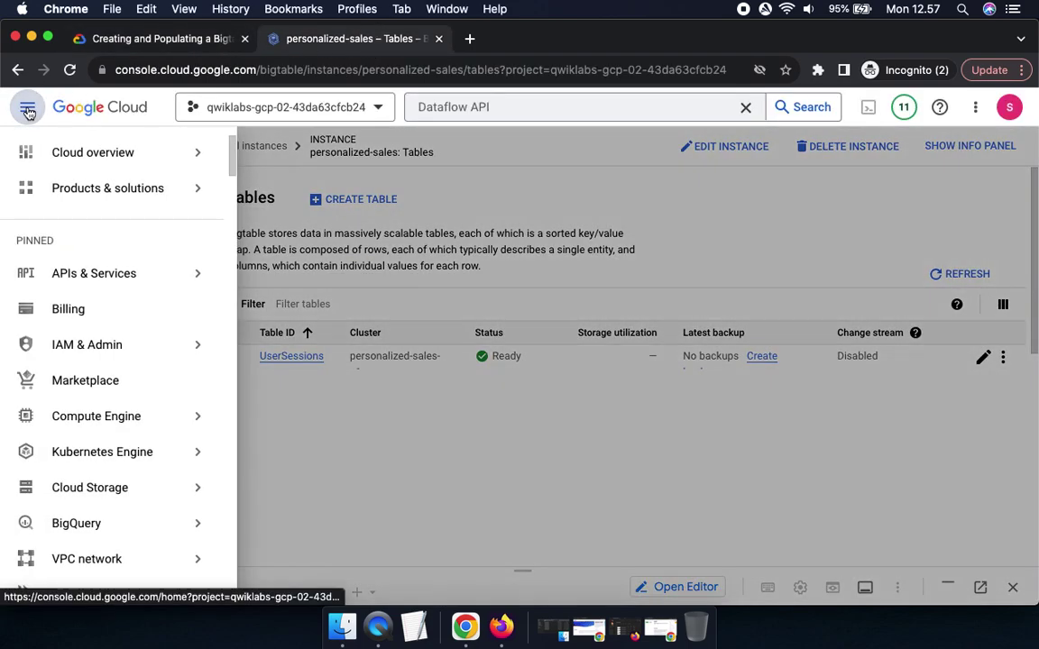
mouse_move(91, 162)
right_click(260, 161)
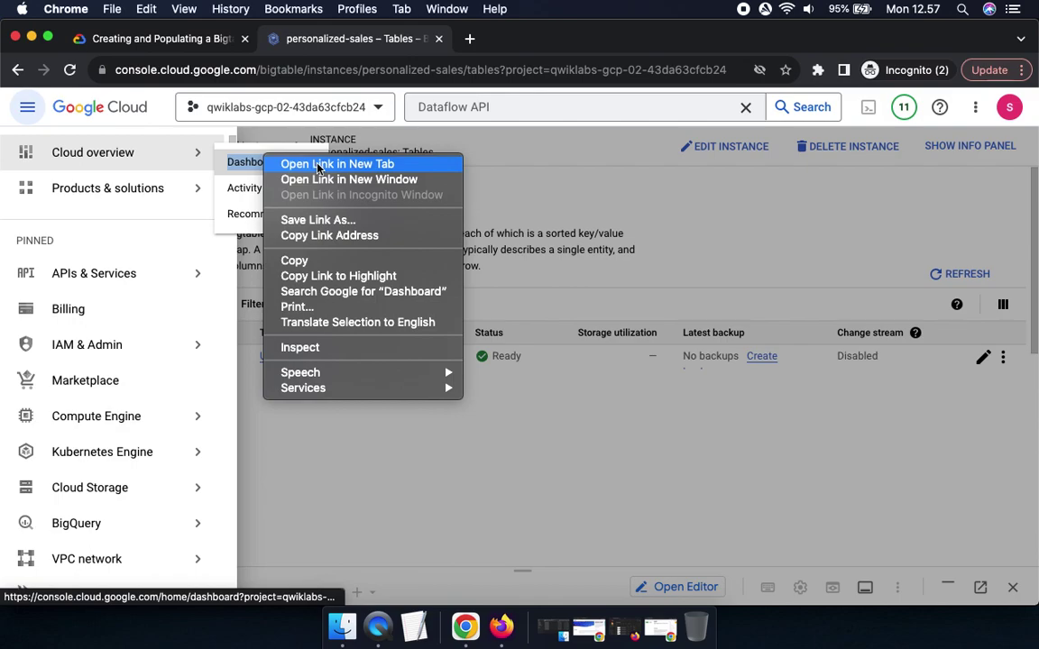
click(317, 164)
click(491, 38)
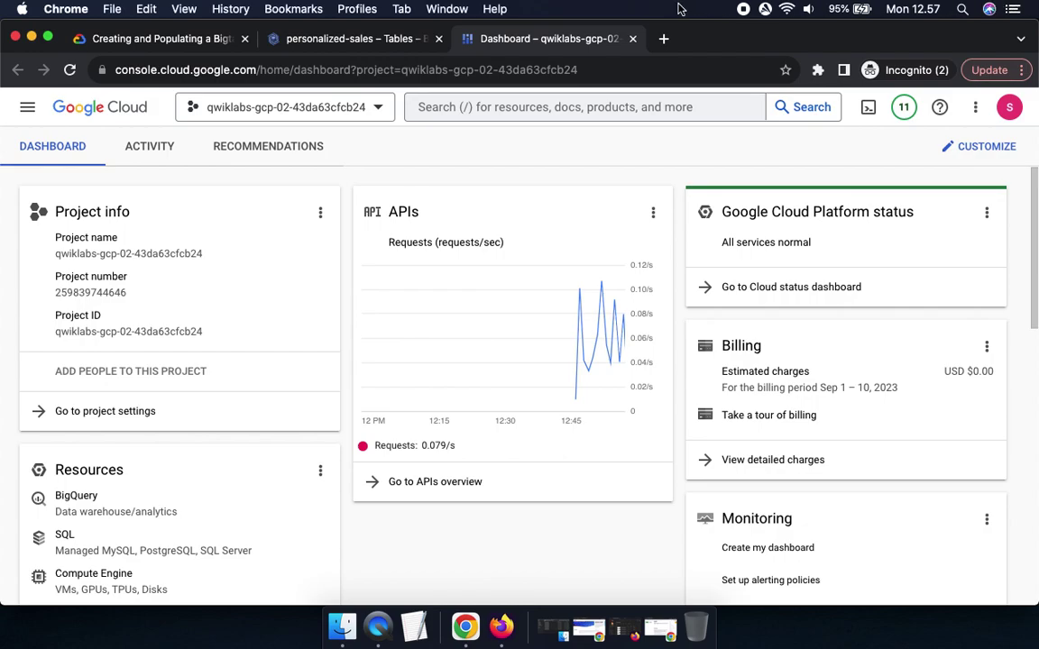
- Read the lab's Project ID instruction and locate that value in the dashboard's project info
click(157, 38)
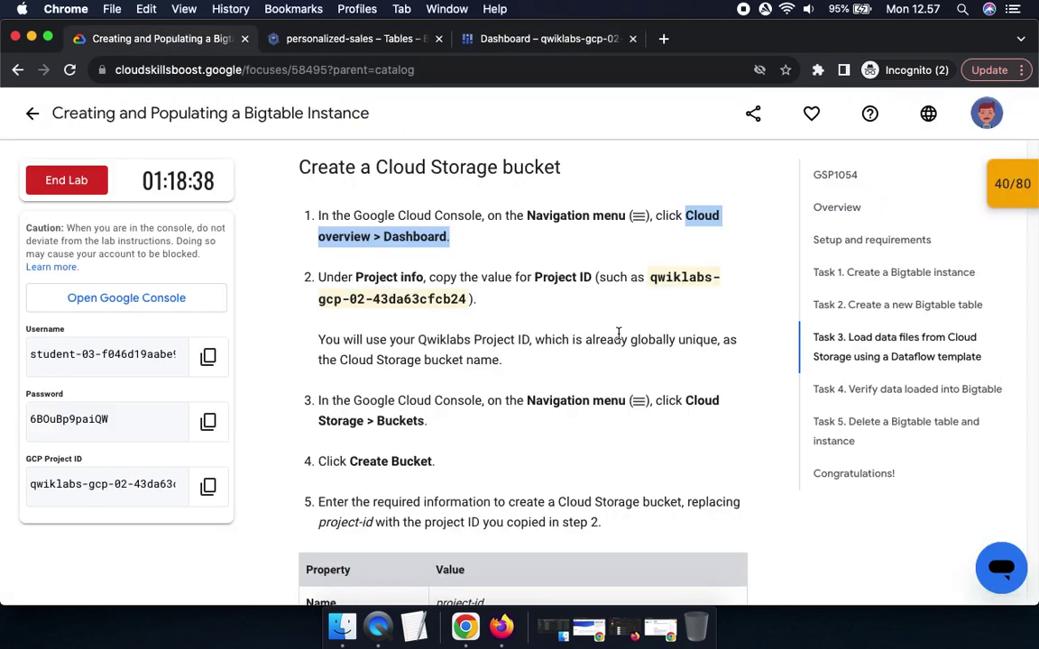
drag(354, 277, 607, 279)
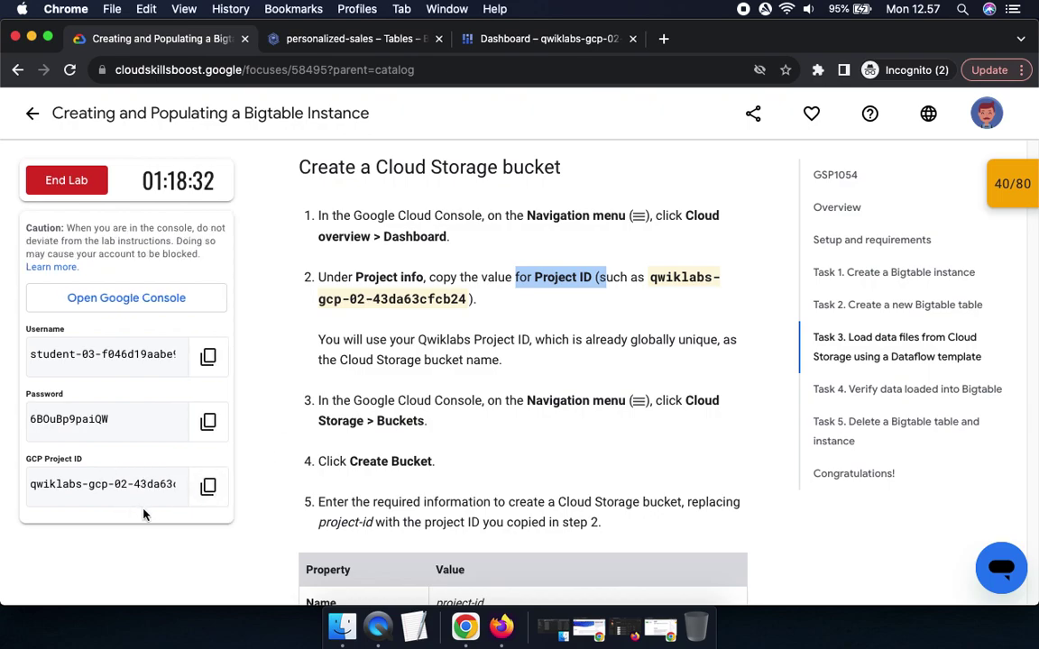
click(557, 38)
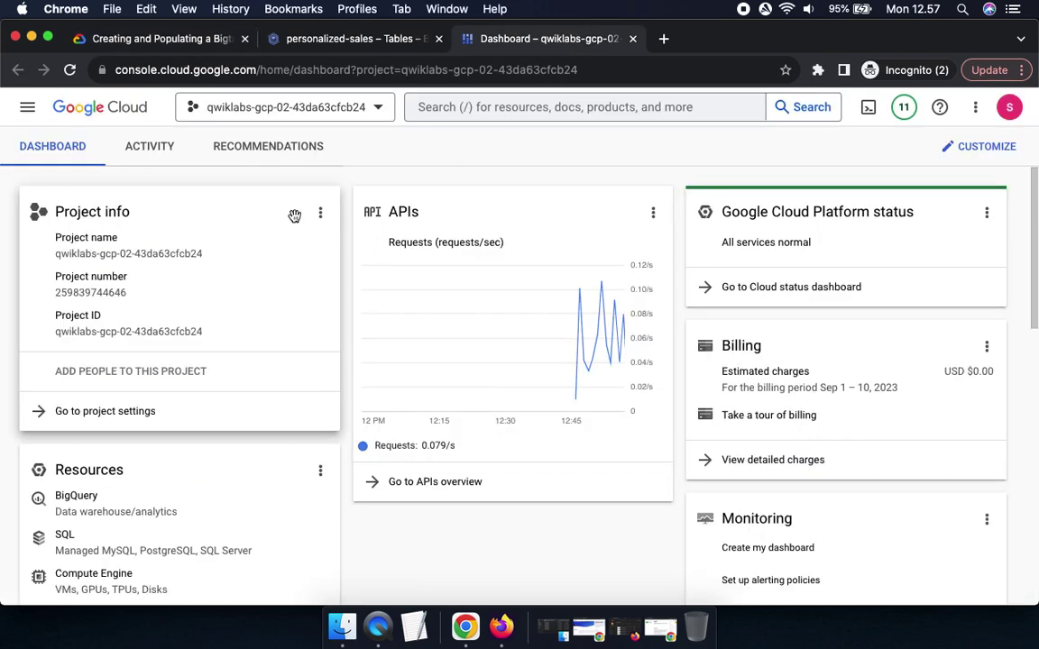
- Read the lab's bucket creation instructions and go to the Cloud Storage Buckets page in the console
click(131, 38)
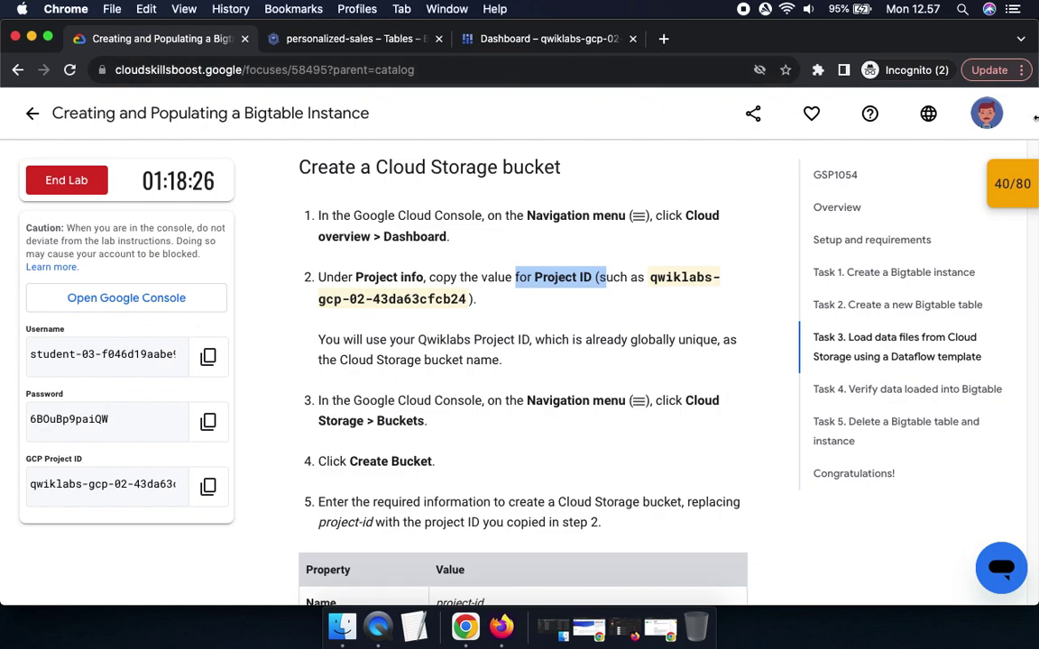
scroll(629, 412, down, 2)
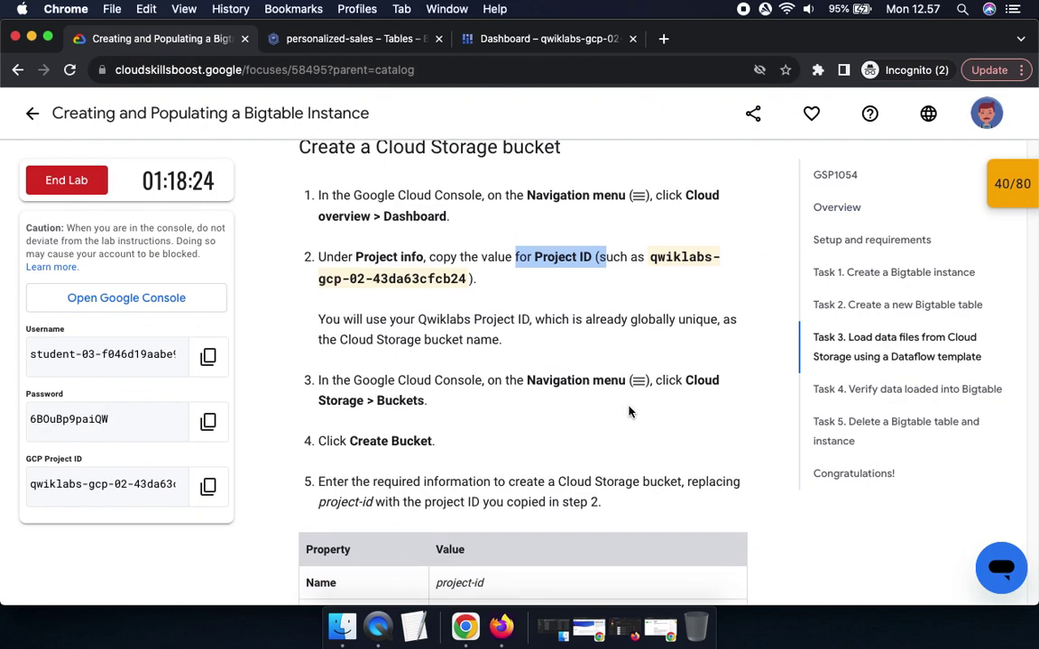
scroll(629, 412, down, 3)
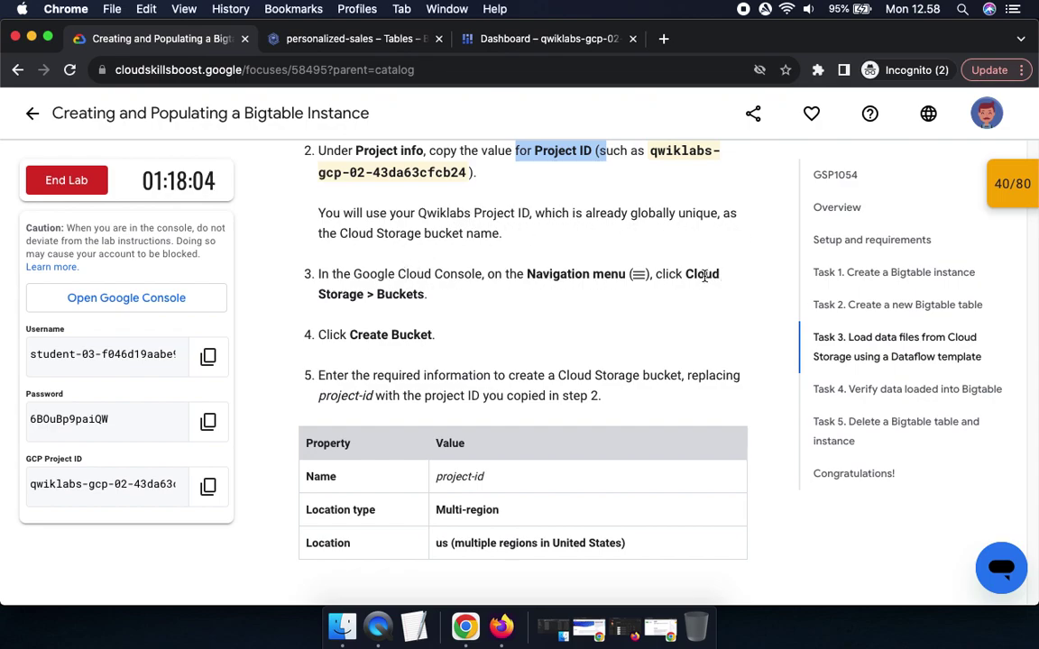
drag(685, 275, 696, 290)
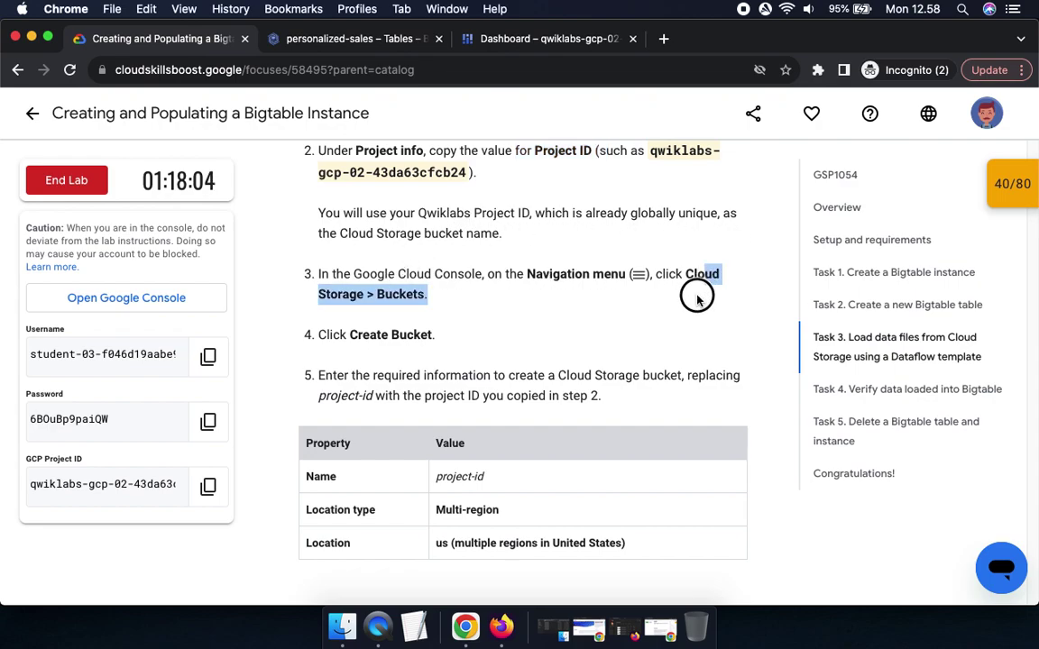
click(535, 39)
click(27, 109)
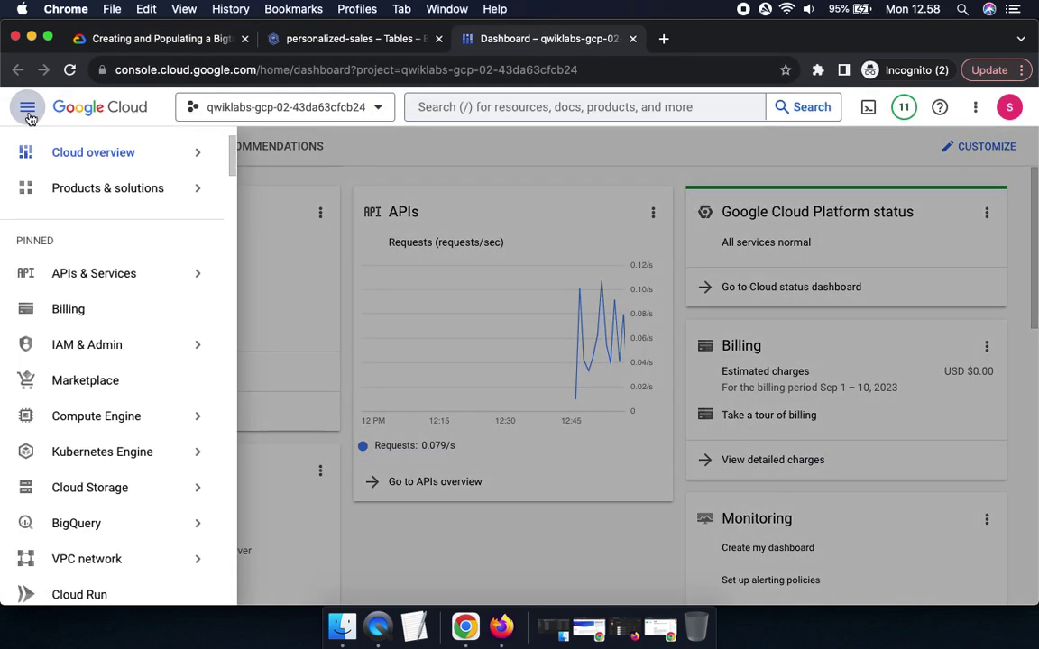
mouse_move(125, 487)
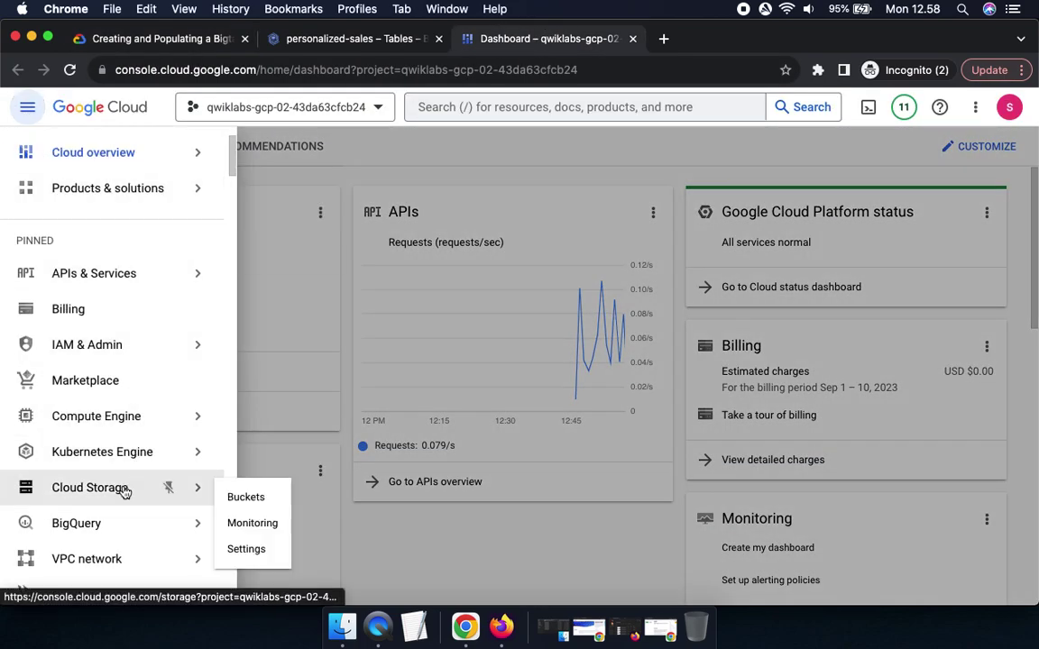
click(245, 499)
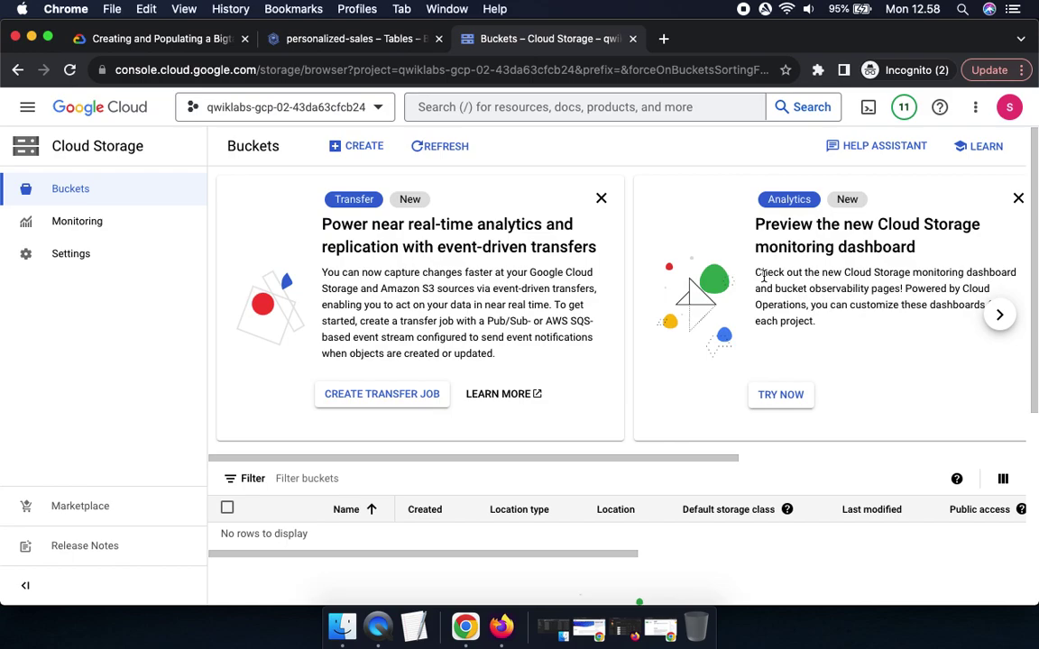
- Dismiss the monitoring, transfer and security announcements on the Buckets page and return to the lab instructions
click(1018, 197)
click(601, 198)
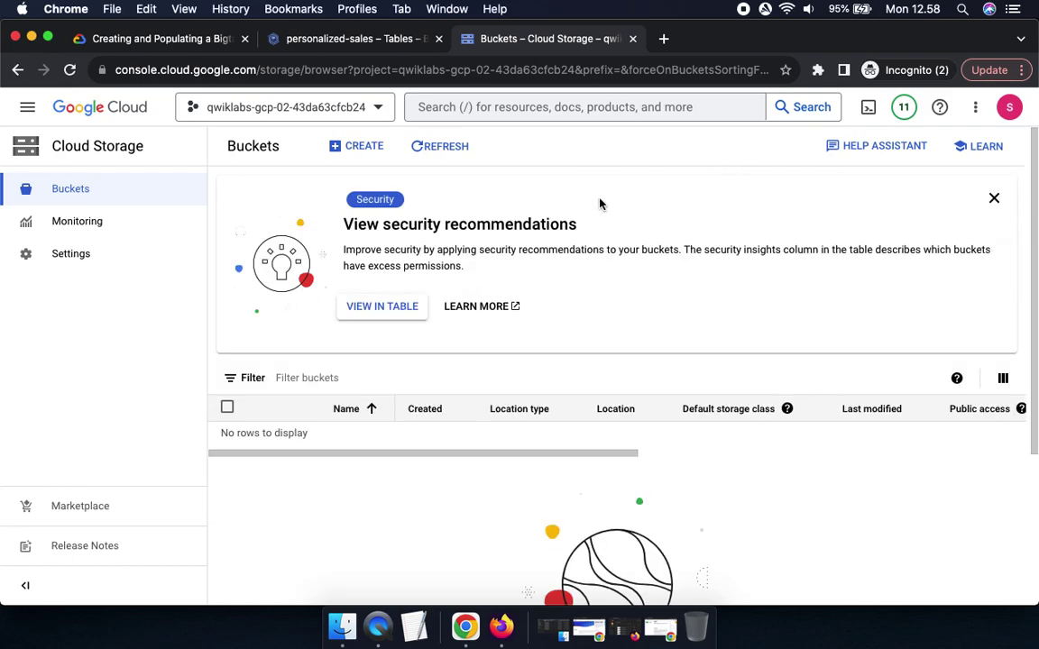
click(995, 199)
click(184, 40)
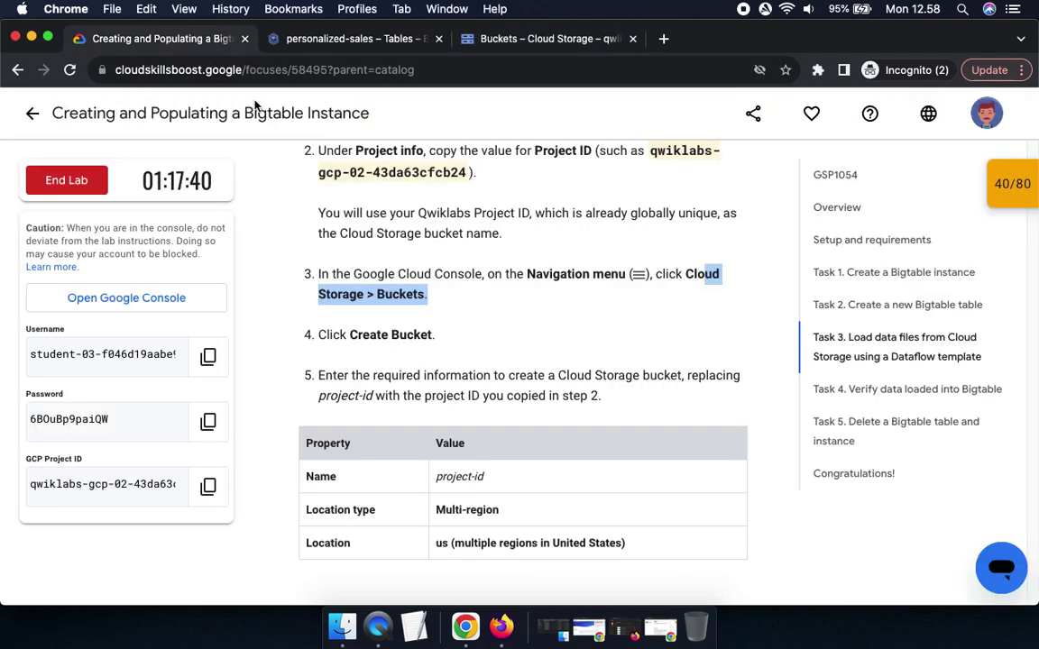
- Read the lab's Create Bucket instruction and start creating a new bucket in Cloud Storage
drag(350, 334, 433, 334)
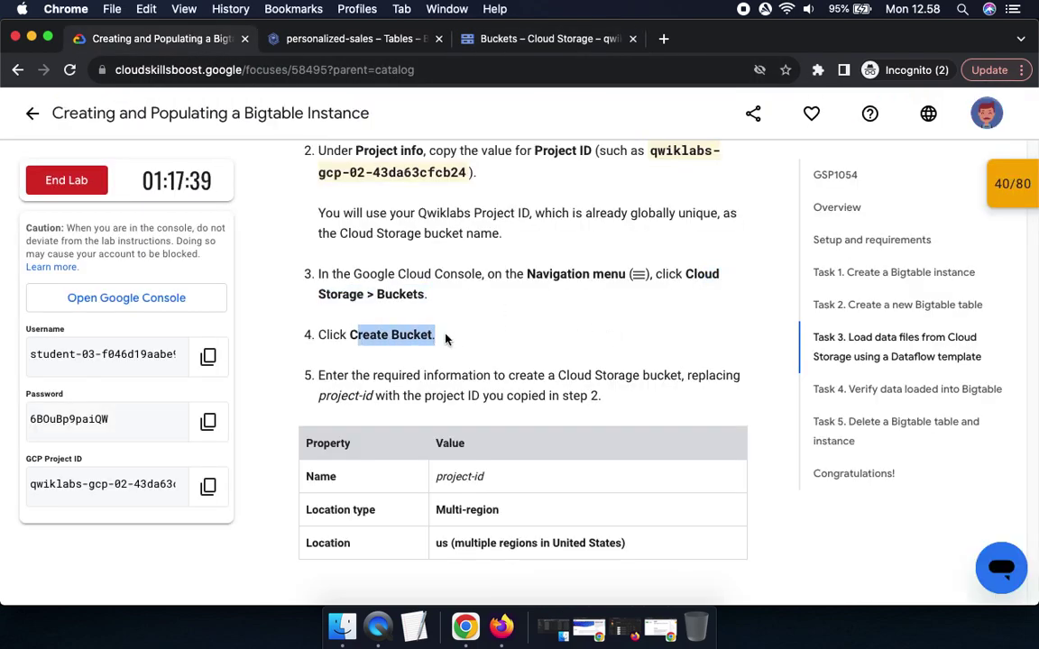
click(514, 40)
scroll(759, 413, down, 1)
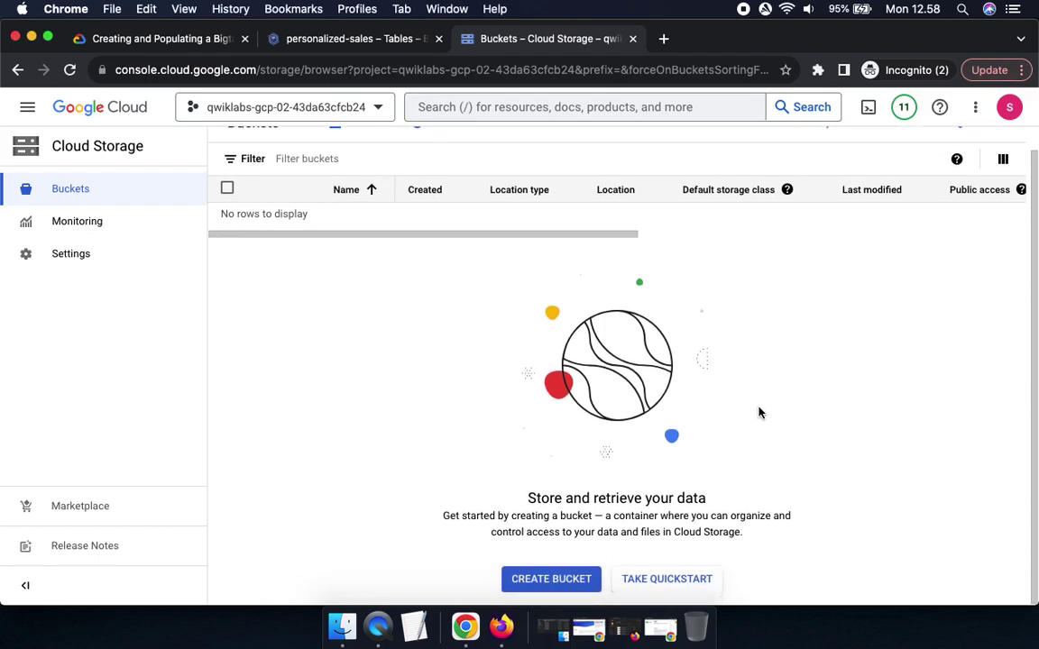
click(560, 579)
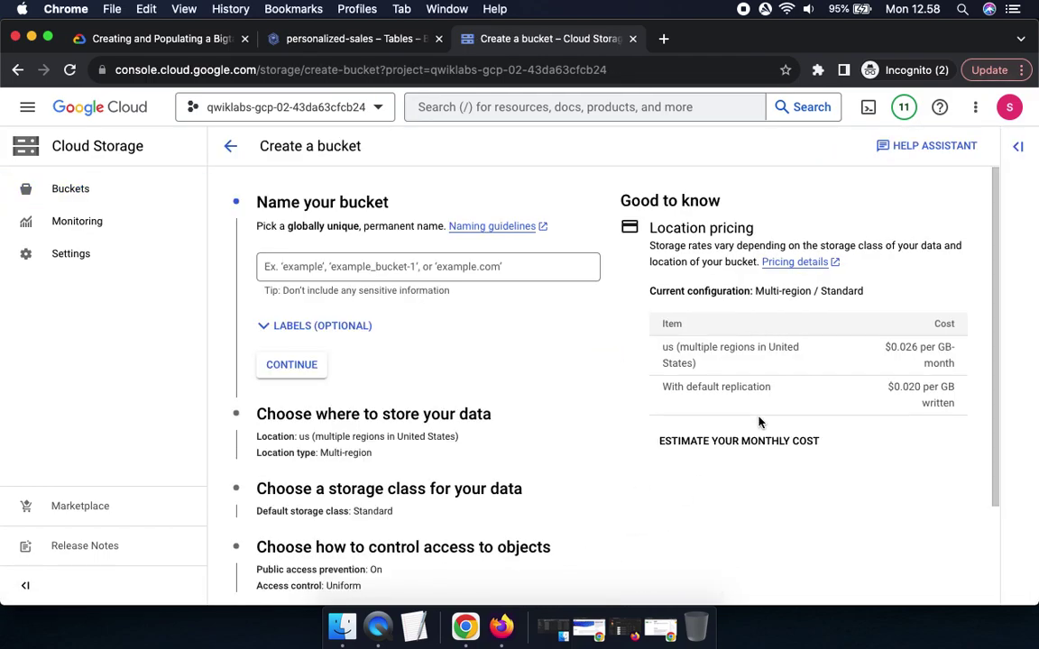
- Name the bucket with the lab's project ID, qwiklabs-gcp-02-43da63cfcb24, and continue to the location settings
click(115, 38)
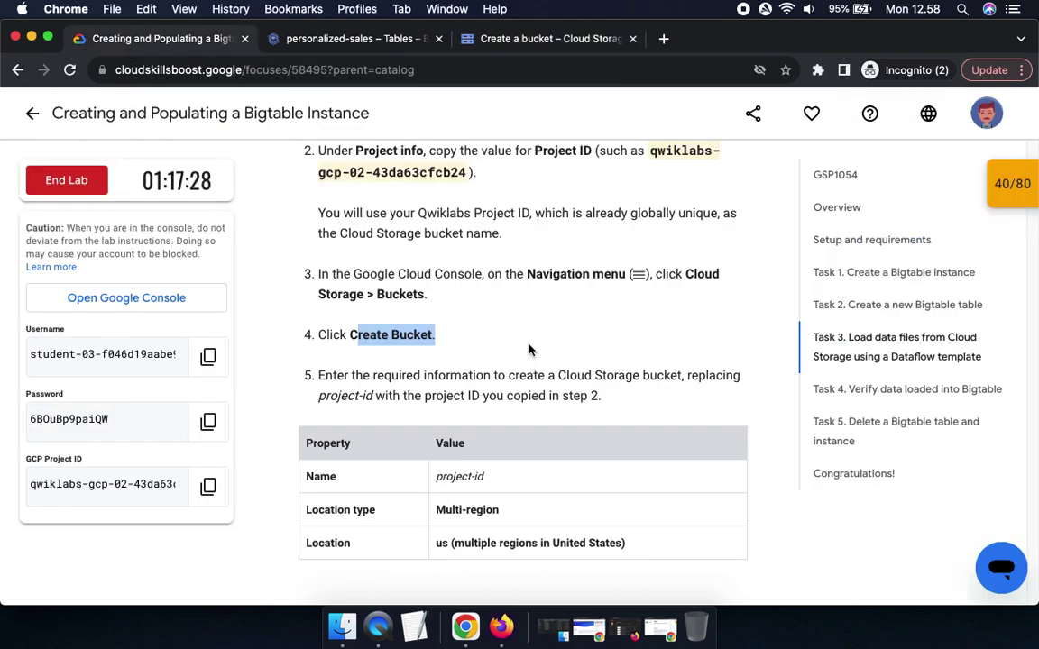
scroll(523, 336, down, 1)
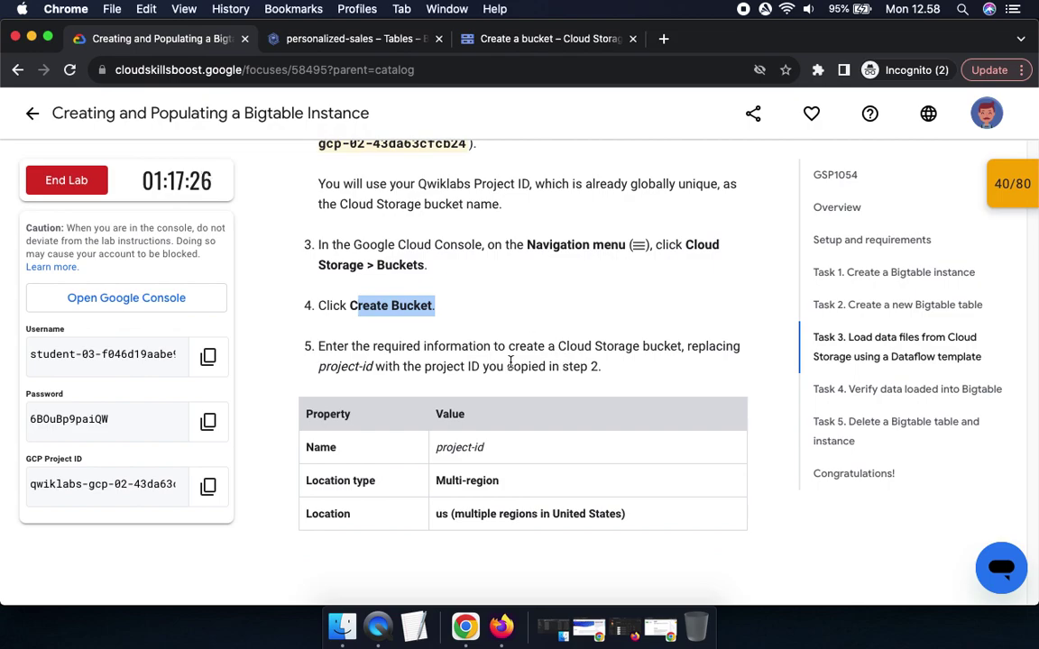
scroll(527, 311, down, 4)
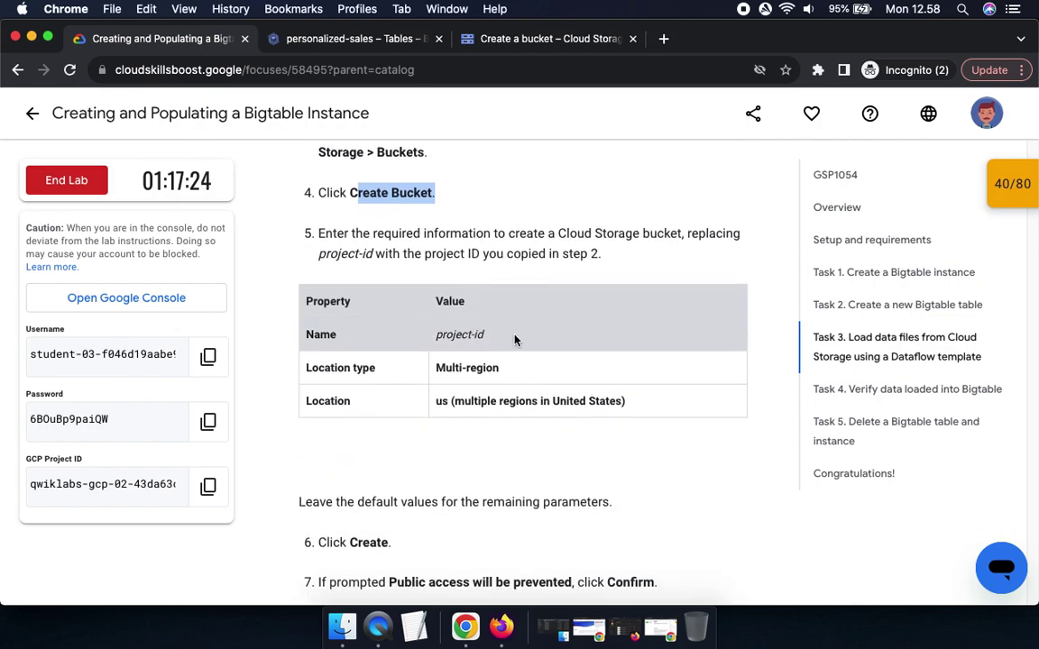
click(208, 486)
click(538, 38)
click(326, 268)
key(super+v)
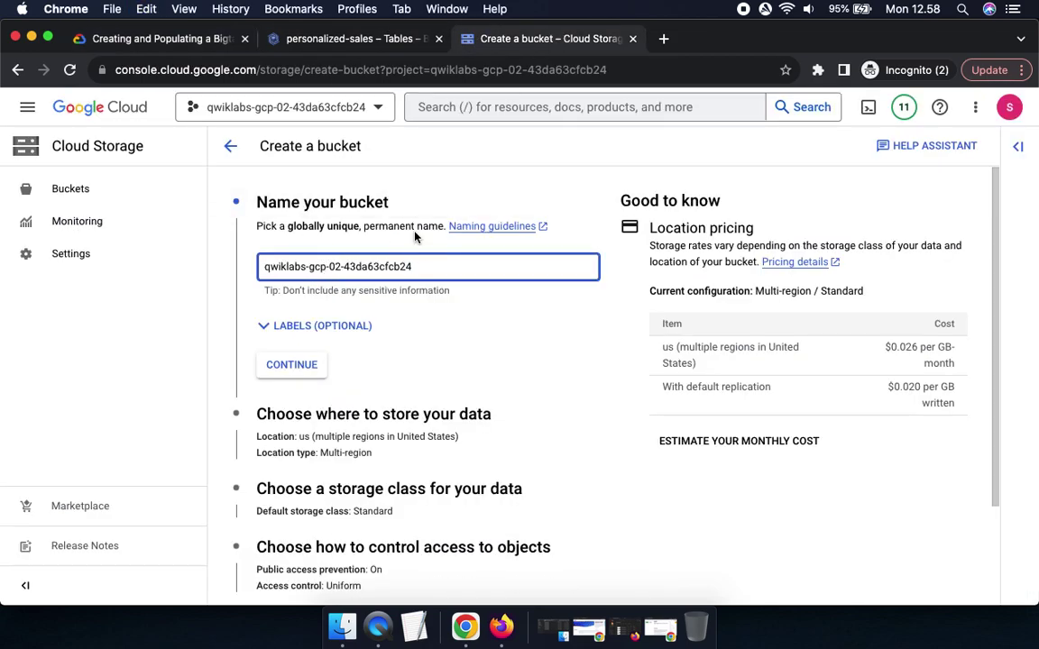
click(165, 39)
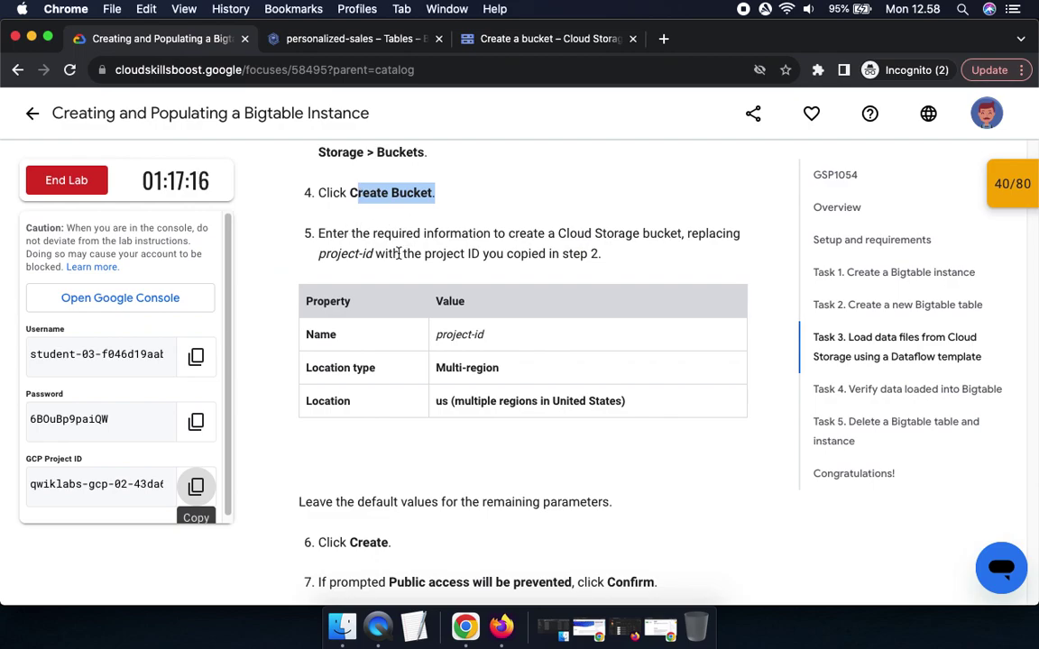
click(505, 38)
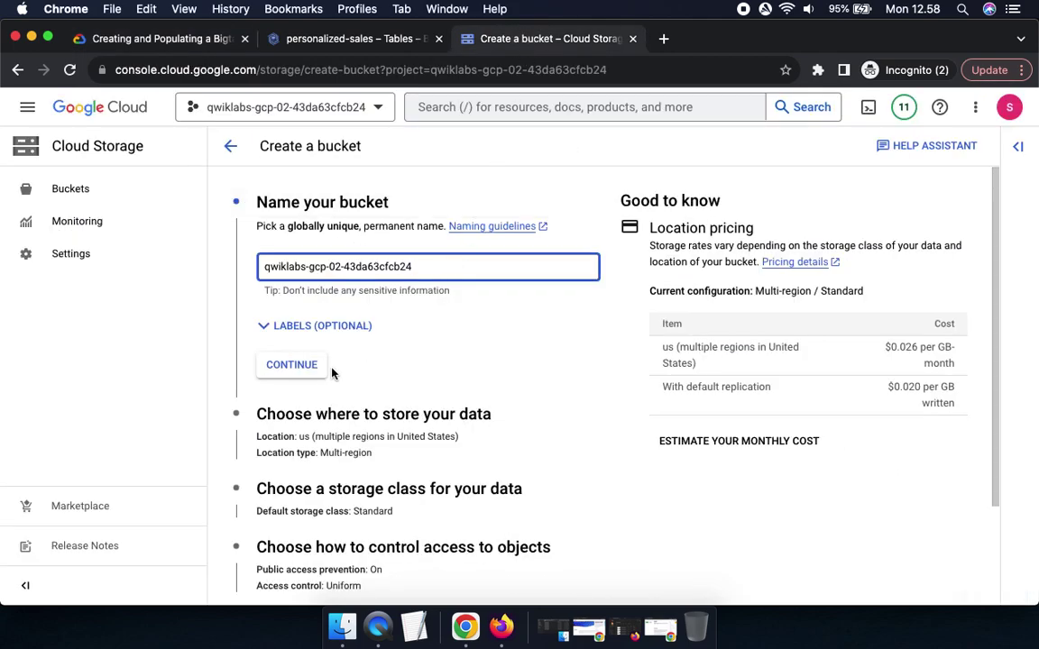
click(291, 366)
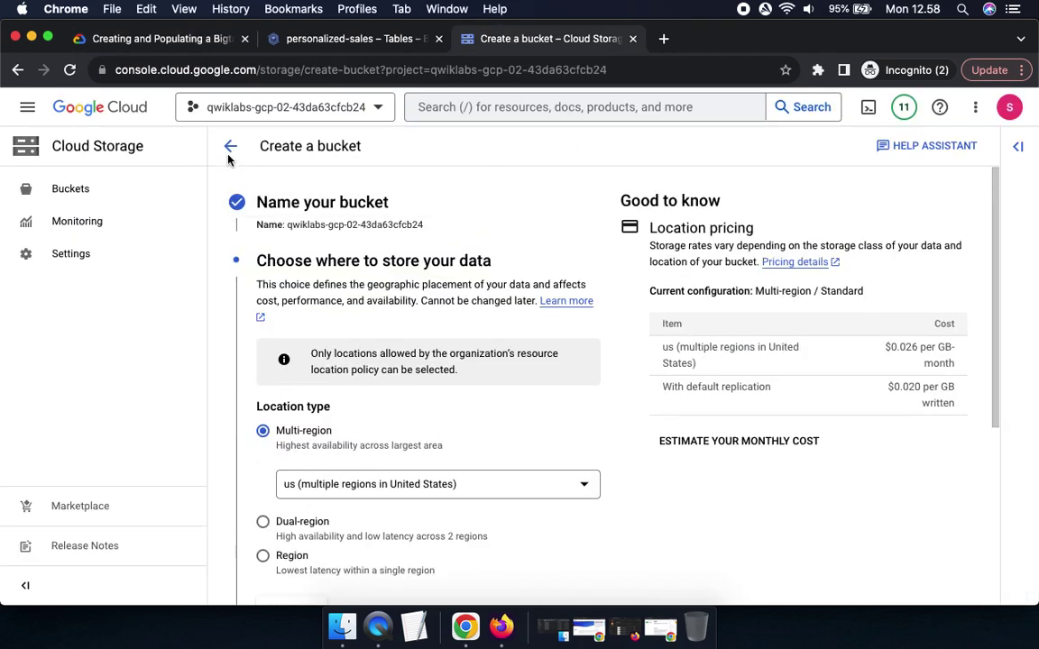
- Read the remaining bucket instructions, create the bucket with the default settings, and confirm public access prevention
click(155, 40)
scroll(491, 483, down, 5)
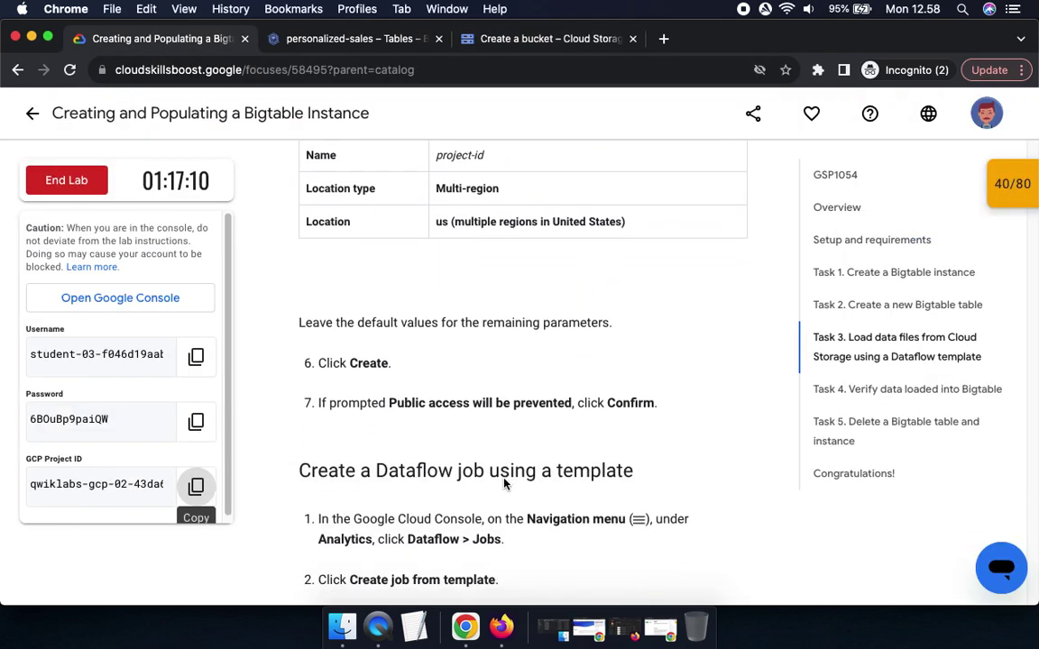
drag(334, 285, 458, 285)
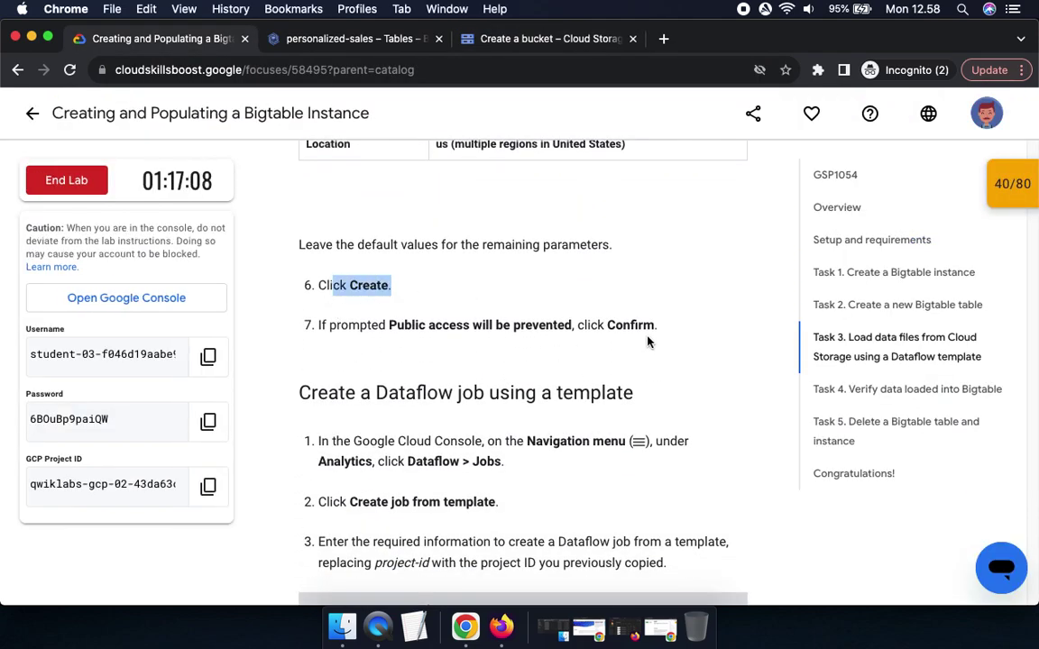
click(528, 38)
scroll(529, 371, down, 5)
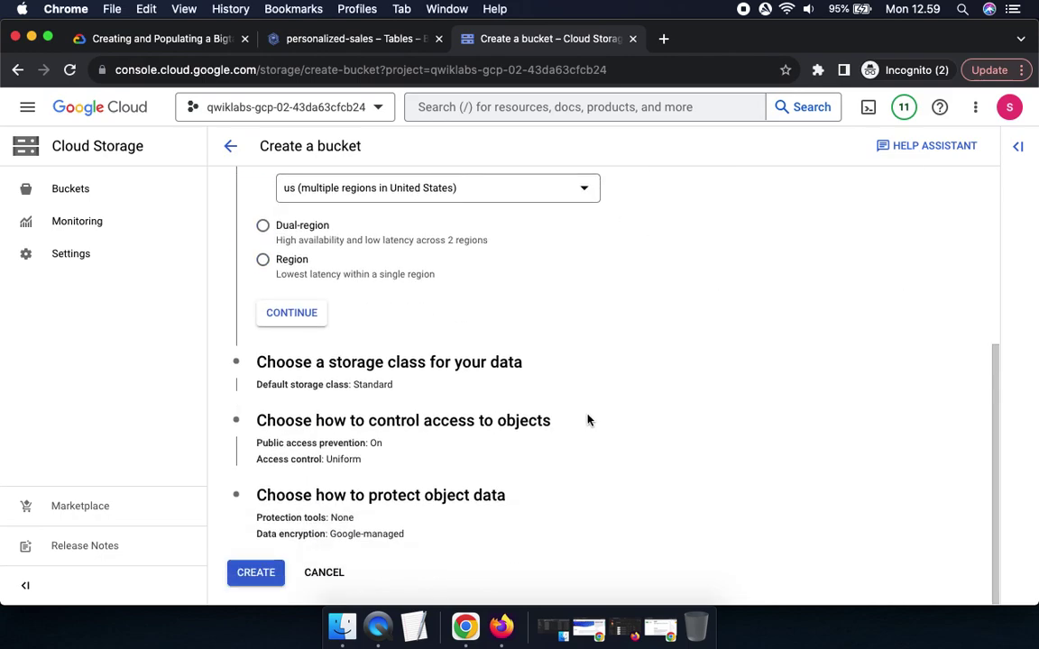
click(255, 575)
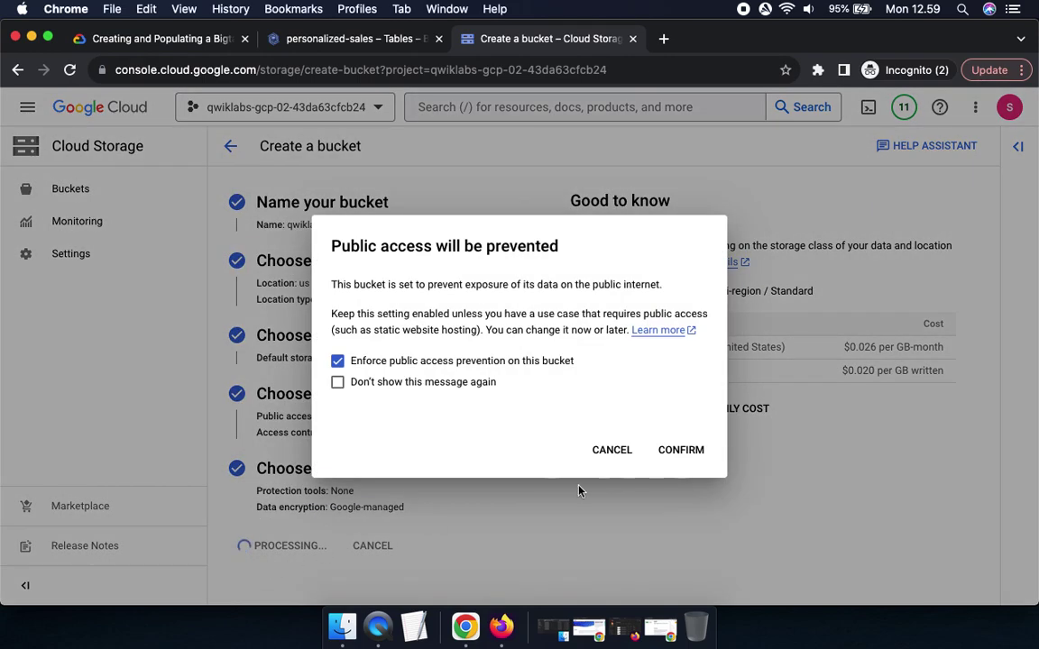
click(681, 450)
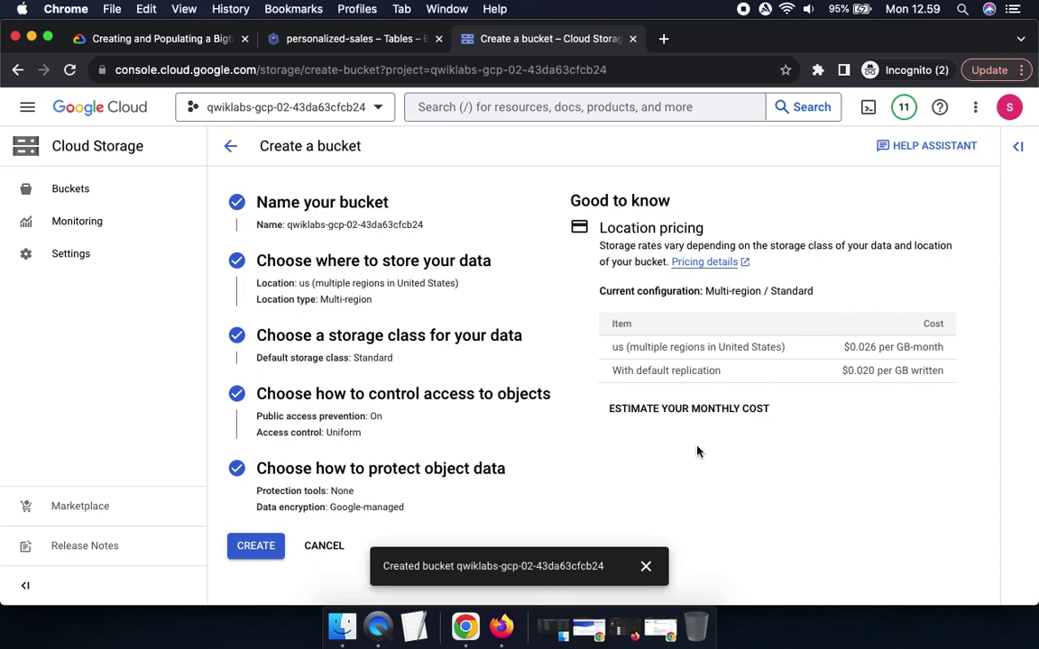
- Dismiss the creation notice and the sorting and filtering tip, and read the lab's first Dataflow job instruction
click(649, 565)
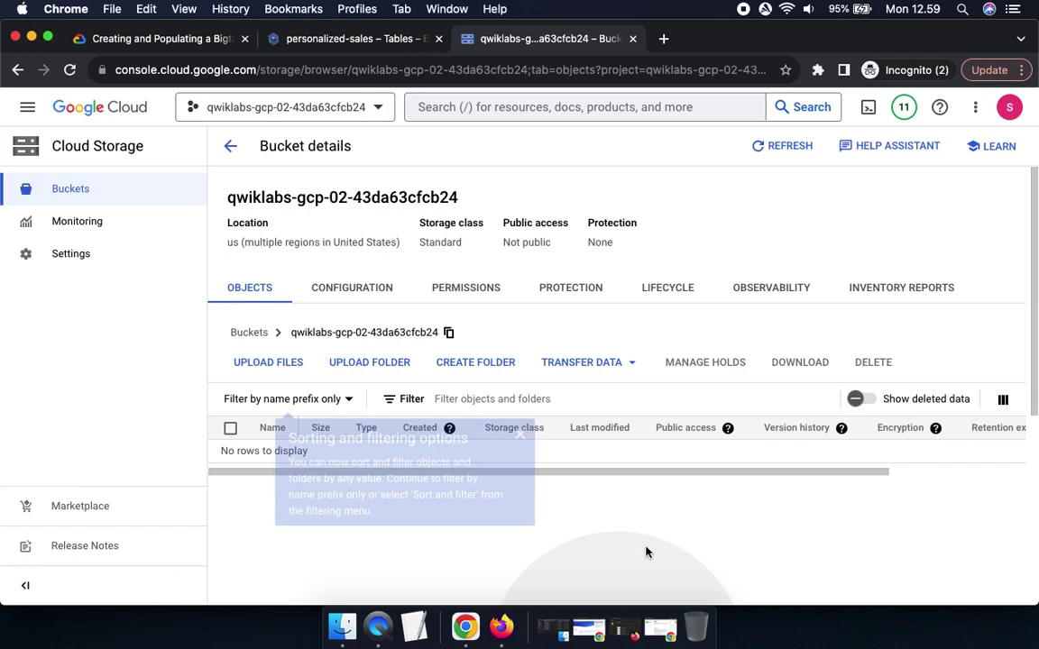
click(521, 436)
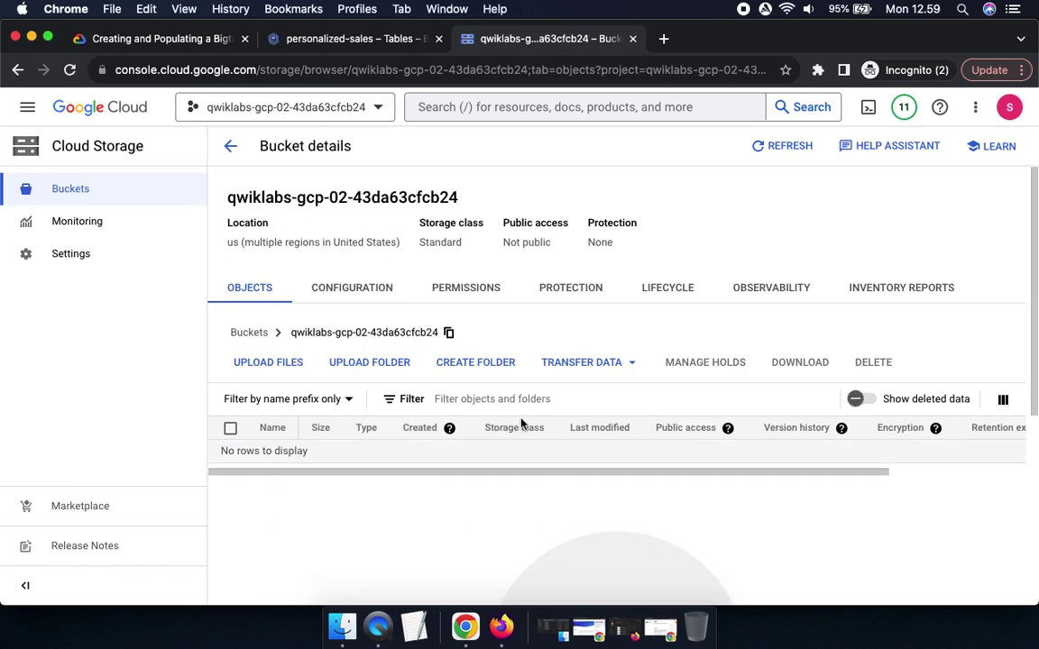
click(151, 38)
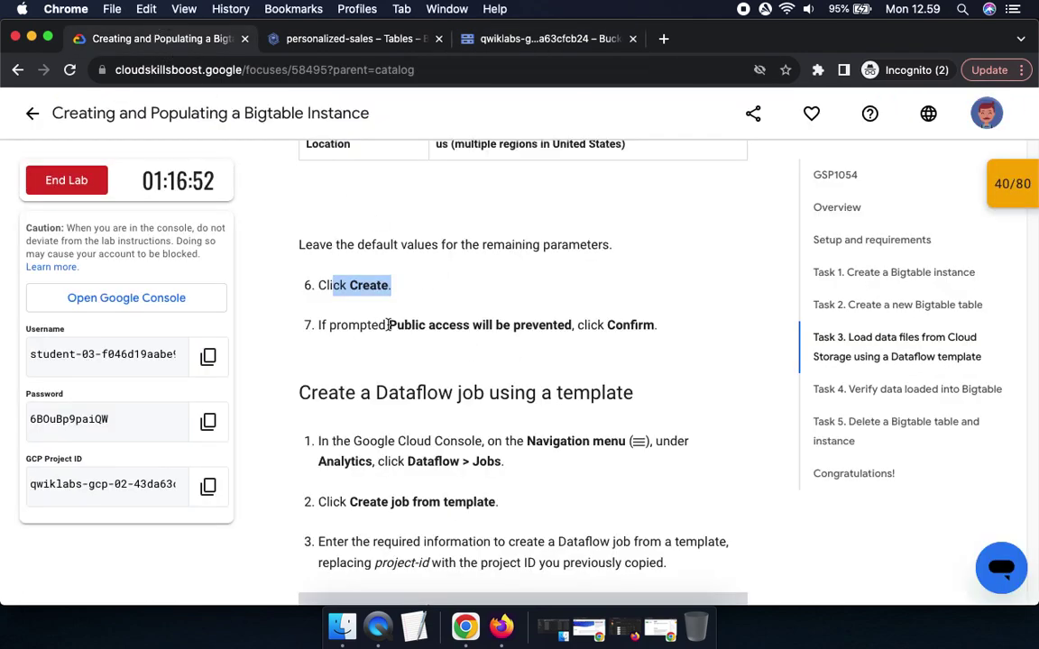
scroll(559, 379, down, 5)
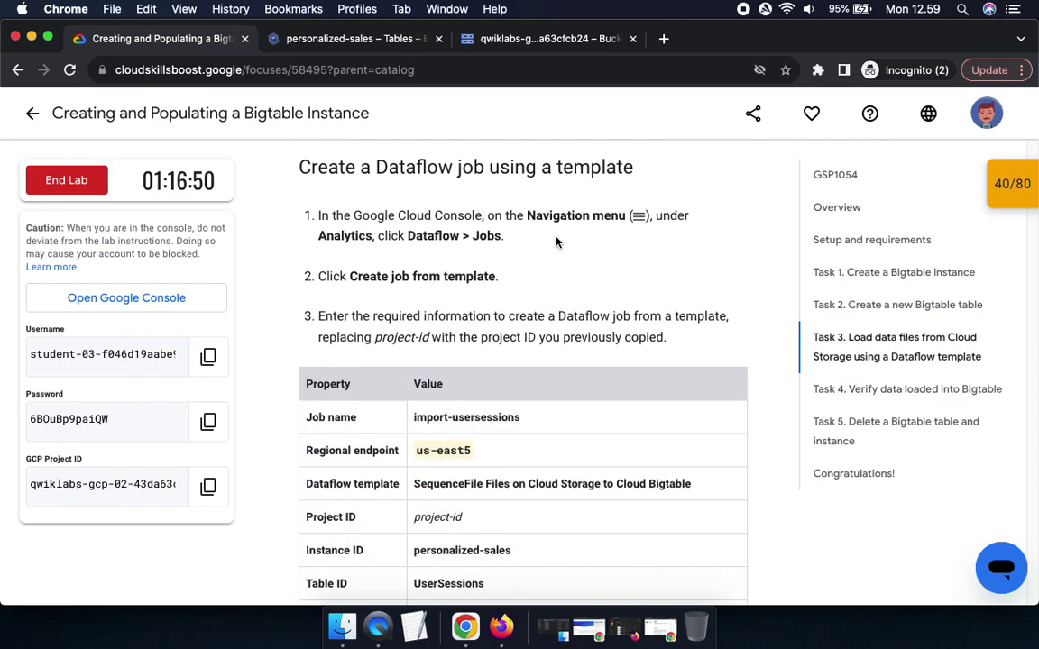
drag(526, 215, 619, 255)
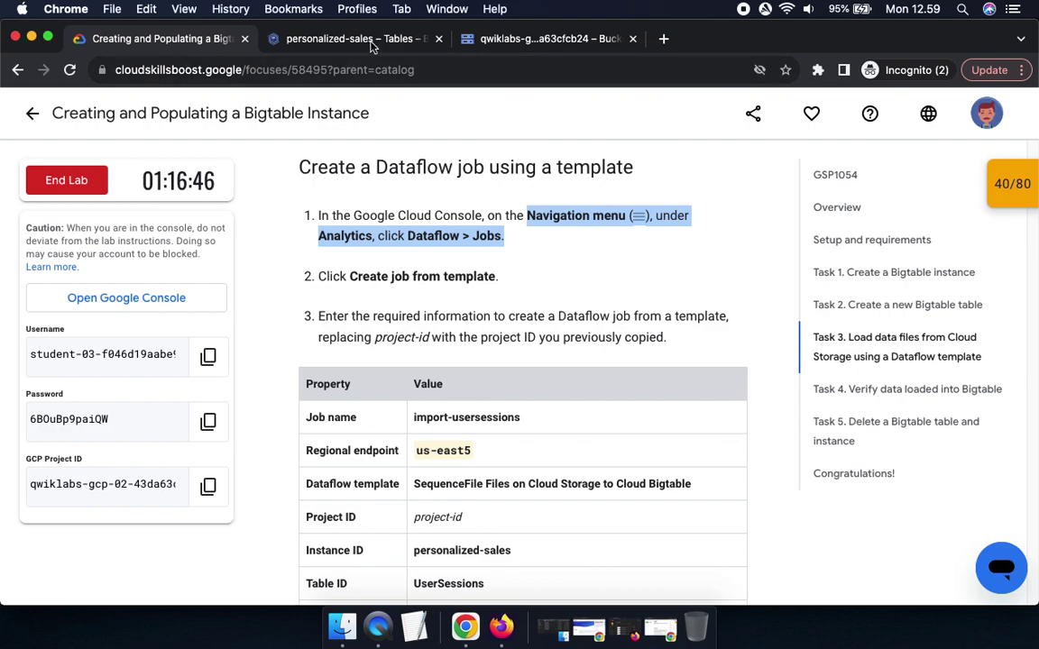
- Close the navigation menu left open on the Bigtable page and open the Dataflow Jobs page from the bucket's browser tab
click(354, 39)
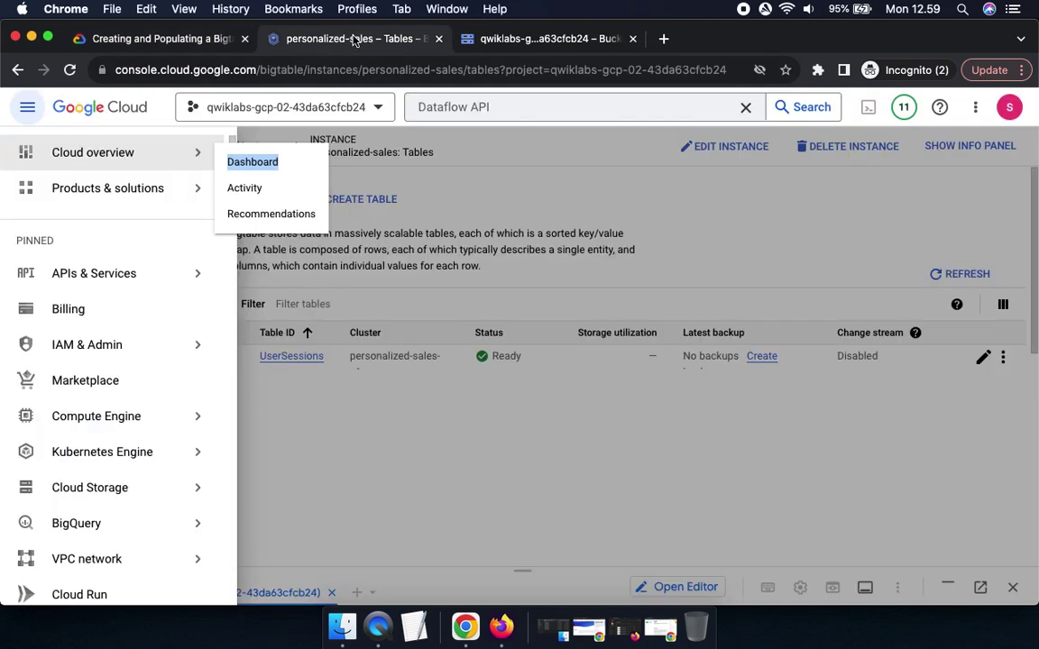
click(475, 457)
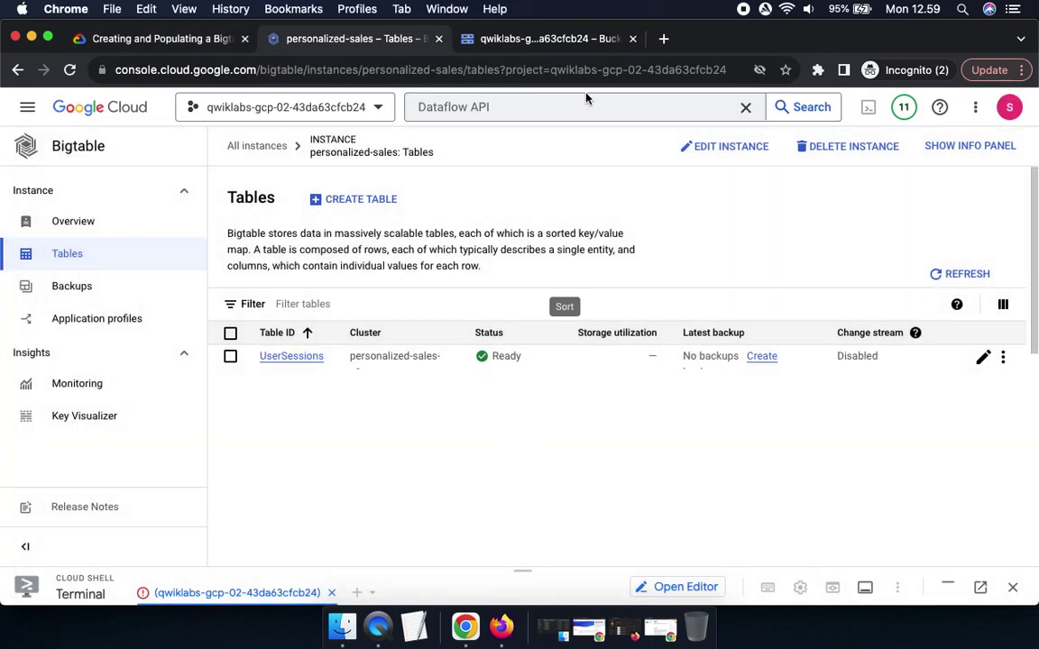
click(512, 40)
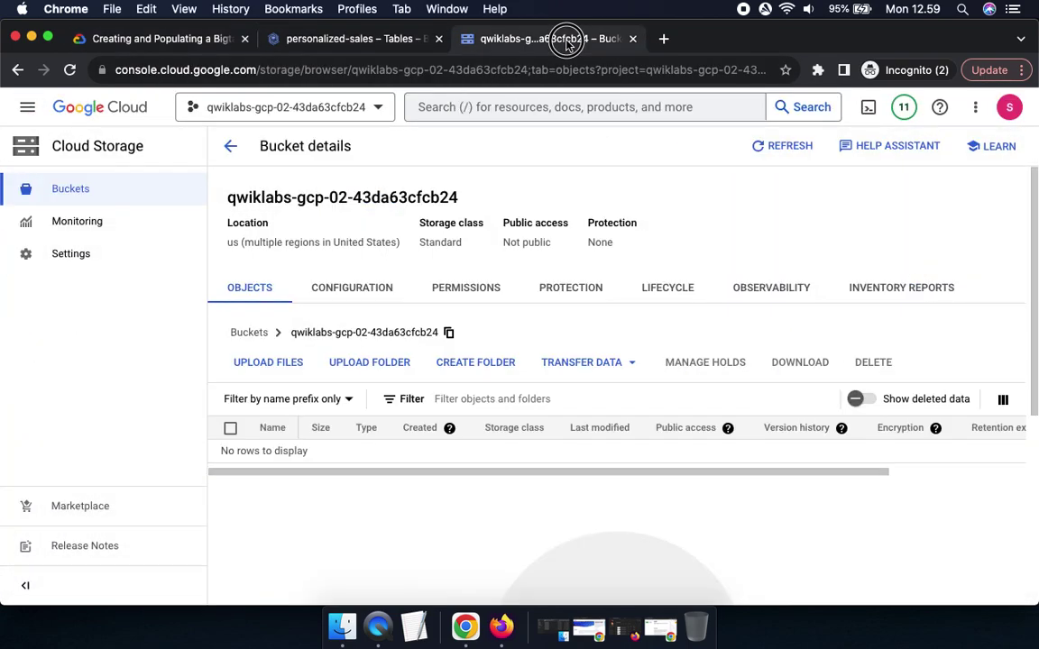
click(25, 112)
scroll(132, 405, down, 5)
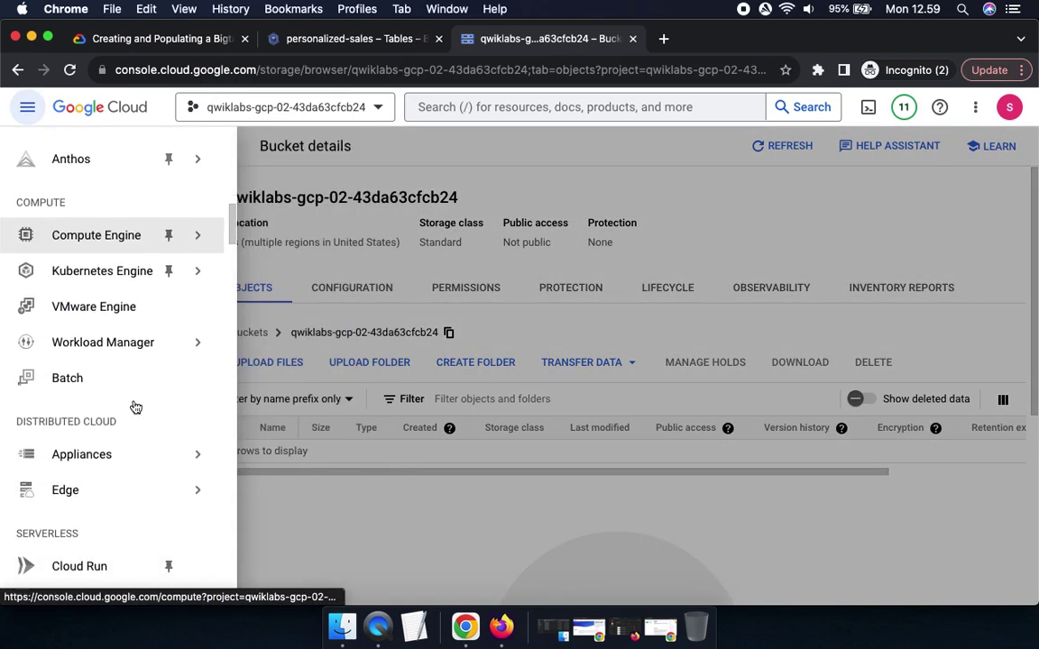
scroll(135, 408, down, 10)
scroll(134, 407, down, 15)
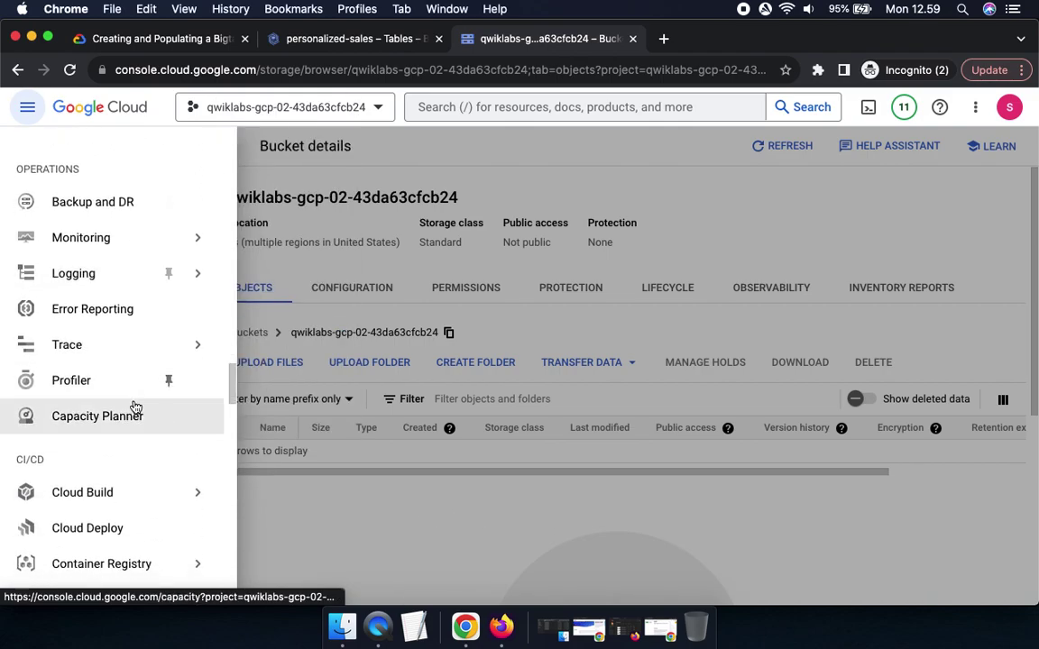
scroll(135, 407, down, 8)
scroll(135, 408, down, 4)
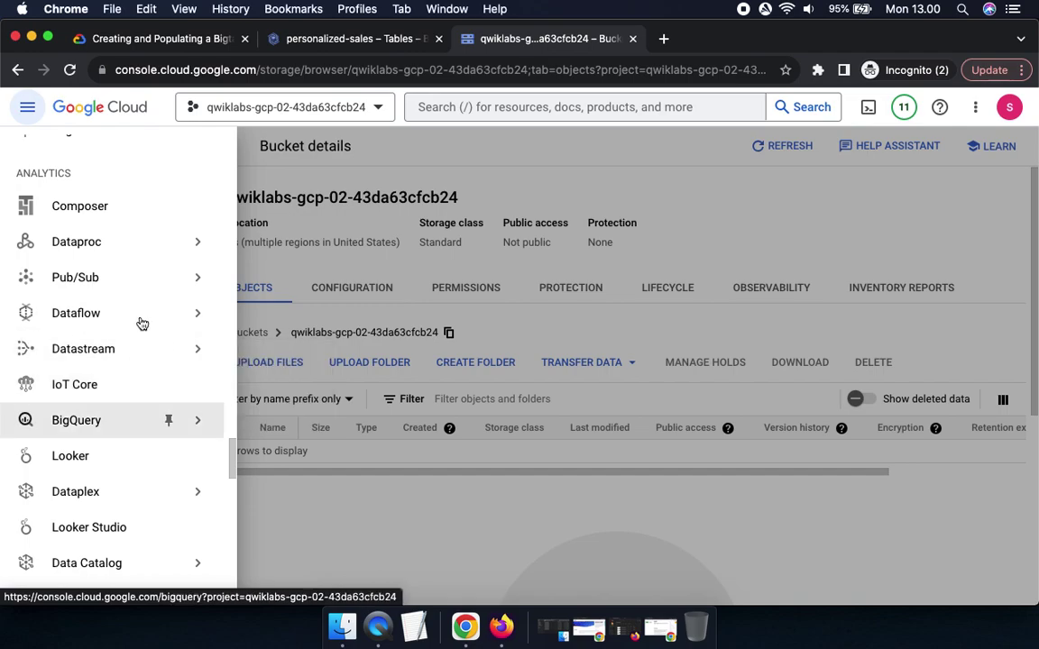
mouse_move(149, 318)
click(240, 348)
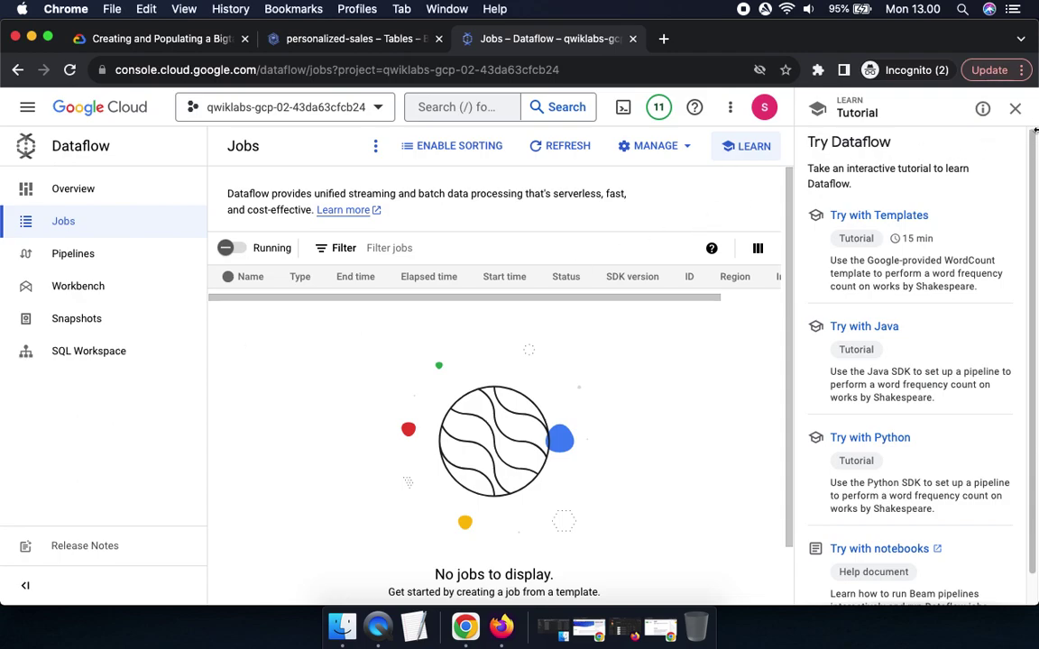
- Leave the Dataflow tutorial and check the Jobs page against the lab's Dataflow > Jobs instruction
click(1016, 109)
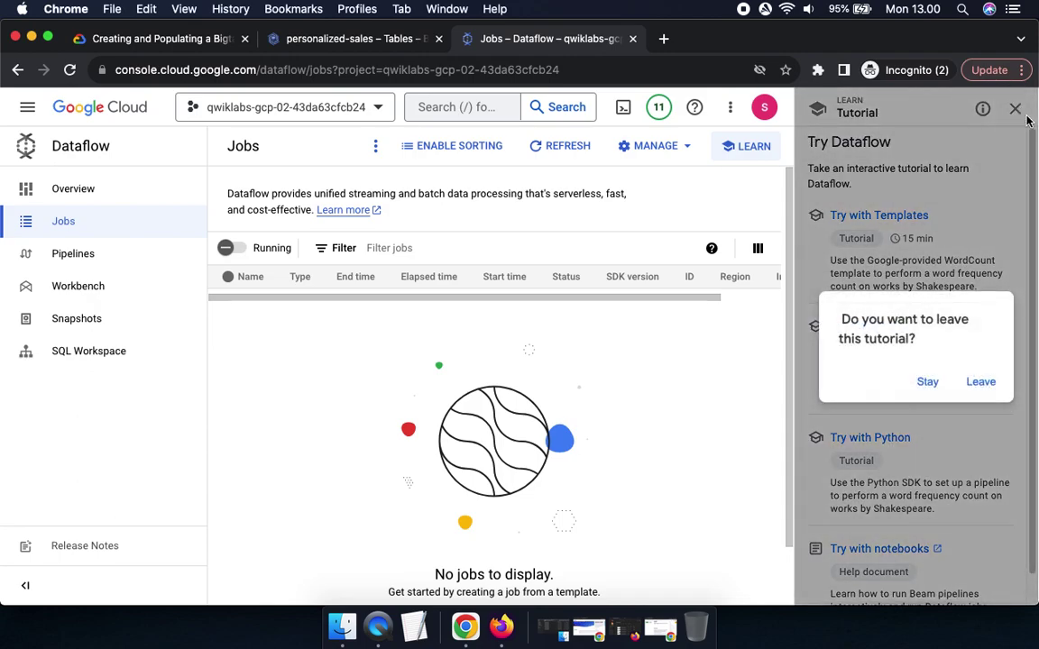
click(982, 383)
click(134, 38)
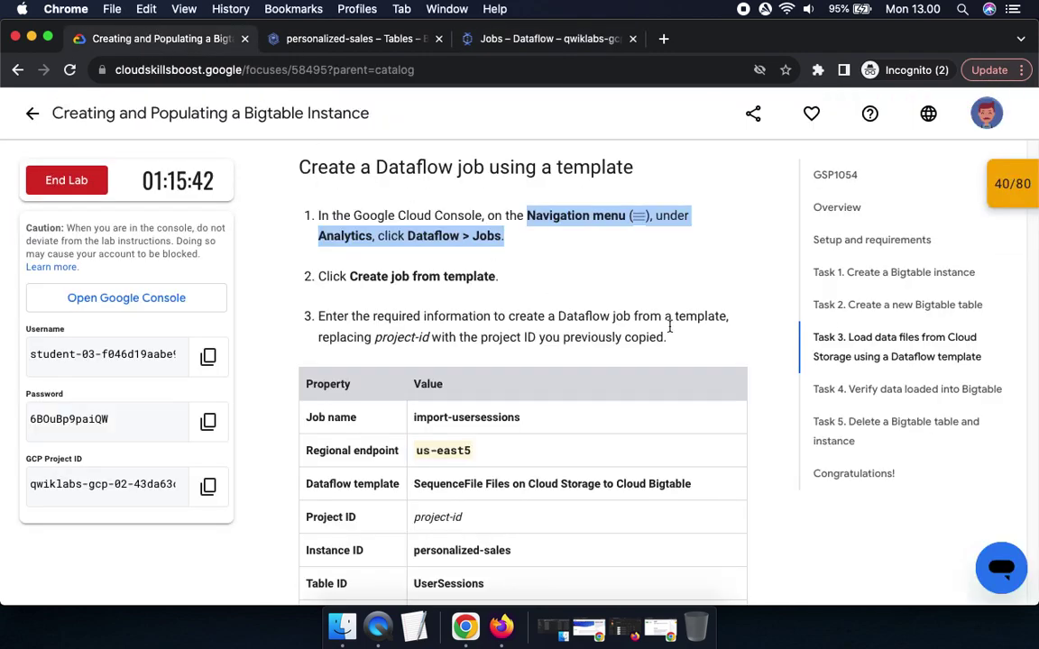
drag(408, 237, 505, 236)
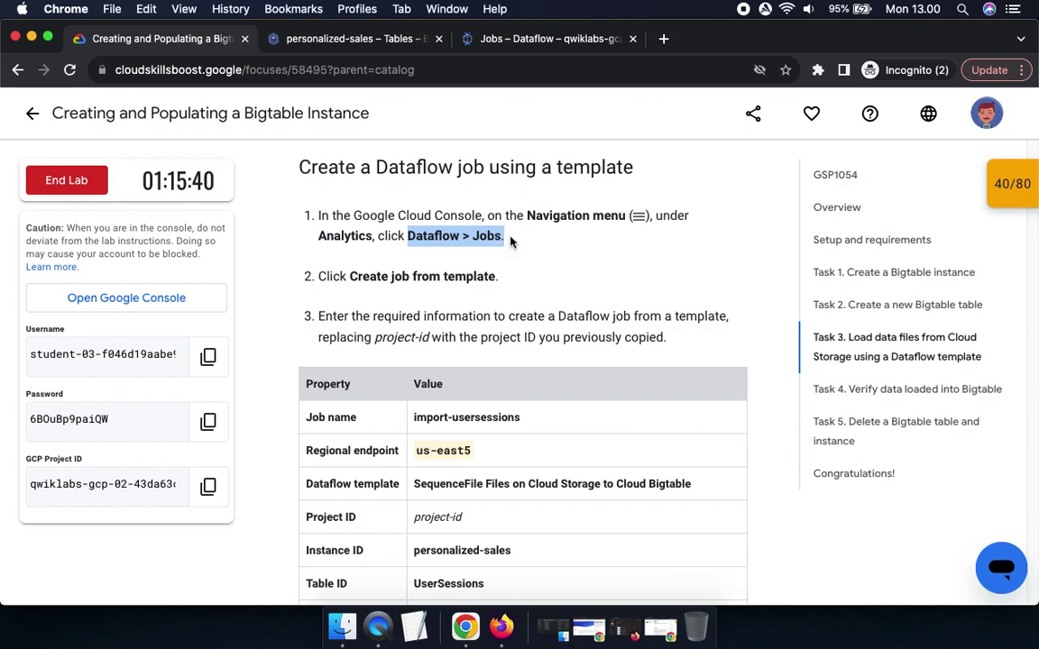
click(573, 41)
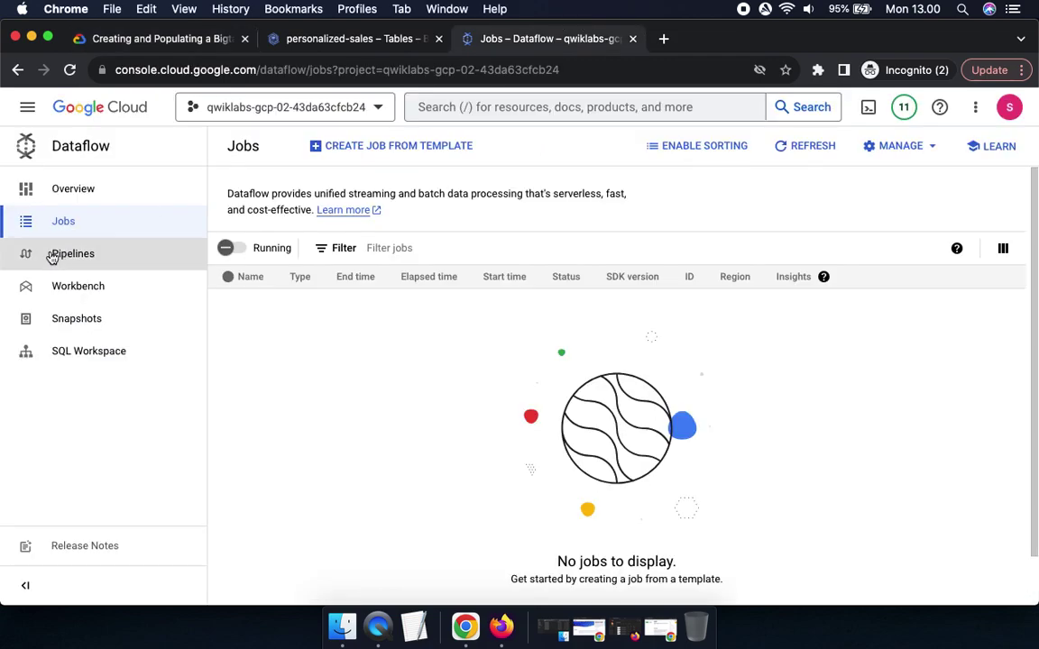
- Read the lab's next instruction and start creating a Dataflow job from a template
click(150, 40)
drag(341, 276, 515, 276)
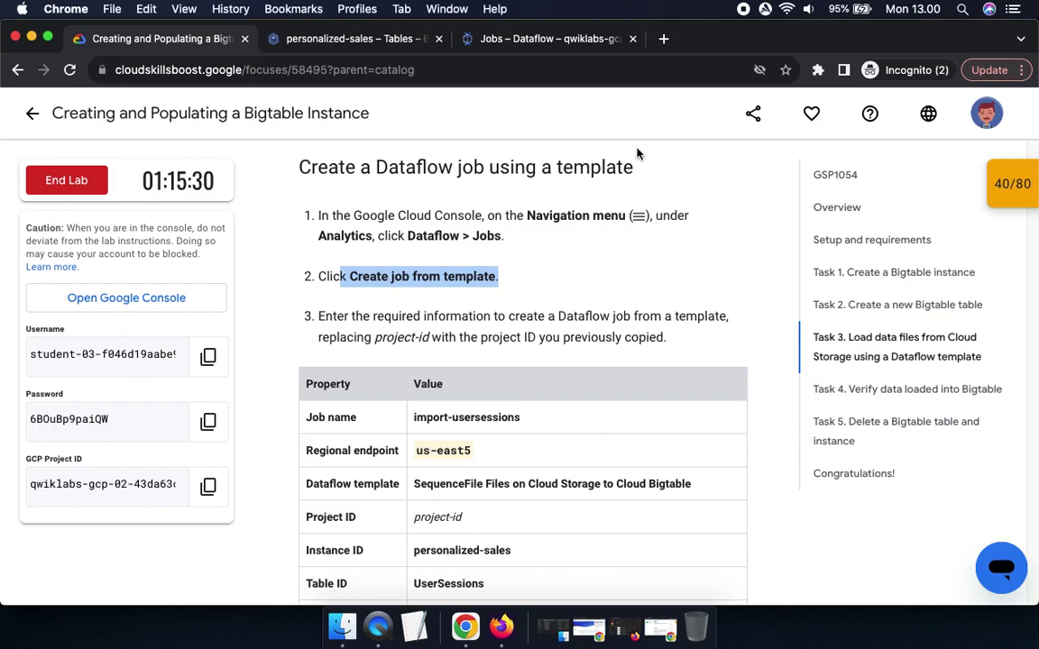
click(575, 39)
click(403, 146)
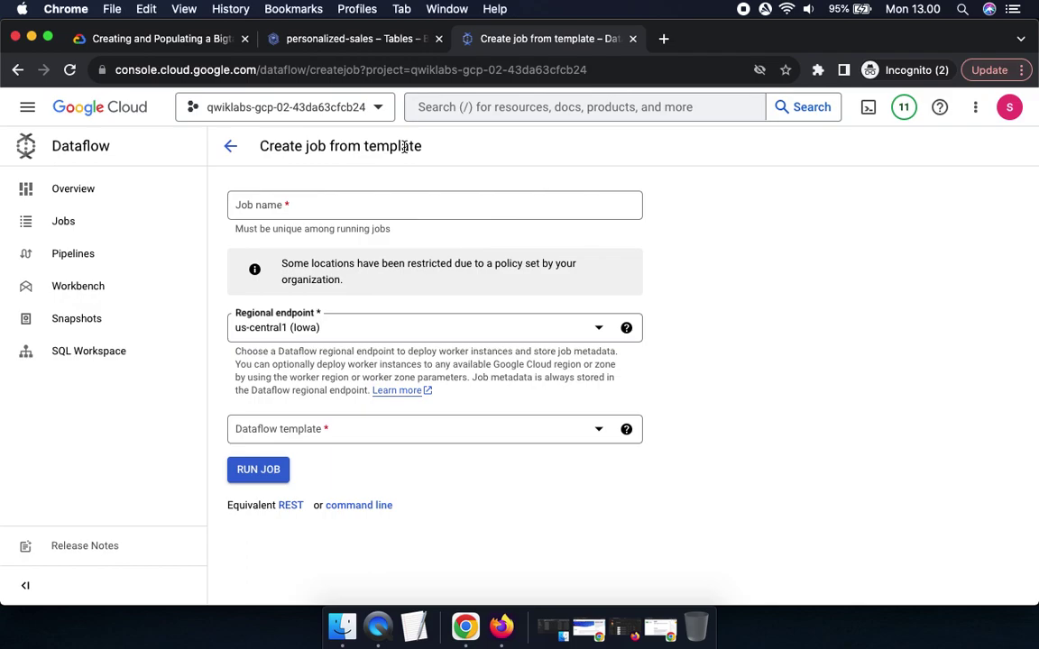
- Copy the job name import-usersessions from the lab's property table into the Dataflow job's name field
click(167, 39)
scroll(555, 386, down, 1)
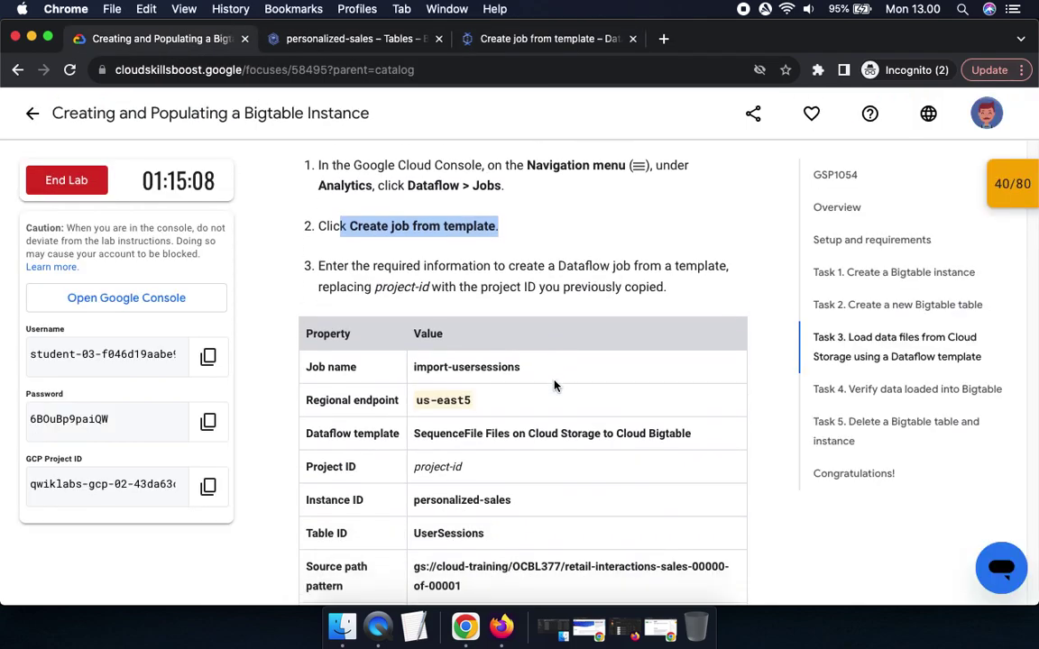
scroll(554, 386, down, 1)
drag(414, 346, 537, 352)
key(super+c)
click(518, 38)
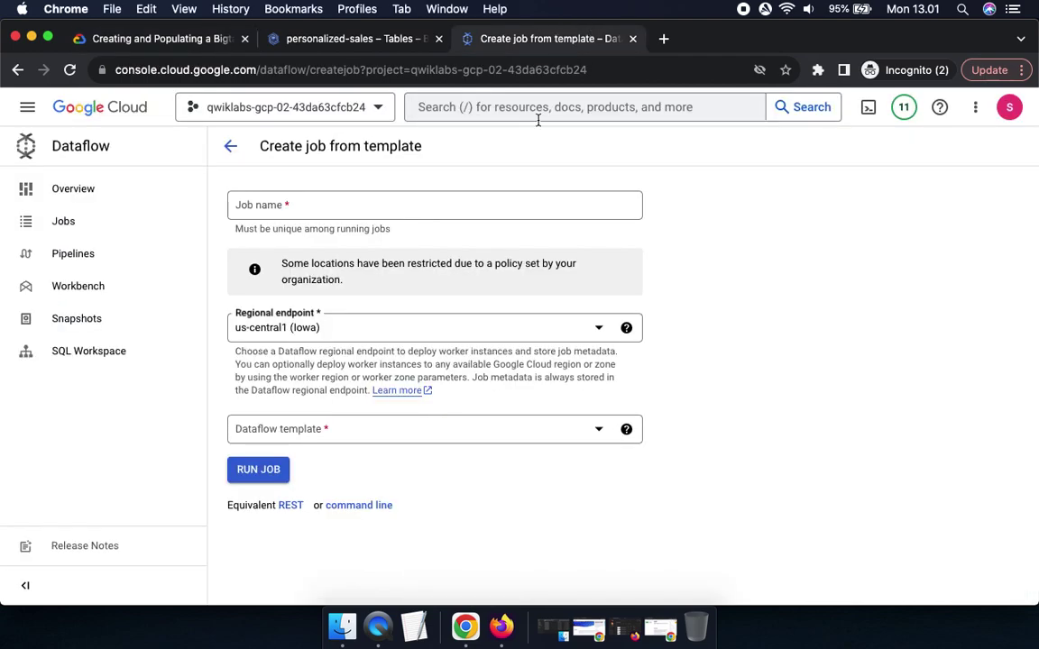
click(379, 202)
key(super+v)
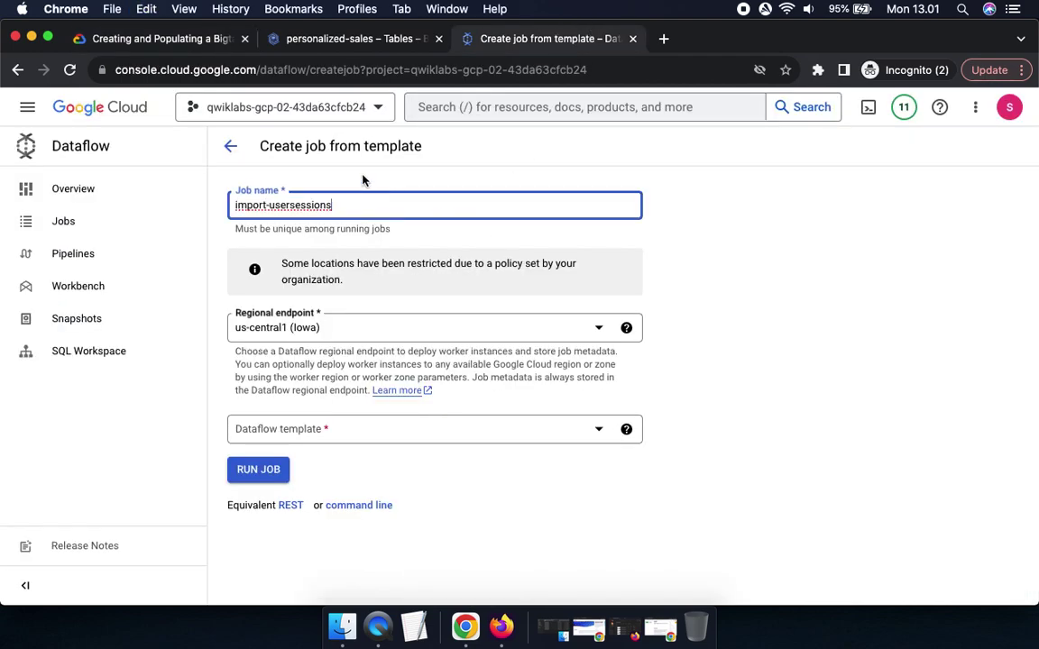
- Check the lab's regional endpoint value and set the job's regional endpoint to us-east5 (Columbus)
click(144, 38)
scroll(585, 399, down, 4)
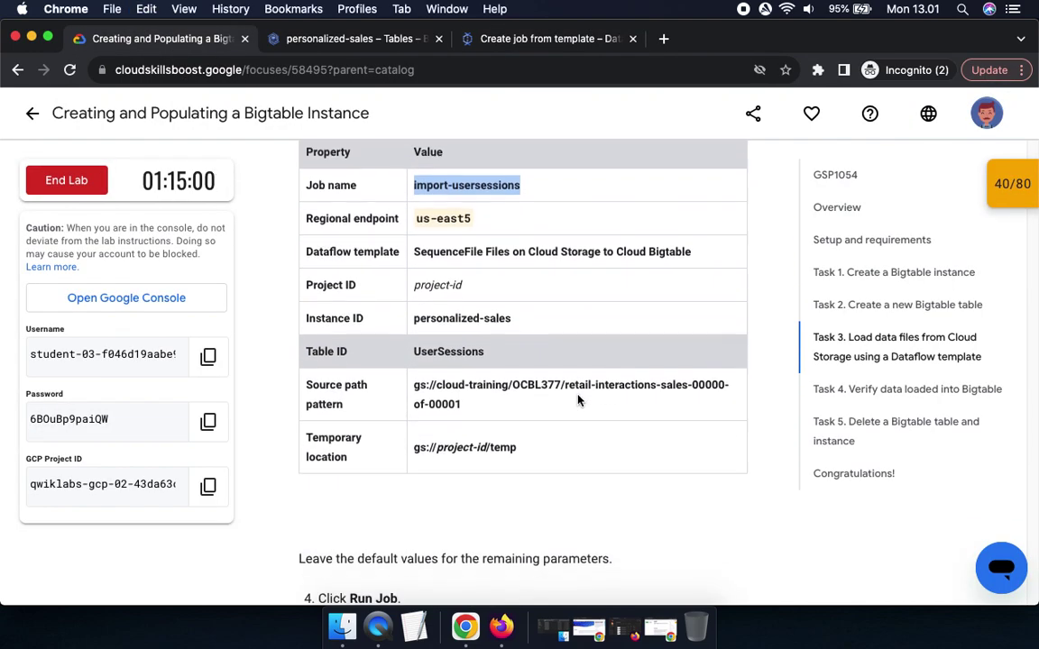
click(547, 38)
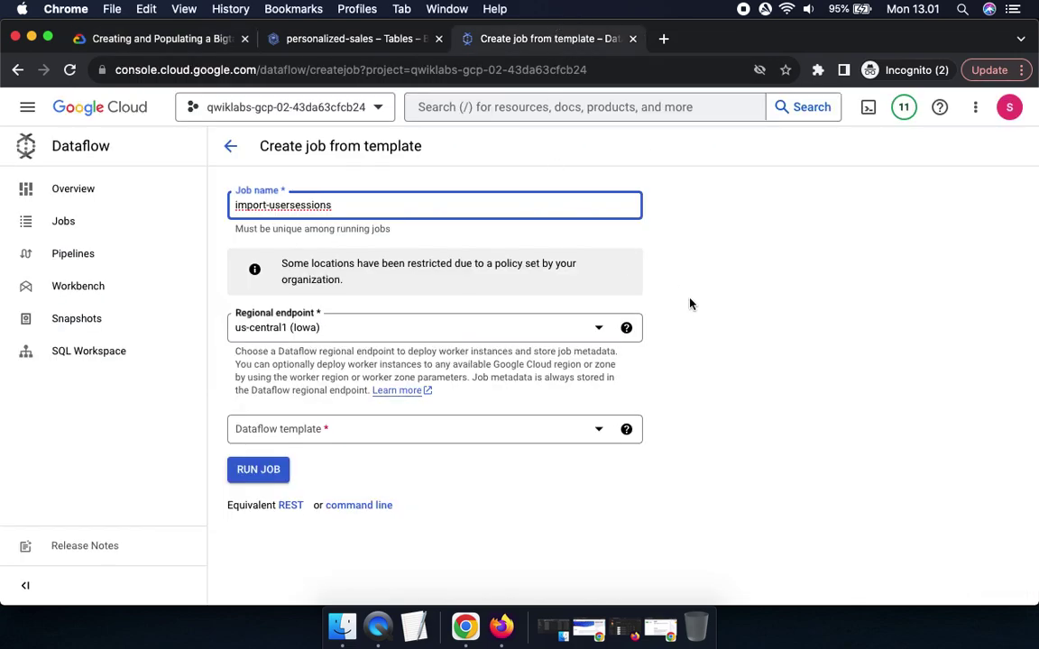
click(536, 332)
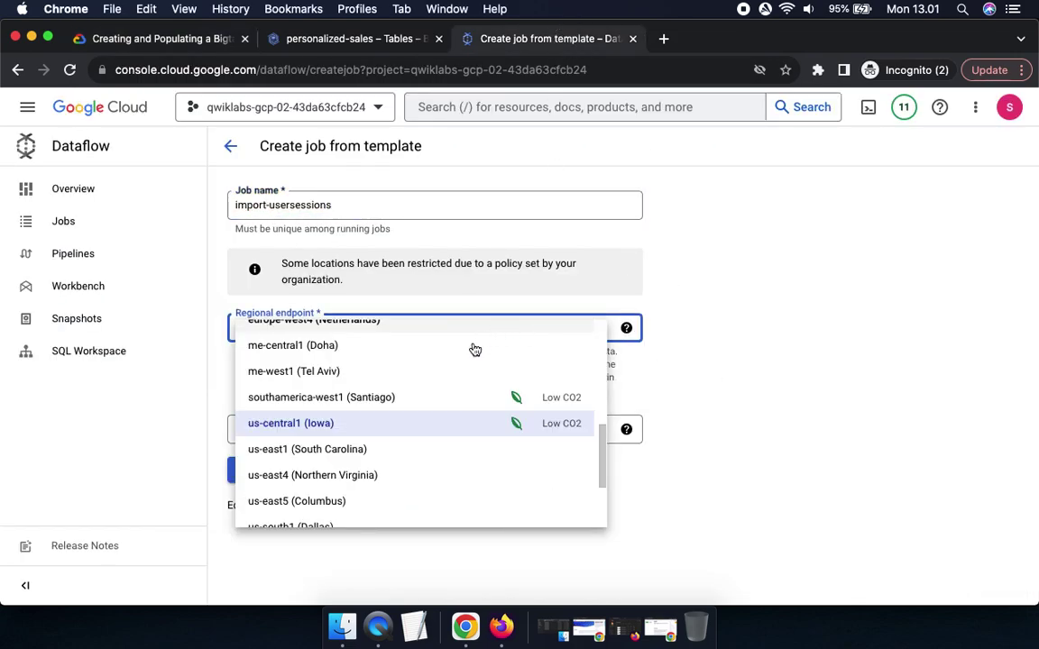
click(307, 500)
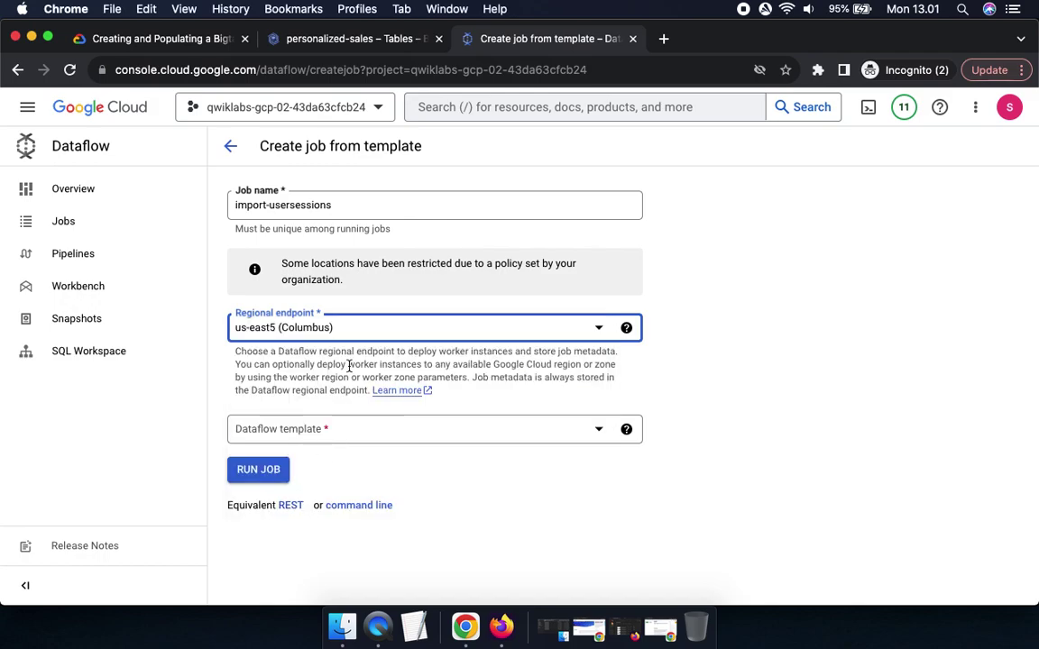
- Filter the Dataflow templates for "sequence", check the lab's template name, and choose SequenceFile Files on Cloud Storage to Cloud Bigtable
click(158, 42)
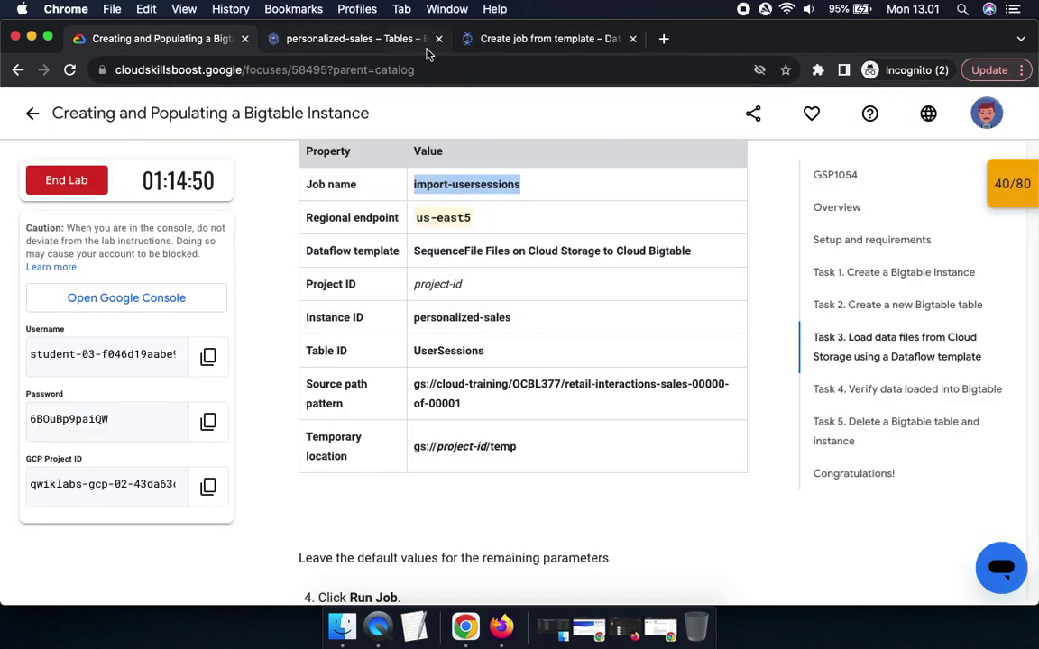
click(532, 39)
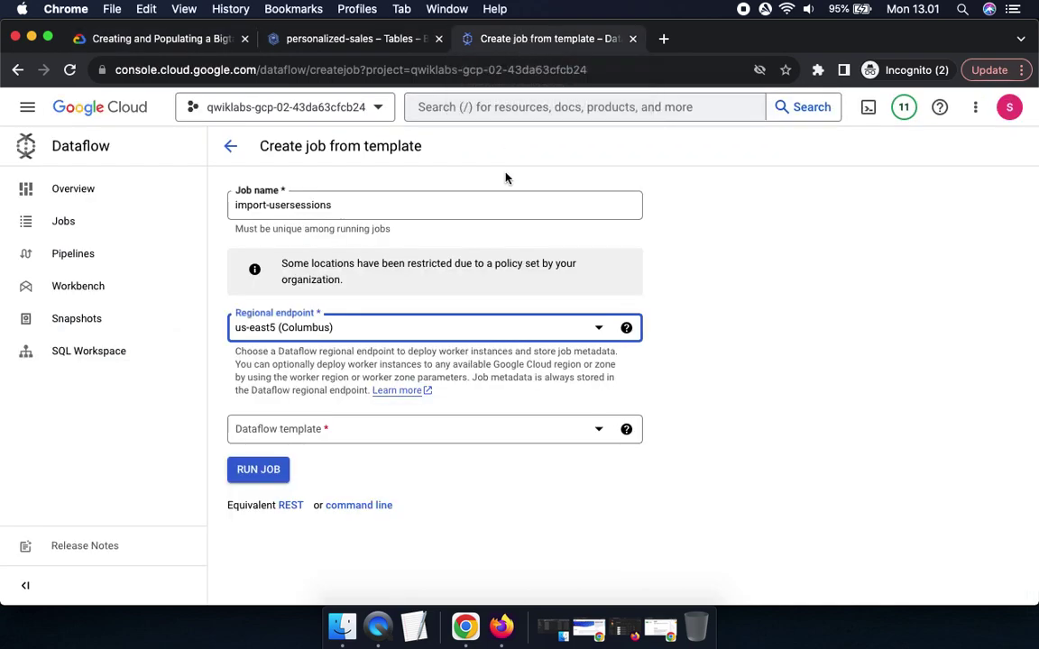
click(533, 434)
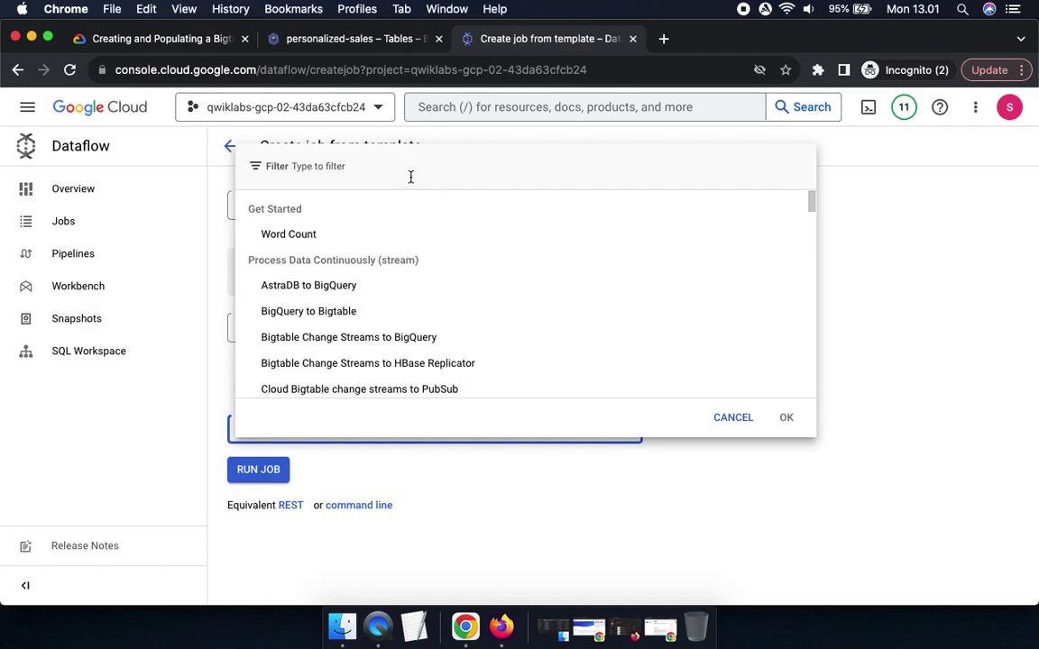
click(298, 166)
text(s)
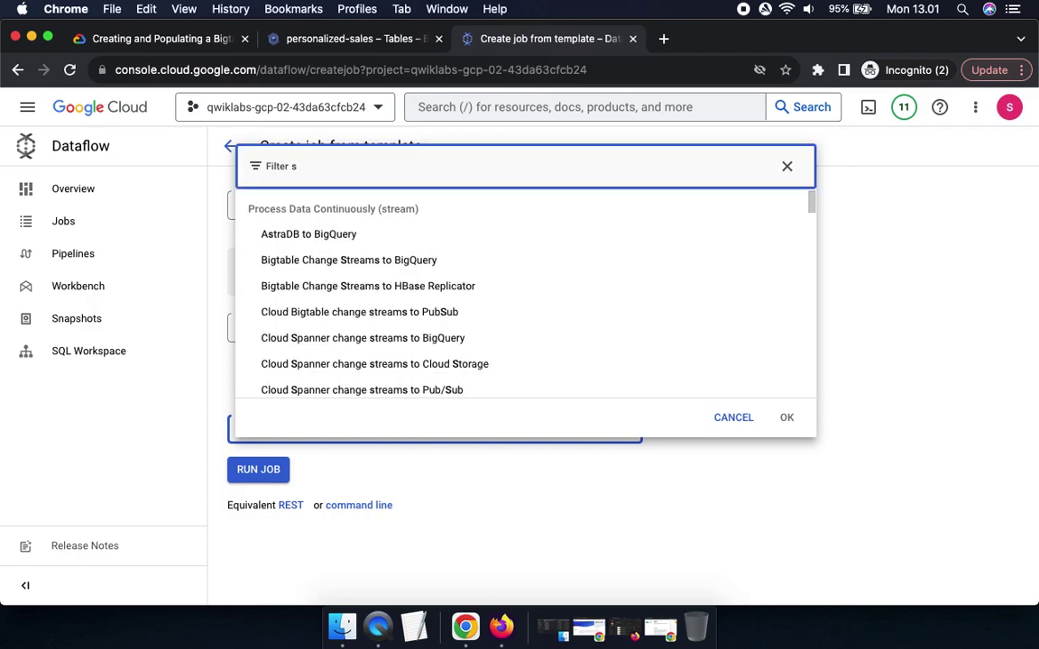
text(equenx)
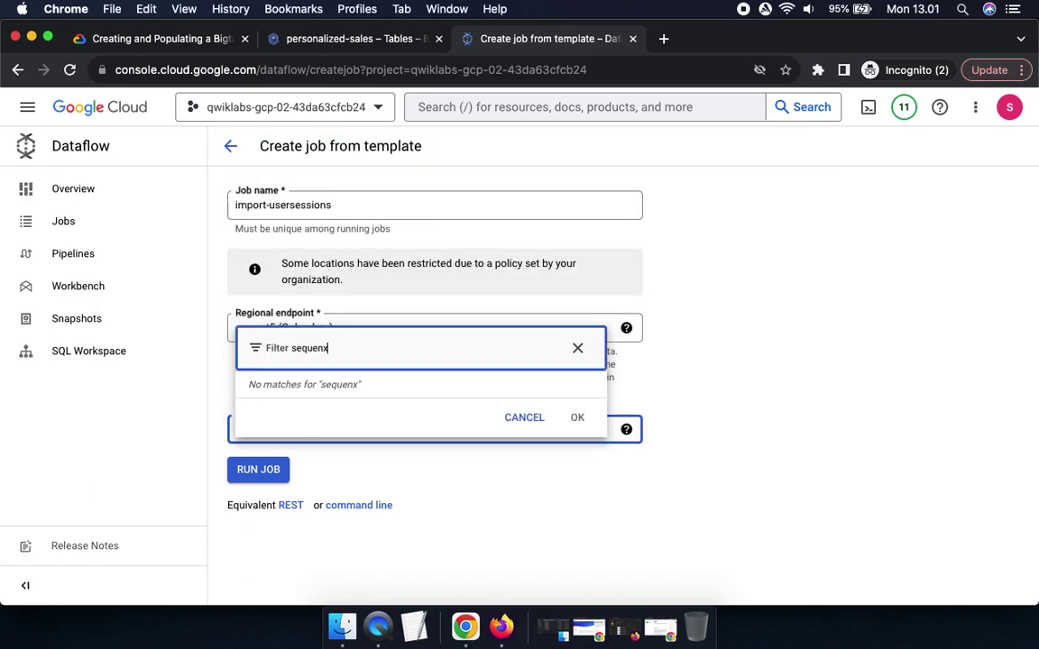
key(BackSpace)
text(ce)
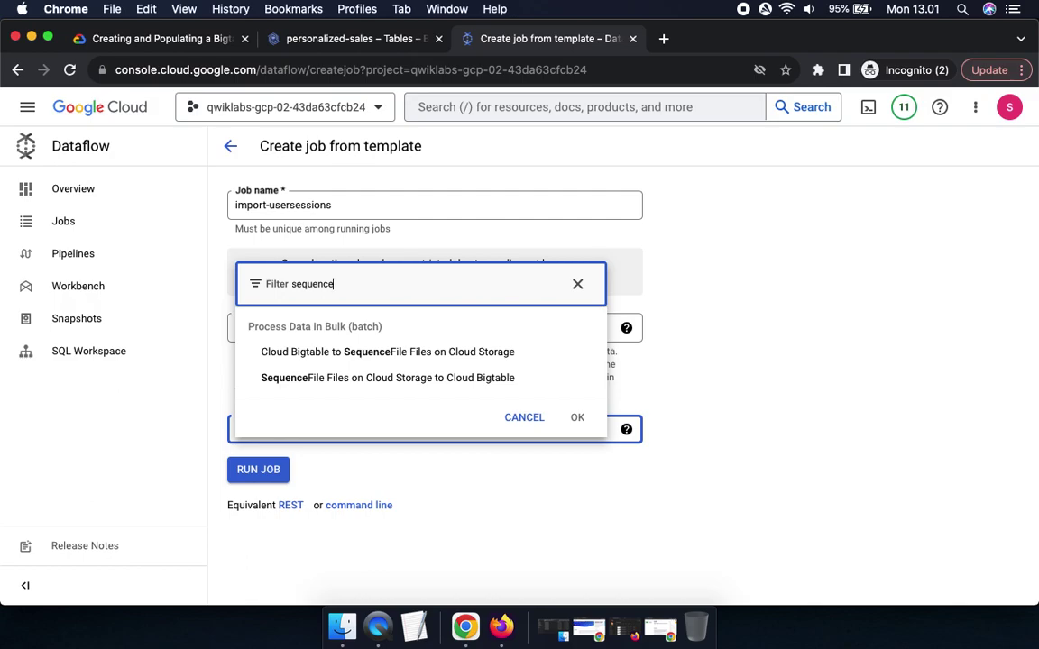
key(super+1)
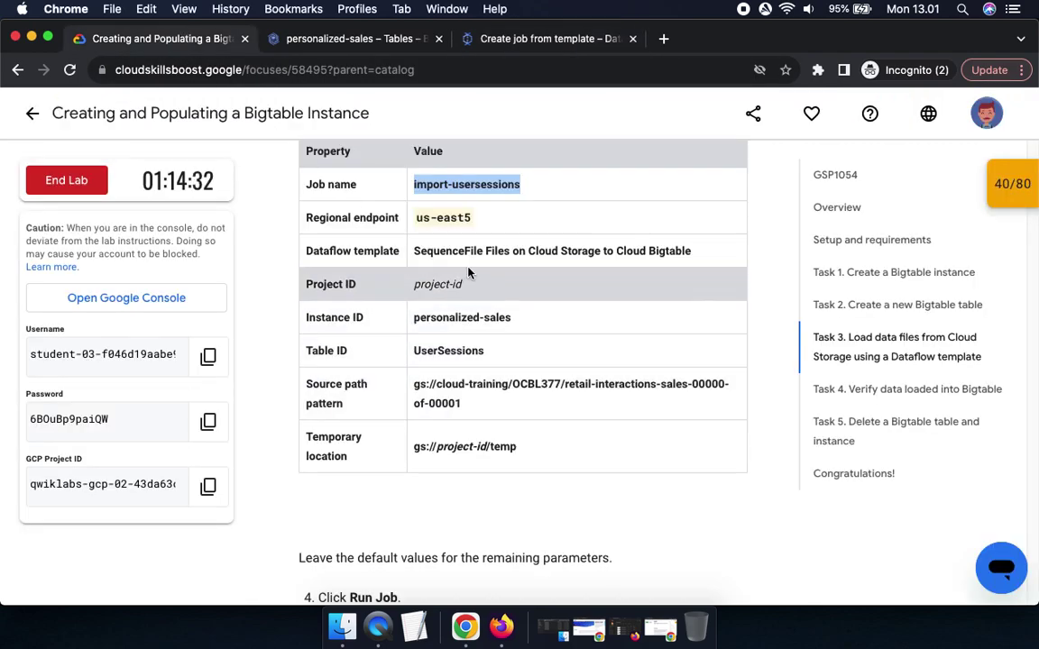
click(559, 39)
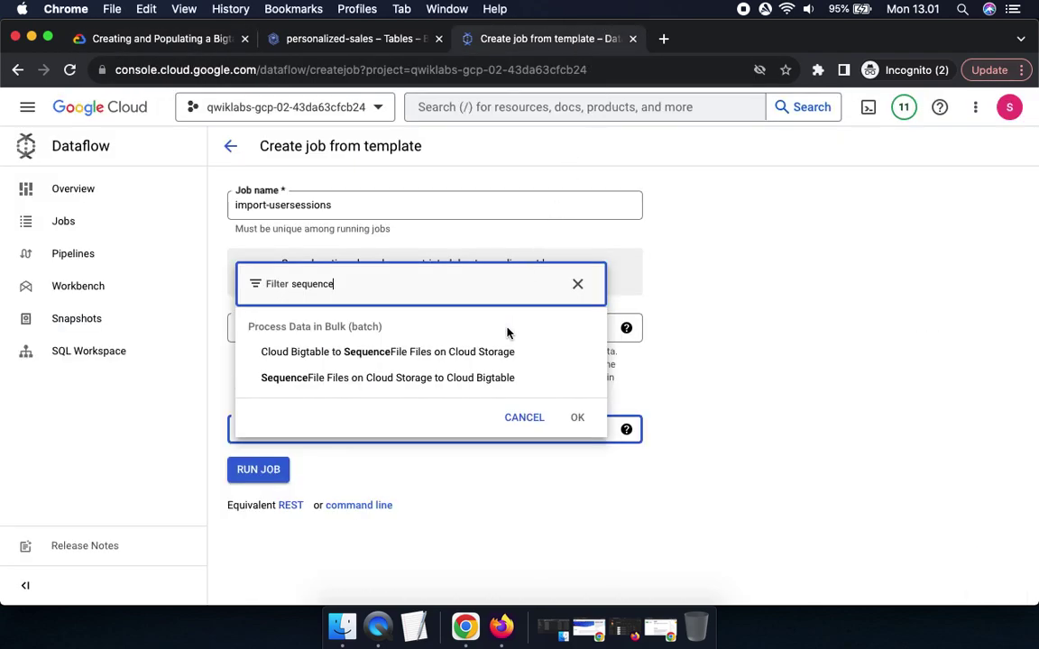
click(455, 382)
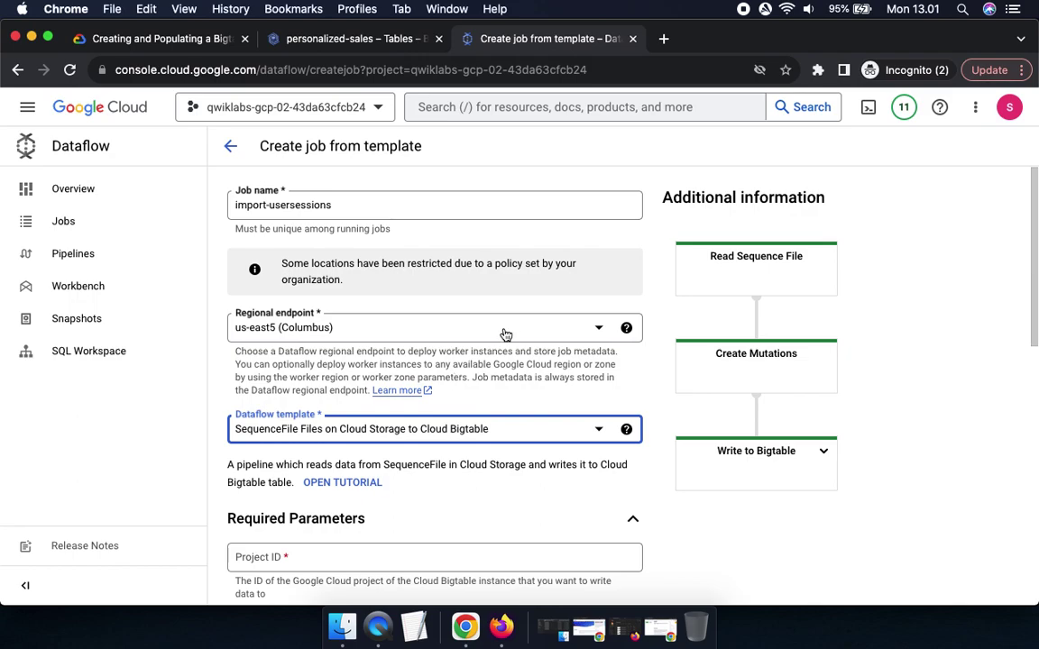
- Copy the GCP Project ID from the lab's credentials into the job's required Project ID parameter
scroll(455, 380, down, 5)
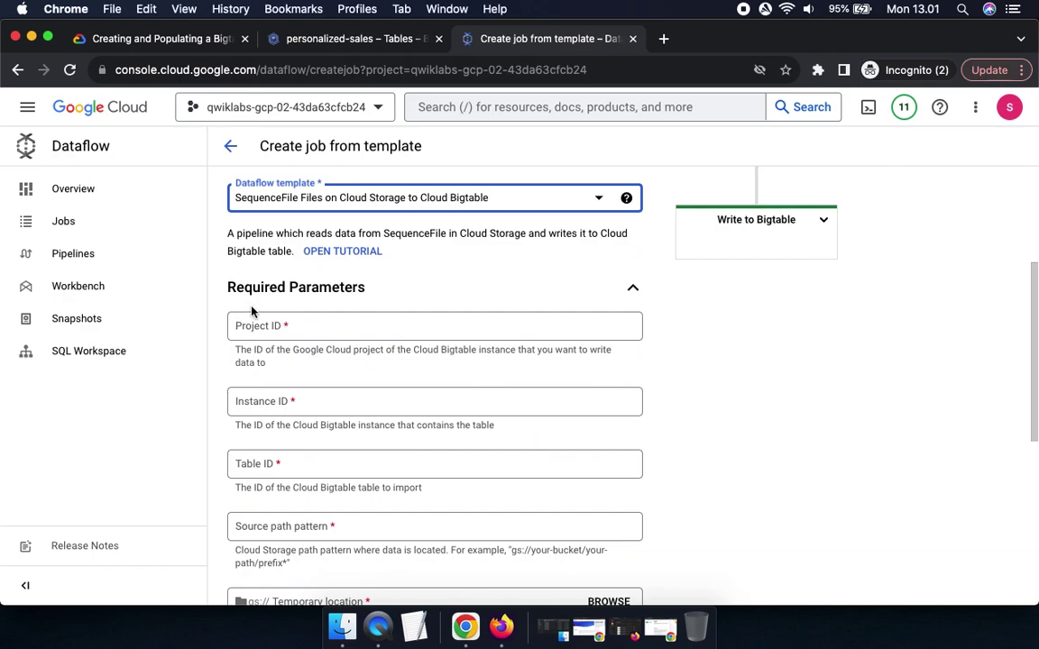
click(168, 40)
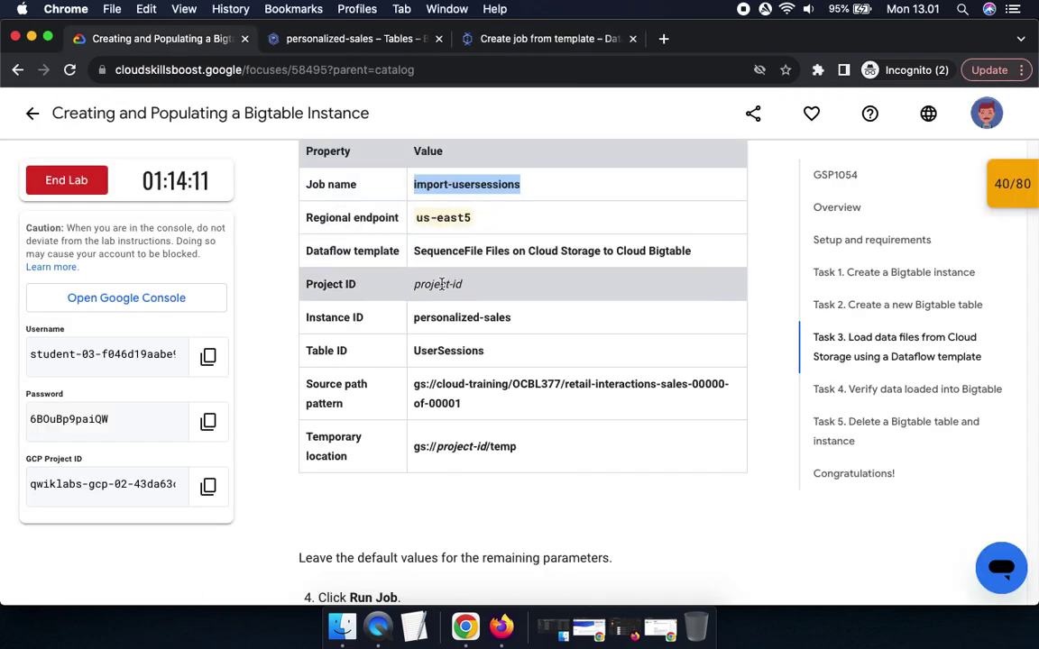
scroll(552, 325, down, 3)
click(207, 486)
click(571, 41)
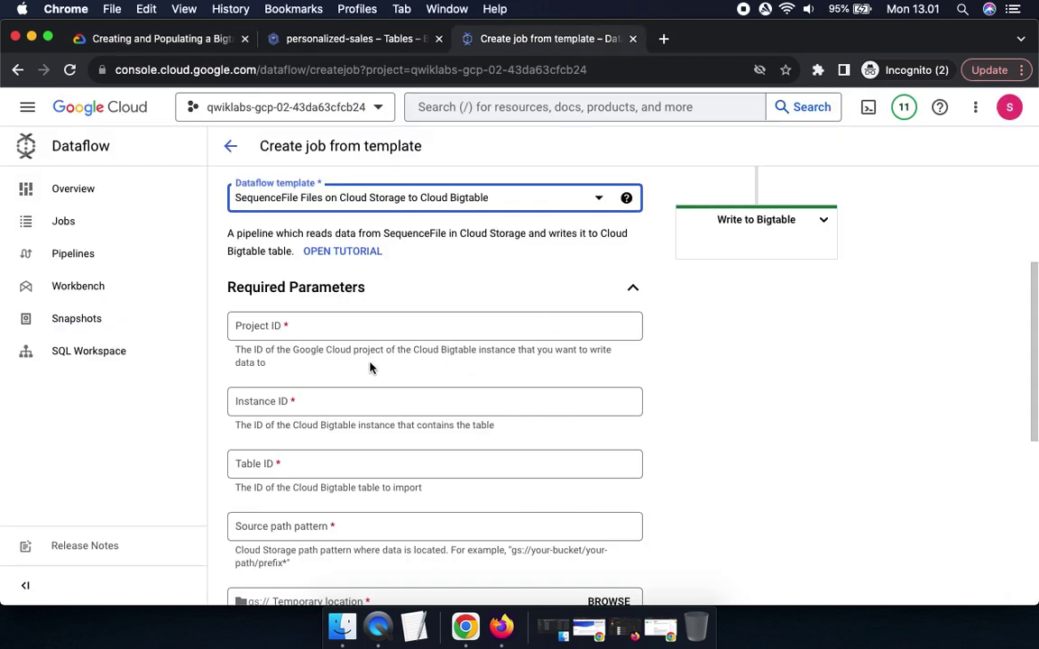
click(319, 326)
key(super+v)
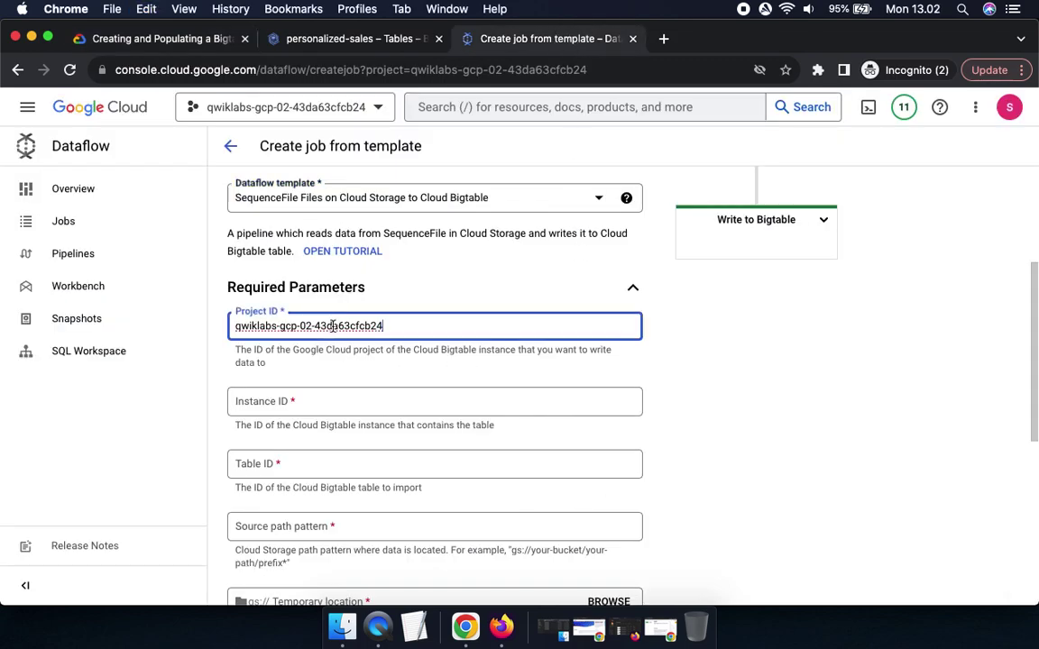
- Copy the instance ID personalized-sales from the lab's property table into the job's Instance ID parameter
click(157, 40)
drag(412, 198, 528, 204)
key(super+c)
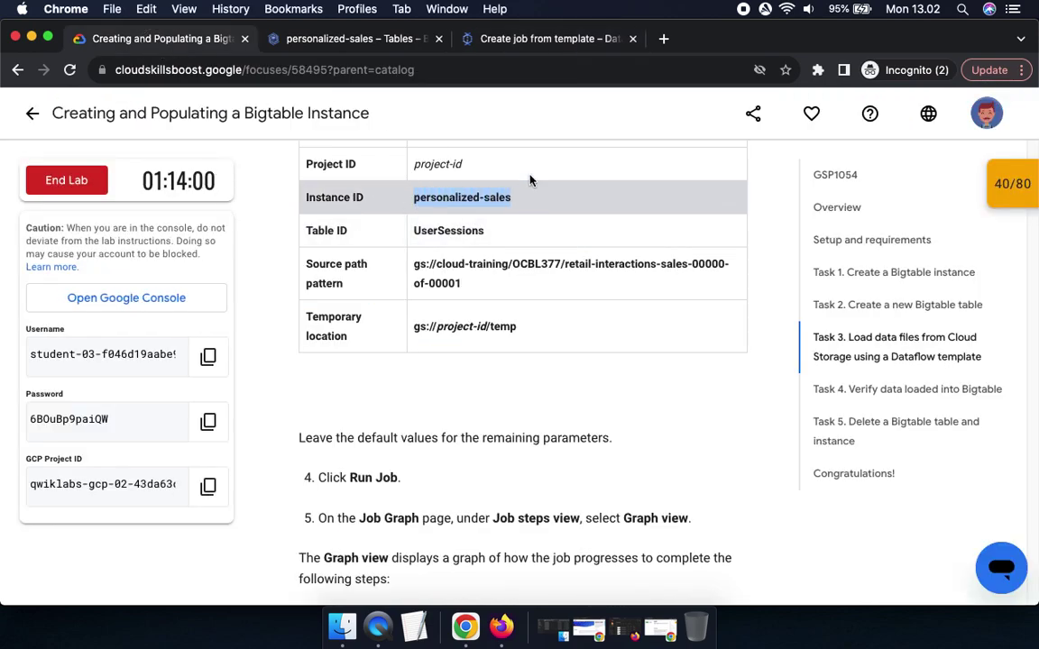
click(460, 39)
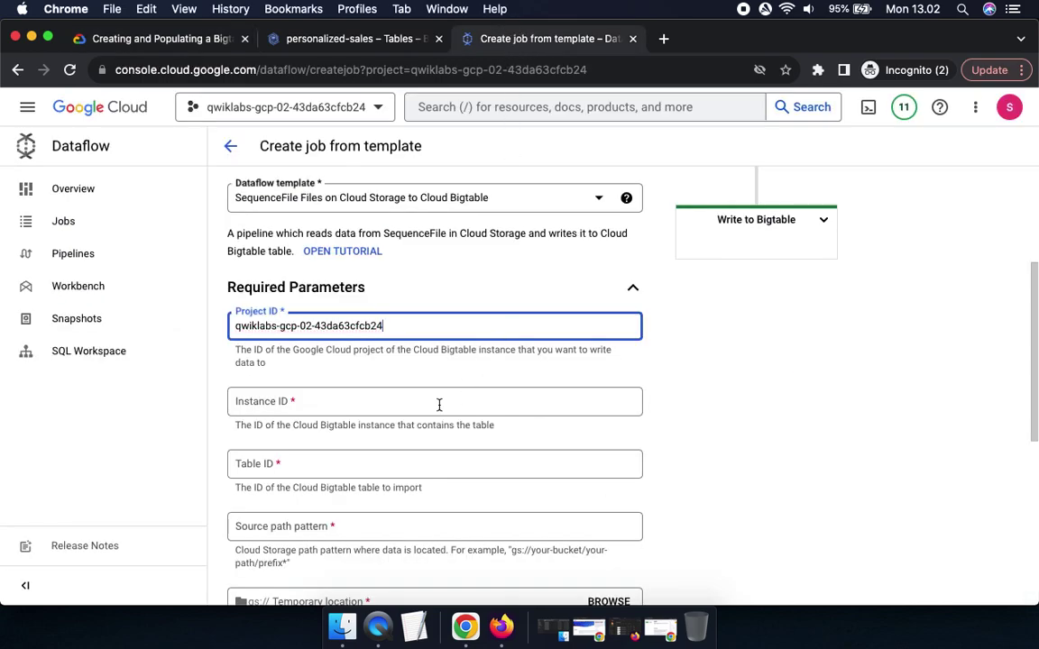
click(298, 401)
key(super+v)
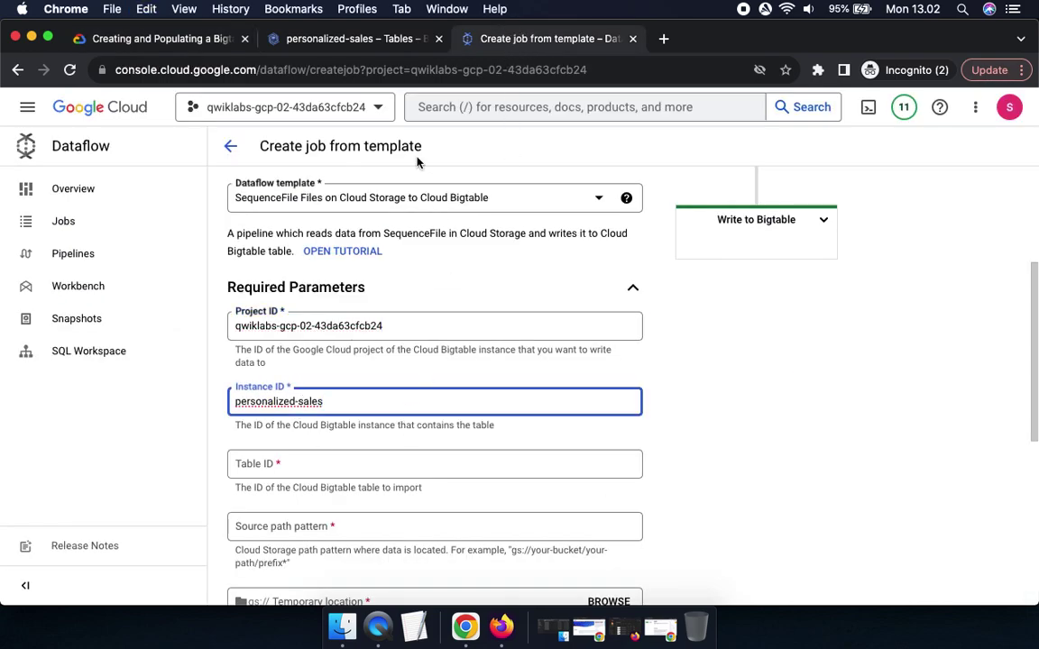
- Copy the table ID UserSessions from the lab's property table into the job's Table ID parameter
click(161, 41)
drag(414, 230, 528, 236)
key(super+c)
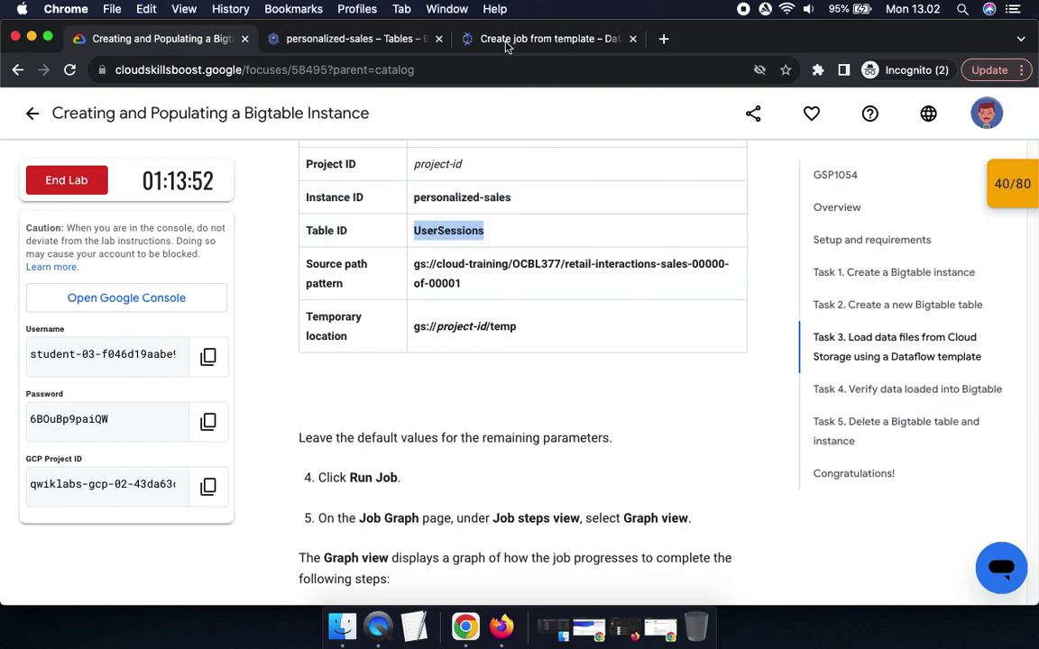
click(467, 37)
click(303, 462)
key(super+v)
- Copy gs://cloud-training/OCBL377/retail-interactions-sales-00000-of-00001 from the lab's property table into the job's Source path pattern parameter
click(171, 39)
drag(414, 267, 476, 287)
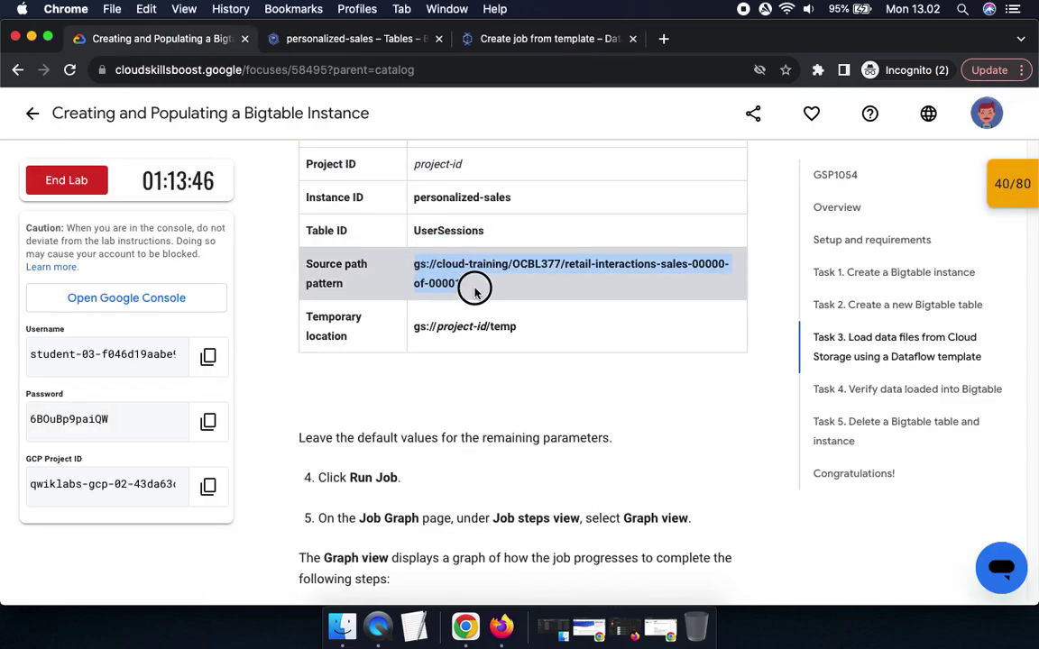
click(496, 37)
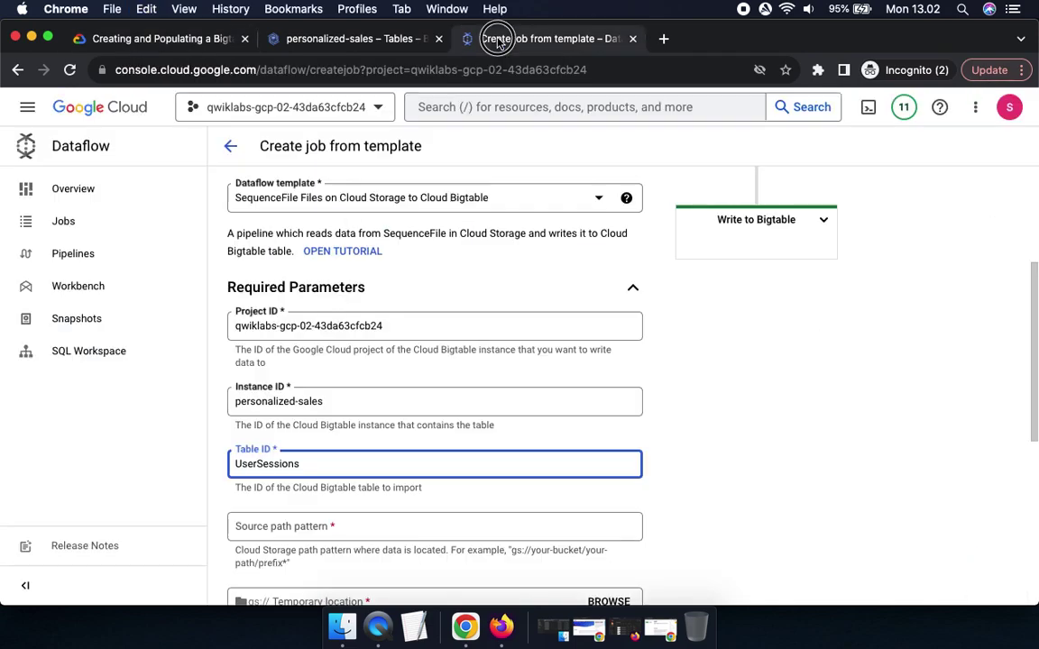
click(332, 526)
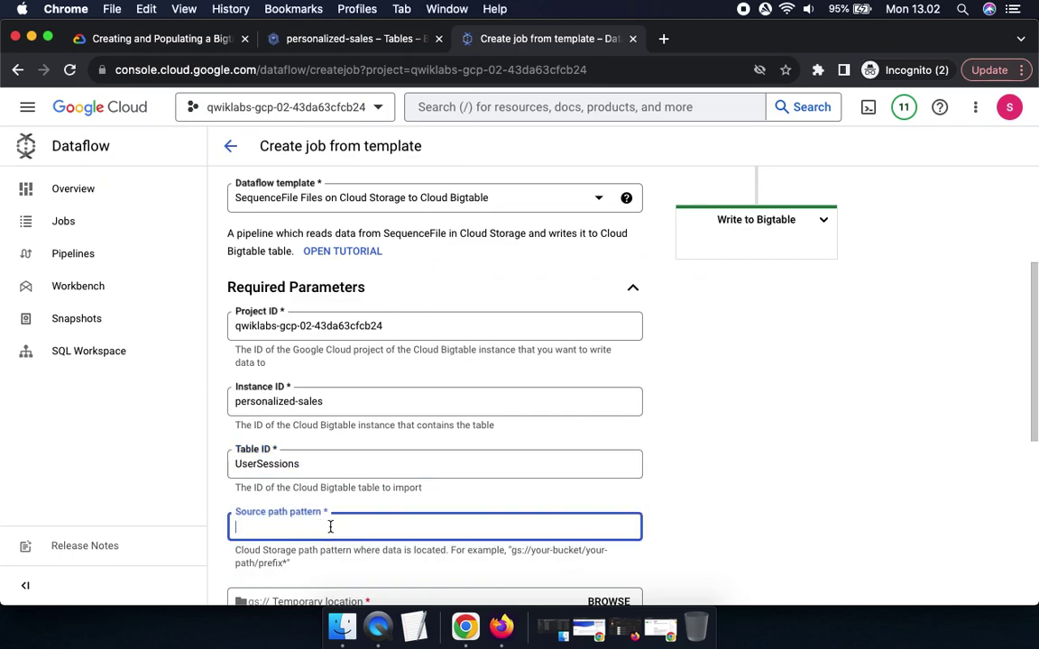
key(super+v)
scroll(695, 424, down, 5)
click(672, 353)
- Check the lab's temporary location format and enter the copied GCP project ID as the bucket in Temporary location
click(162, 38)
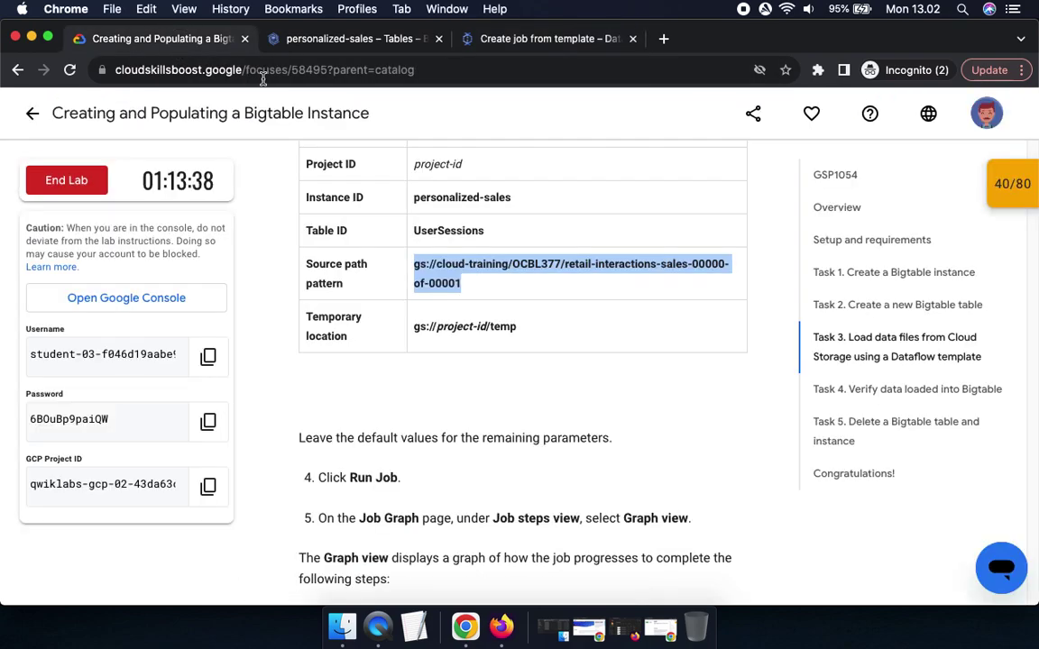
drag(415, 329, 440, 329)
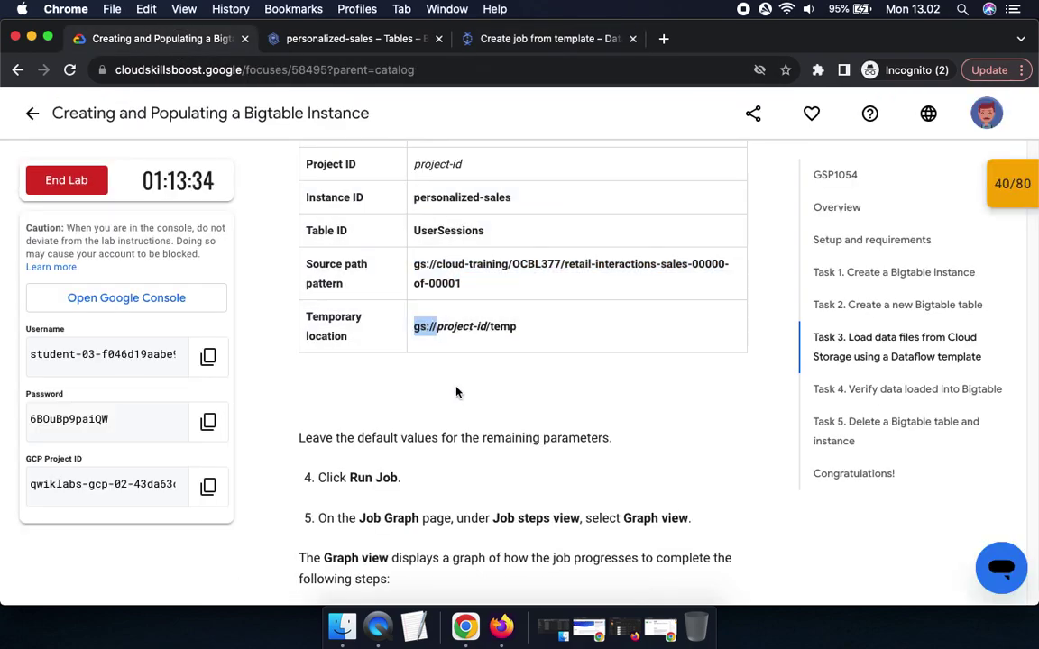
click(538, 43)
click(399, 394)
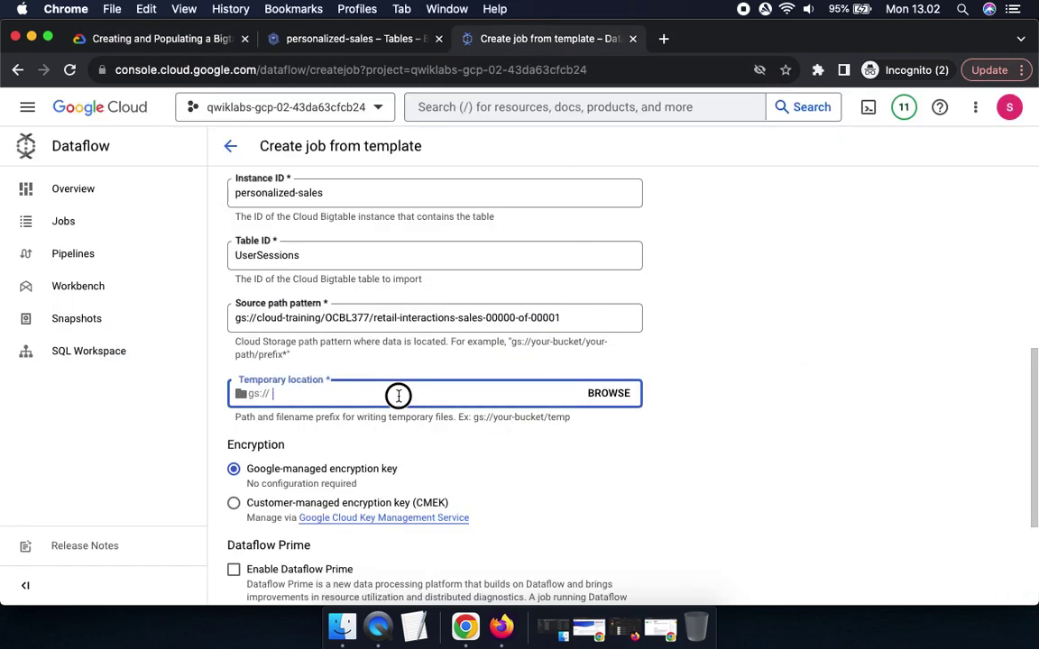
click(139, 39)
click(204, 494)
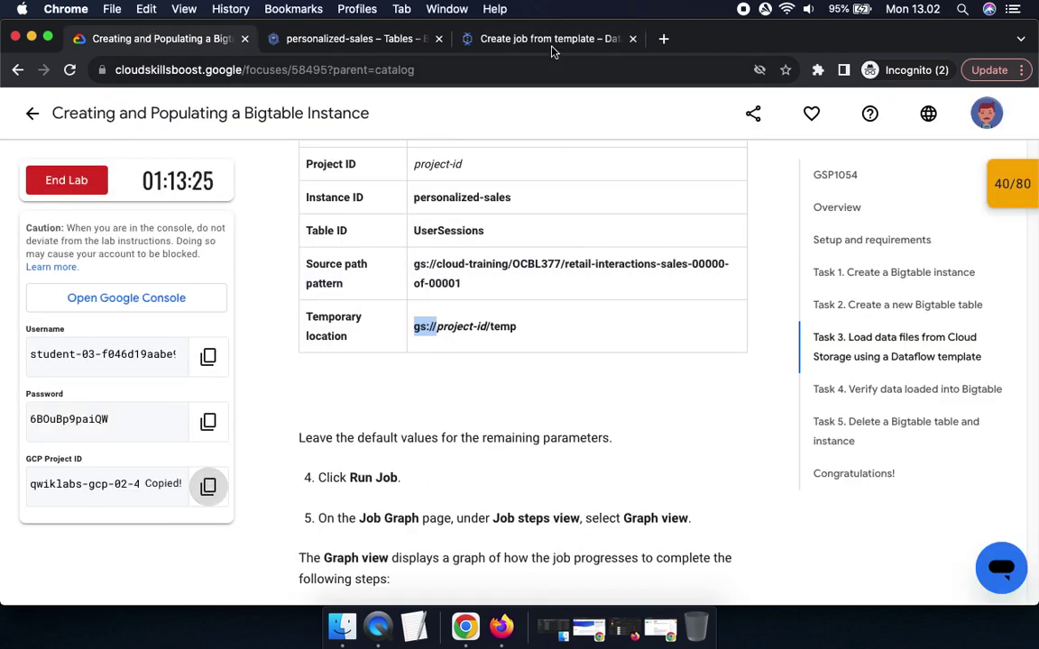
click(493, 36)
key(super+v)
- Append /temp to the bucket in the Temporary location parameter, copying the folder name from the lab's property table
click(337, 39)
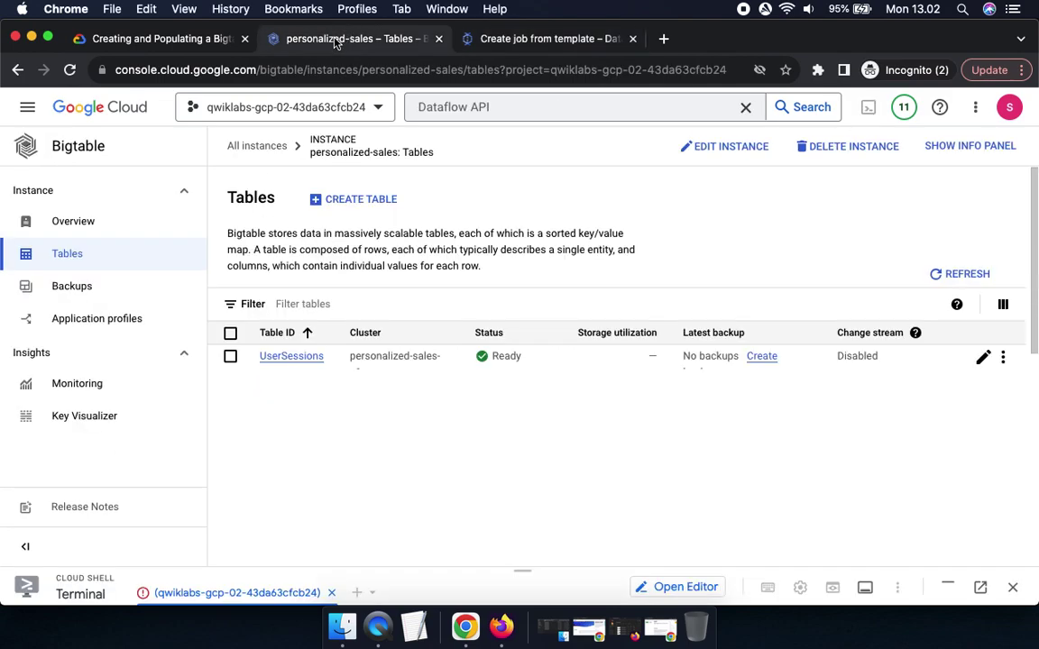
click(144, 39)
double_click(505, 326)
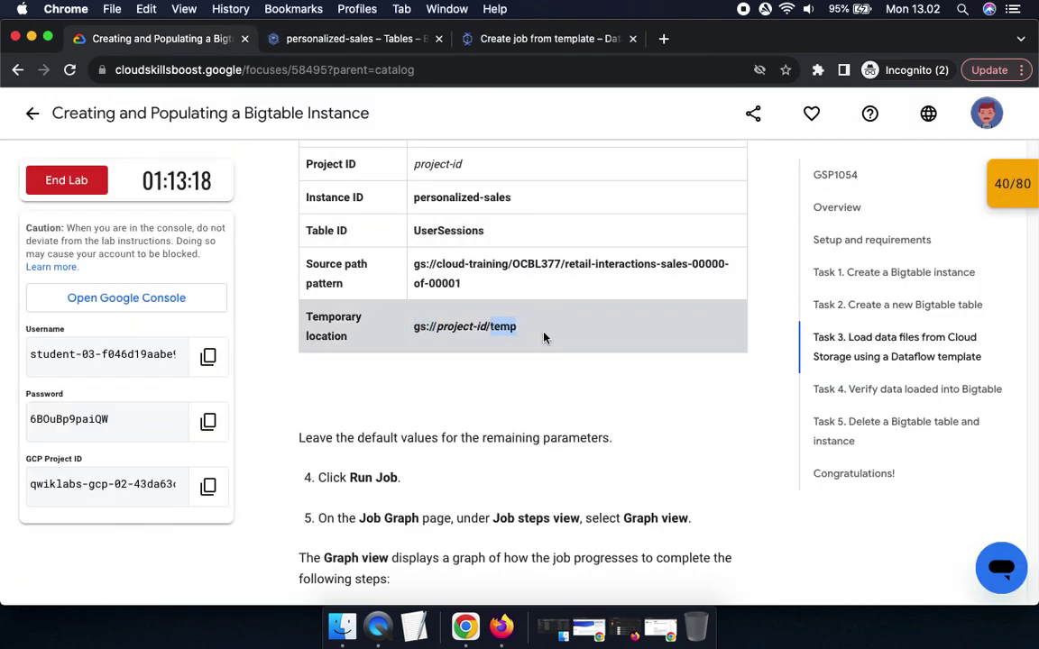
click(554, 38)
text(/)
key(super+v)
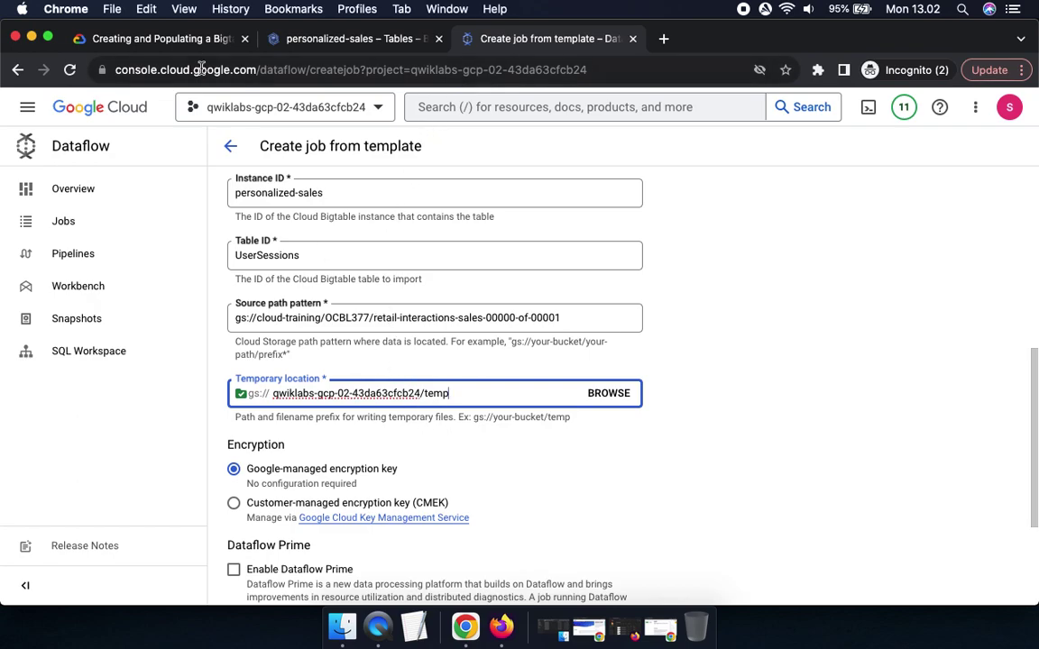
- Check the lab's instruction after the parameter table and run the Dataflow job with the remaining parameters at their defaults
key(super+1)
scroll(350, 457, down, 5)
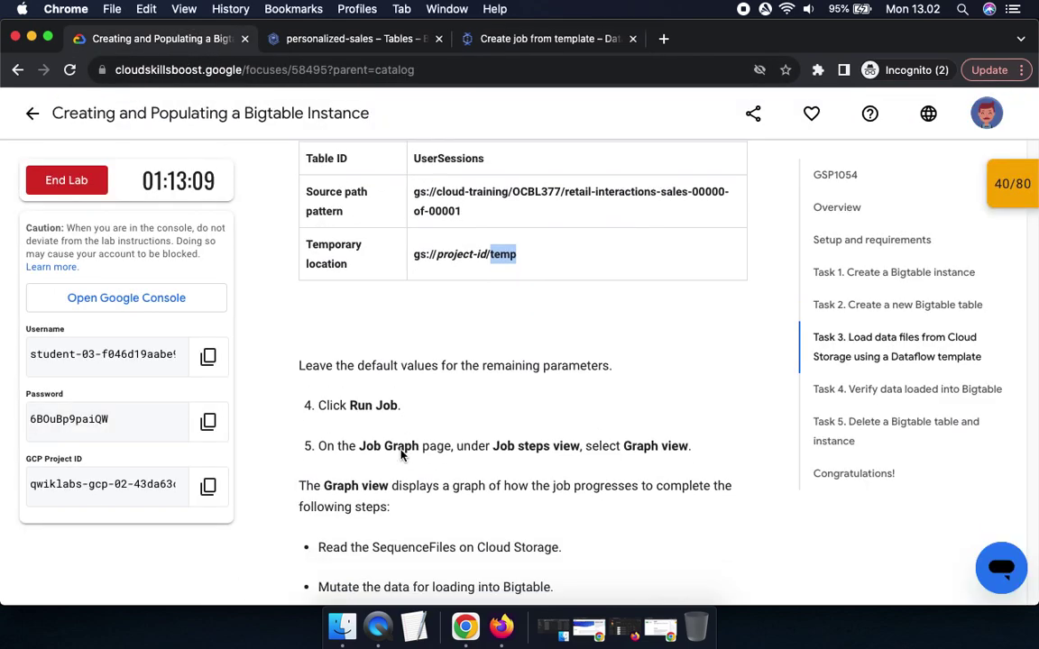
drag(348, 267, 436, 264)
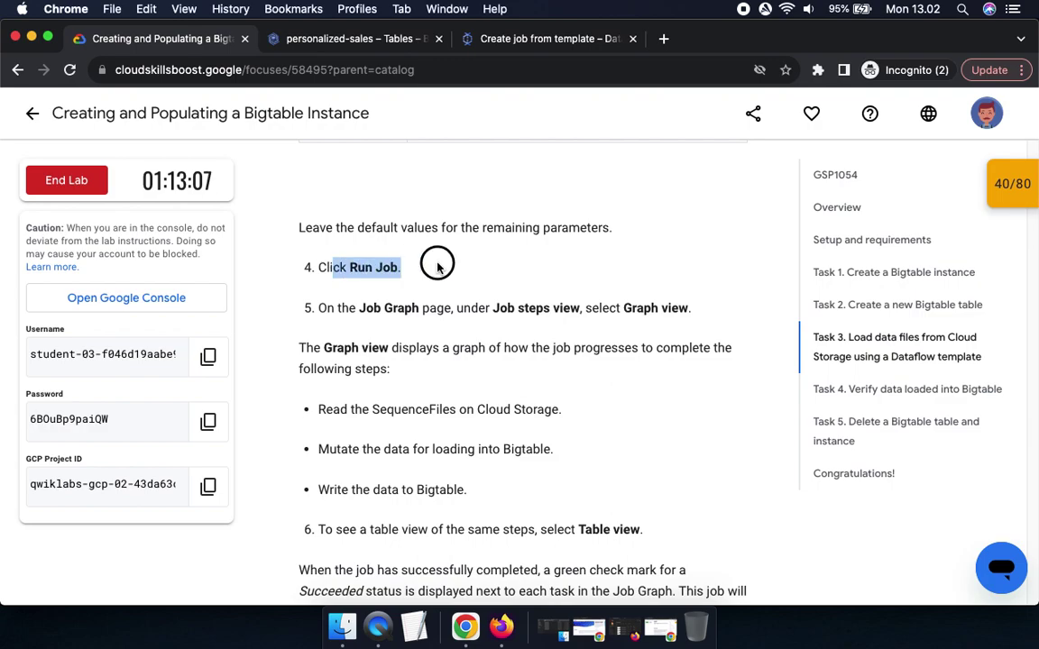
click(490, 37)
scroll(739, 412, down, 3)
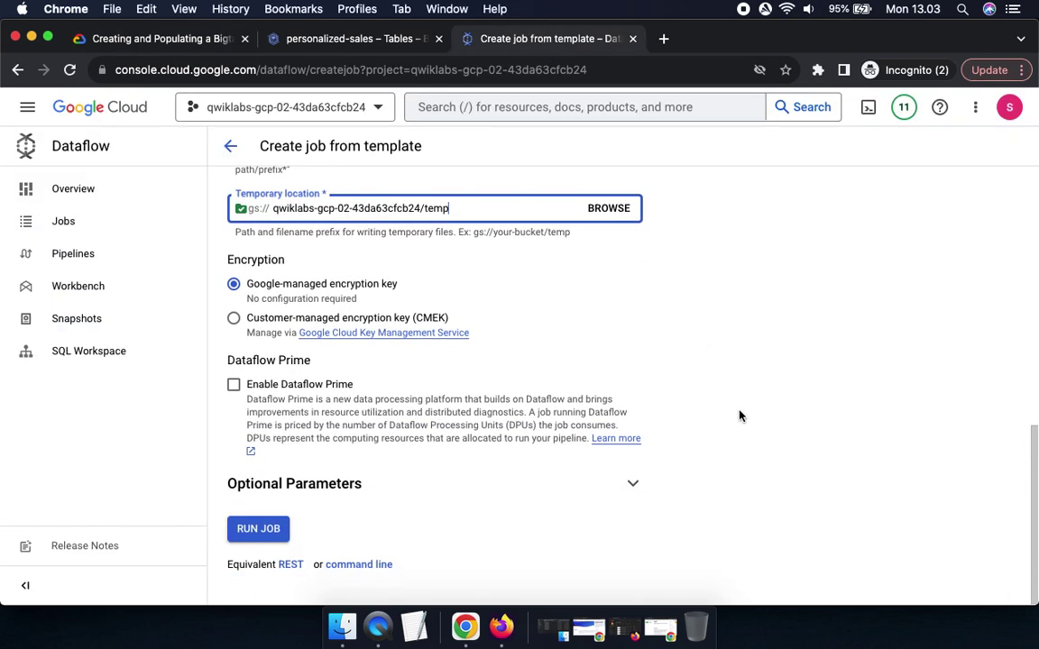
click(274, 531)
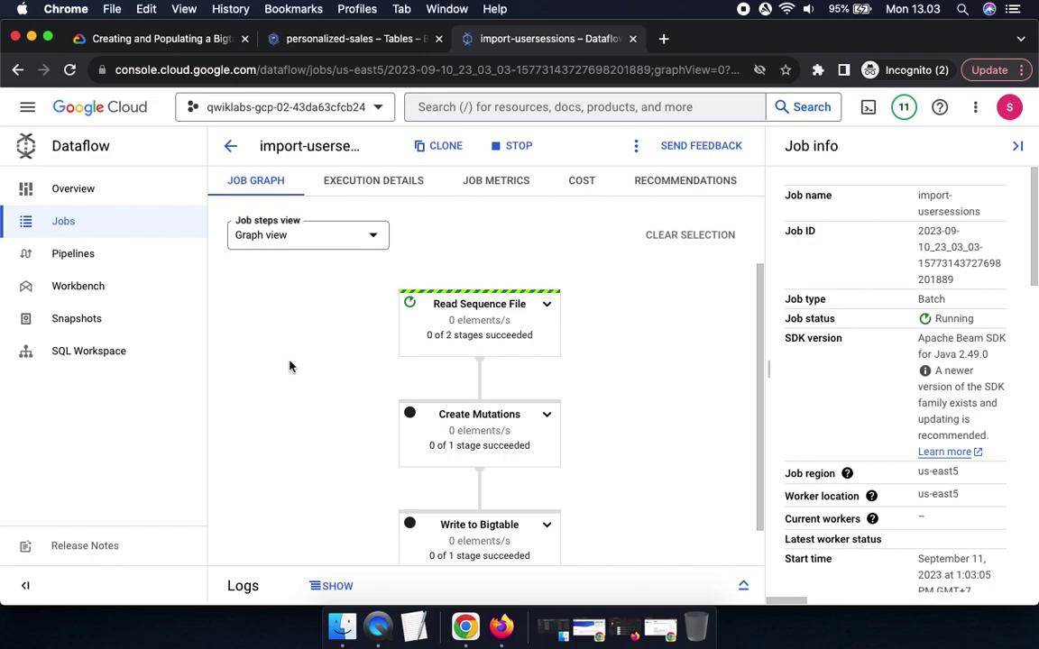
- Read the lab's instructions on the job's Graph view, Table view and expected run time, comparing them with the job page
click(145, 39)
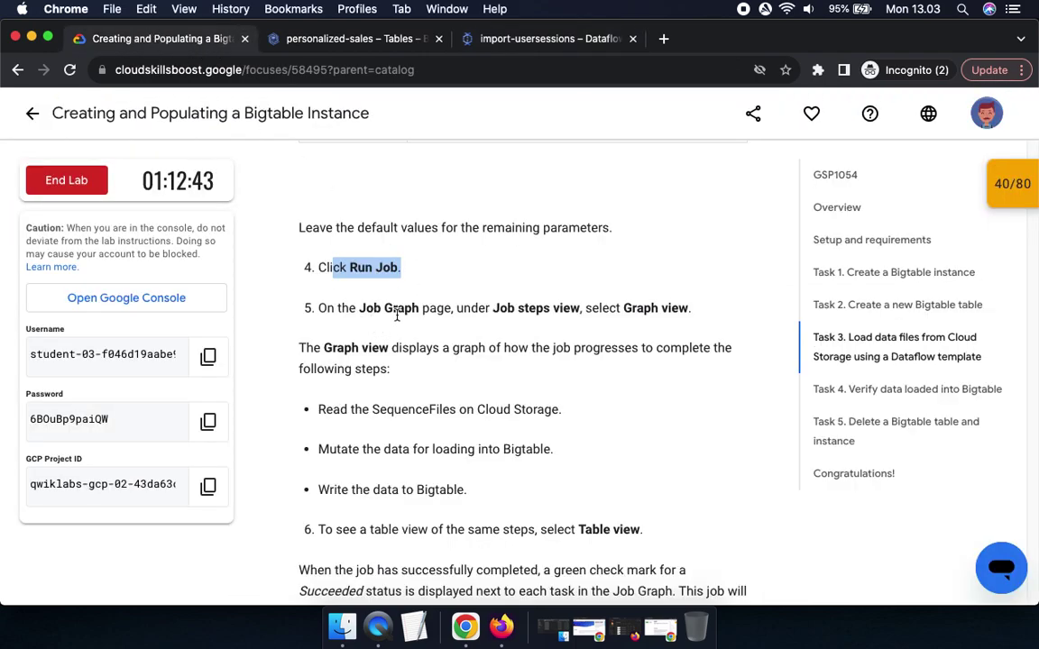
drag(618, 307, 735, 309)
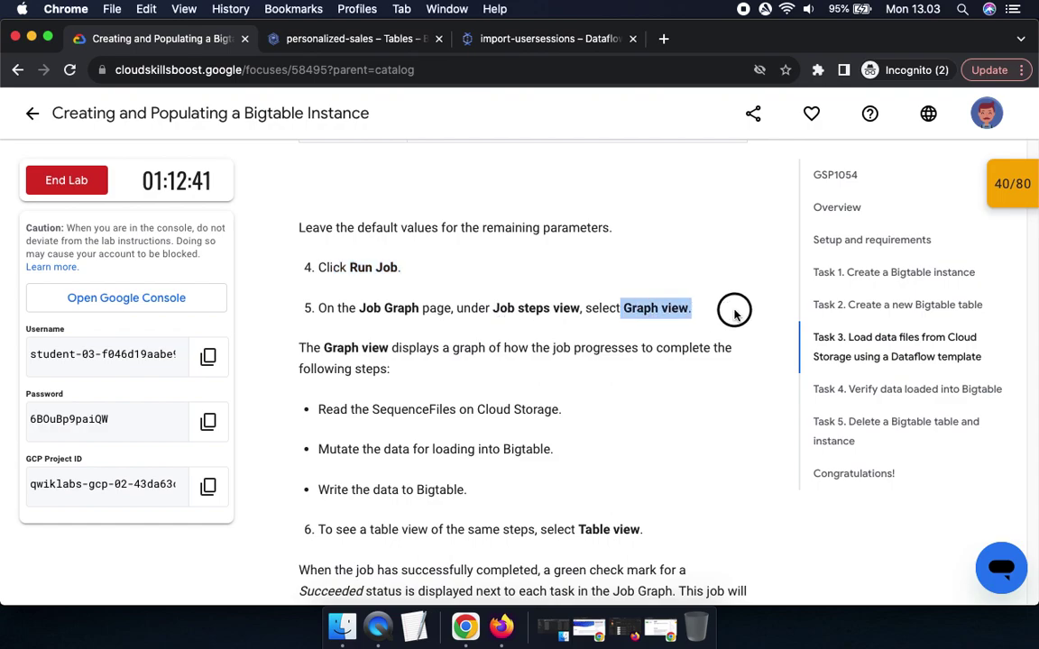
click(548, 39)
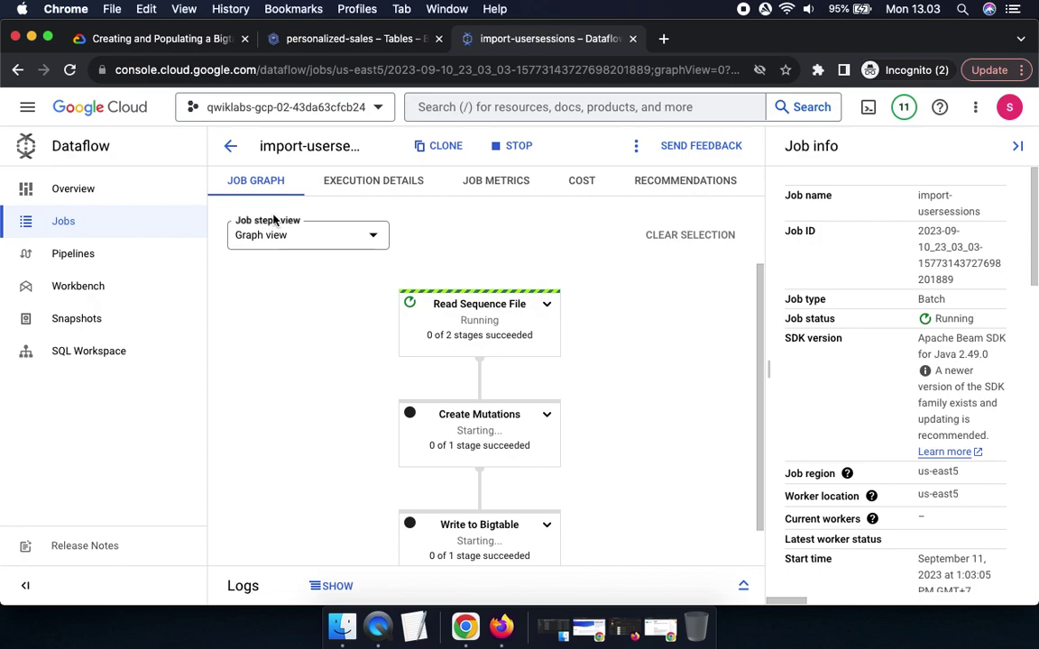
click(161, 36)
scroll(539, 401, down, 5)
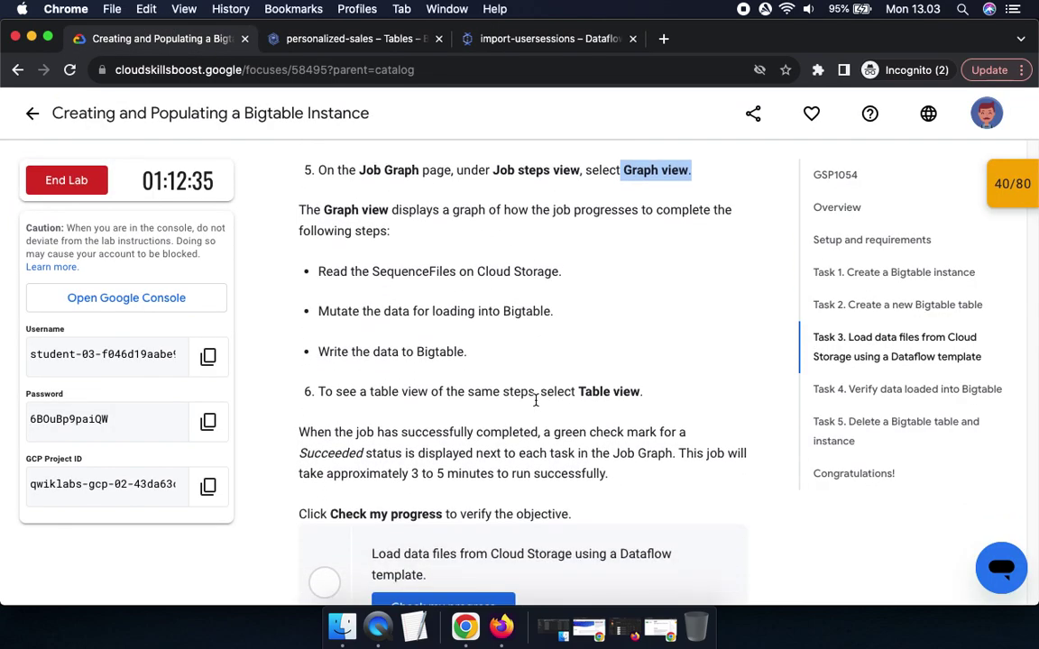
scroll(478, 234, up, 1)
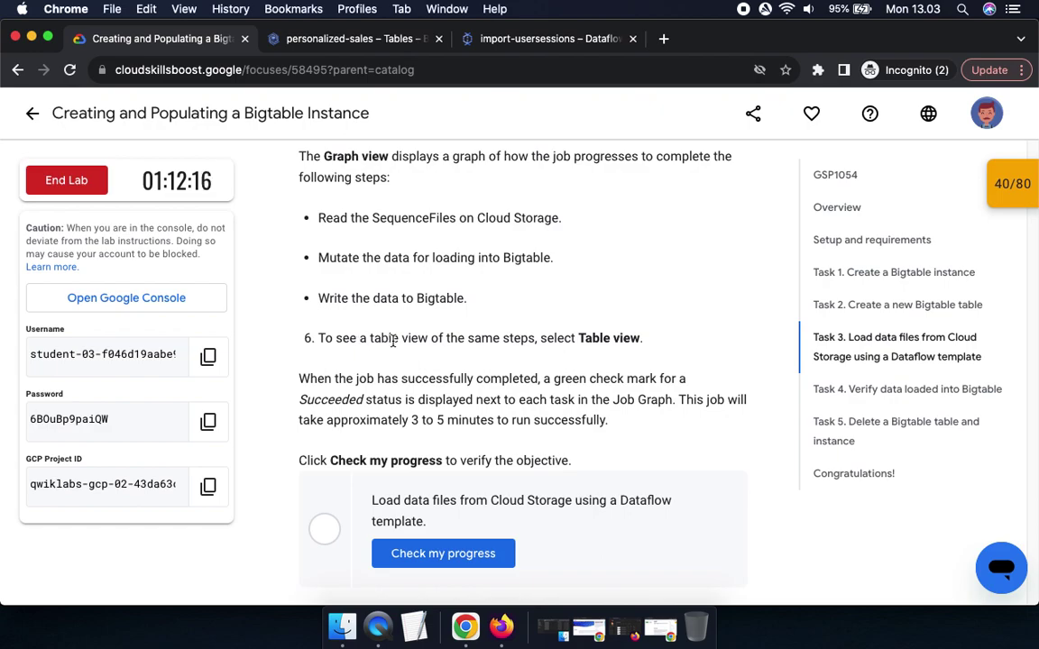
drag(576, 338, 711, 341)
drag(403, 421, 561, 421)
scroll(629, 471, down, 2)
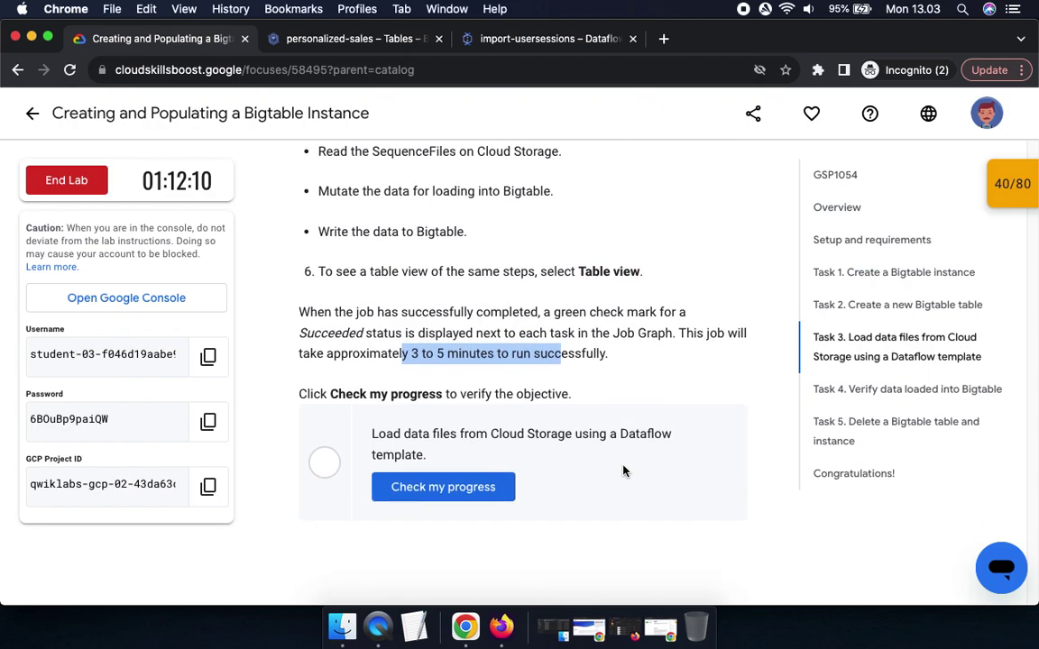
- View the import job's steps in Table view, return to Graph view and examine the three stages
click(541, 38)
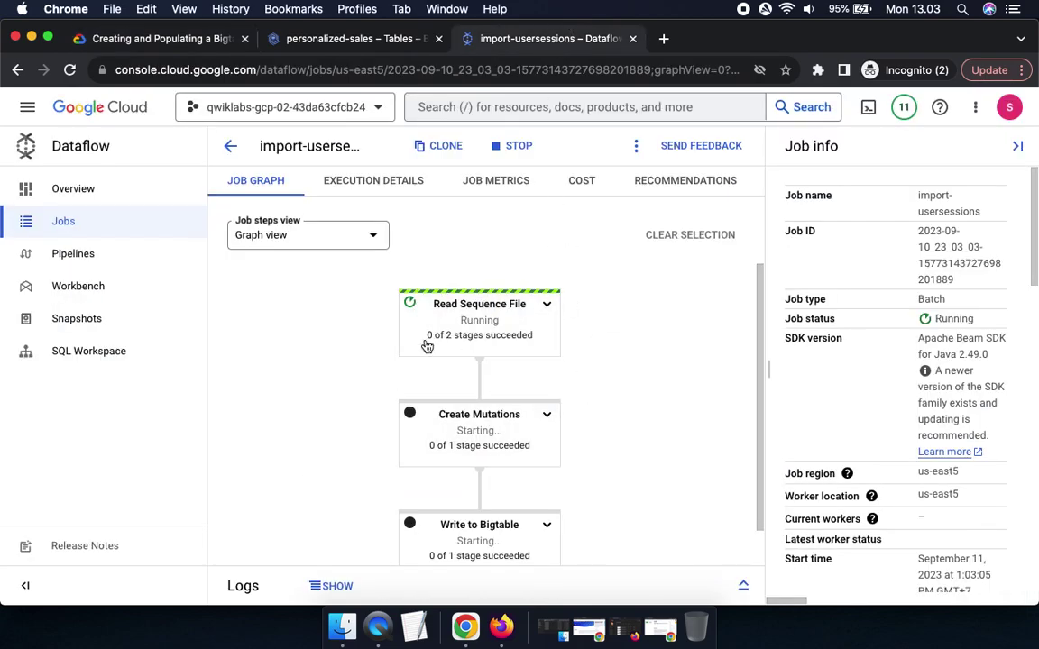
click(298, 234)
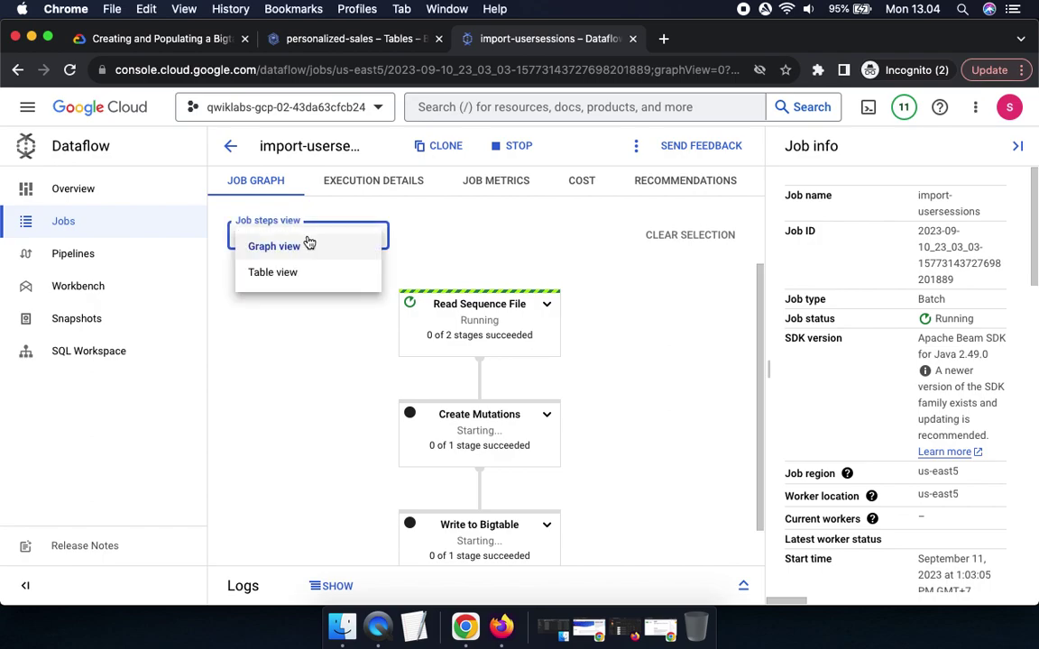
click(266, 272)
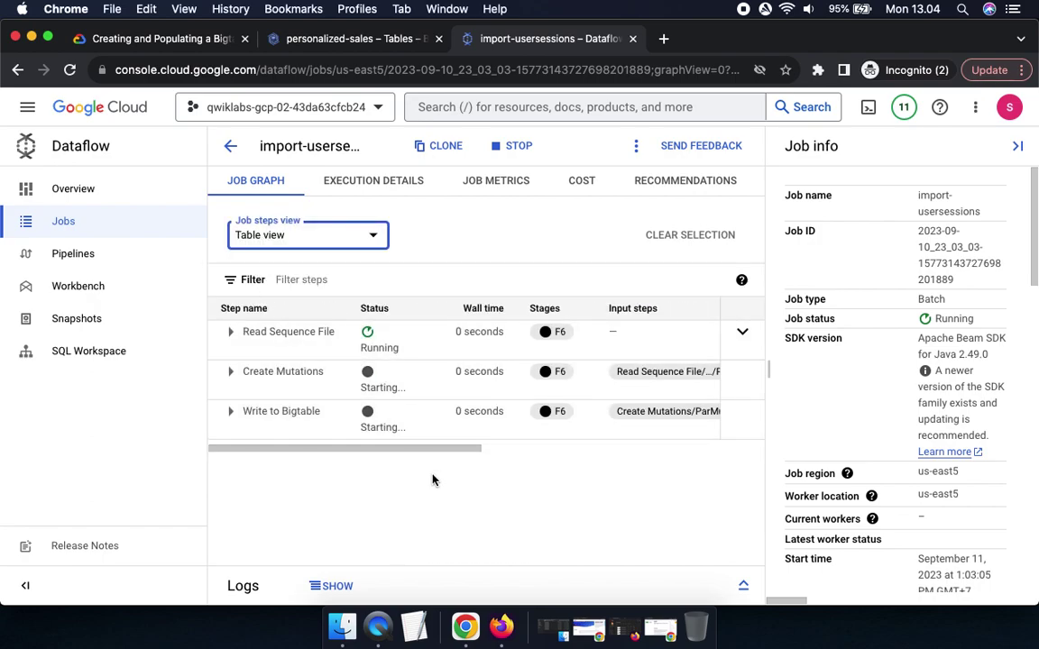
click(329, 239)
click(297, 245)
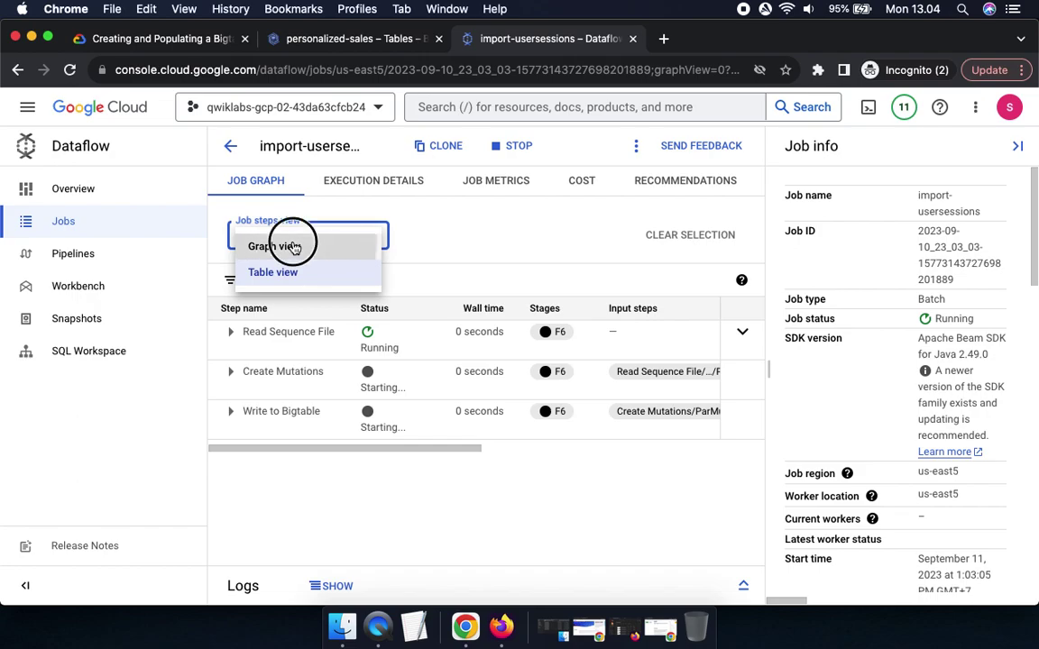
scroll(679, 428, down, 1)
scroll(669, 415, up, 1)
scroll(669, 415, down, 1)
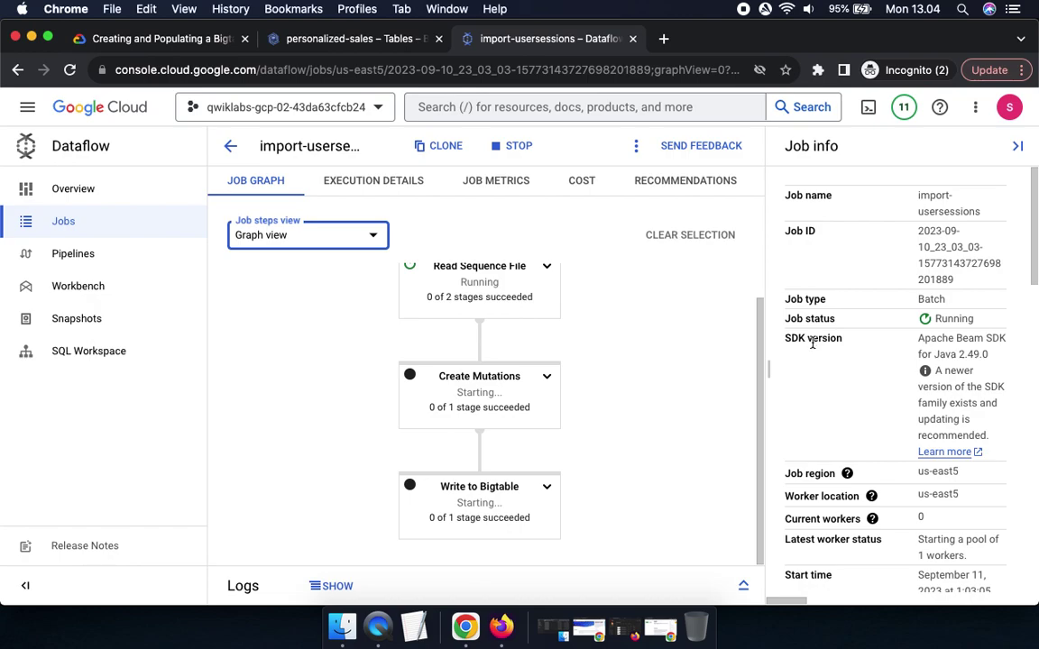
- Recheck the job's steps in Table view and Graph view, and inspect the overall job status in the job info
click(186, 40)
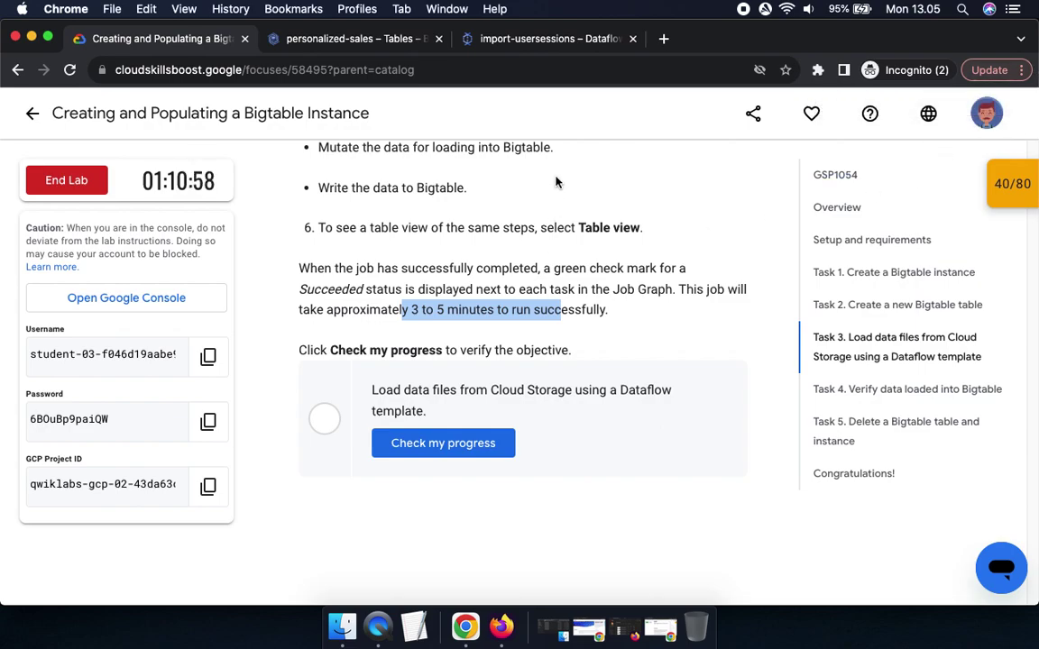
click(532, 39)
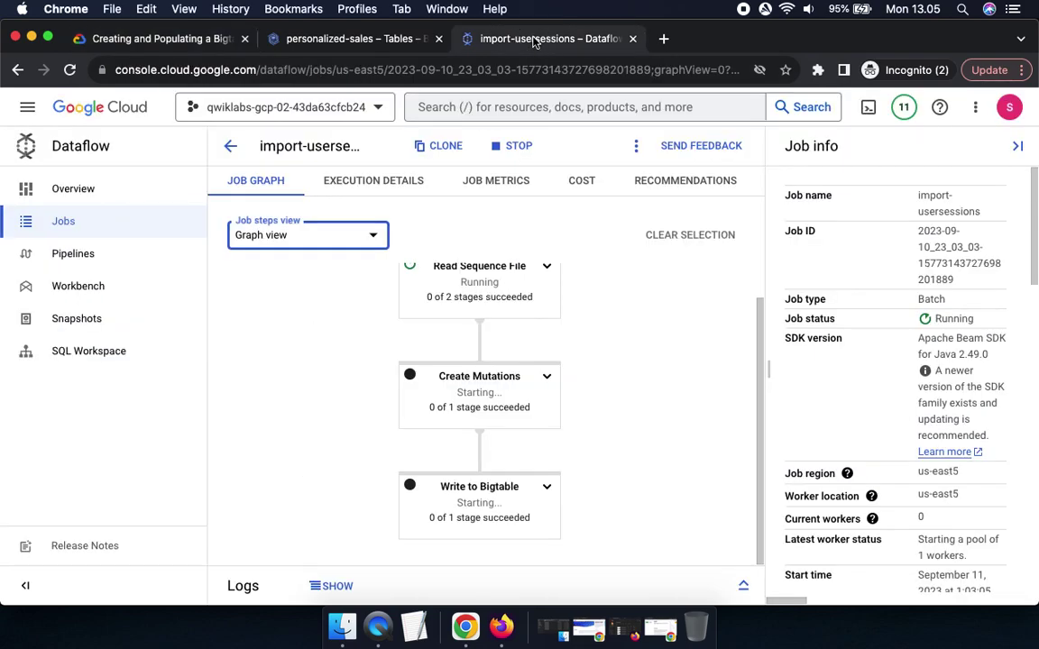
scroll(361, 345, up, 1)
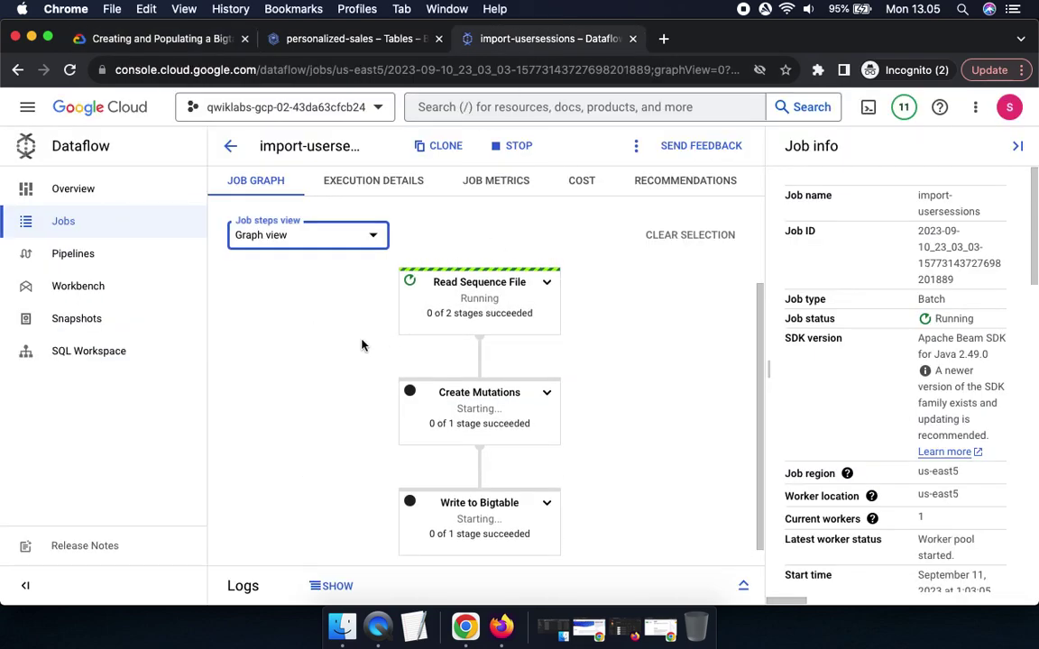
click(637, 146)
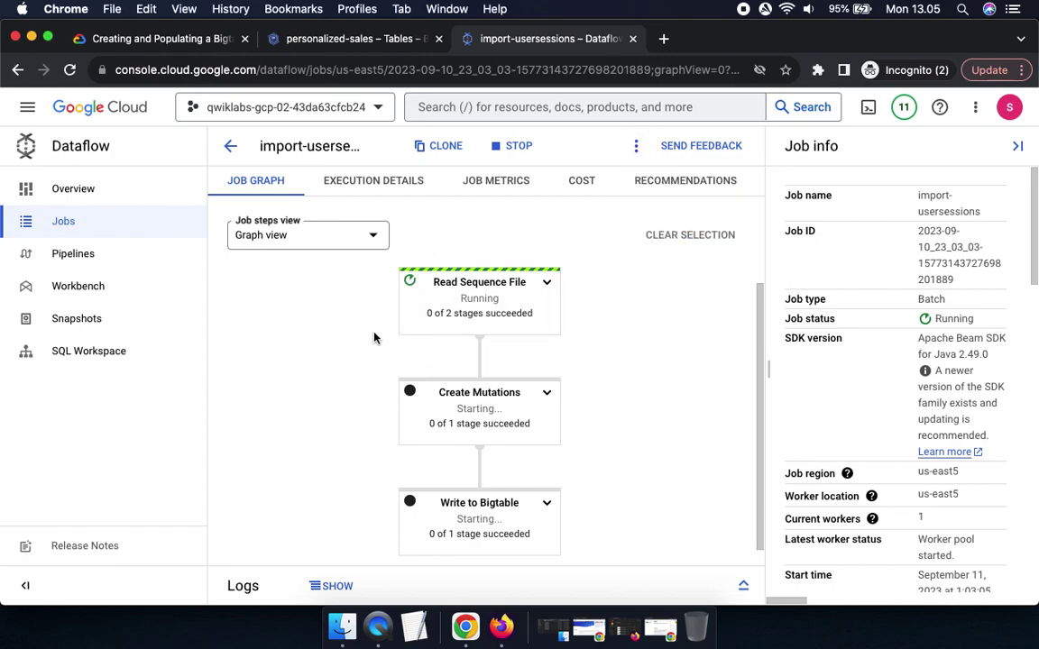
click(320, 227)
click(270, 274)
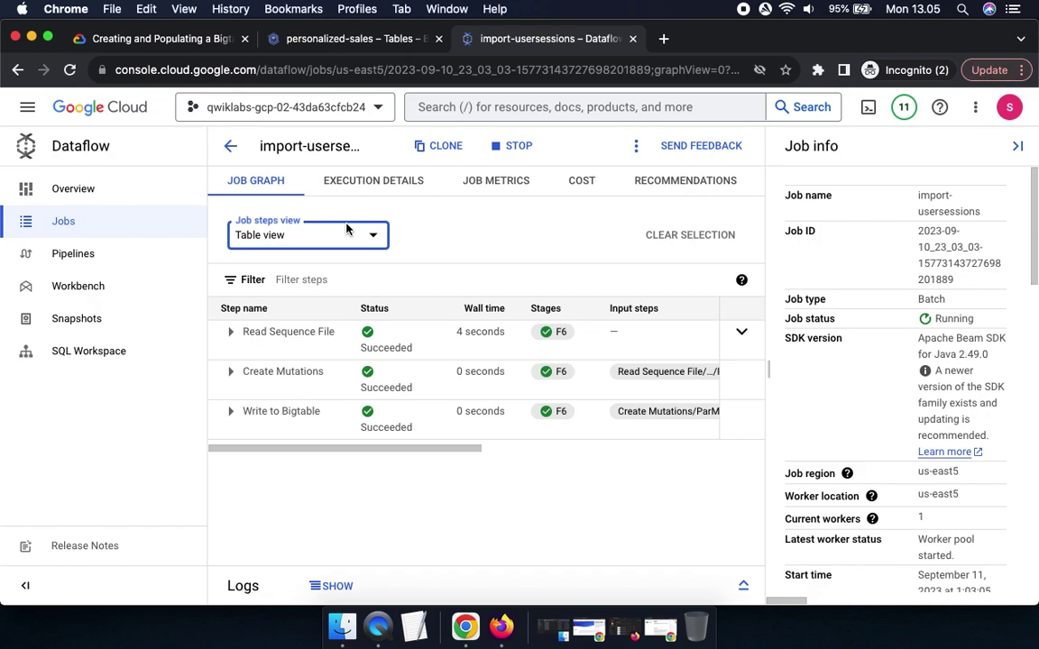
click(342, 234)
click(291, 246)
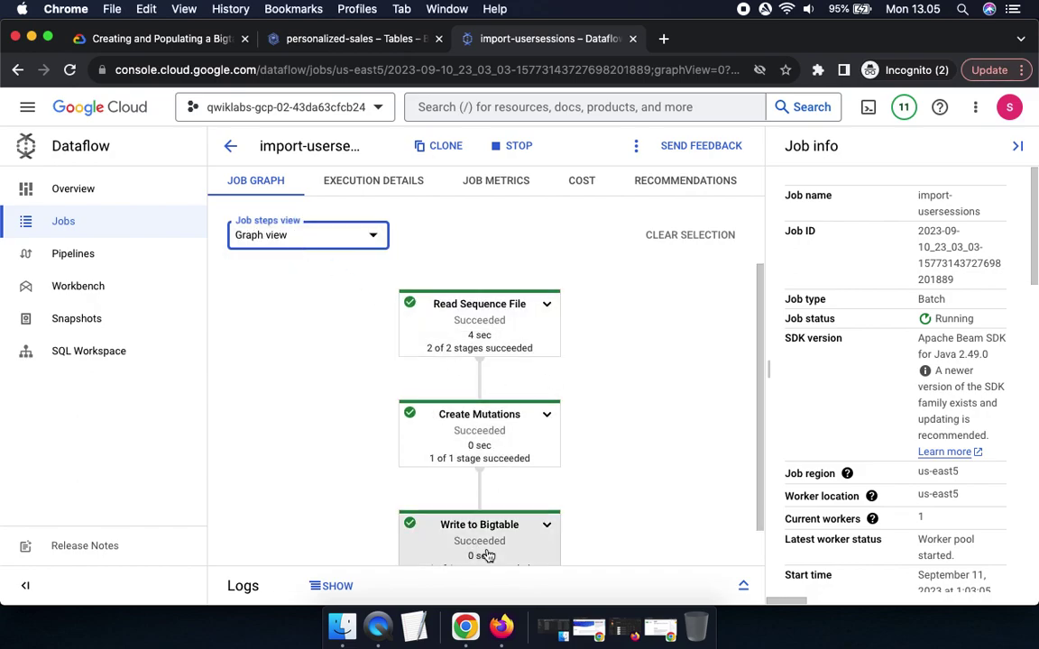
scroll(555, 390, down, 1)
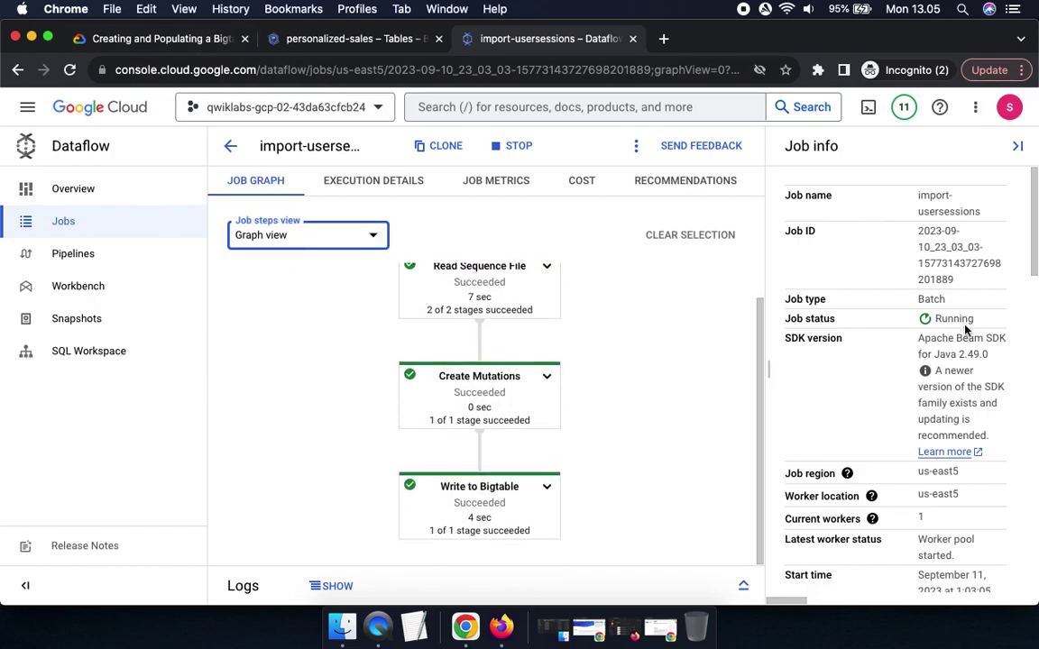
drag(974, 318, 933, 318)
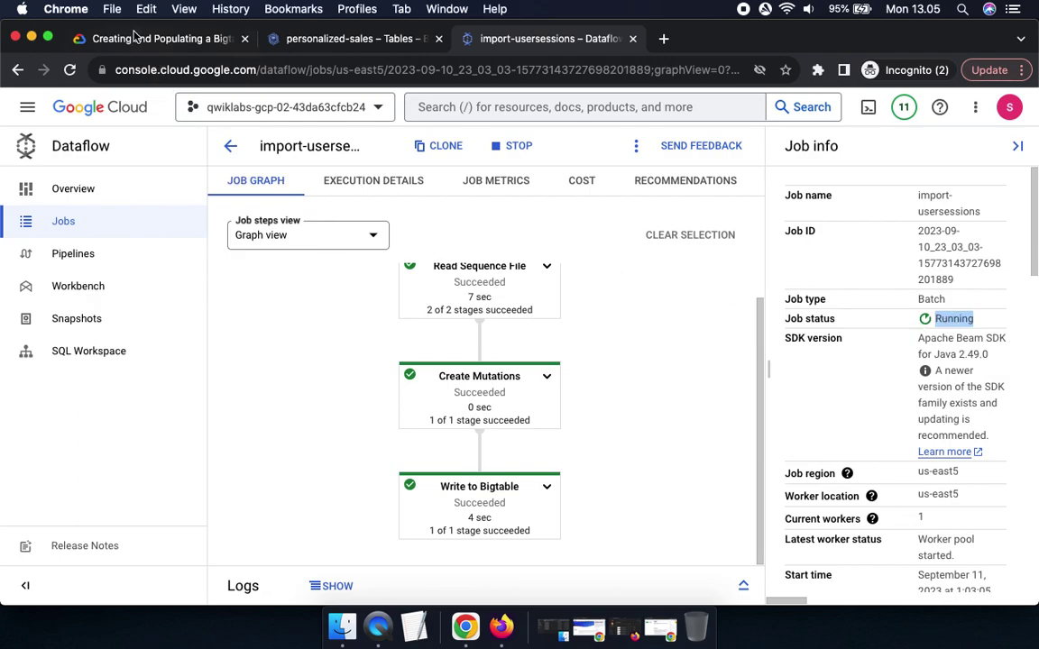
- Try to verify the lab objective for loading Cloud Storage data files with a Dataflow template and read the feedback
click(137, 38)
click(437, 446)
scroll(656, 456, down, 3)
scroll(656, 456, down, 1)
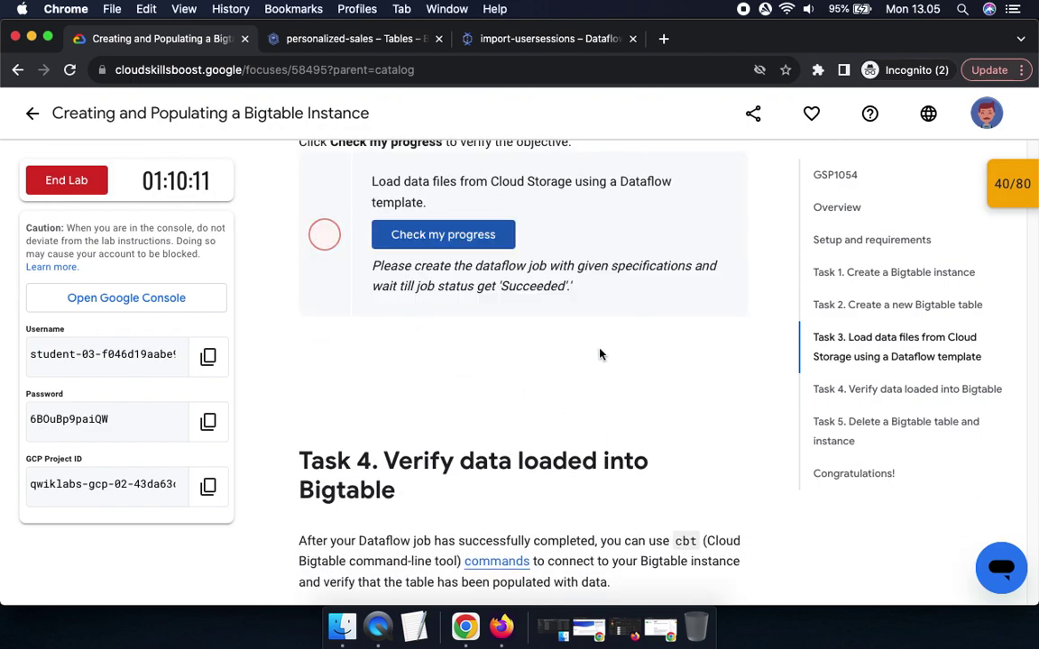
drag(386, 286, 588, 286)
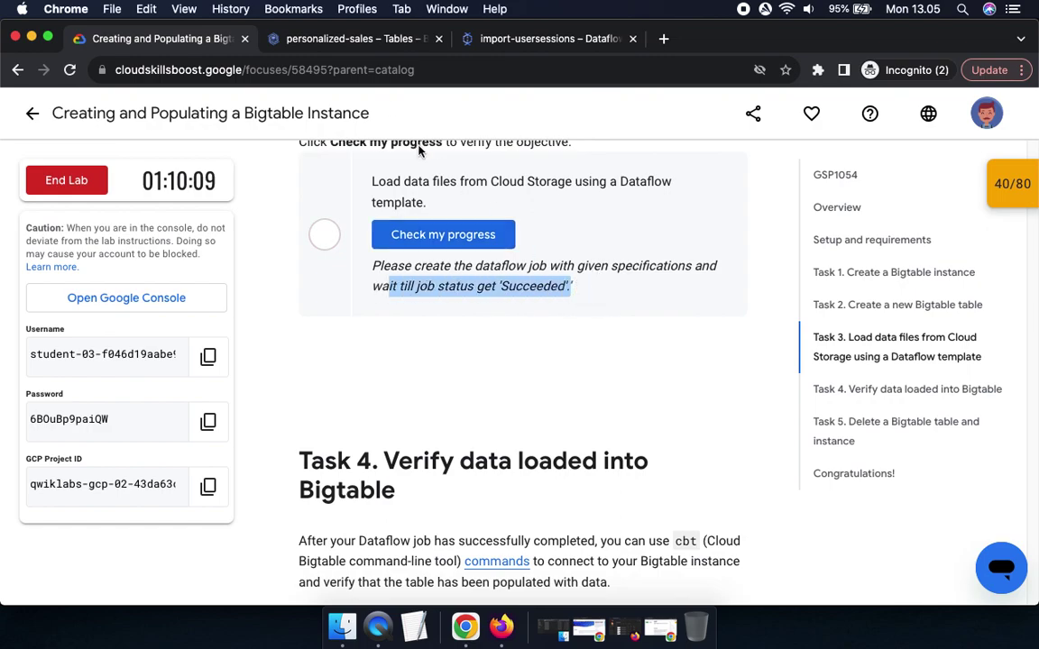
- Return to the Dataflow jobs list, refresh it and check the status of the import-usersessions job
click(316, 39)
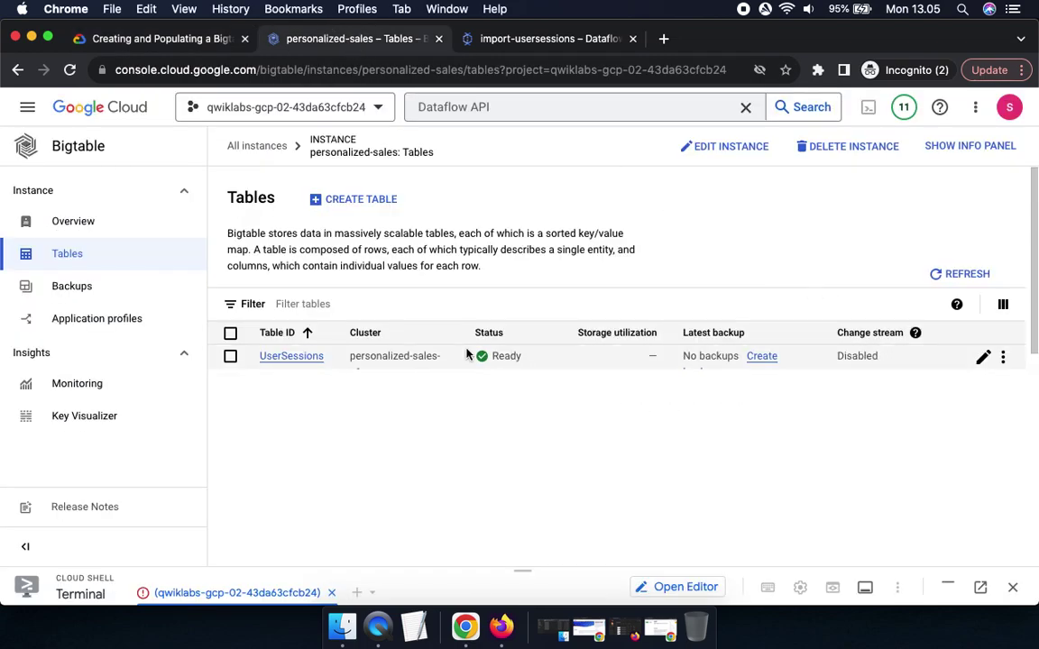
click(559, 36)
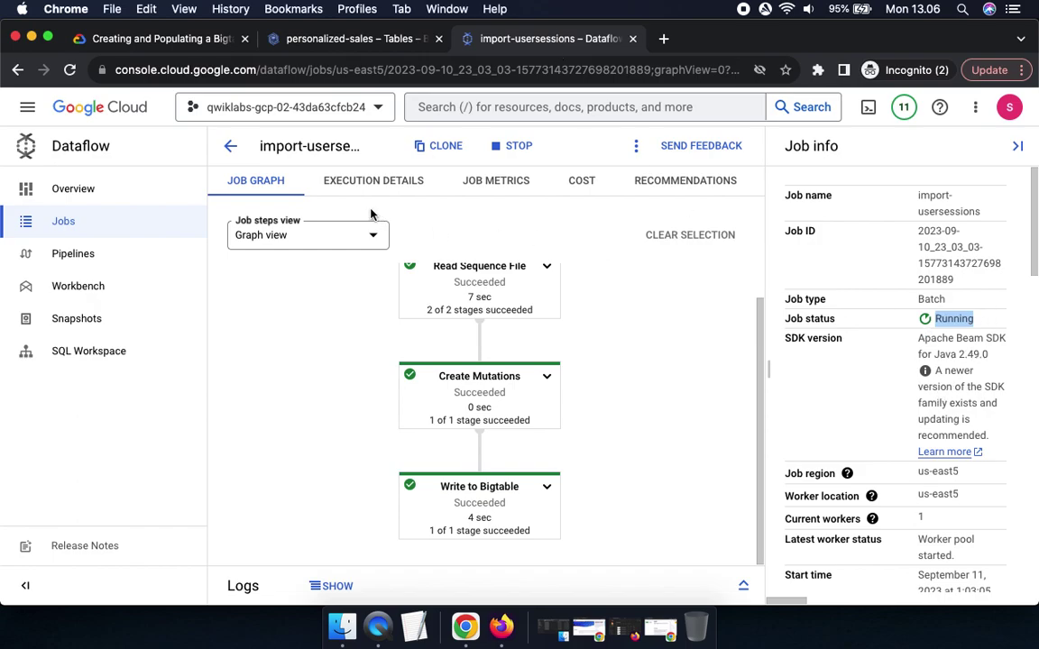
click(232, 150)
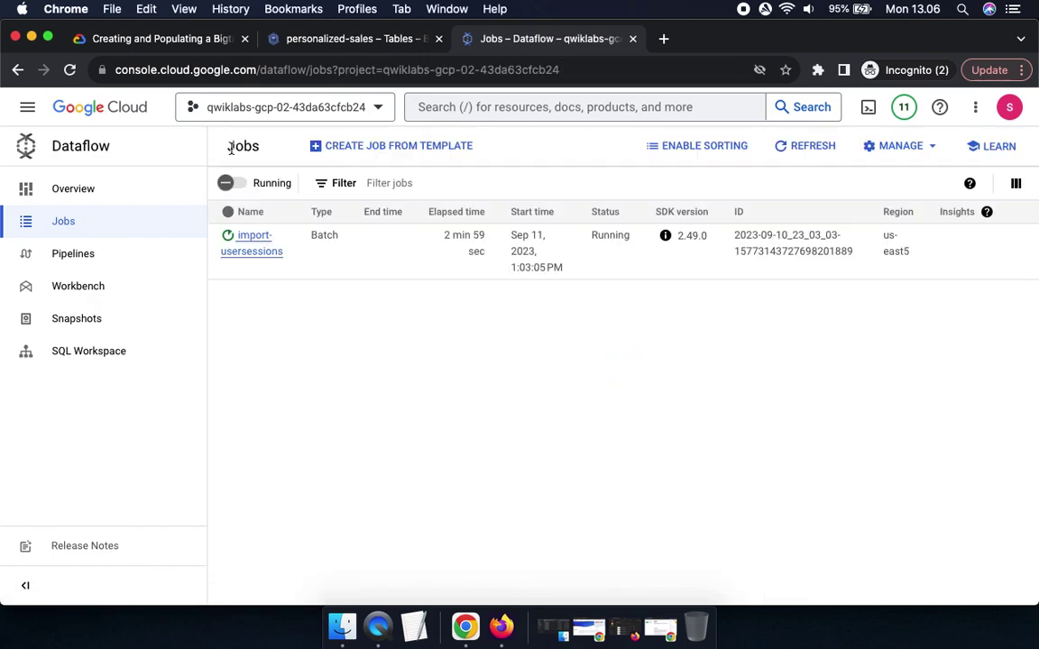
double_click(609, 237)
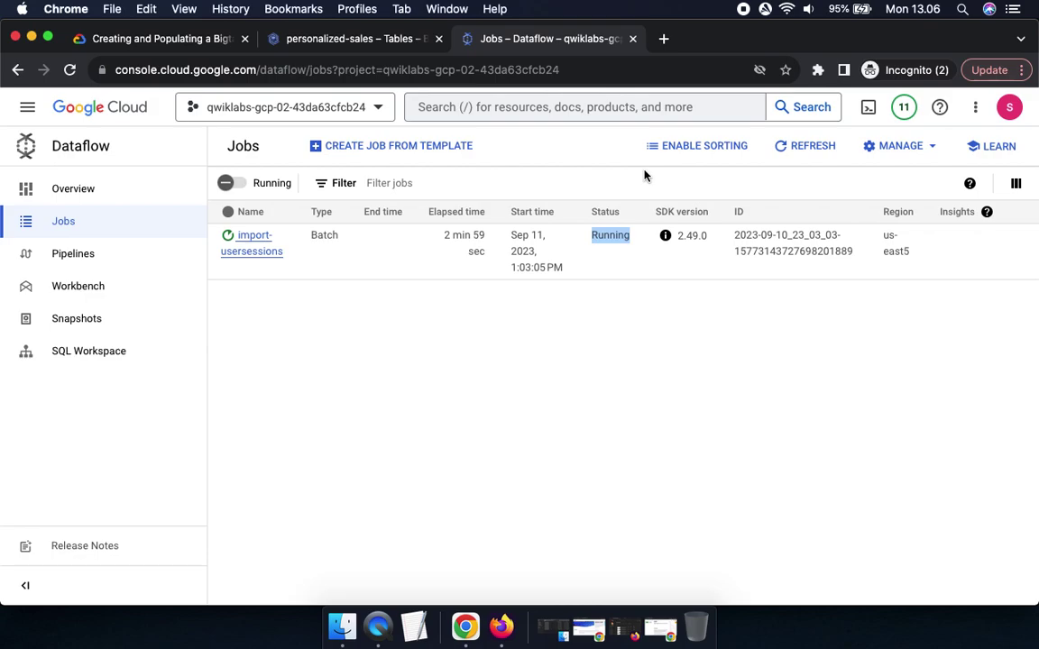
click(809, 148)
double_click(624, 235)
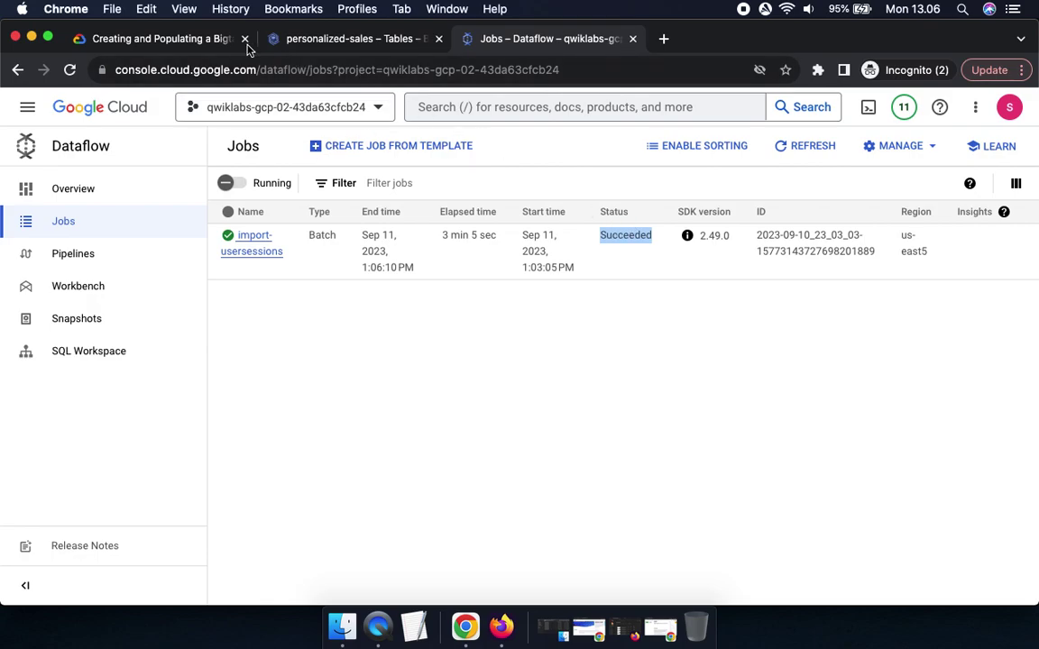
- Verify the lab's Dataflow template data-loading objective again and review the score breakdown for all objectives
click(163, 39)
click(455, 236)
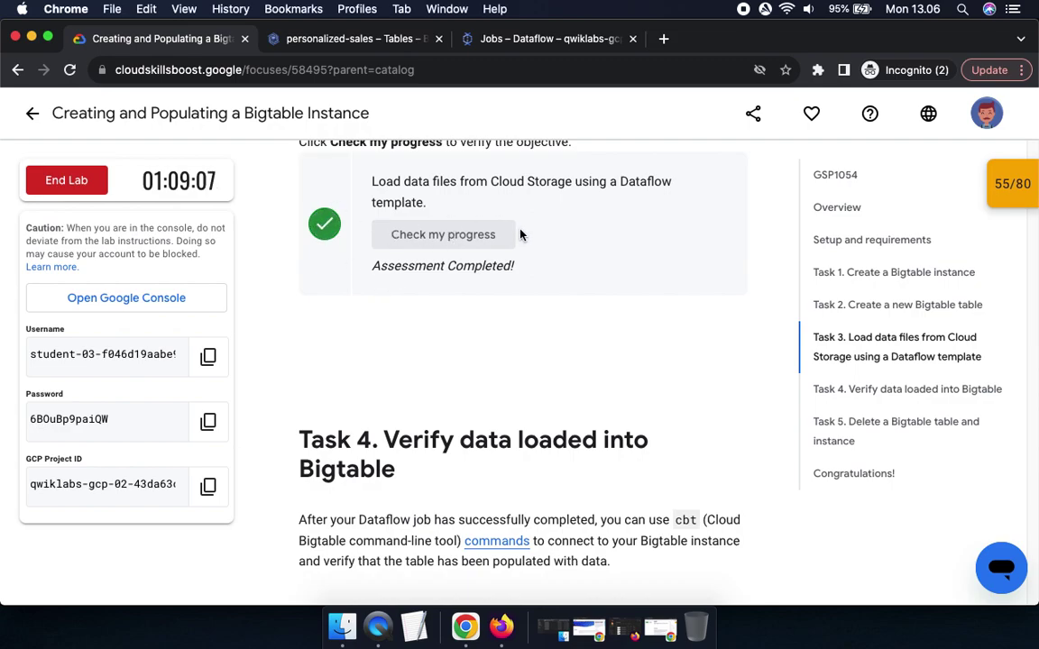
click(1003, 183)
scroll(873, 271, down, 3)
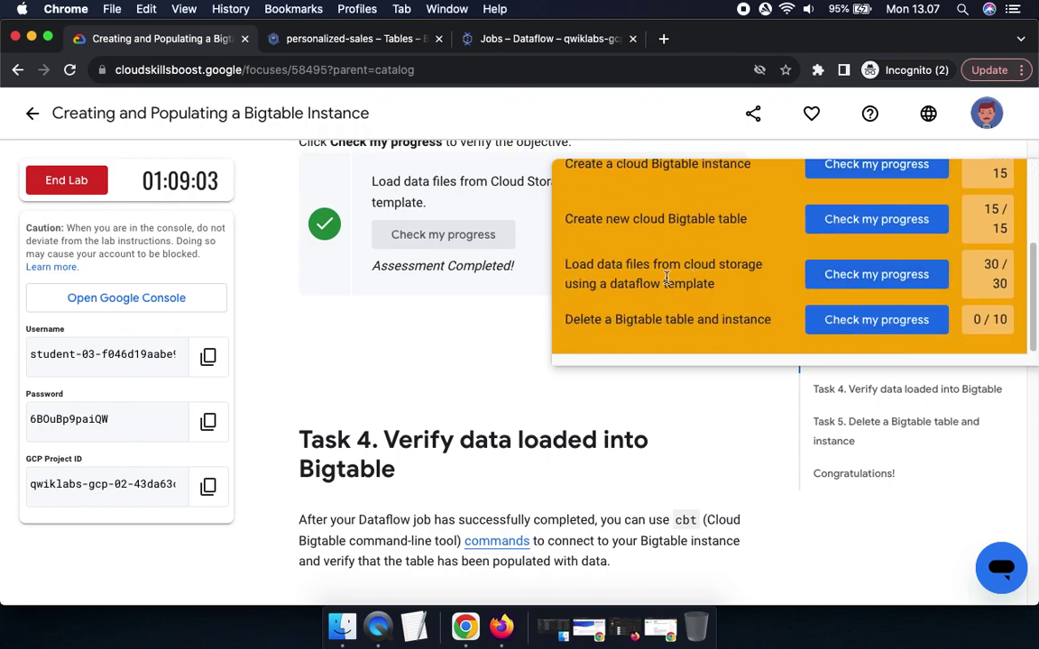
scroll(909, 273, up, 3)
click(1003, 184)
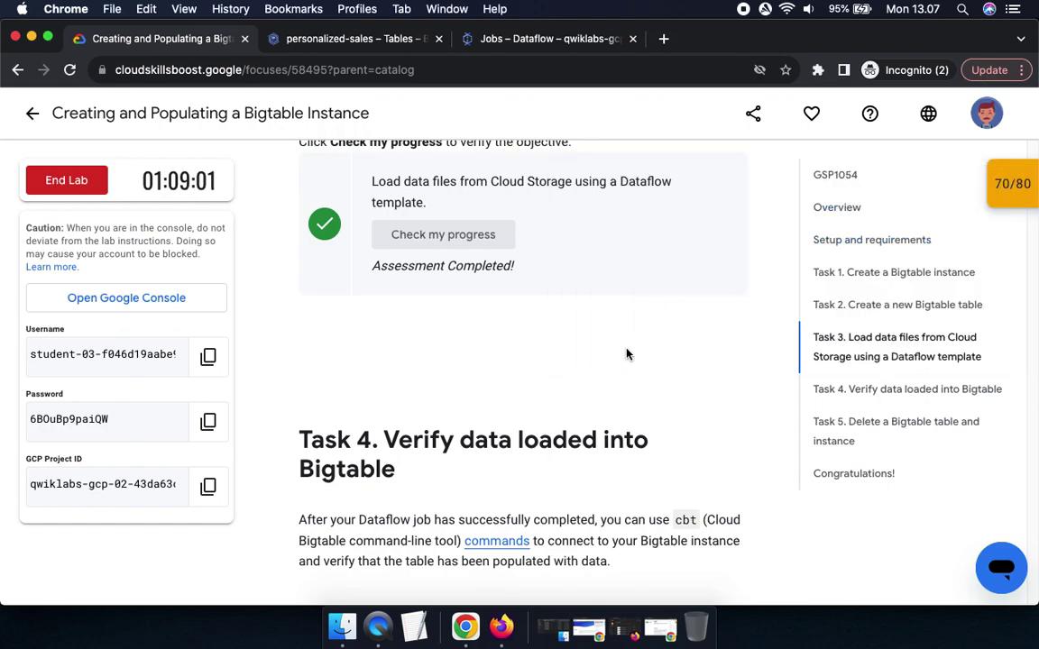
- Review the Task 4 Bigtable CLI configuration instructions, and enlarge and reconnect the Cloud Shell terminal on the personalized-sales Tables page
scroll(624, 357, down, 5)
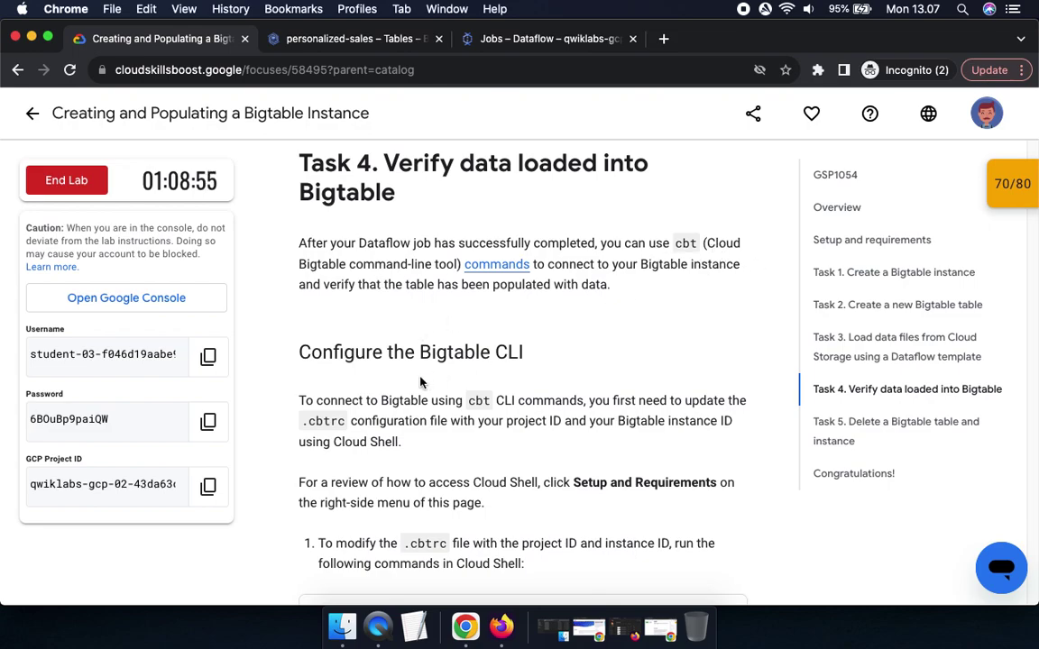
scroll(419, 382, down, 4)
scroll(553, 398, down, 4)
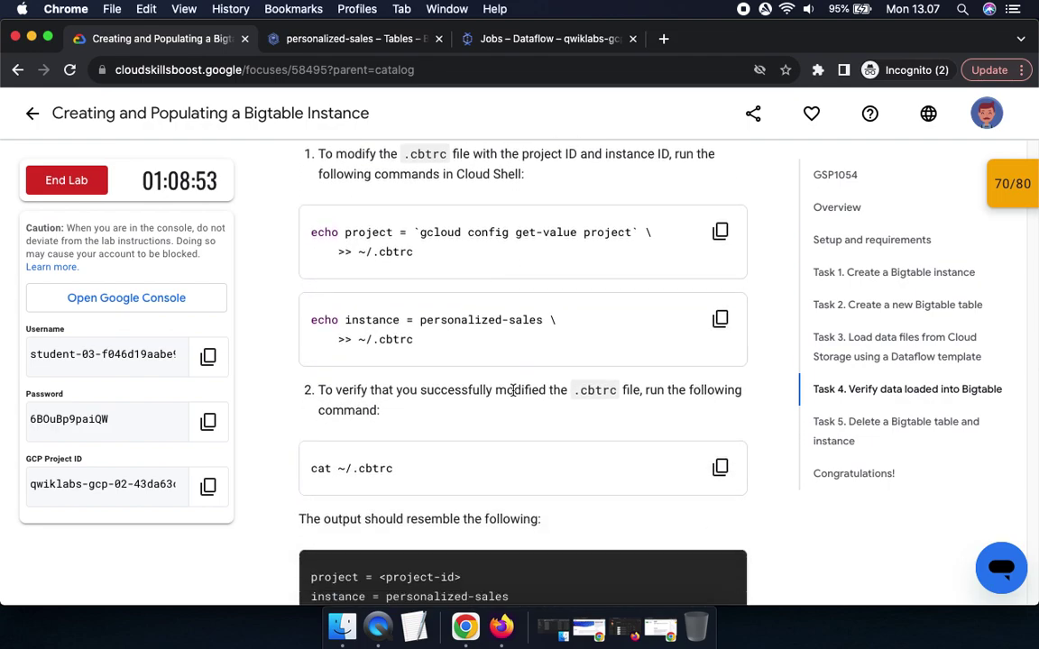
scroll(503, 382, up, 2)
scroll(504, 307, down, 2)
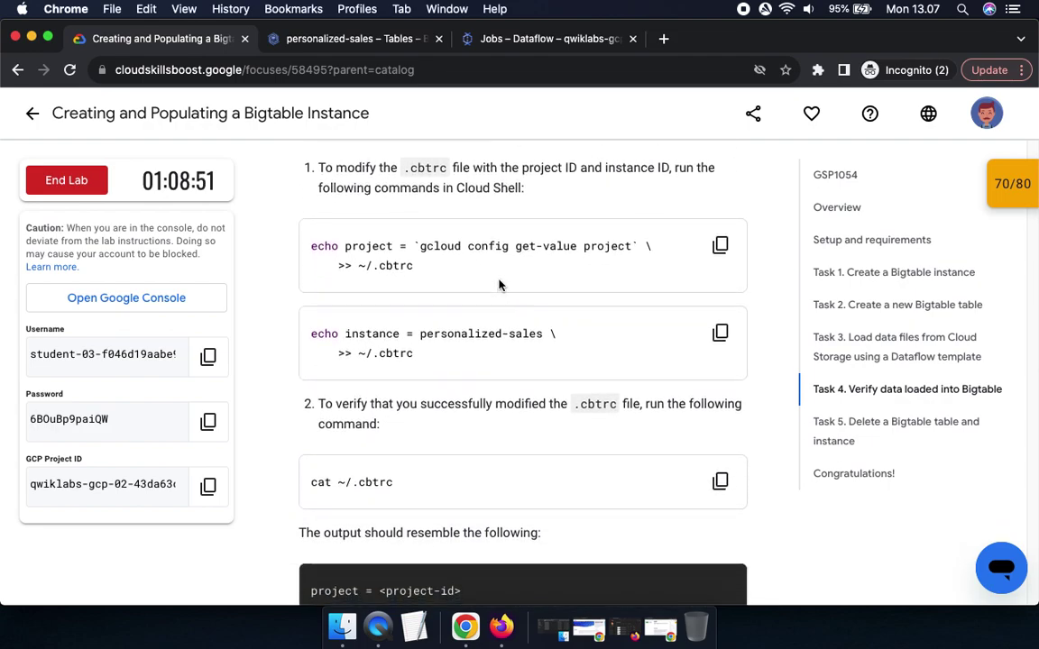
click(289, 37)
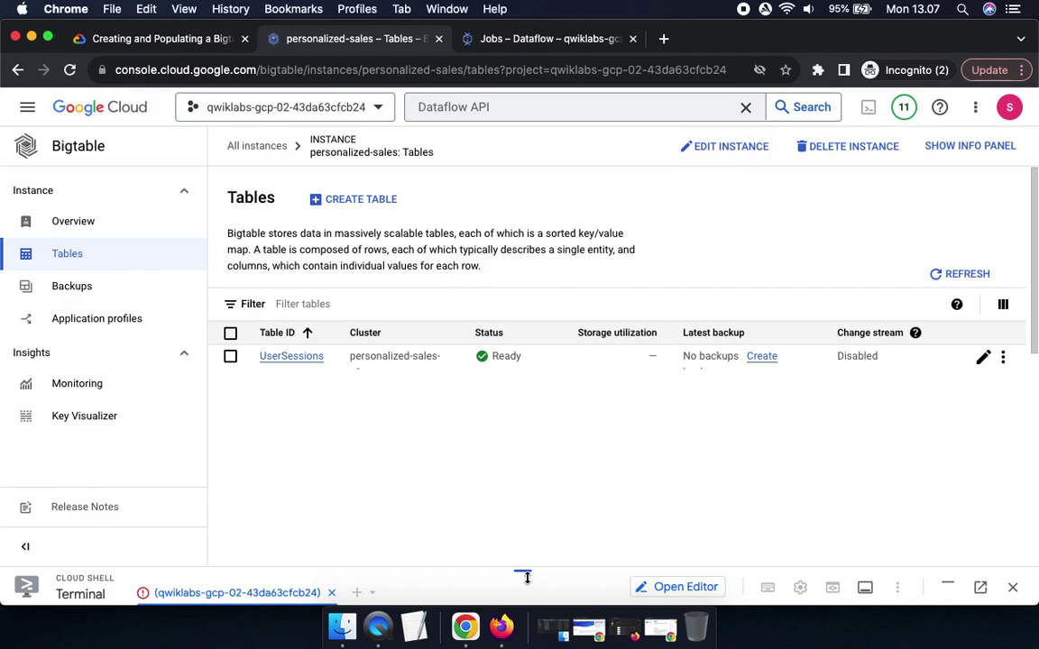
drag(522, 476, 532, 245)
click(992, 303)
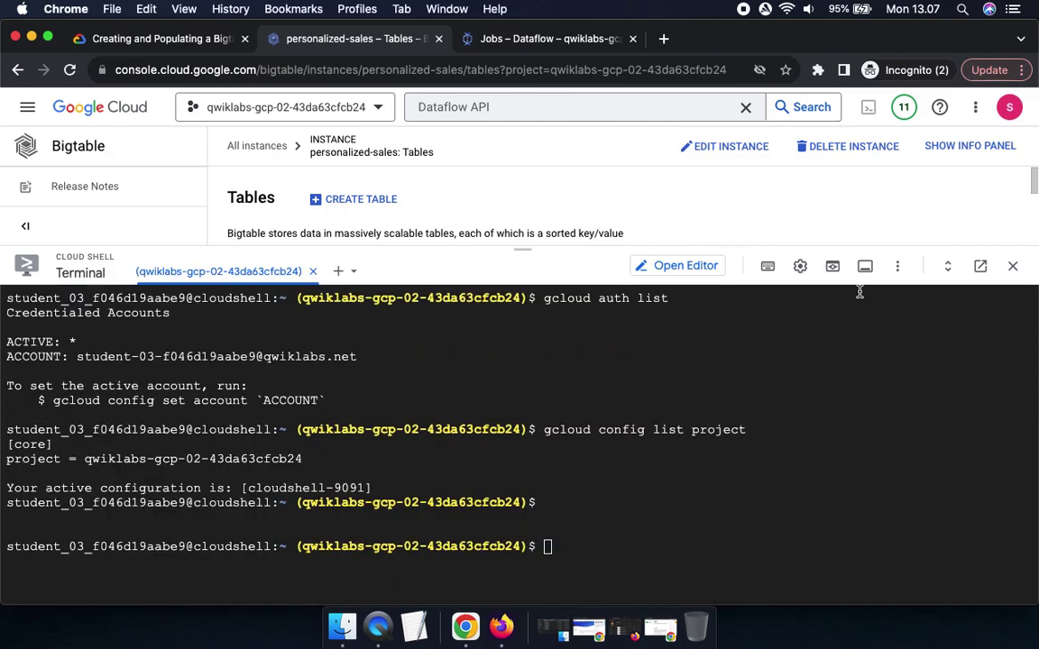
- Append the project ID to ~/.cbtrc in Cloud Shell using the lab's echo project command with gcloud config get-value project
click(164, 39)
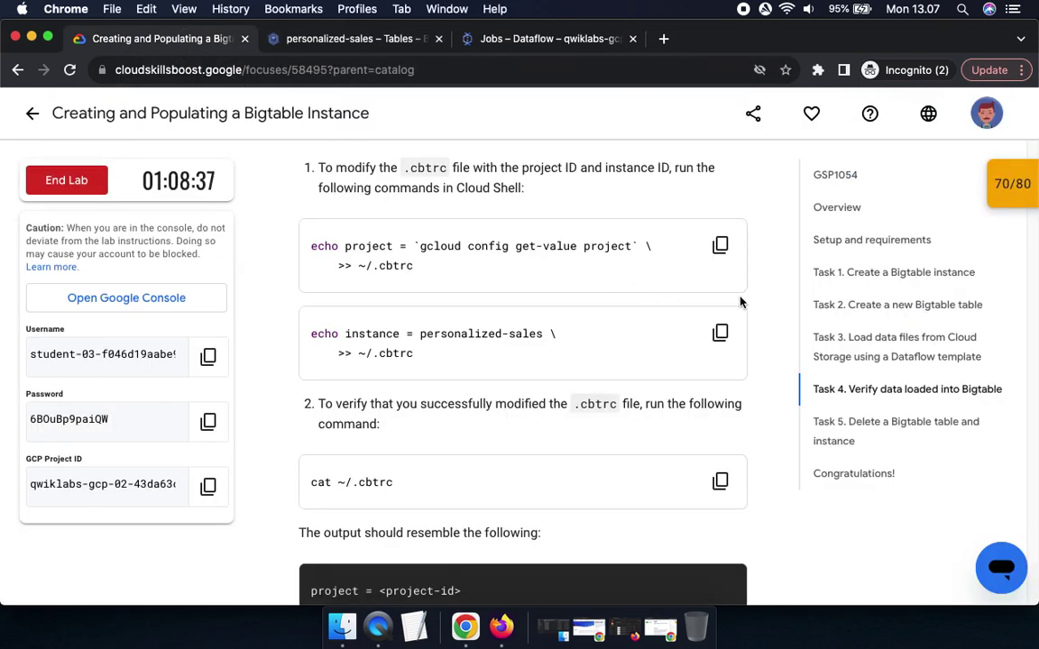
click(721, 246)
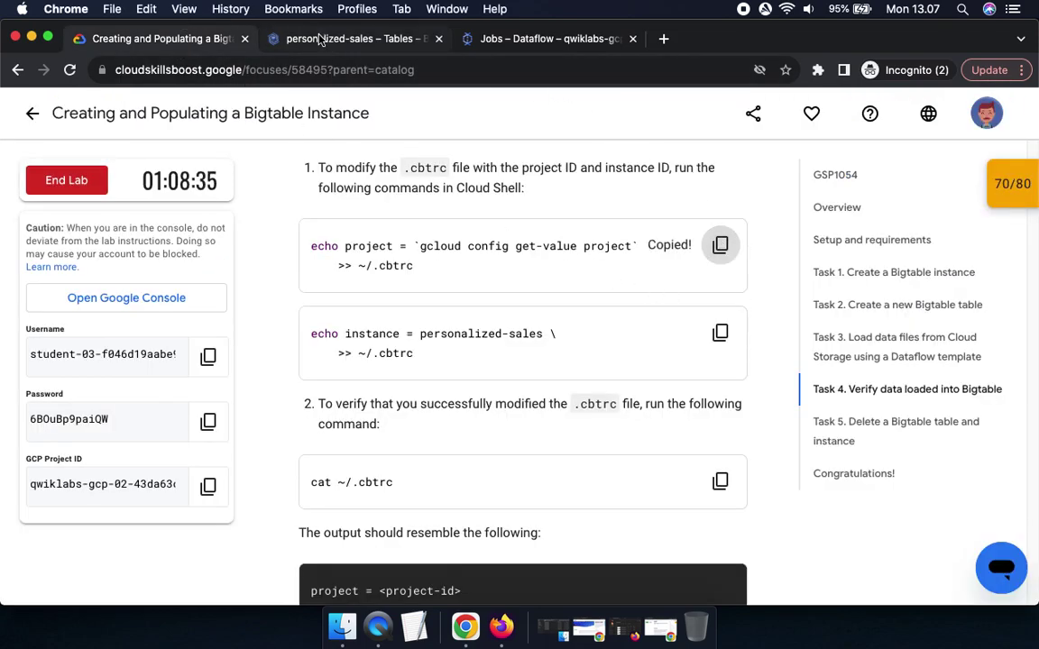
click(287, 32)
key(super+v)
key(Return)
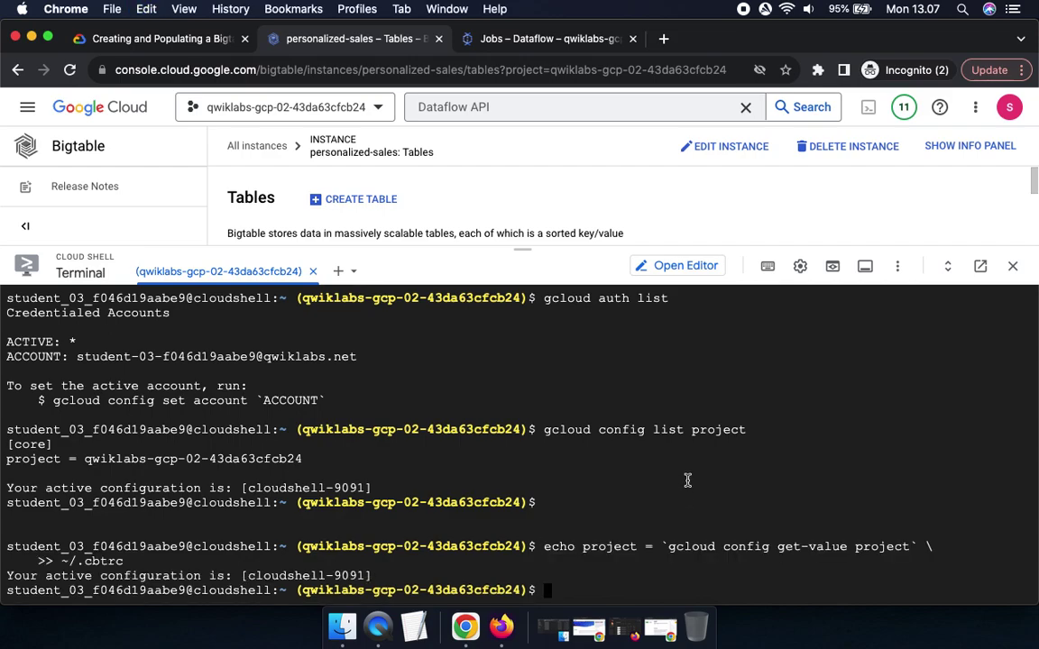
- Append the Bigtable instance to the configuration file with the lab command echo instance = personalized-sales >> ~/.cbtrc
click(155, 39)
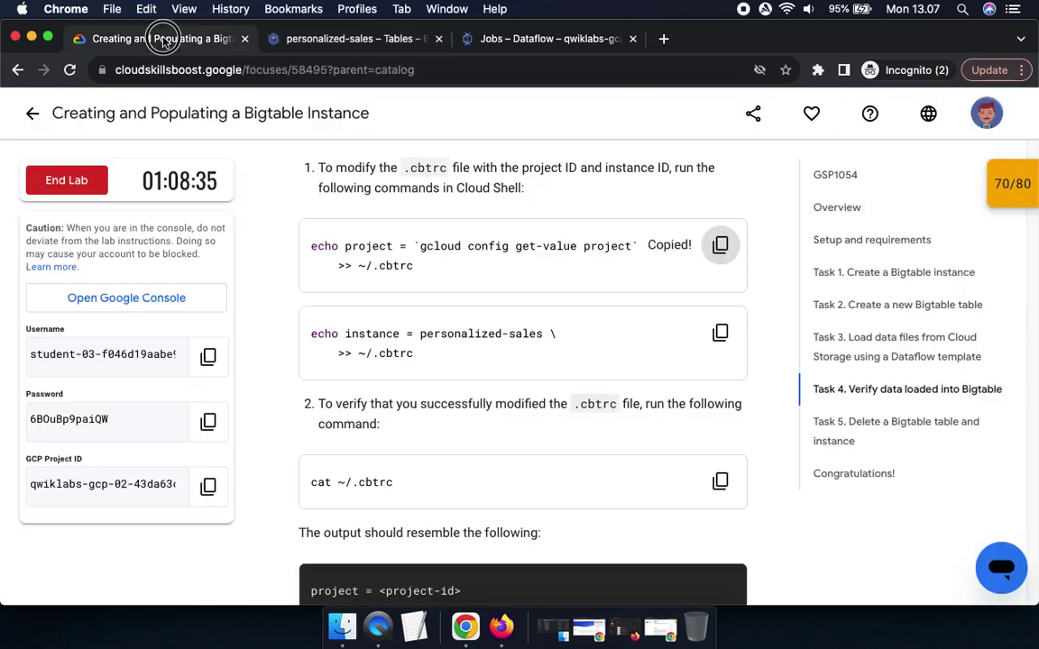
click(720, 332)
click(368, 43)
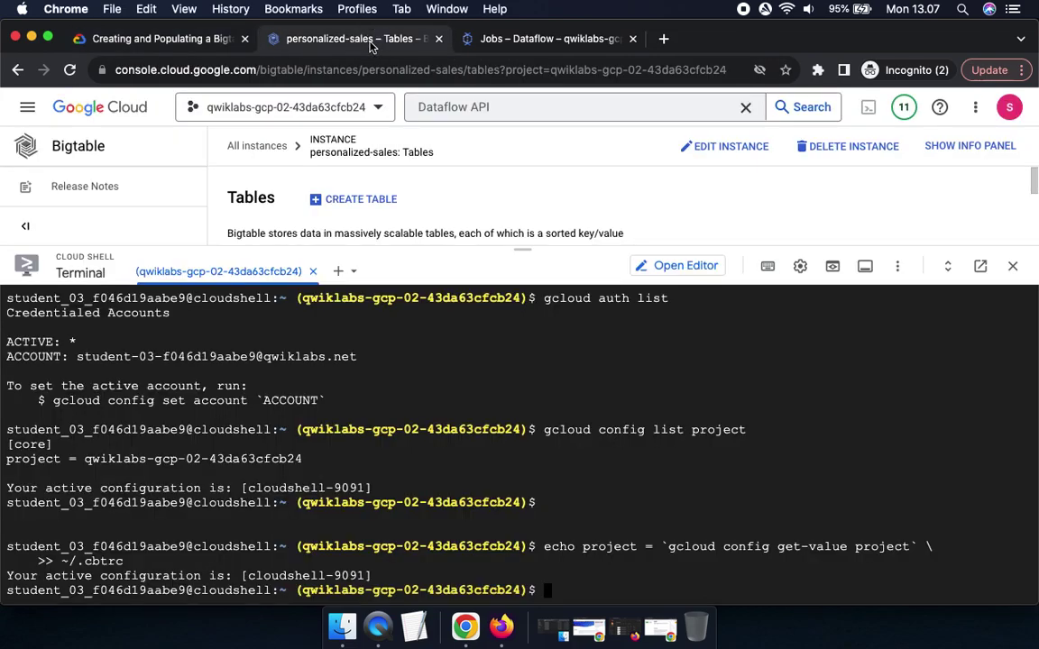
key(super+v)
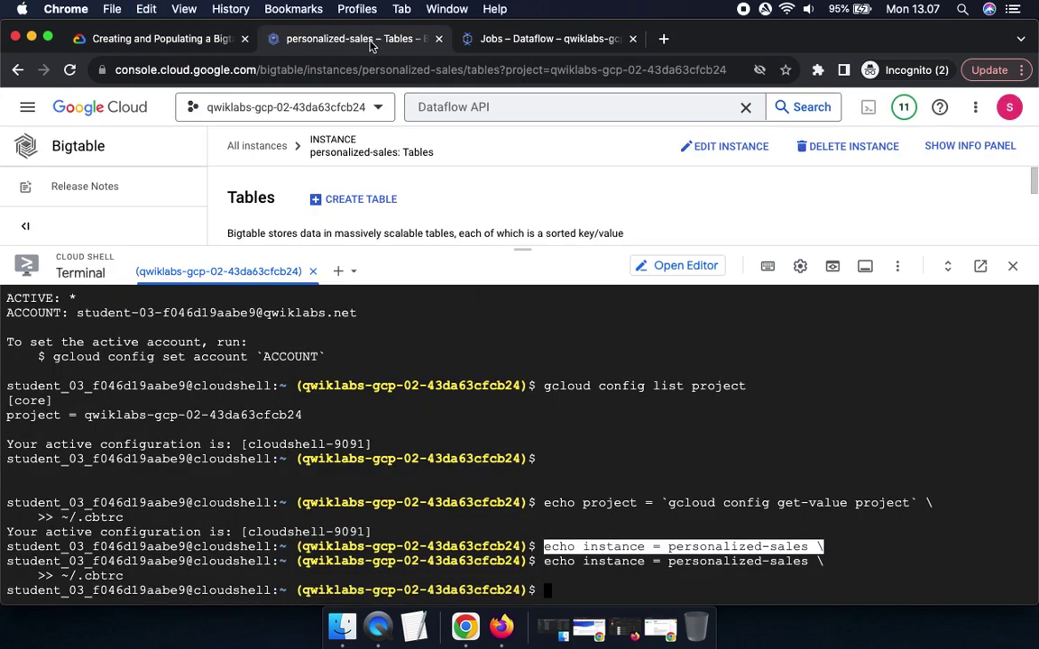
- Run cat ~/.cbtrc in Cloud Shell and compare the output with the expected result in the lab instructions
click(183, 40)
scroll(620, 400, down, 5)
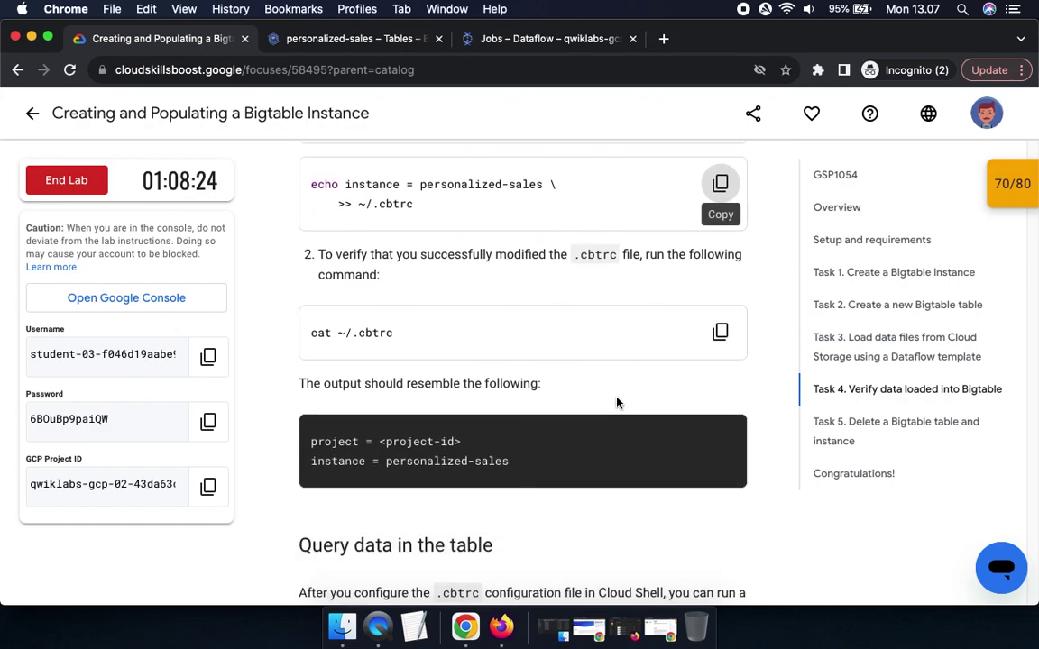
click(717, 247)
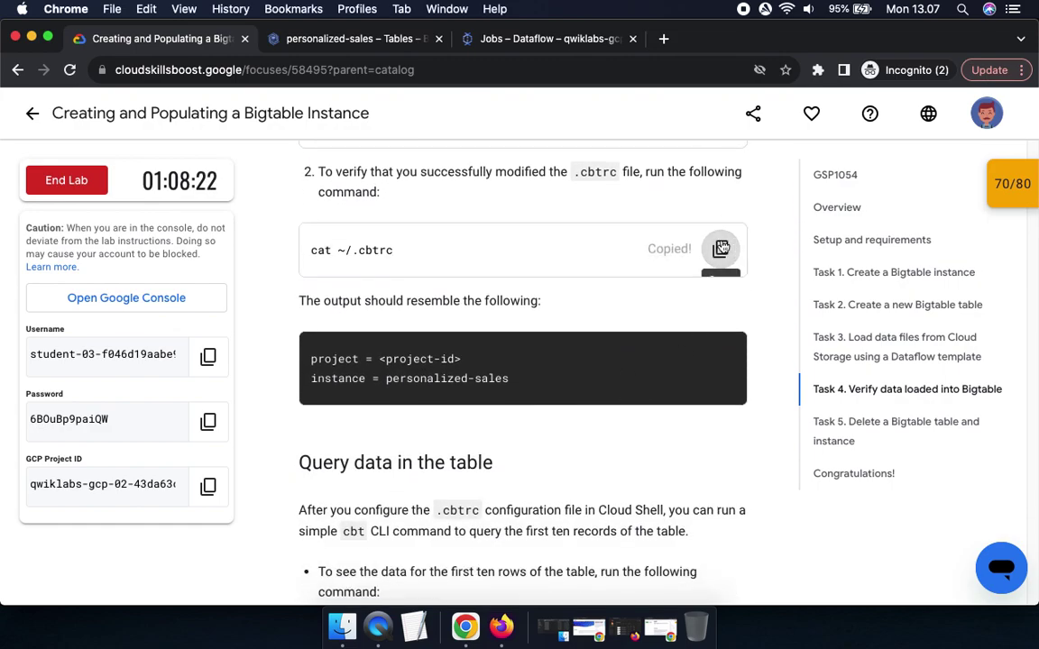
click(313, 46)
key(super+v)
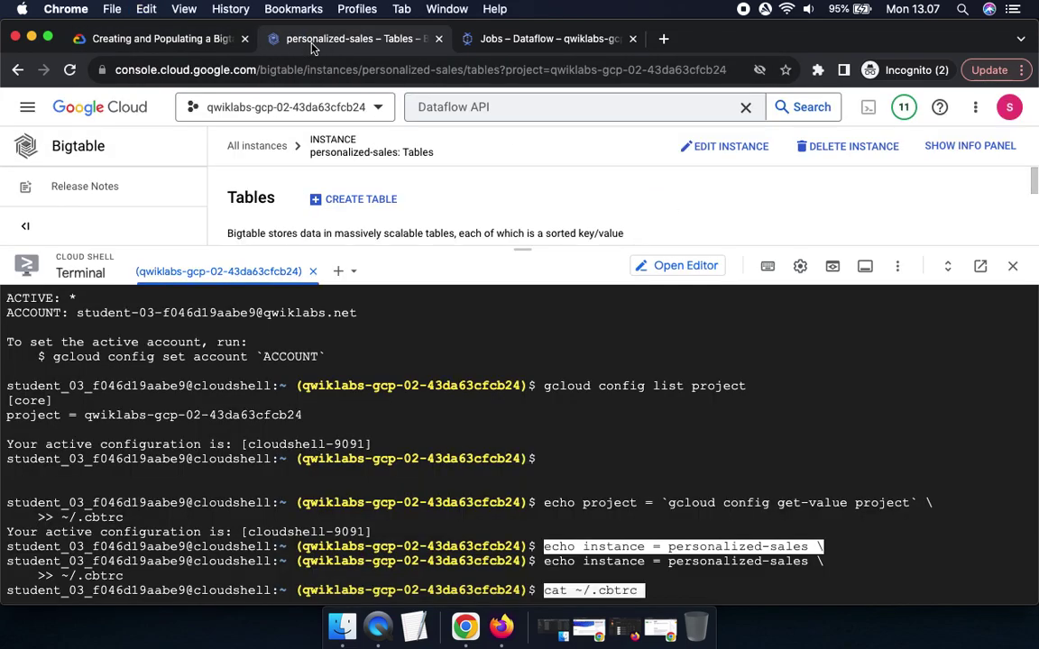
key(Return)
click(172, 39)
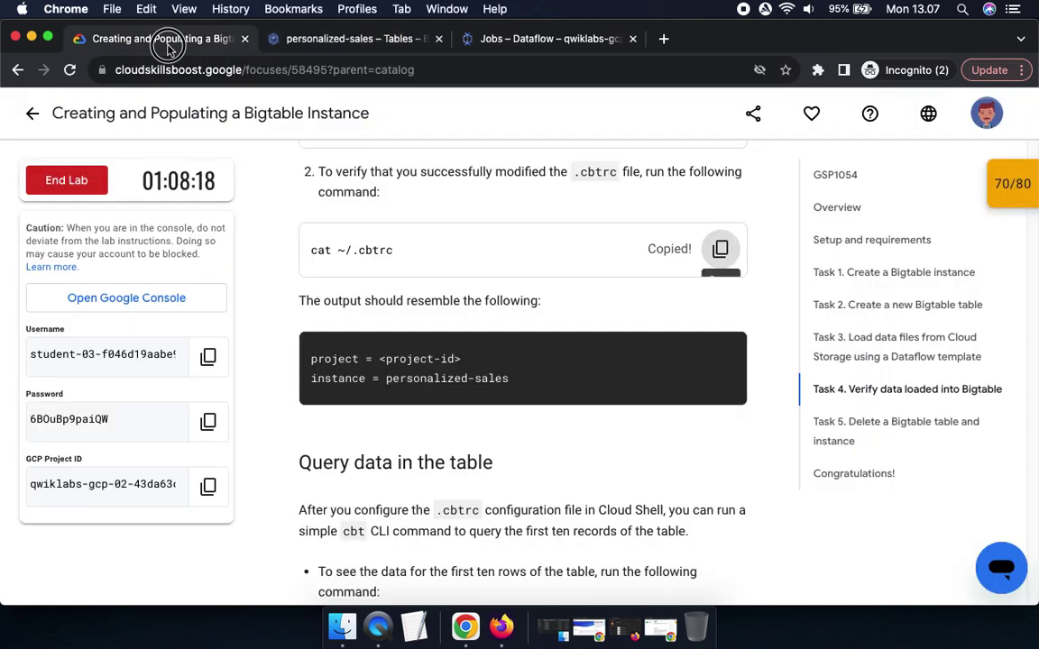
scroll(488, 330, down, 2)
scroll(488, 329, down, 1)
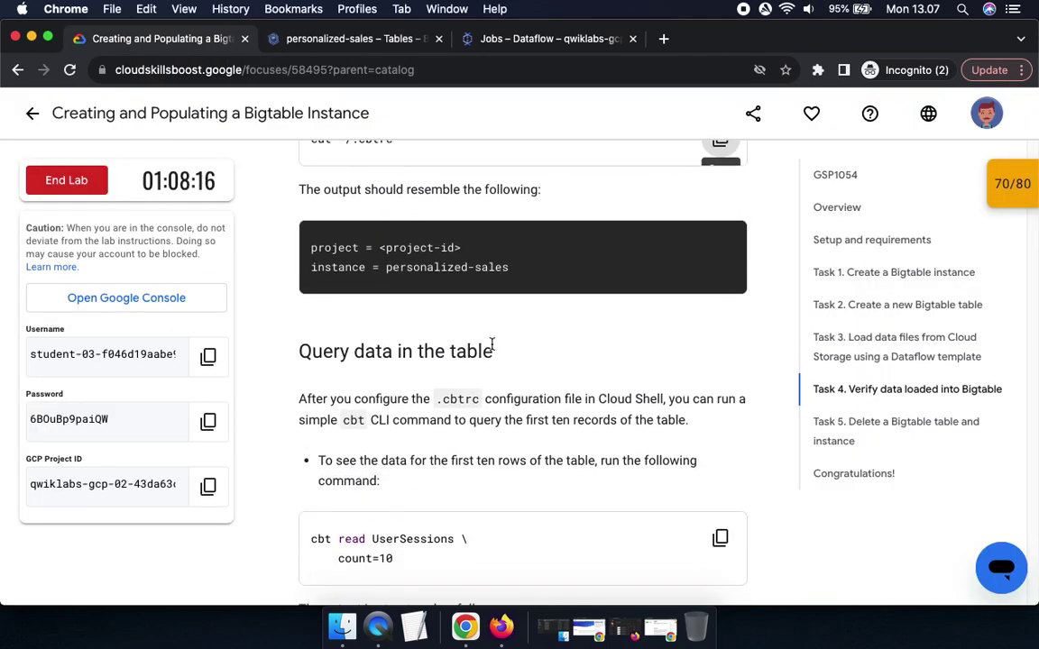
click(325, 39)
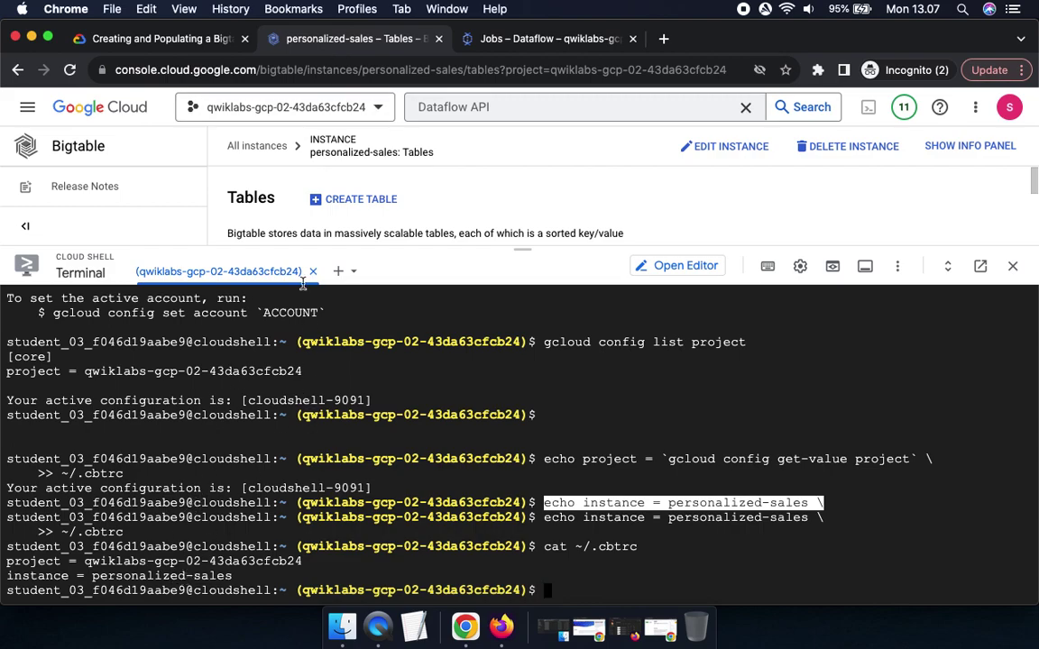
- Query the first ten rows of the UserSessions table in Cloud Shell with cbt read UserSessions count=10
click(144, 39)
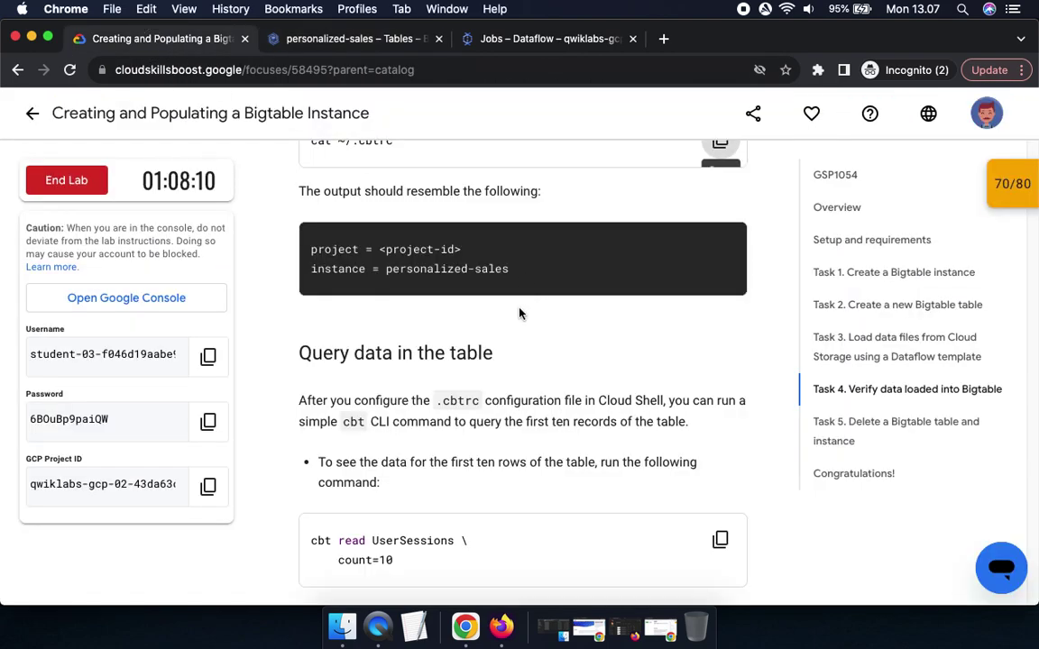
scroll(520, 311, down, 3)
scroll(514, 367, down, 3)
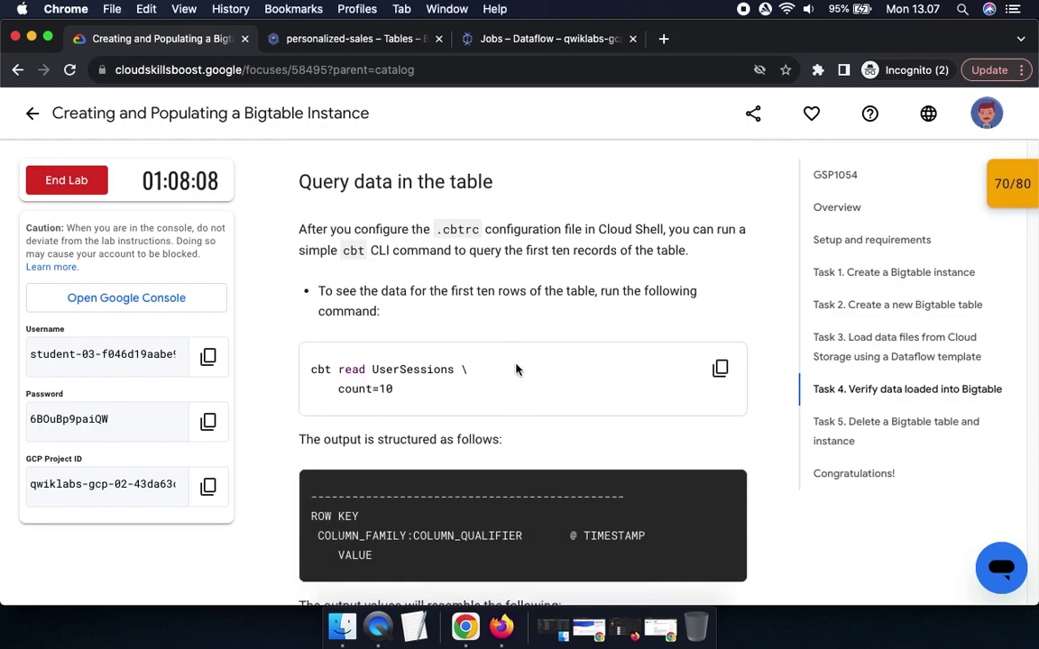
click(720, 259)
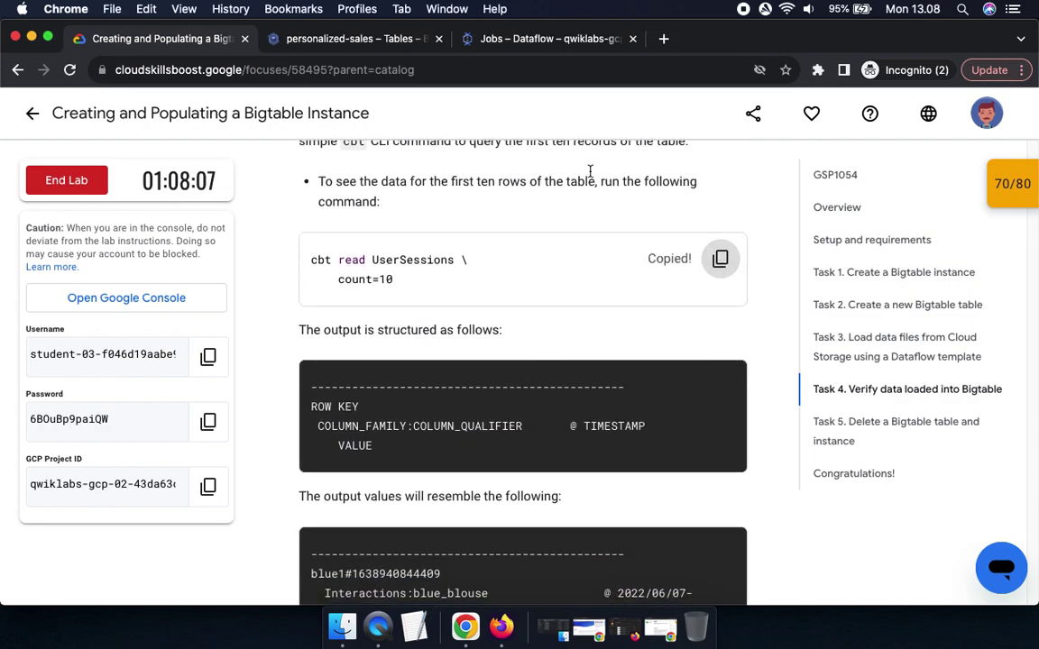
click(343, 41)
key(super+v)
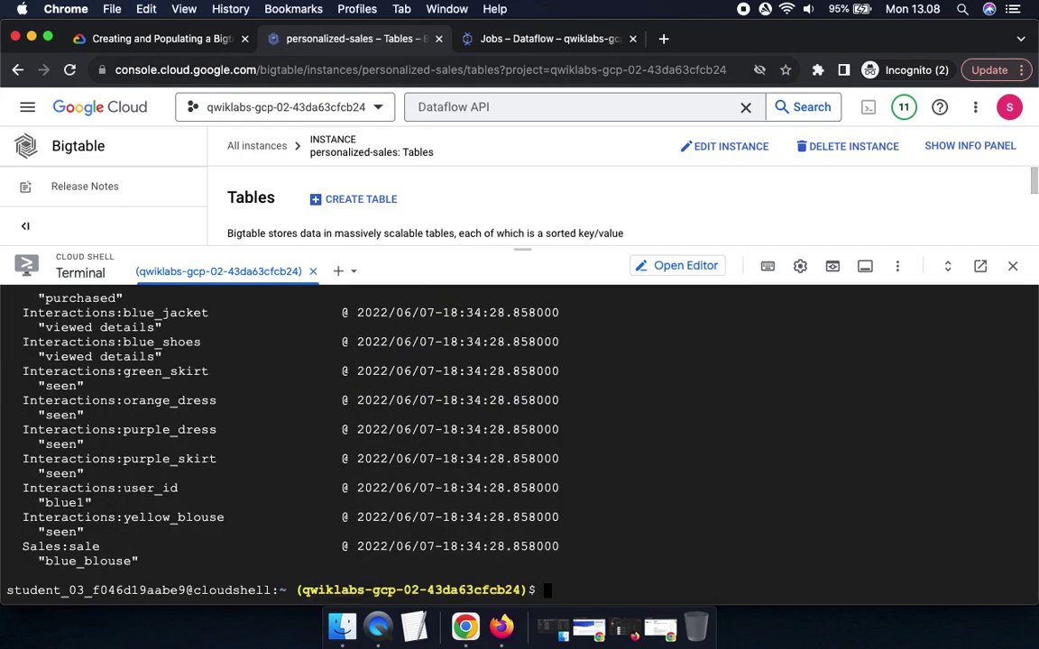
- Review the lab's sample query output and read the Task 5 instructions for deleting the Bigtable table and instance
click(149, 38)
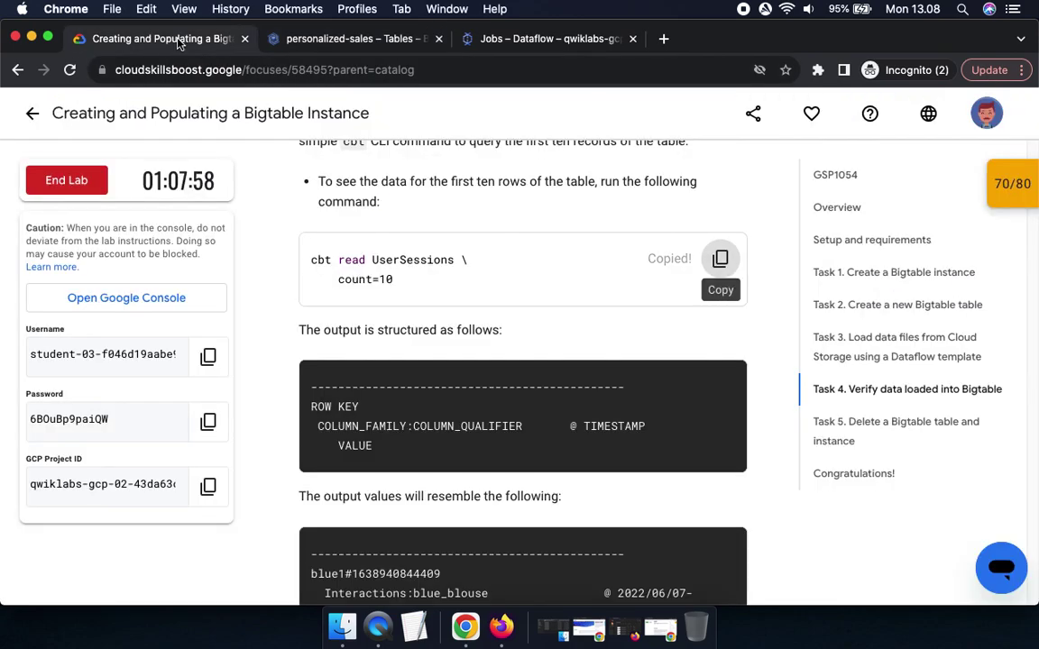
scroll(313, 386, down, 1)
scroll(314, 386, down, 15)
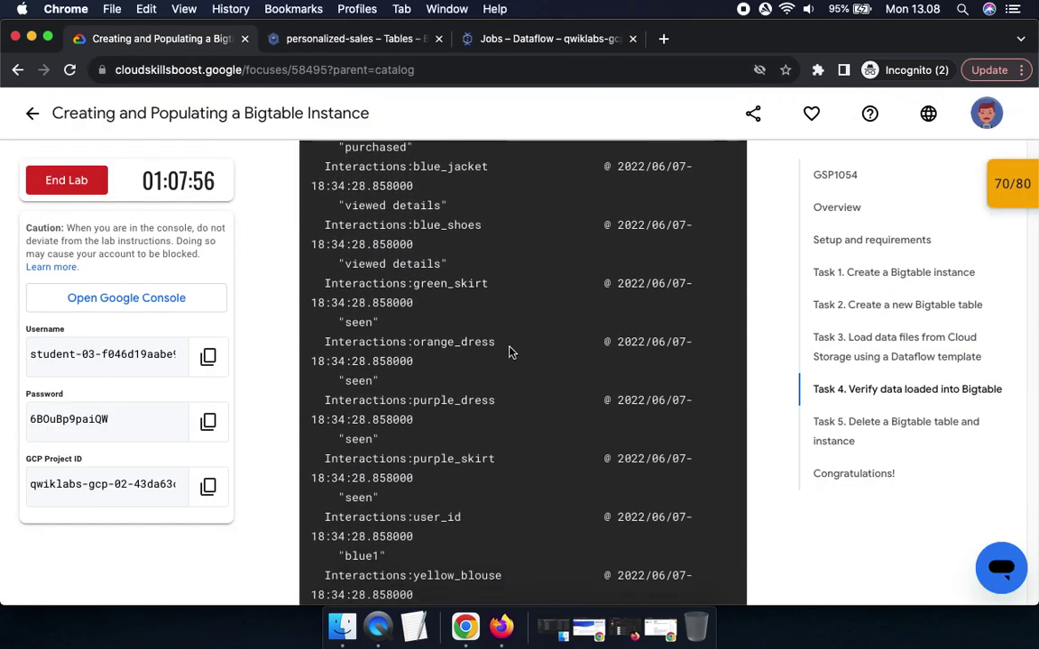
scroll(458, 400, down, 5)
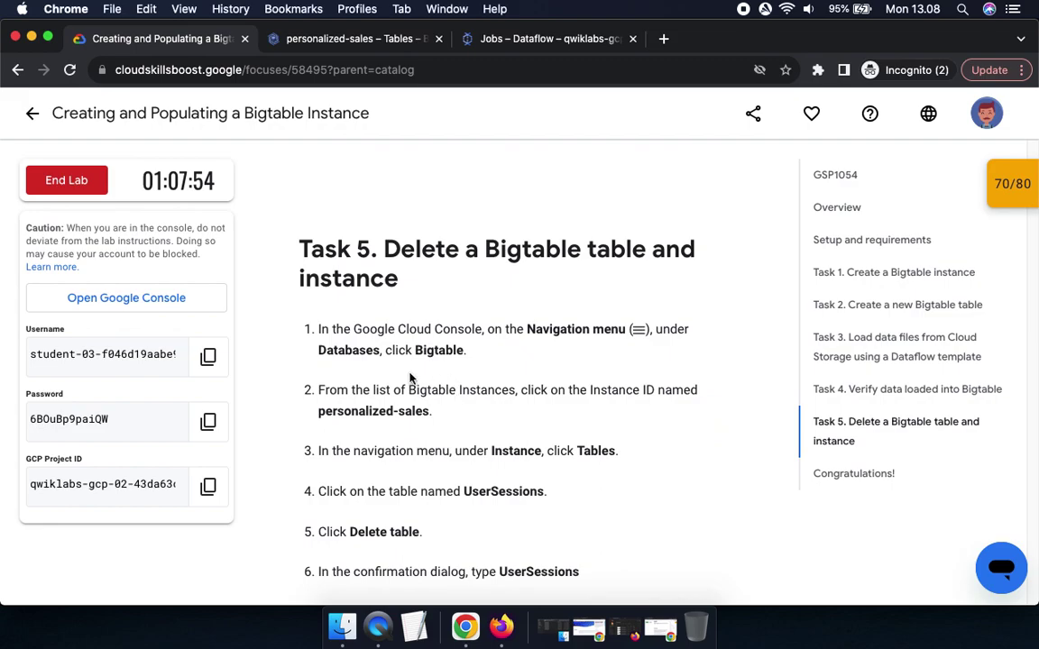
scroll(413, 376, down, 3)
drag(327, 177, 511, 182)
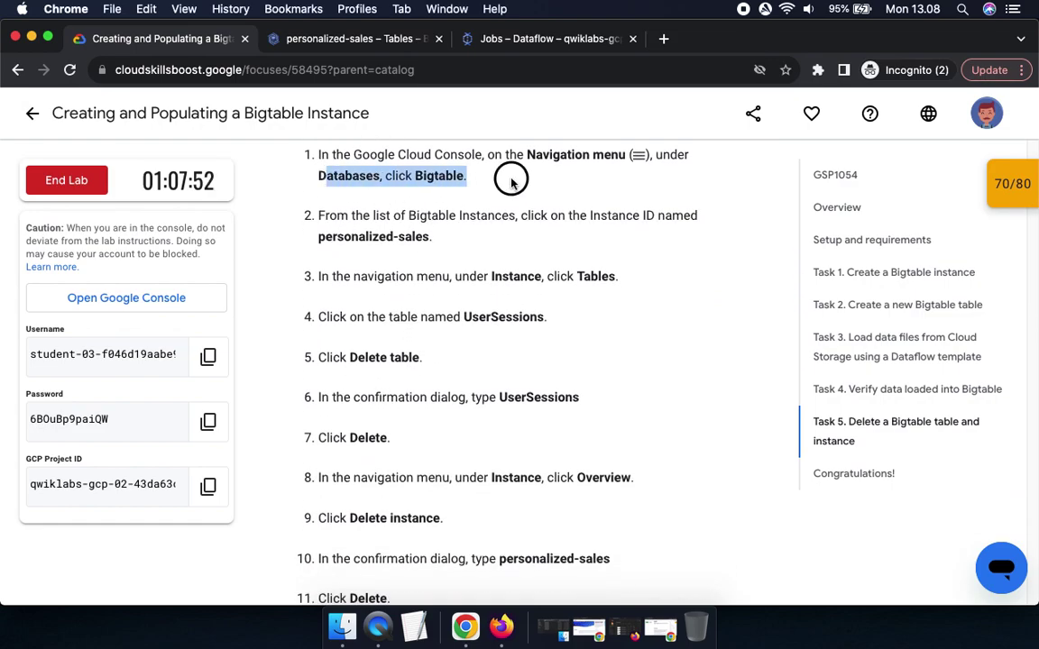
click(559, 40)
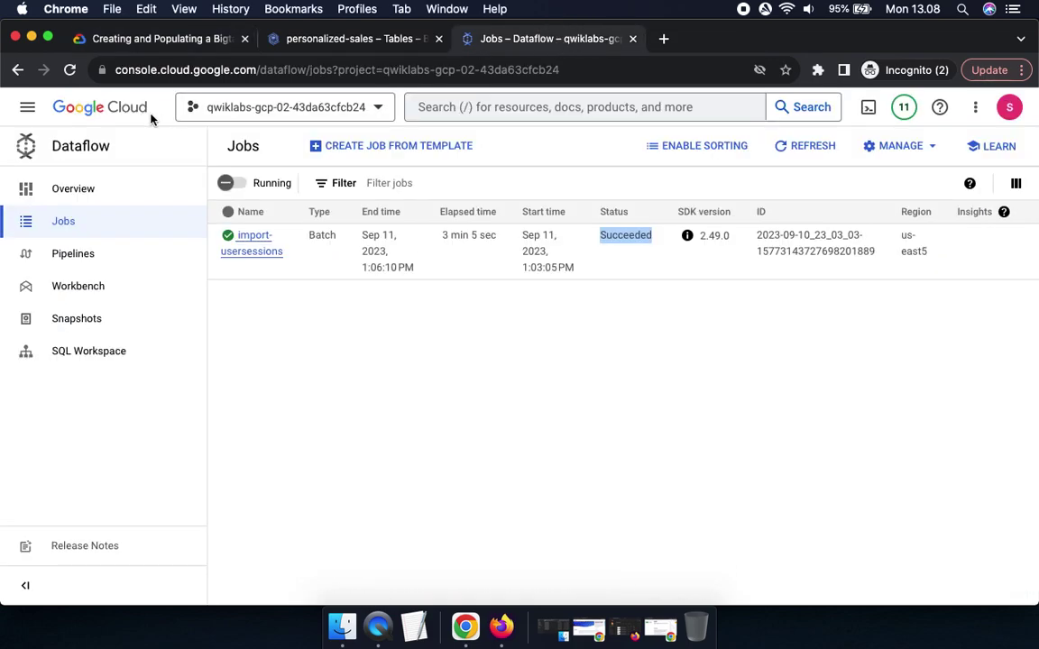
click(28, 107)
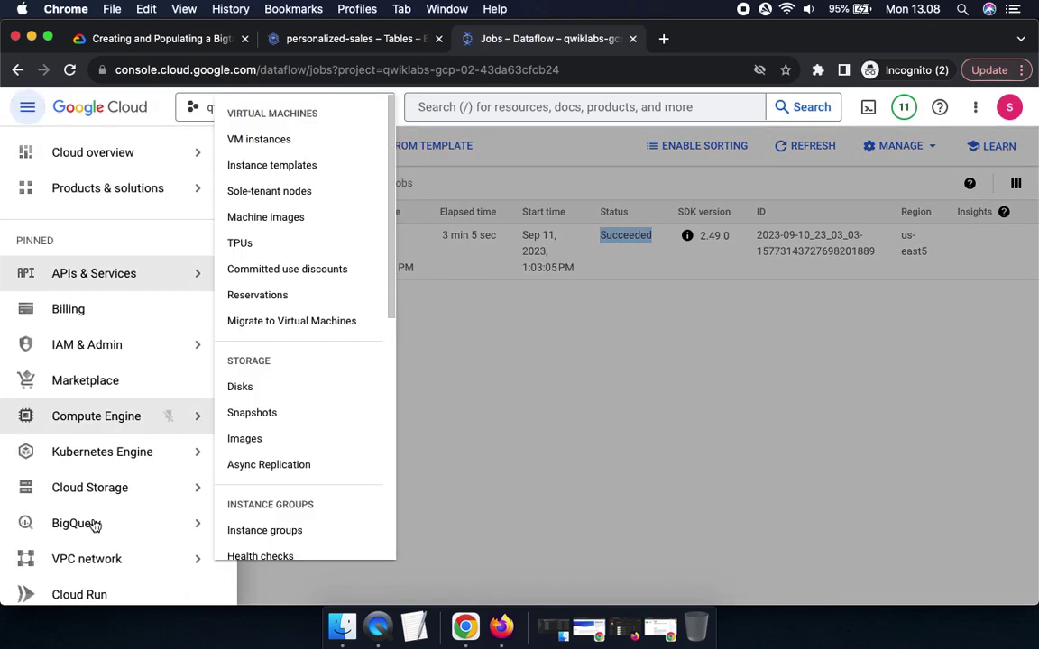
scroll(93, 524, down, 5)
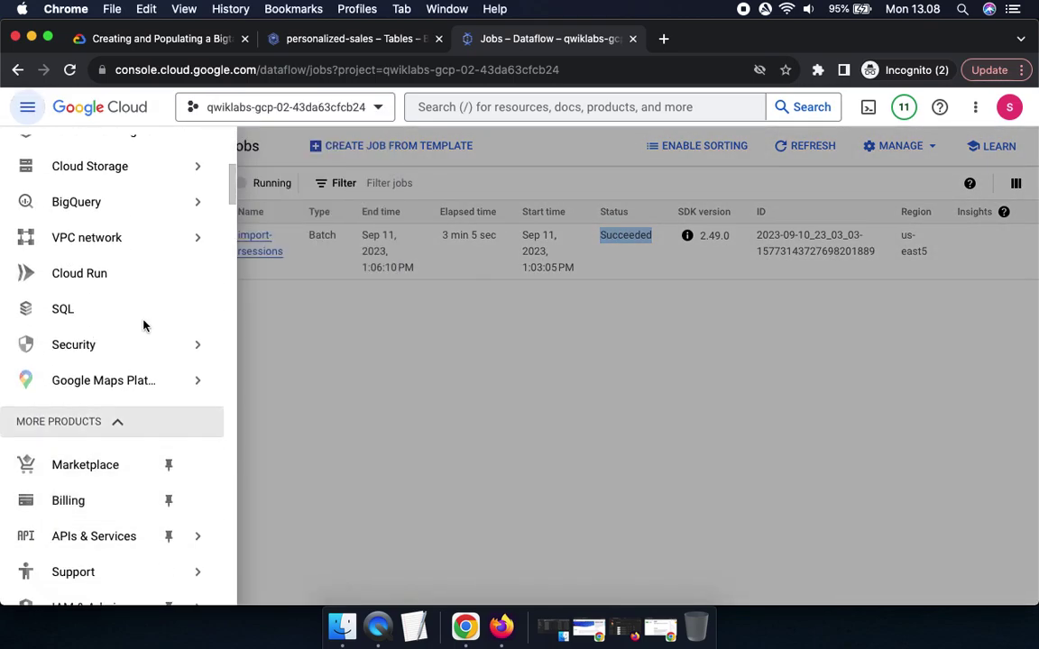
click(129, 39)
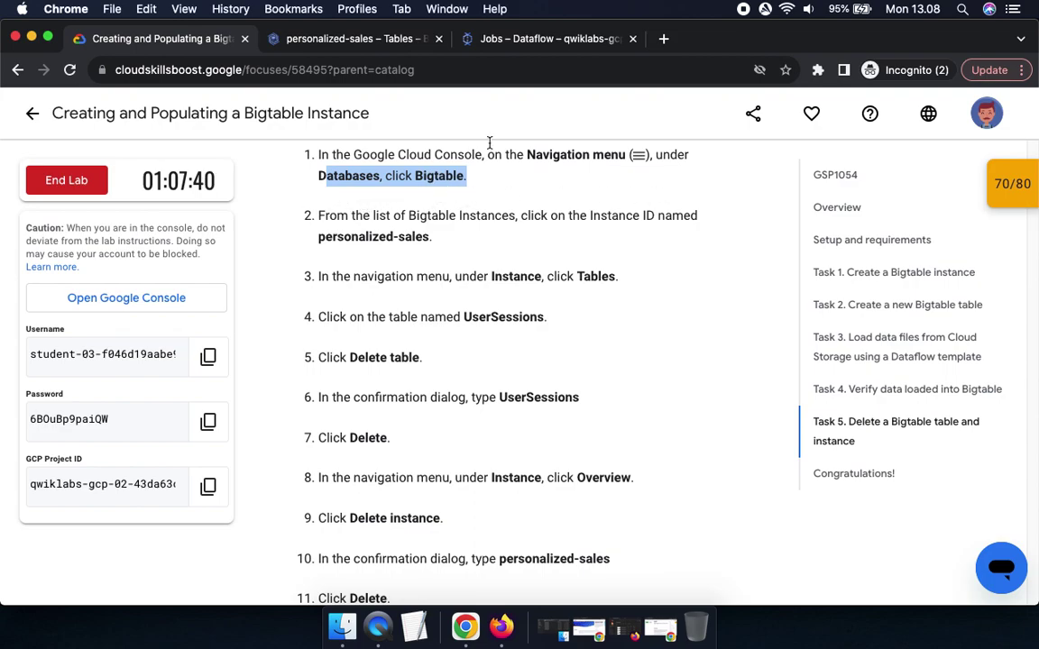
click(523, 42)
click(579, 380)
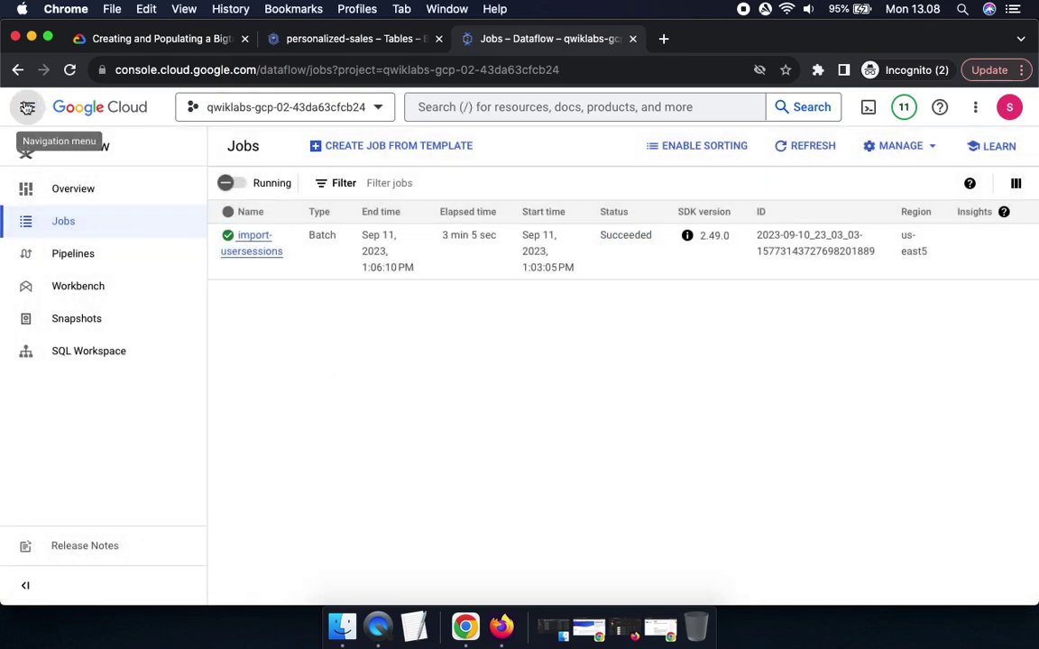
- Shrink the Cloud Shell terminal to reveal the personalized-sales tables list, and recheck the Task 5 deletion instructions
click(297, 40)
drag(522, 241, 485, 548)
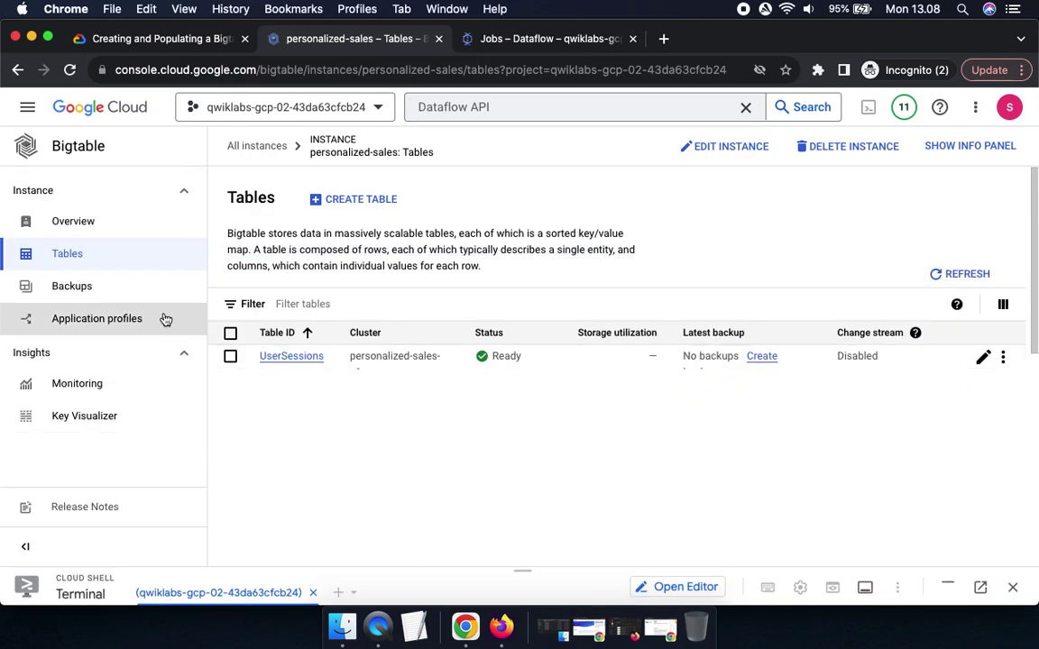
click(163, 36)
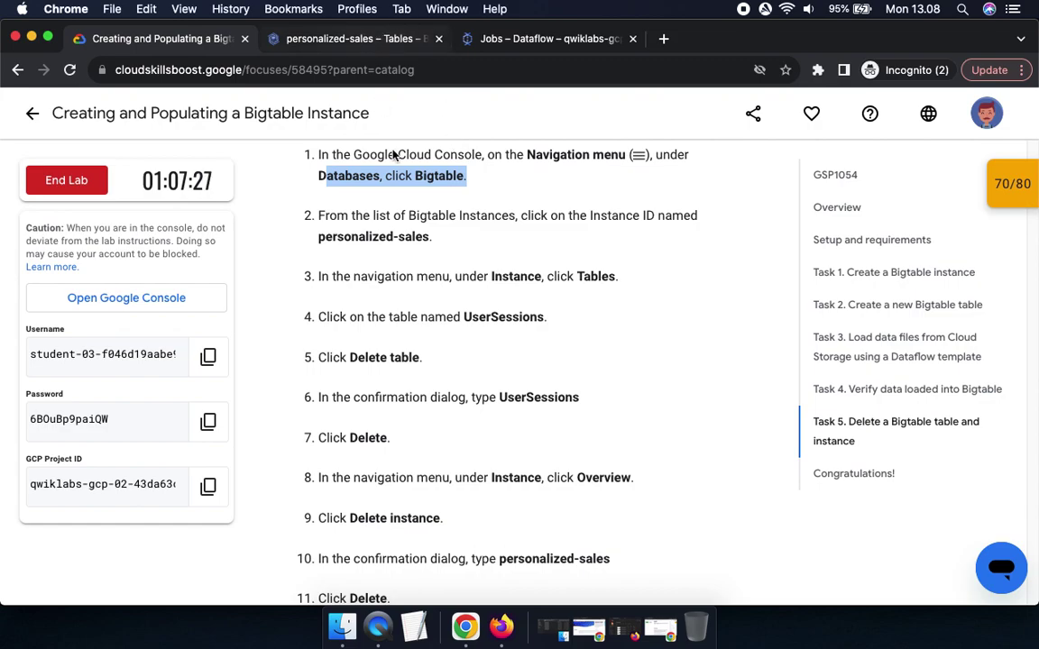
drag(324, 236, 434, 237)
double_click(439, 175)
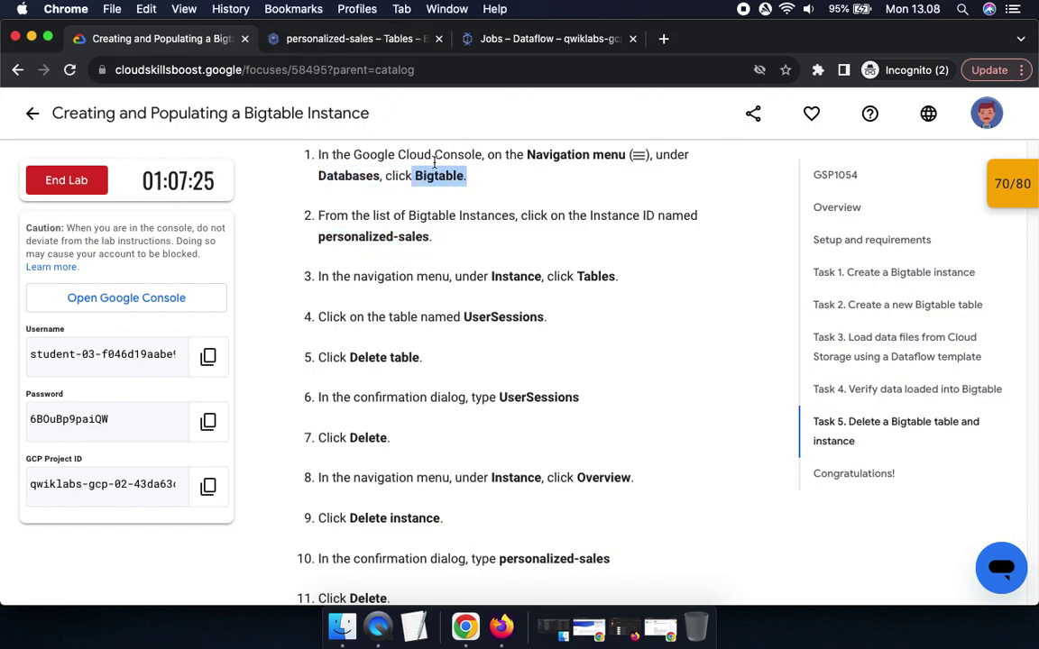
click(316, 39)
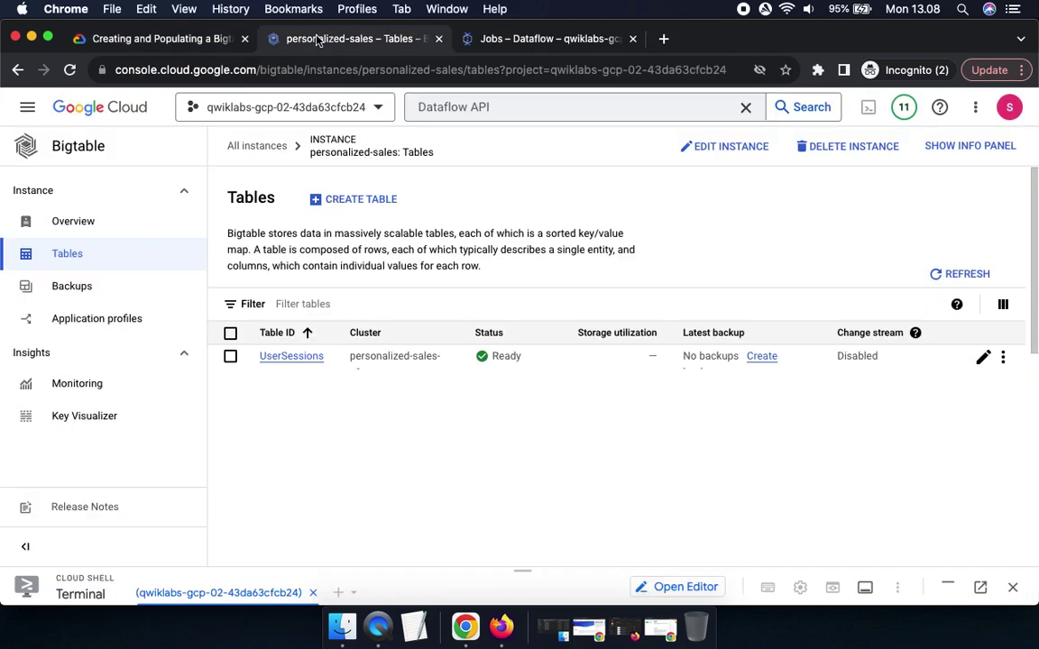
click(171, 39)
click(332, 41)
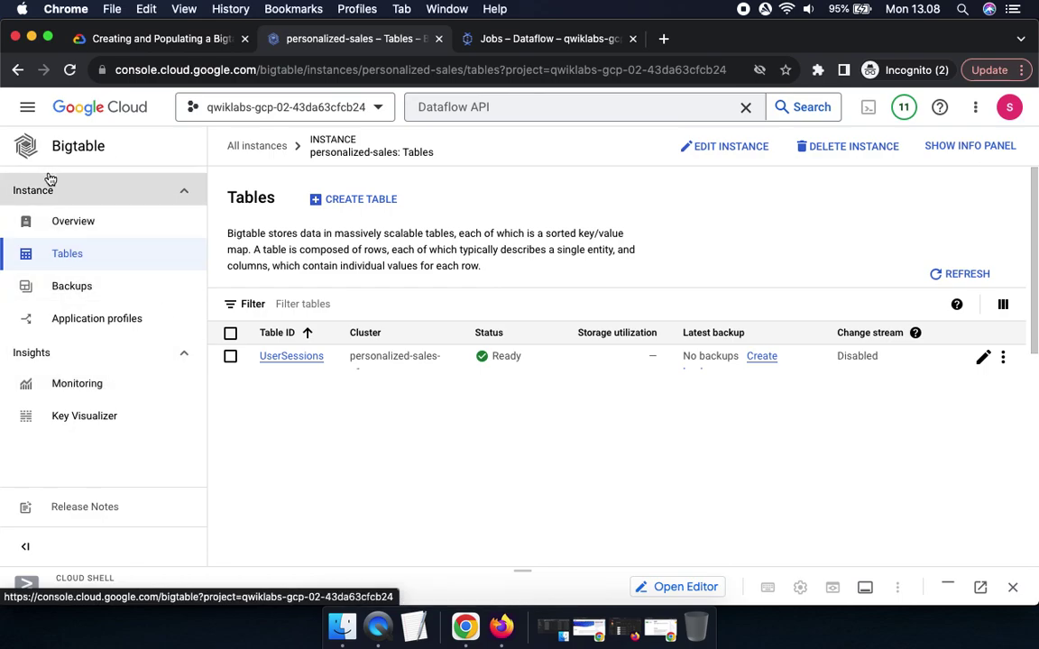
- Go to the Bigtable instances list from the console's Databases products
click(71, 153)
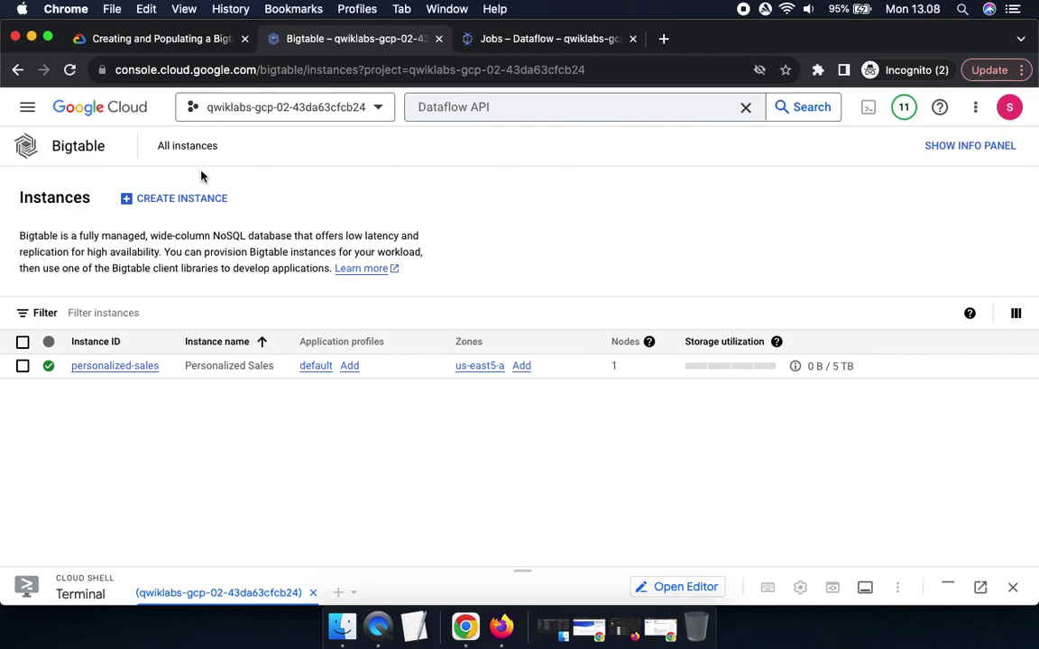
click(27, 108)
scroll(100, 397, down, 5)
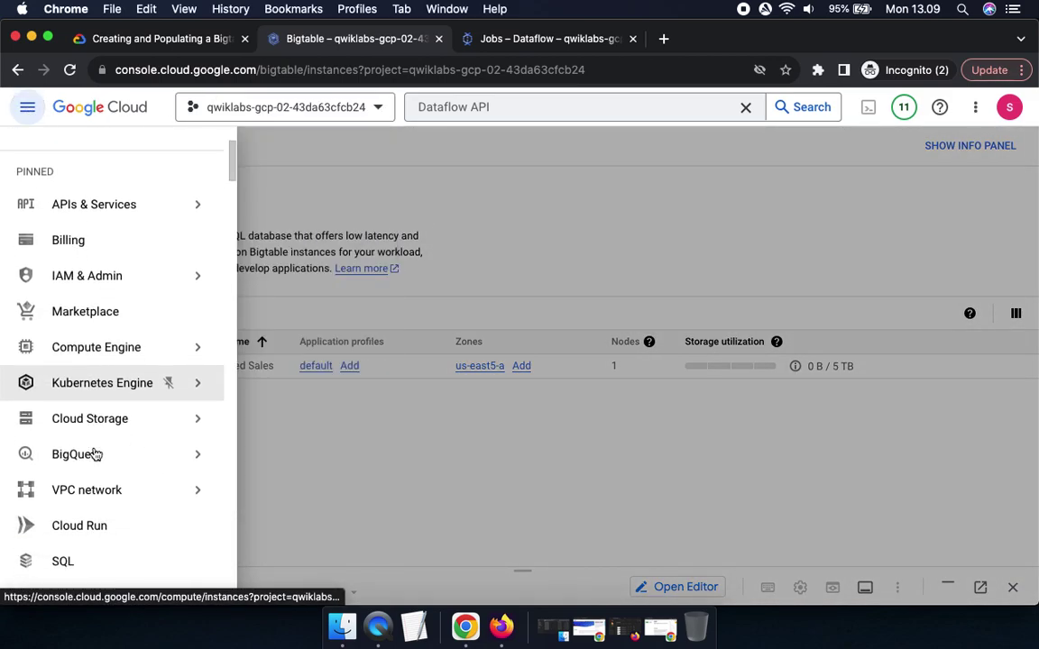
scroll(96, 453, down, 10)
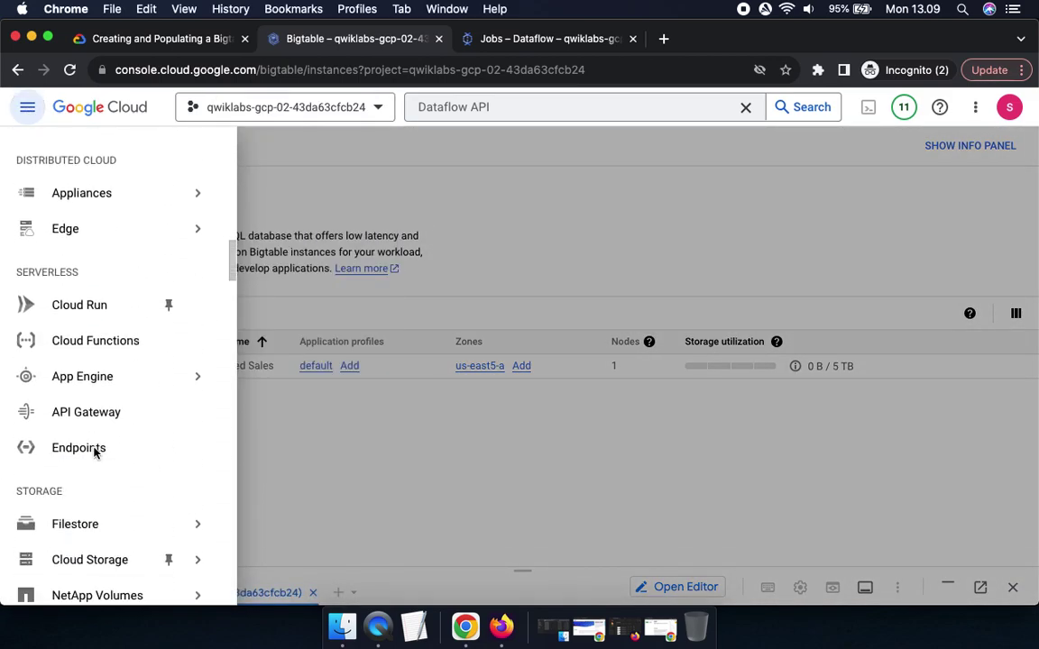
scroll(95, 454, down, 10)
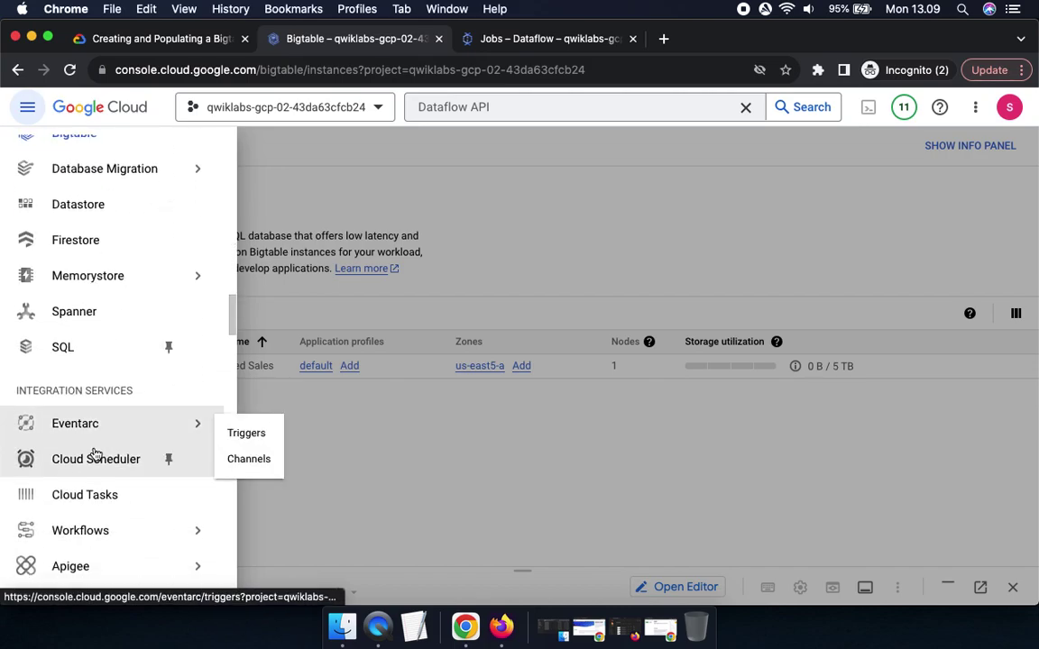
scroll(96, 453, up, 2)
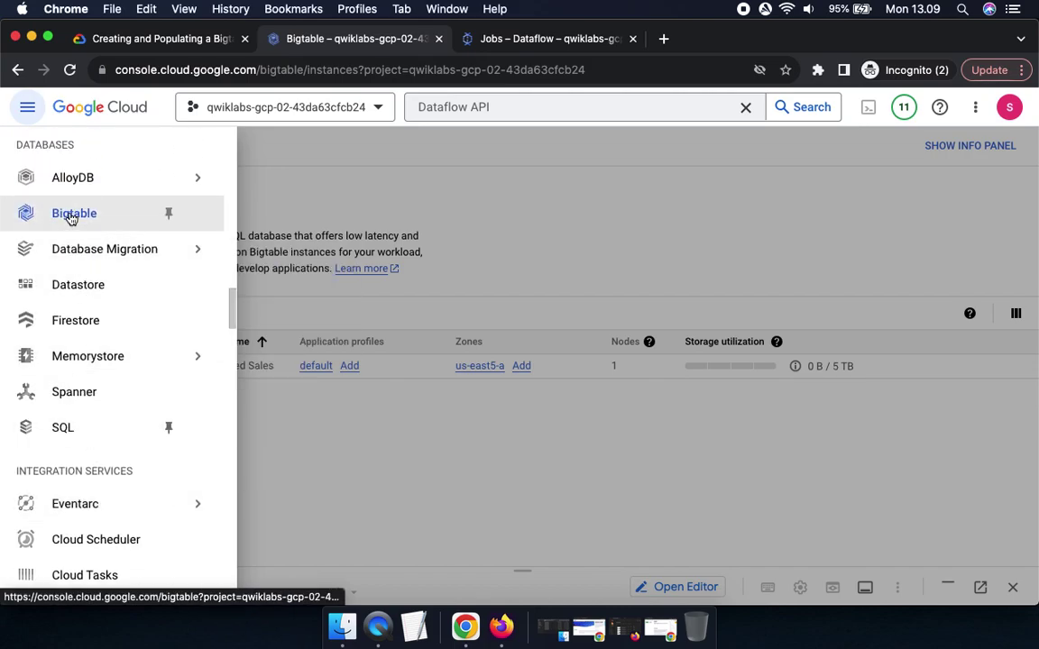
click(73, 216)
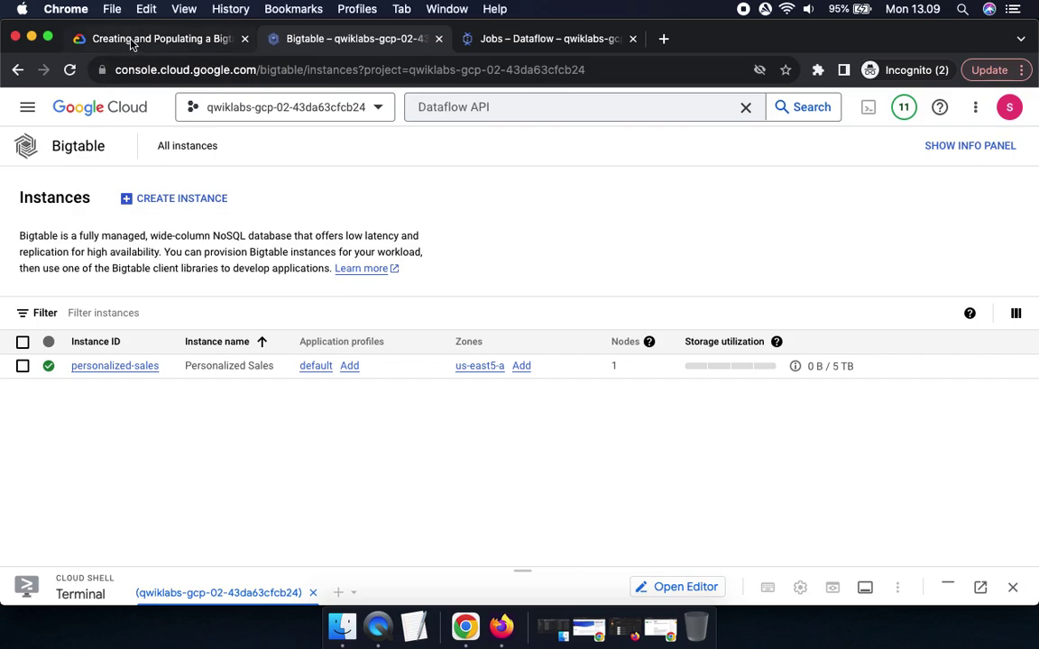
- Check the first Task 5 instructions in the lab and open the personalized-sales instance in the console
click(204, 39)
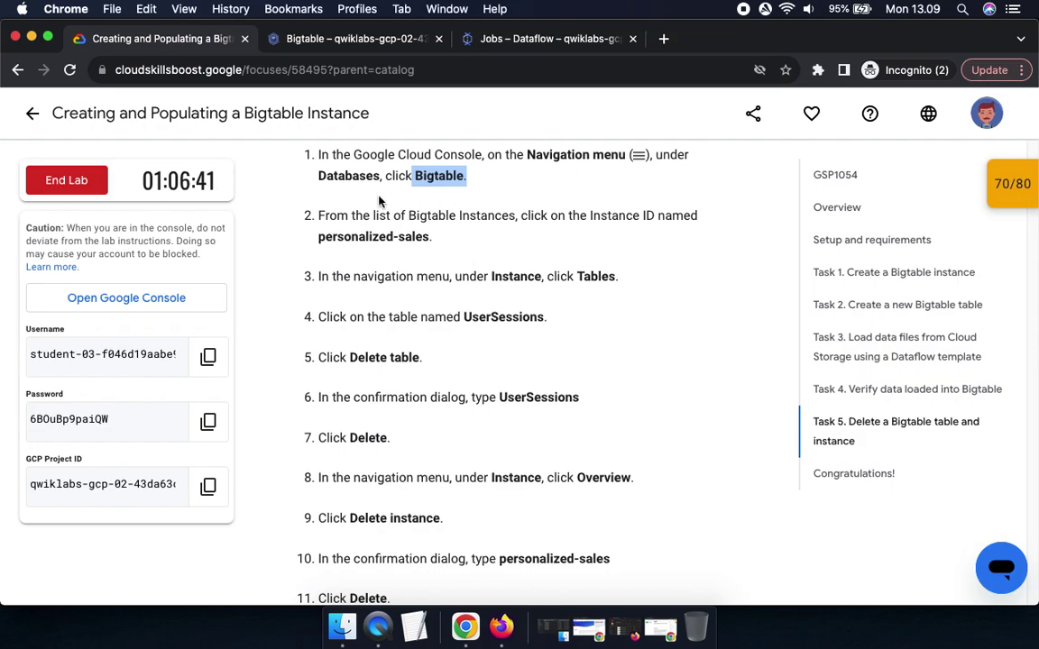
drag(391, 176, 518, 187)
click(295, 39)
click(132, 38)
drag(319, 236, 431, 237)
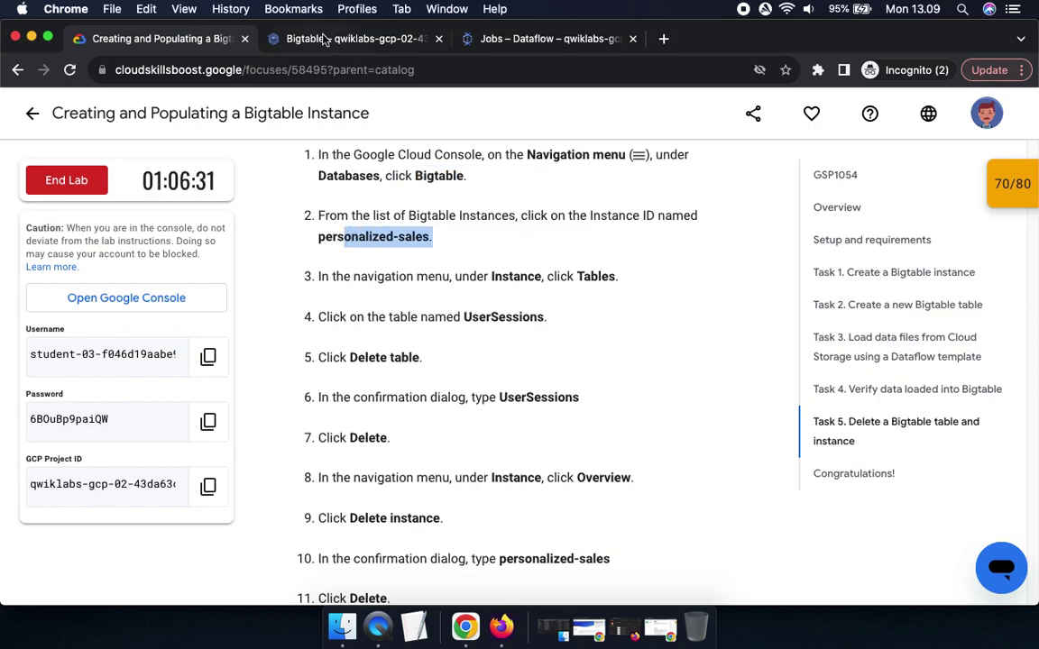
click(352, 39)
click(120, 366)
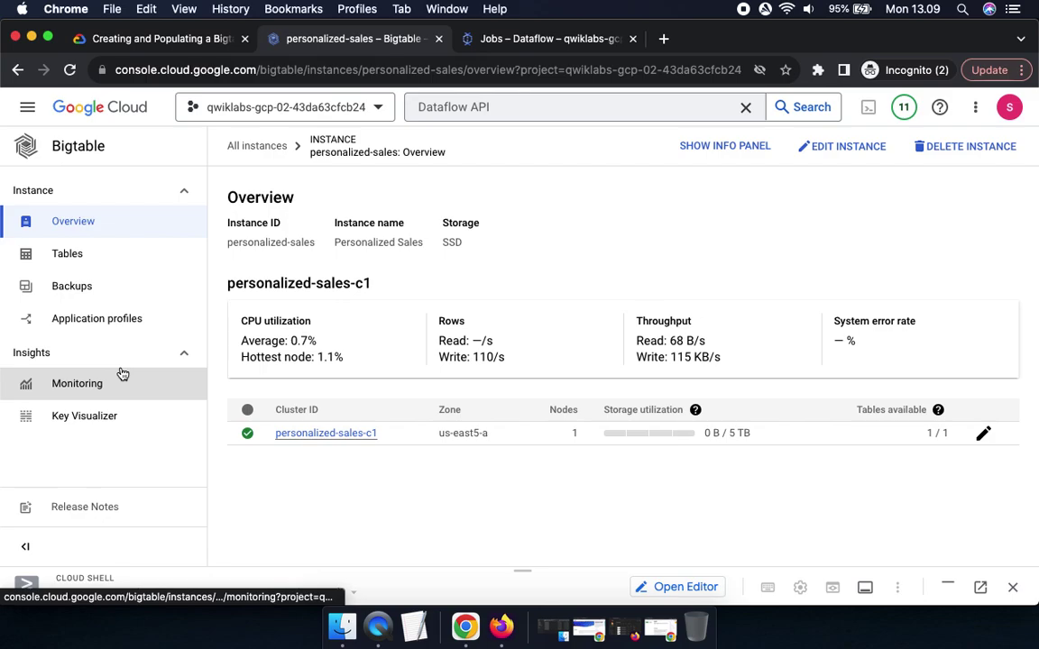
- Read the next Task 5 instruction and show the tables of the personalized-sales instance
click(86, 39)
scroll(541, 387, down, 1)
scroll(543, 390, down, 2)
scroll(543, 390, up, 1)
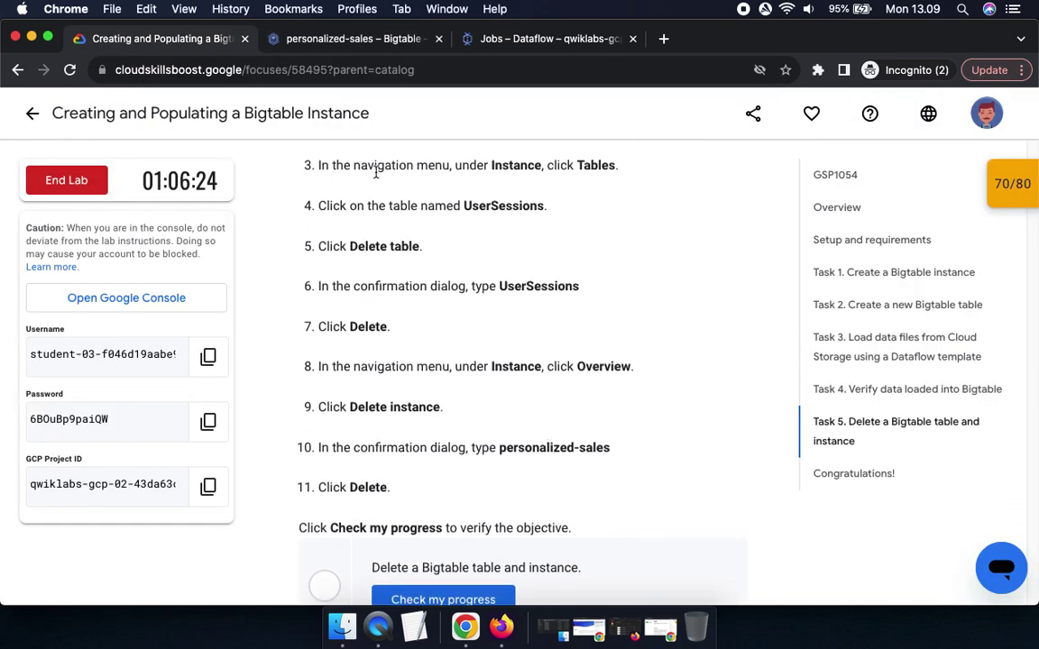
drag(485, 166, 664, 179)
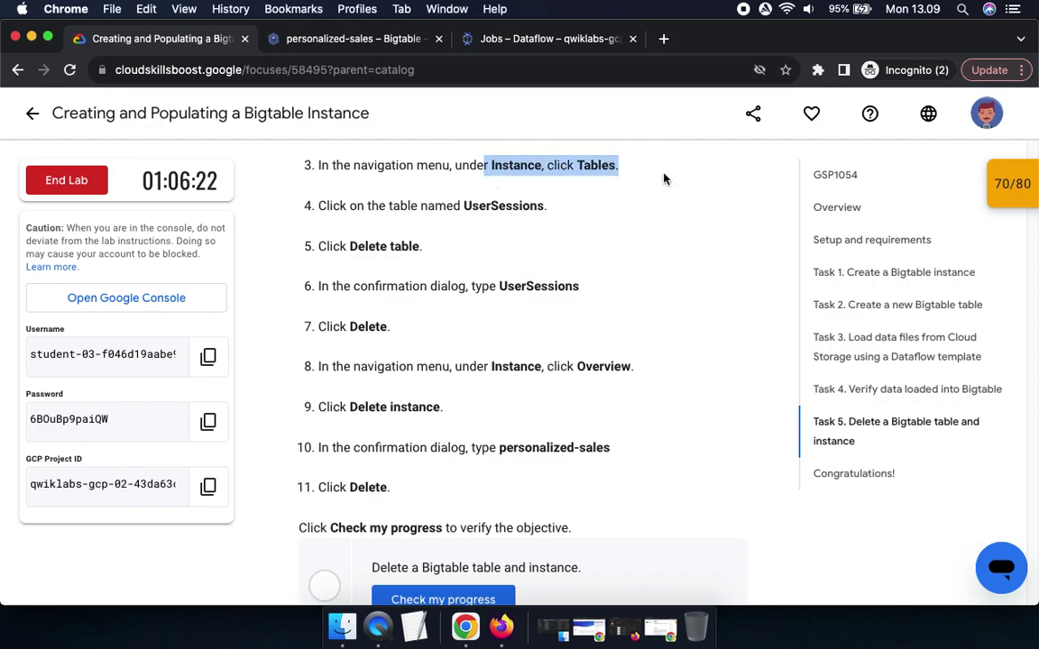
click(315, 38)
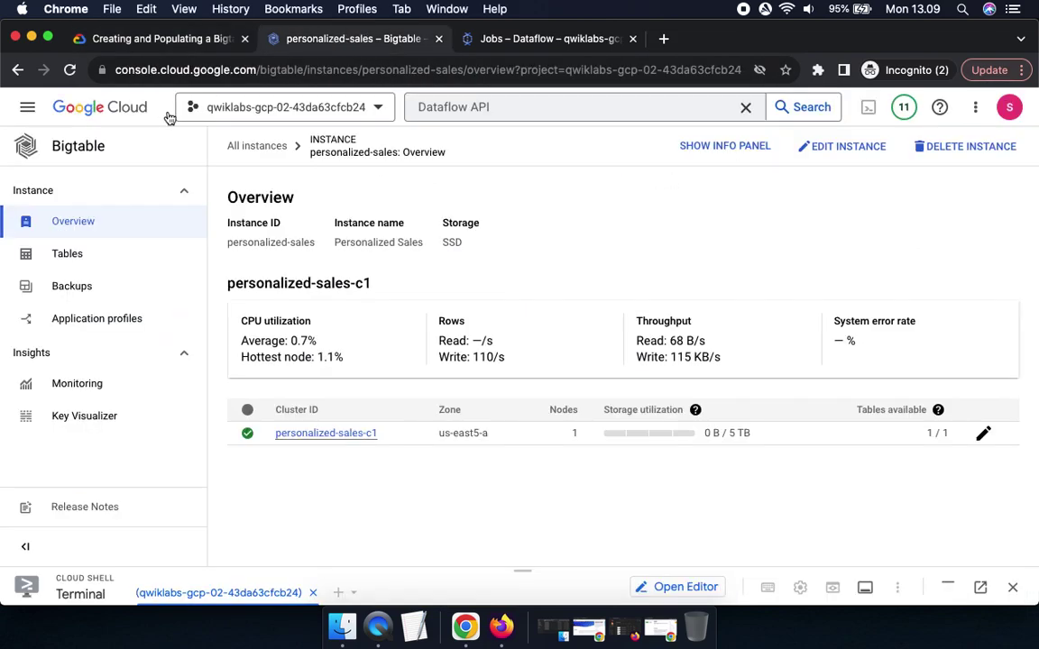
click(73, 256)
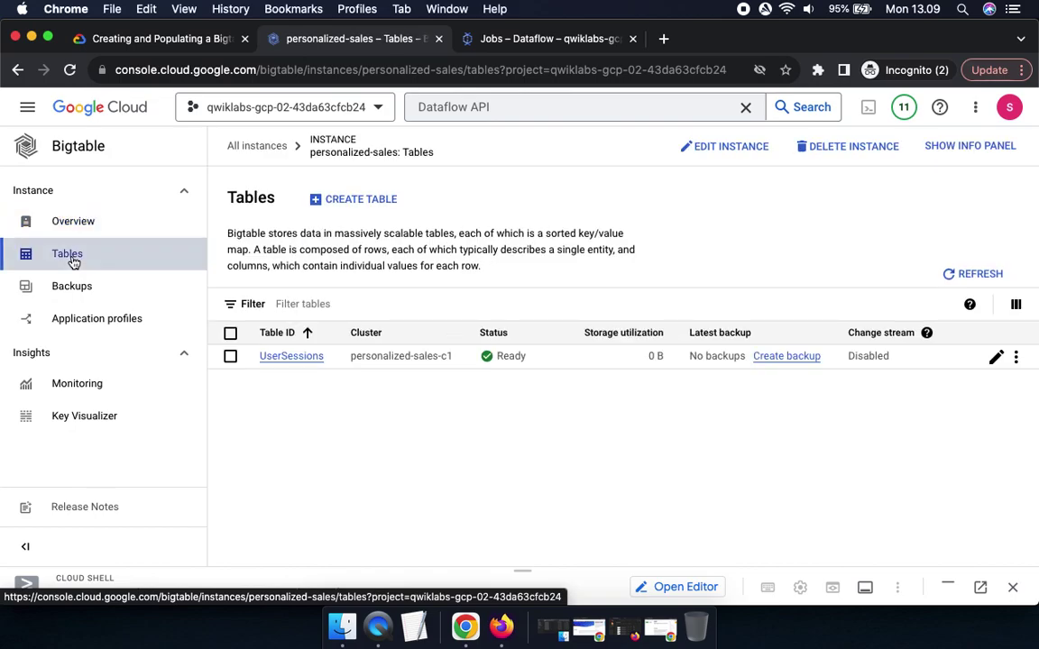
- Copy the table name UserSessions from the lab instructions and open that table's overview in the console
click(153, 39)
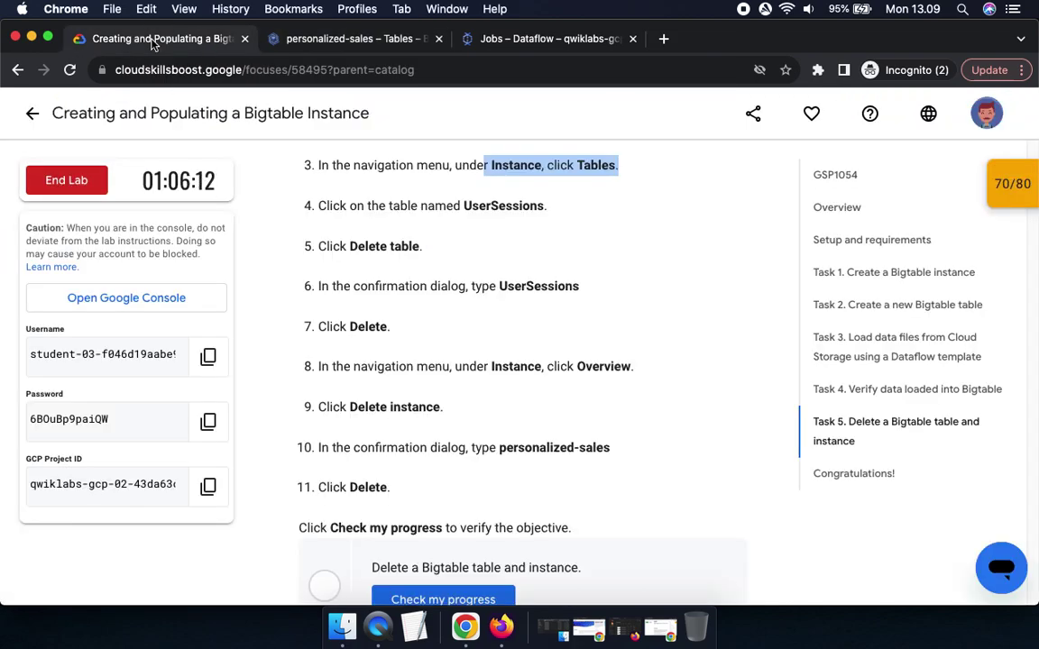
drag(462, 206, 617, 202)
key(super+c)
click(340, 38)
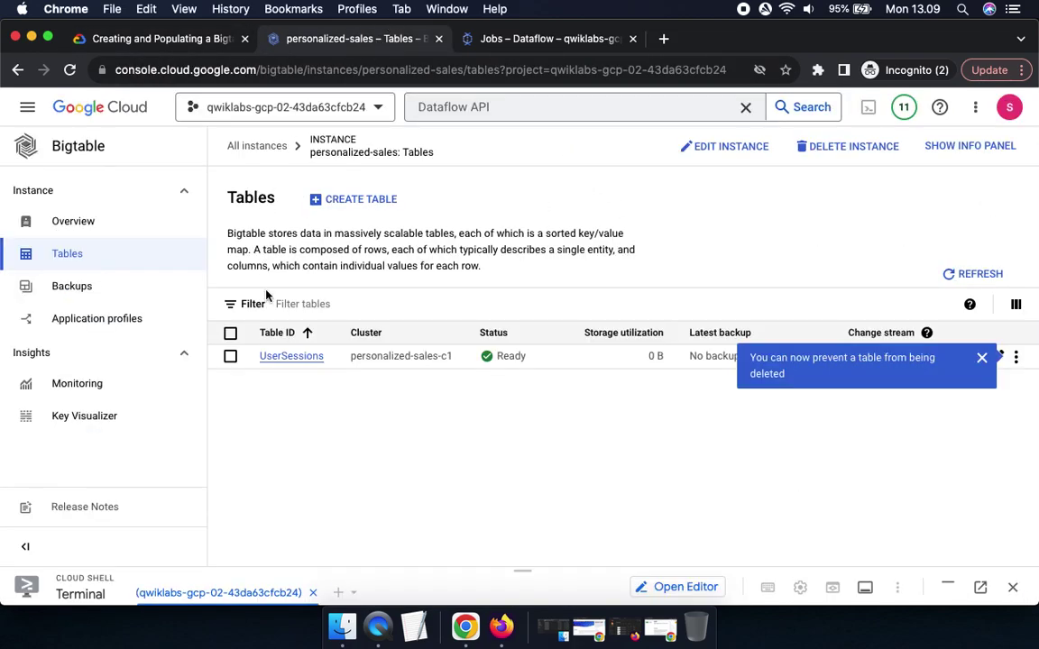
click(388, 310)
key(super+v)
key(Return)
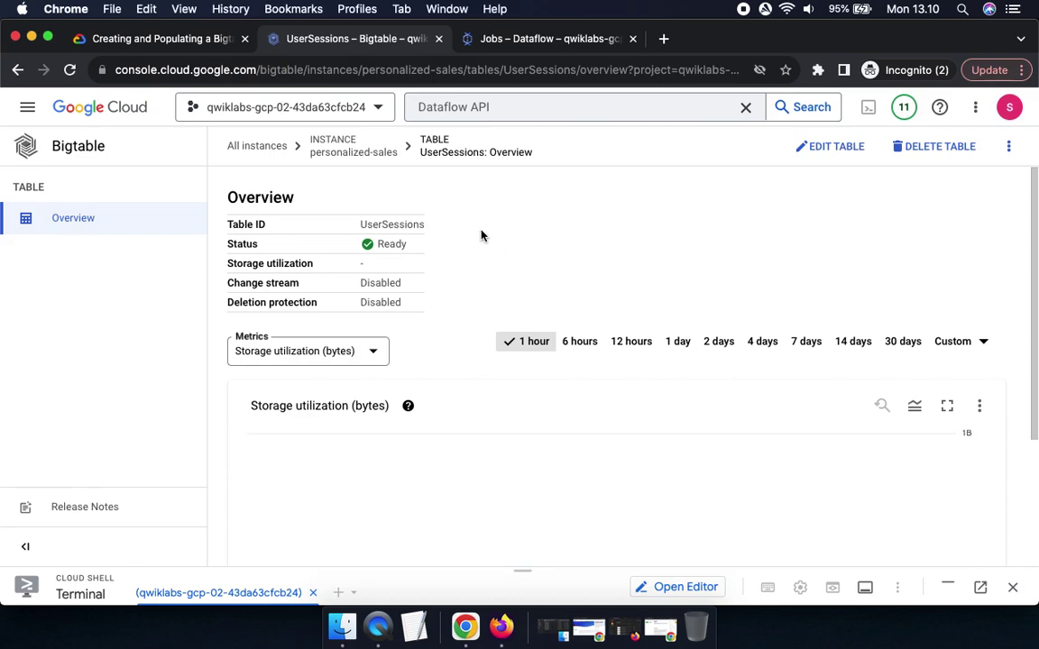
- Delete the UserSessions table as instructed in the lab, confirming with the table ID UserSessions, and dismiss the notification
click(160, 45)
drag(435, 253, 332, 247)
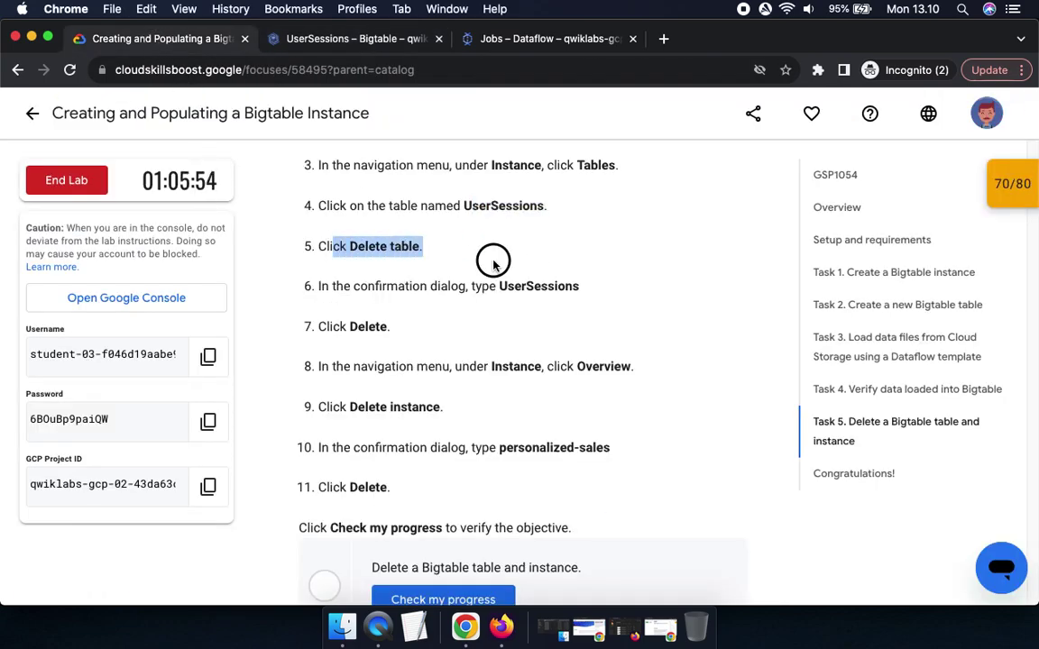
click(356, 39)
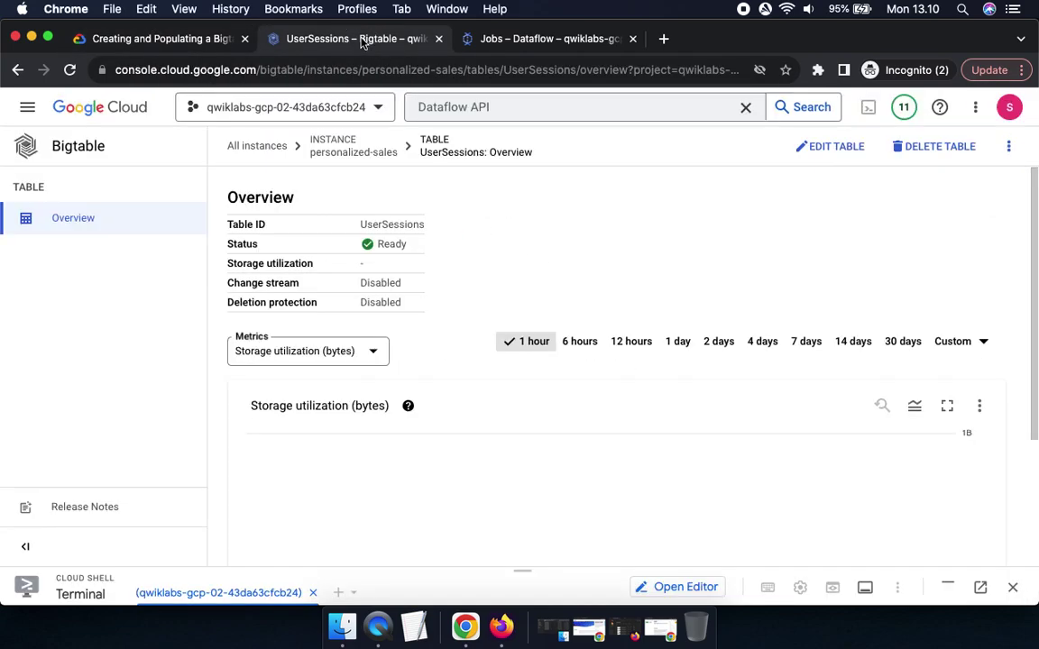
click(929, 146)
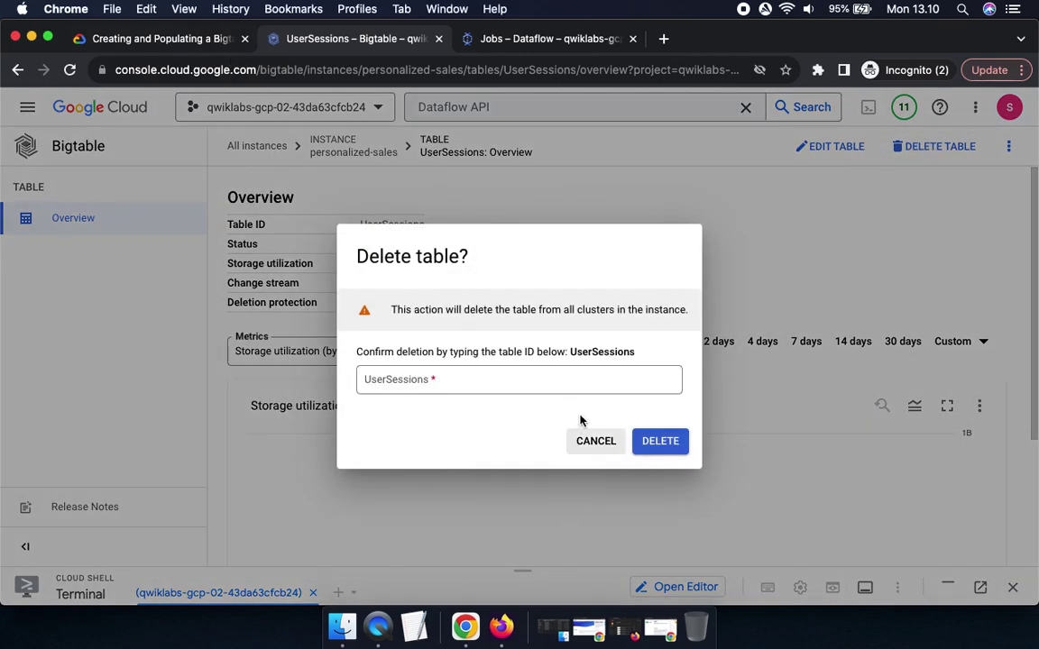
double_click(612, 350)
key(super+c)
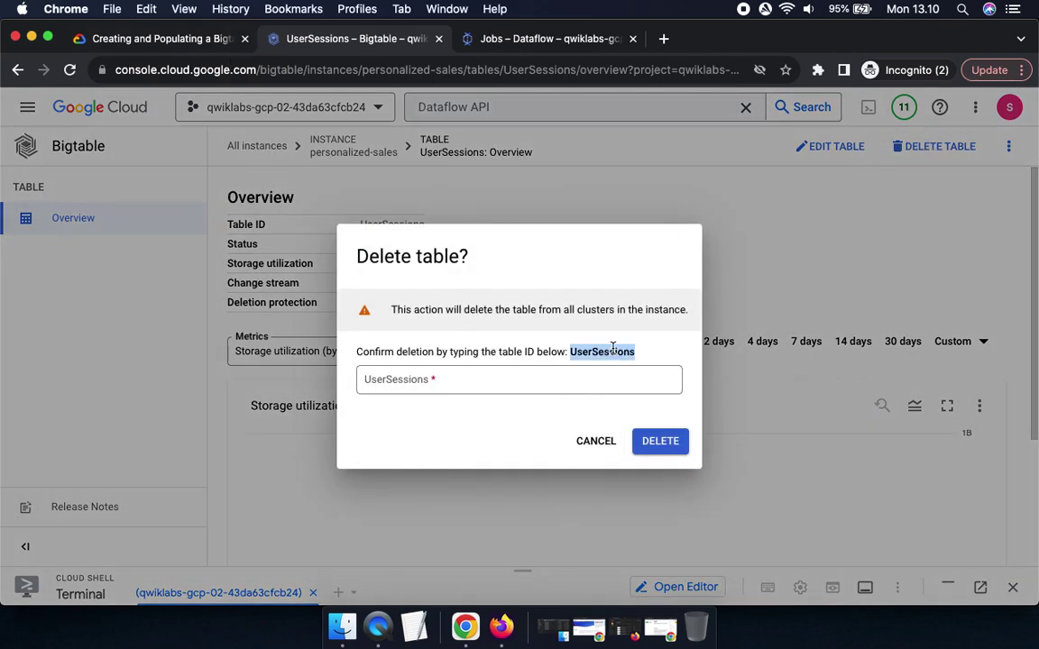
click(562, 385)
key(super+v)
click(668, 443)
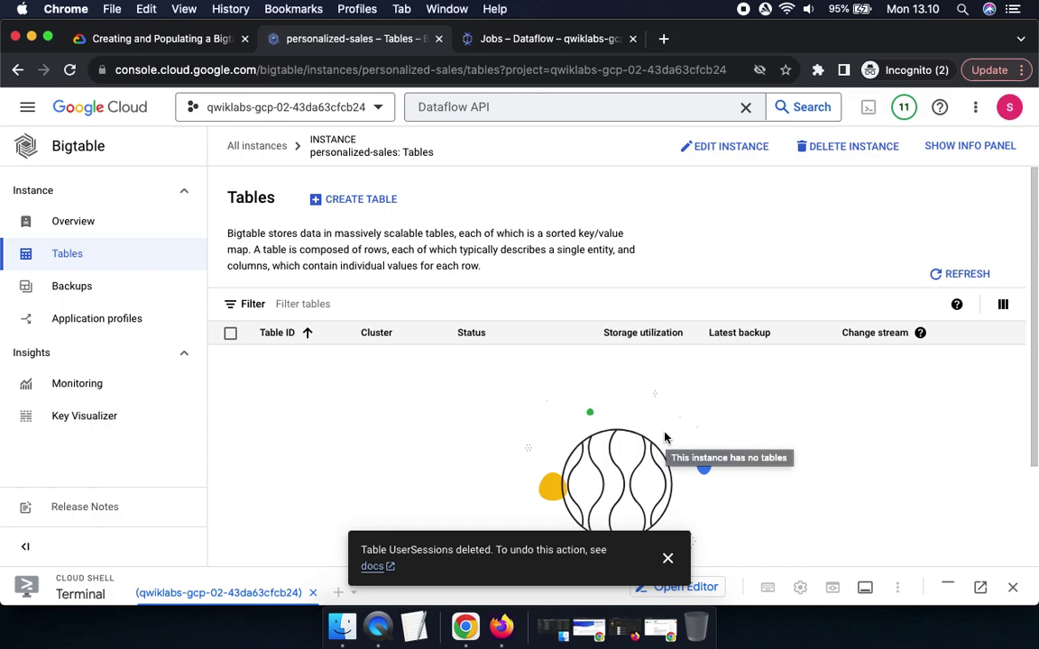
click(667, 560)
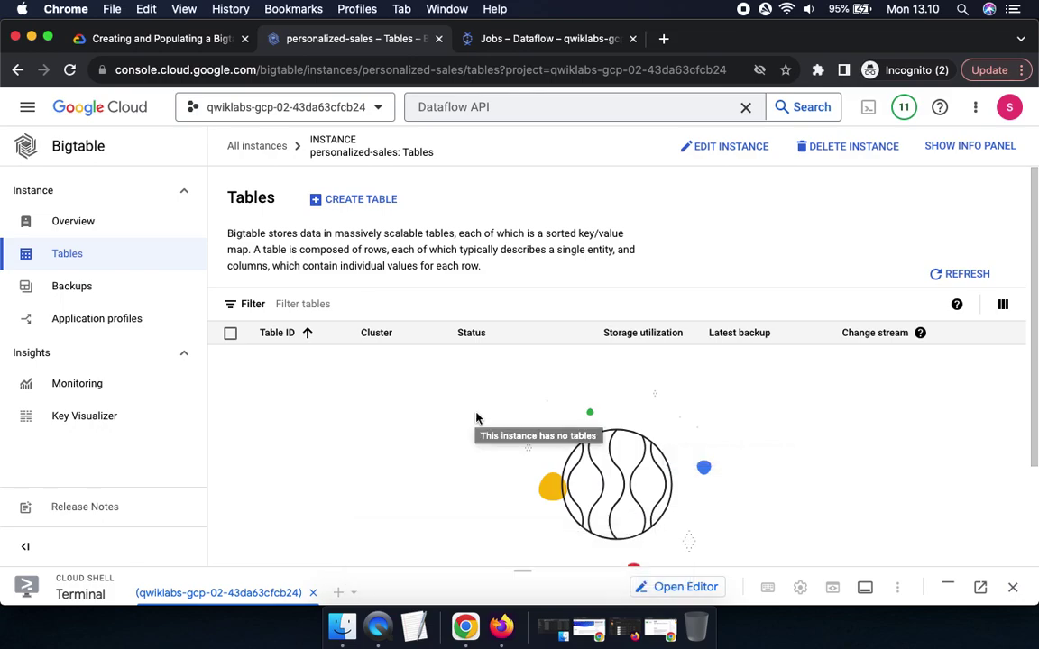
- Review the remaining Task 5 instructions and open the overview of the personalized-sales instance
click(126, 39)
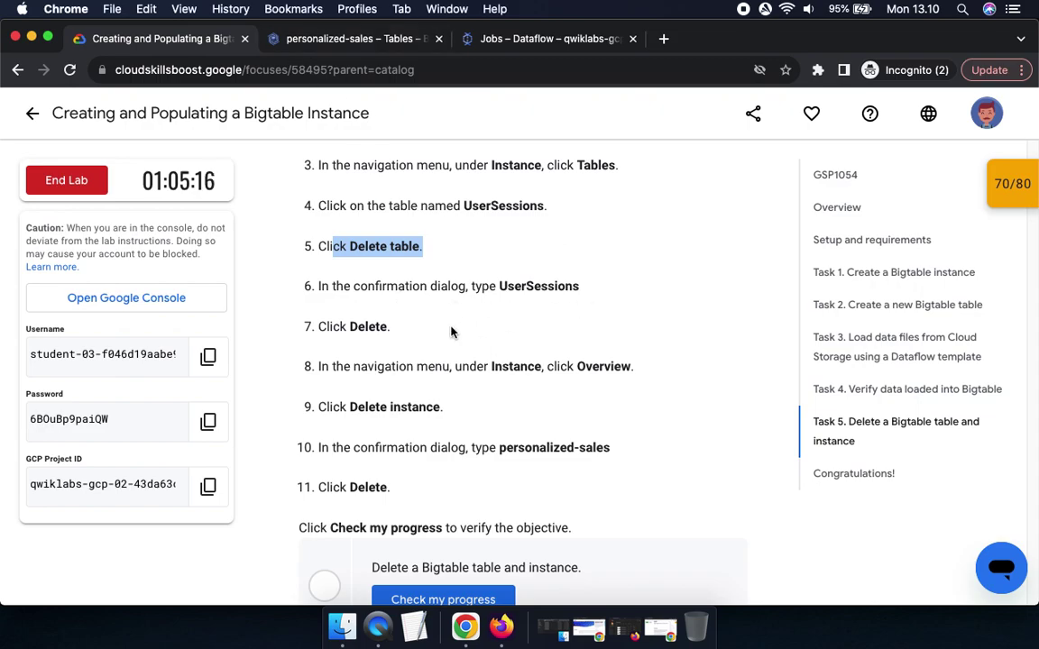
drag(458, 366, 634, 366)
scroll(589, 449, down, 3)
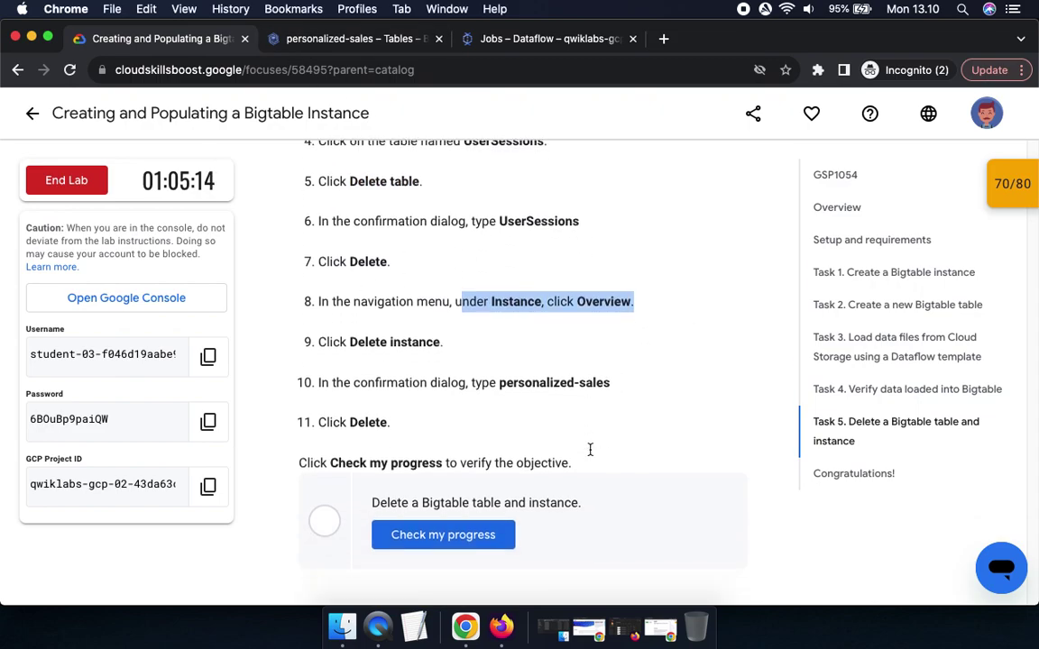
scroll(590, 449, down, 2)
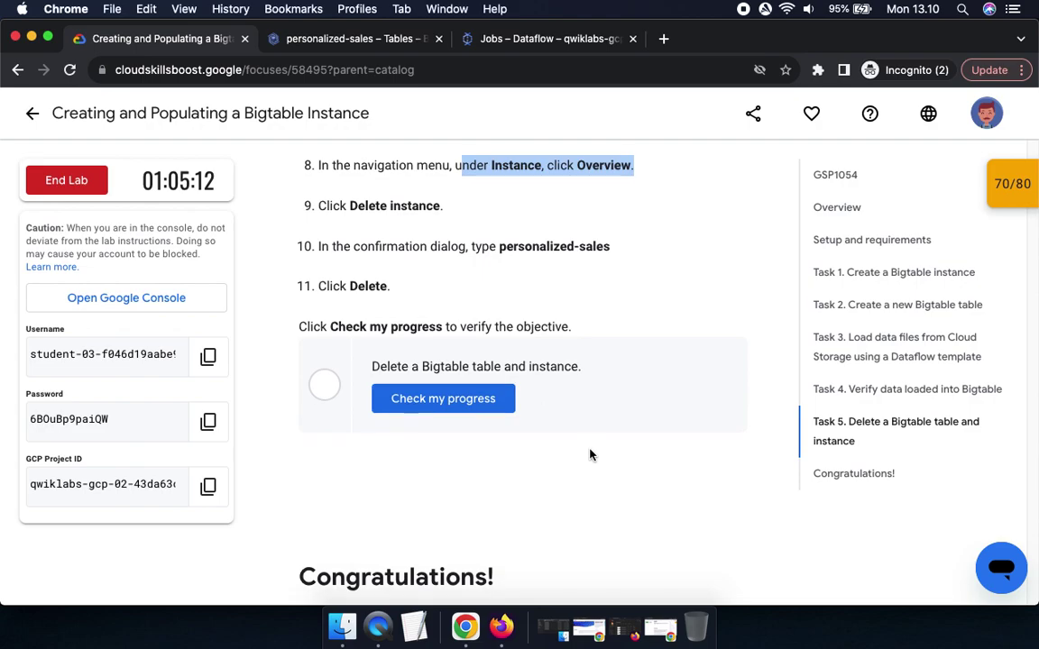
click(343, 39)
click(67, 223)
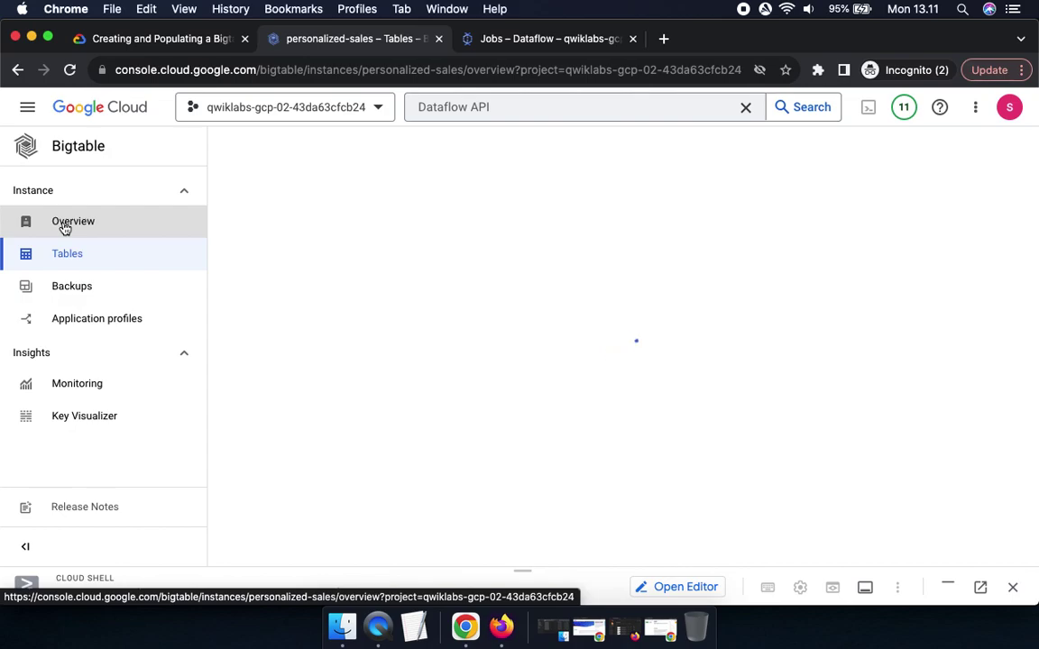
- Delete the Bigtable instance as instructed in the lab, confirming with the instance ID personalized-sales
click(158, 39)
drag(342, 206, 487, 210)
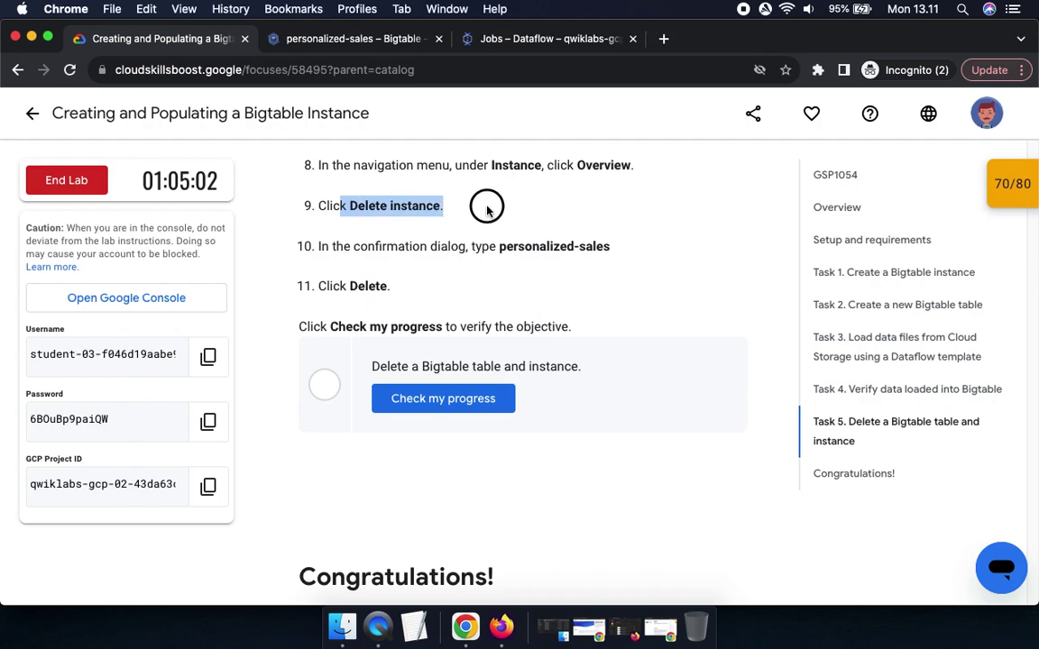
click(389, 40)
click(970, 146)
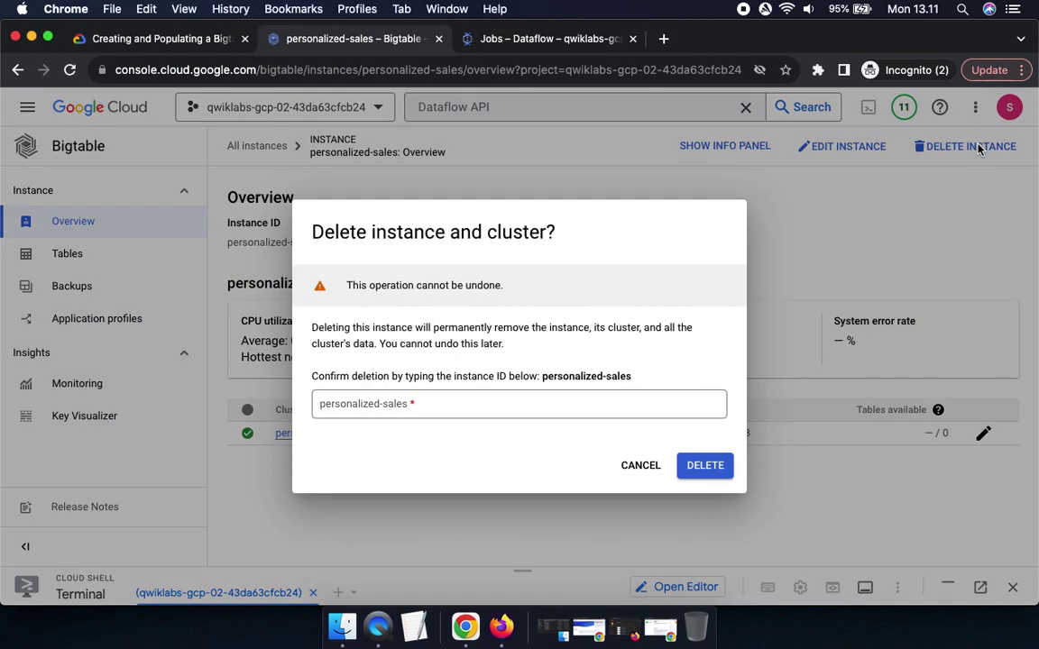
drag(544, 377, 637, 386)
key(super+c)
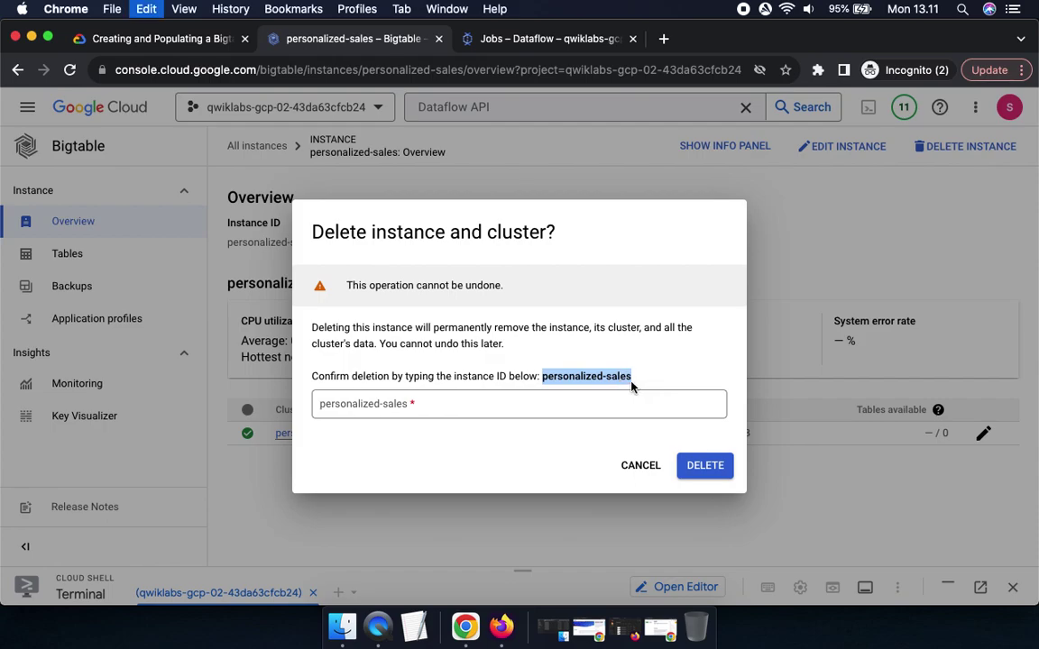
click(593, 396)
key(super+v)
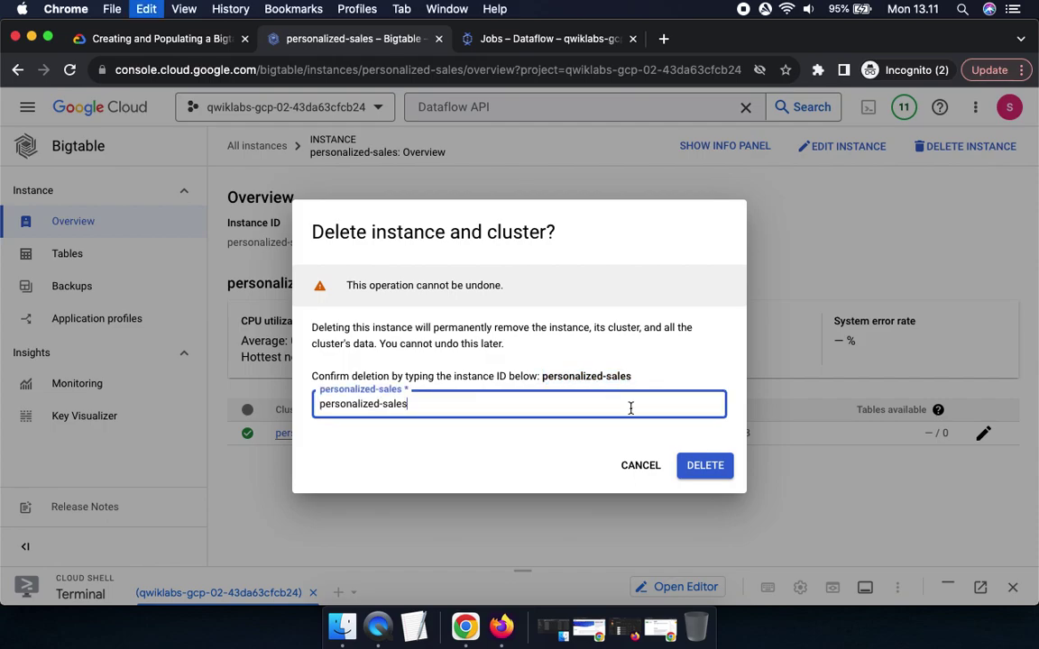
click(701, 467)
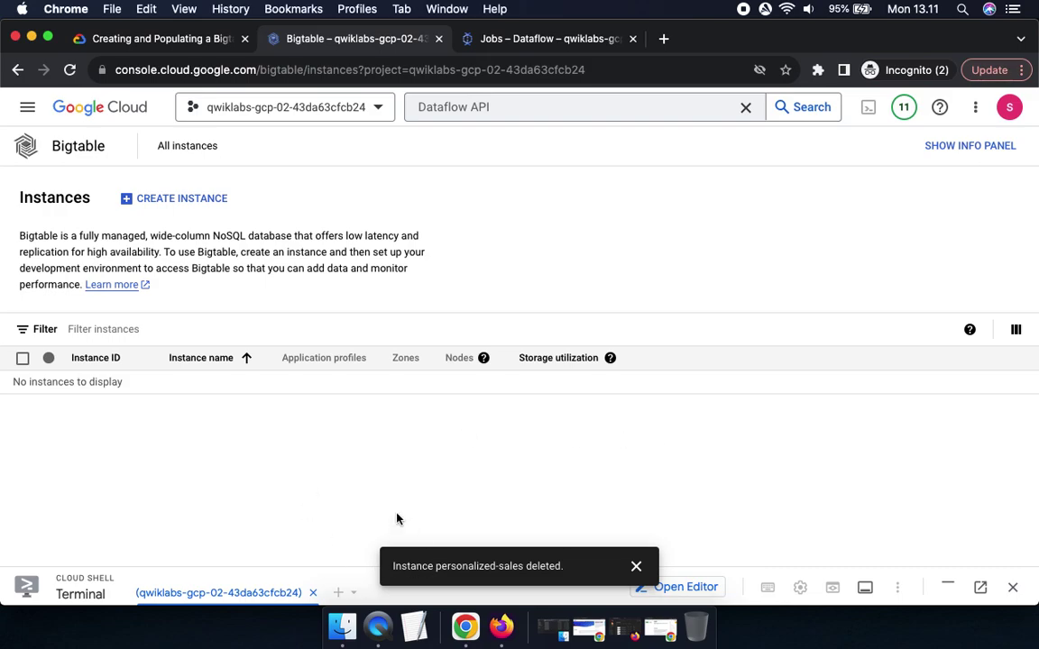
- Check the lab progress for "Delete a Bigtable table and instance" in Task 5 and in the score overview
click(158, 39)
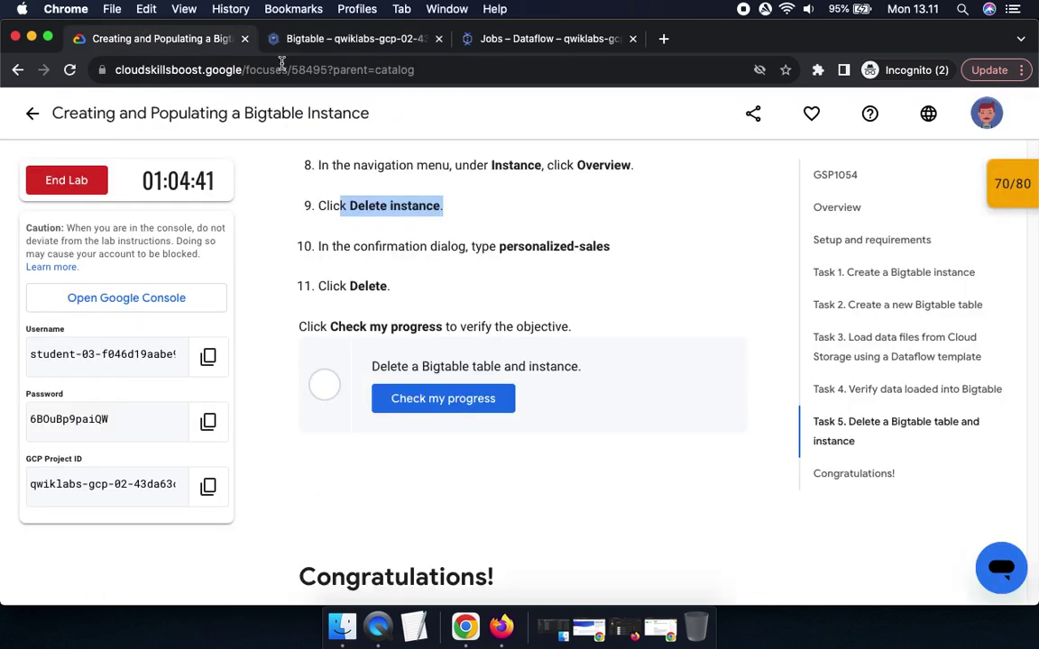
click(442, 407)
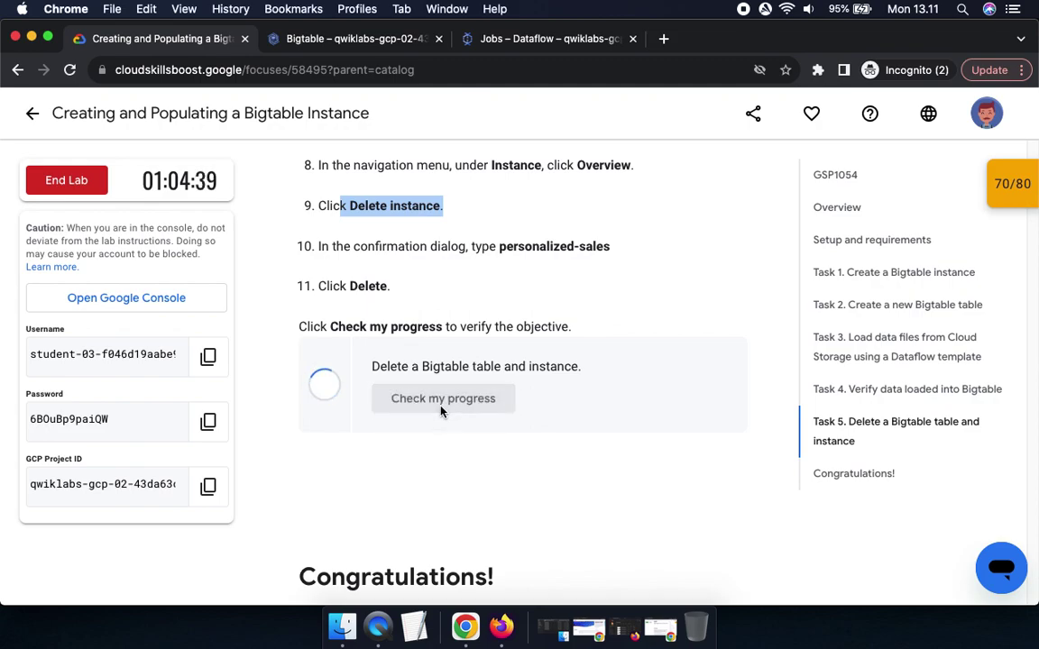
click(1012, 183)
scroll(922, 267, down, 2)
click(873, 321)
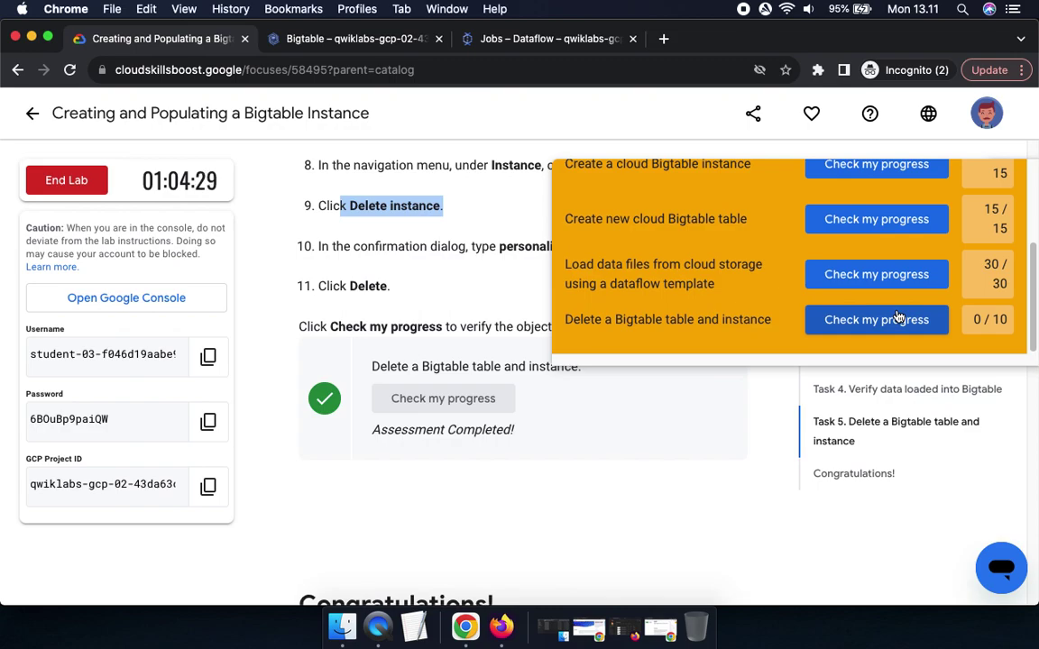
click(899, 318)
scroll(888, 332, up, 5)
click(987, 193)
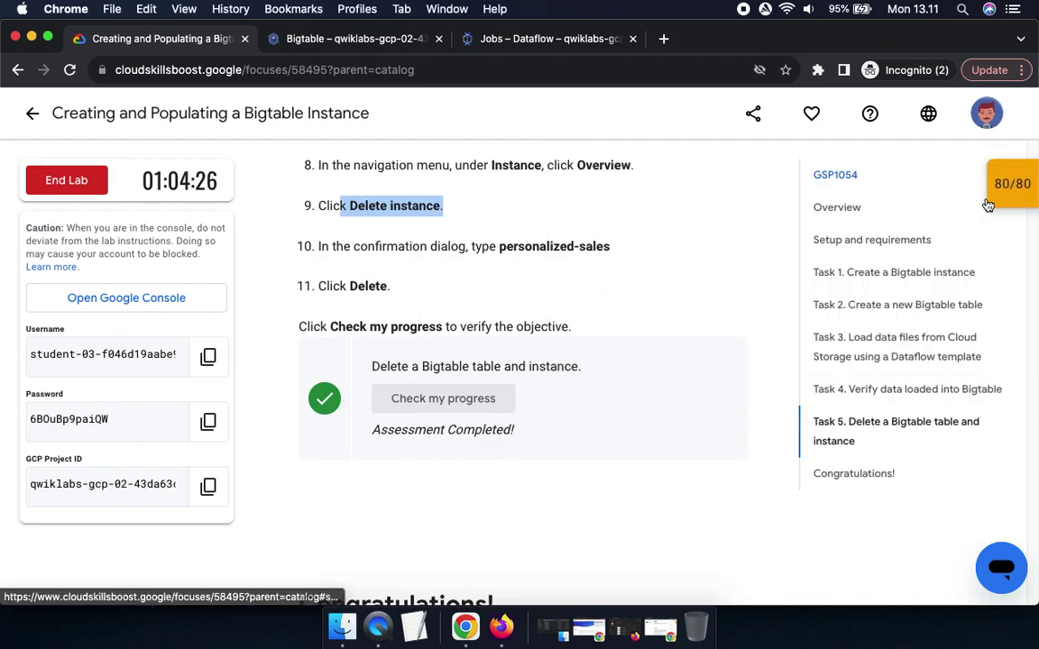
- Read the lab's closing sections, from the congratulations summary to the quest information and next-lab suggestions
scroll(651, 348, down, 5)
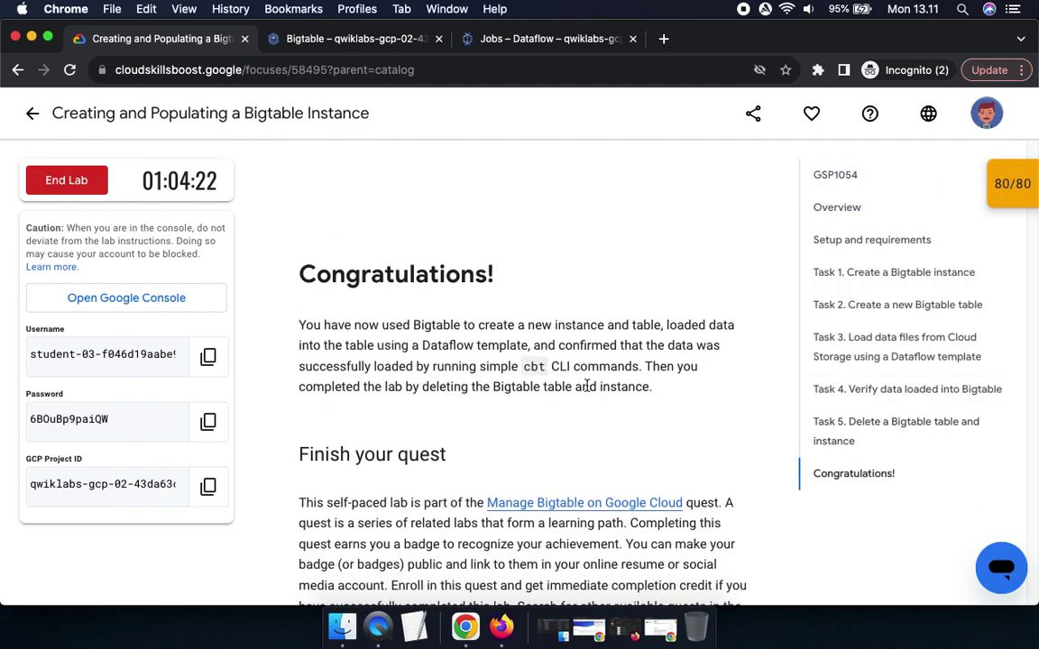
scroll(602, 443, down, 5)
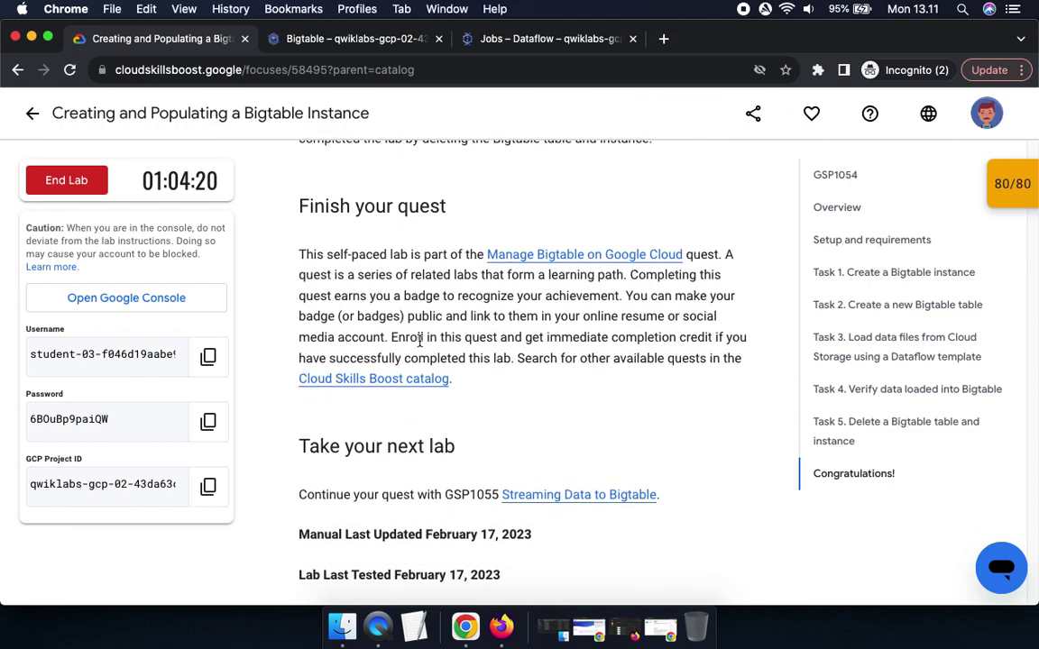
scroll(394, 435, down, 3)
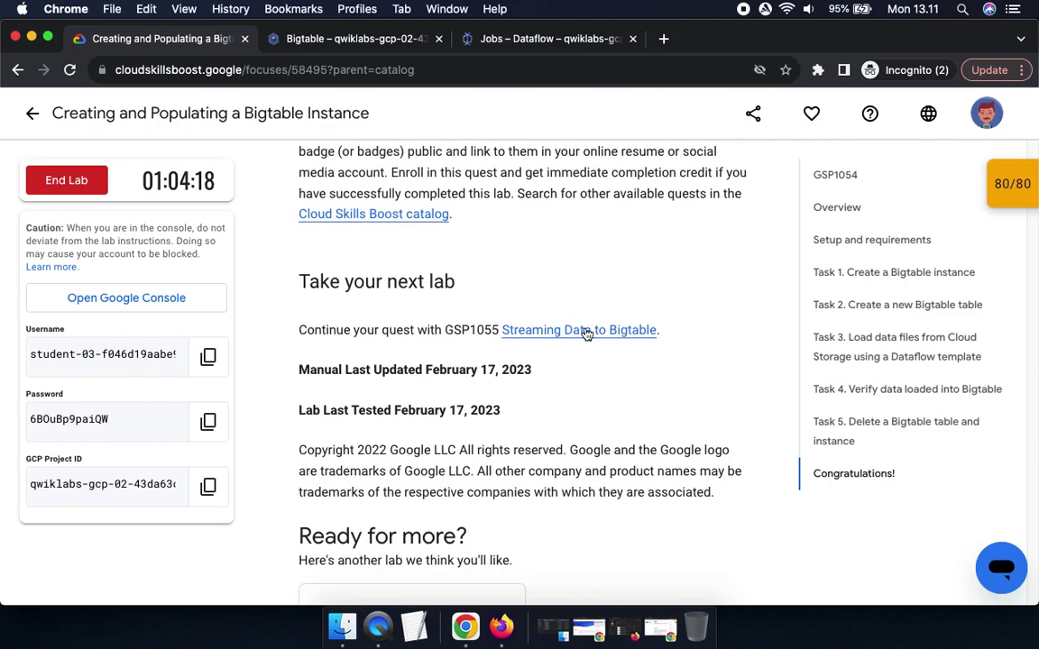
scroll(396, 476, down, 5)
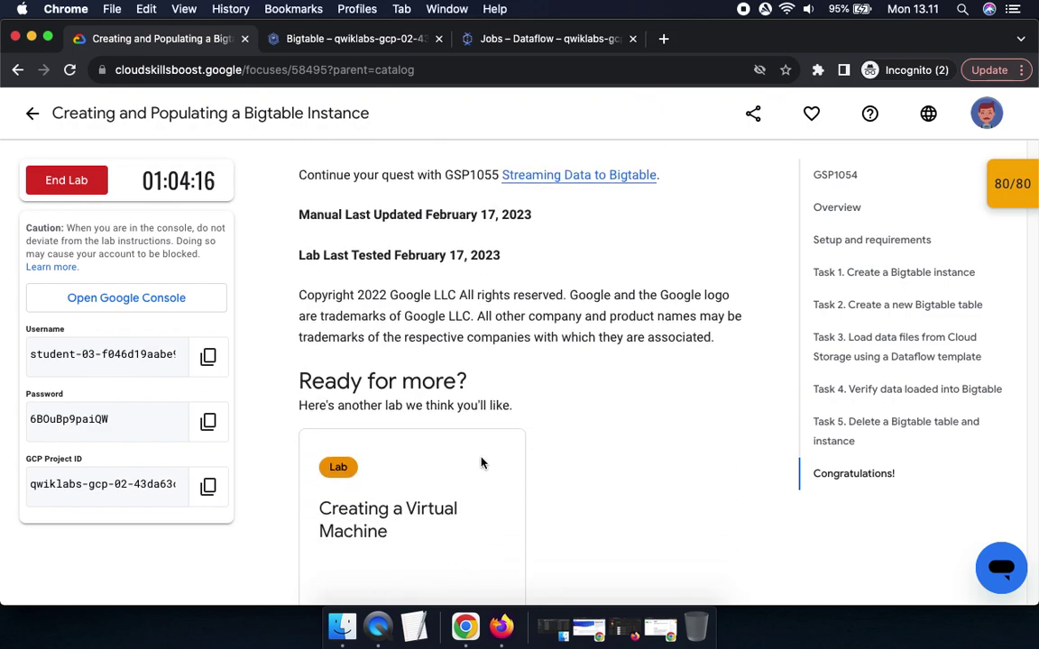
- End the lab, confirm ending it, and submit a five-star satisfaction rating without additional comments
click(88, 184)
click(684, 414)
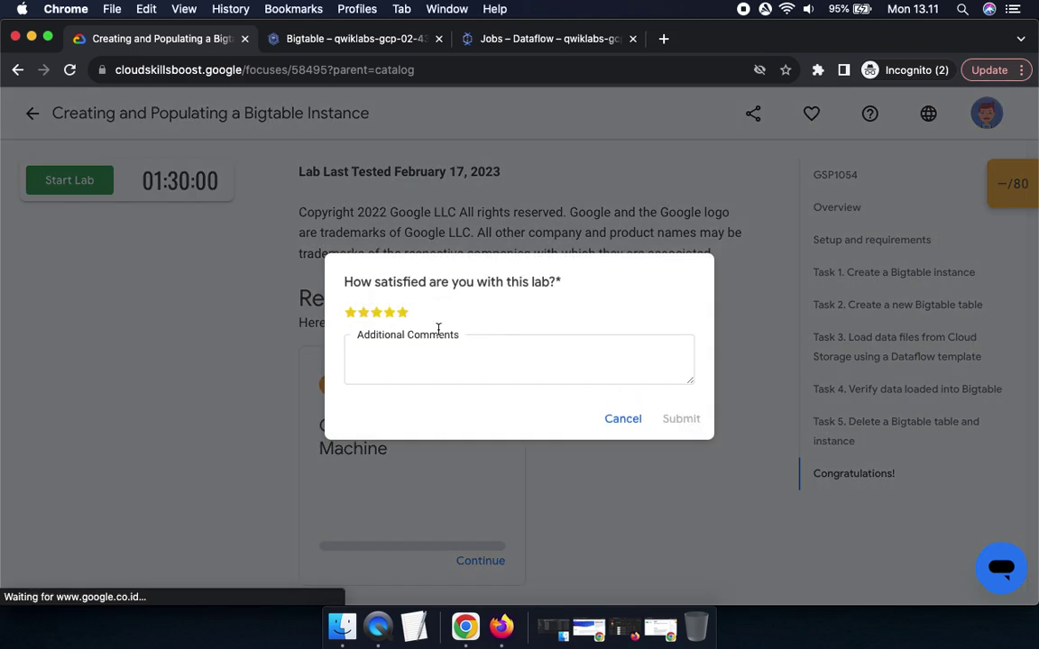
click(403, 313)
click(682, 420)
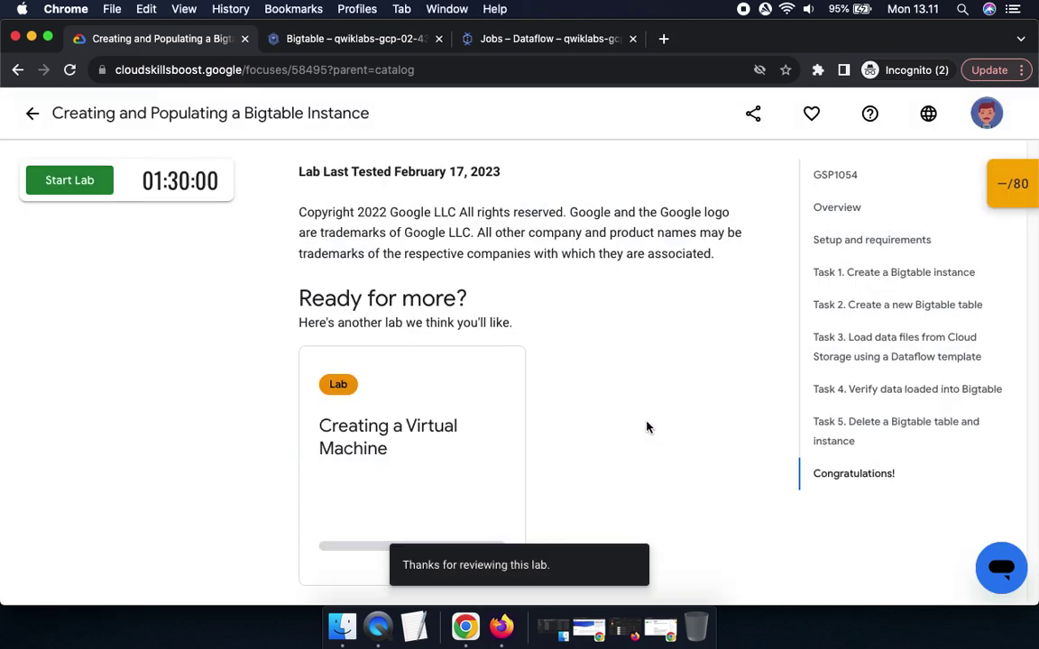